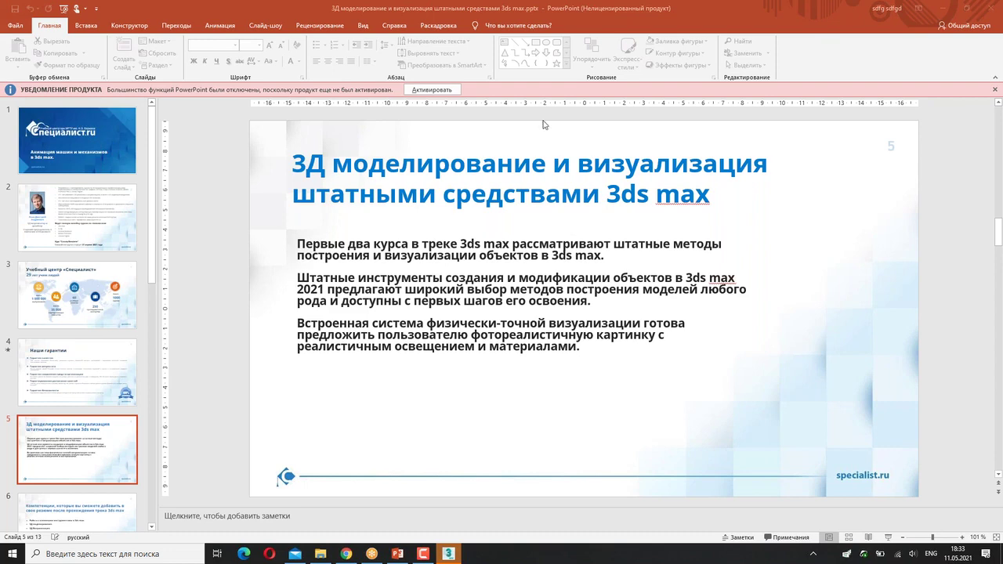
- Show slide 2 (instructor bio), slide 3 (training centre), slide 4 «Наши гарантии», then slide 5
left_click(70, 224)
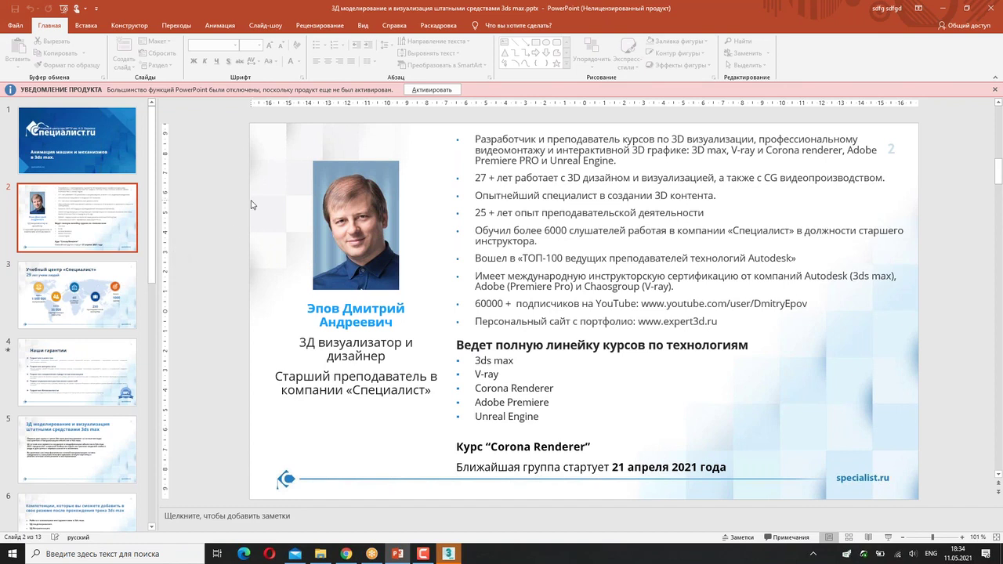
left_click(104, 305)
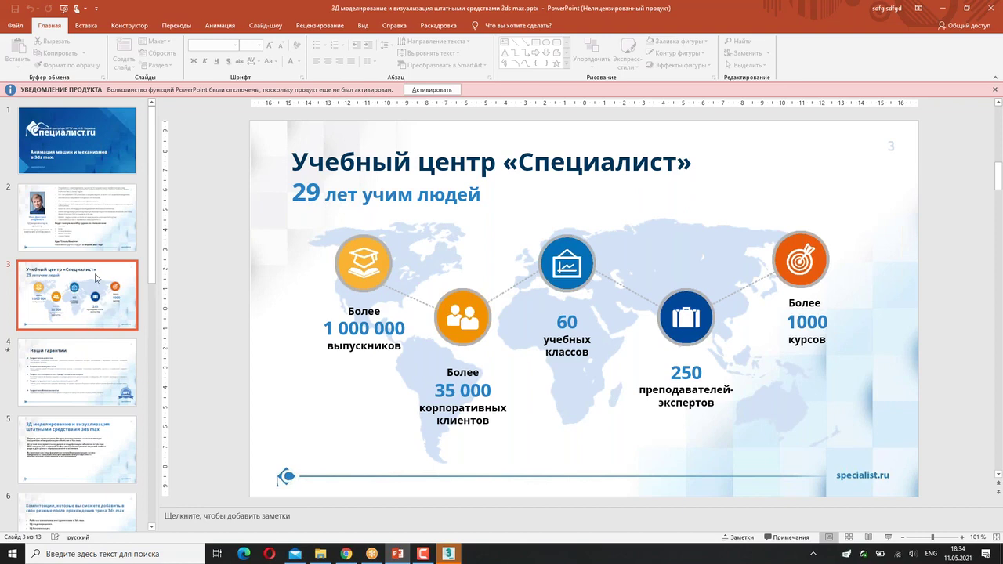
left_click(51, 372)
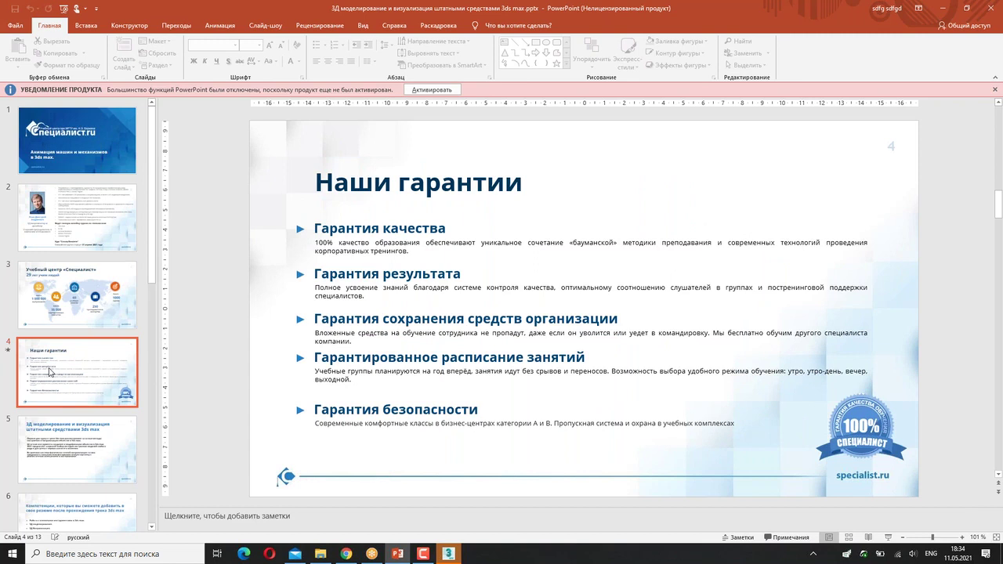
scroll(51, 372, "down", 1)
scroll(53, 368, "down", 1)
scroll(57, 364, "down", 1)
left_click(65, 323)
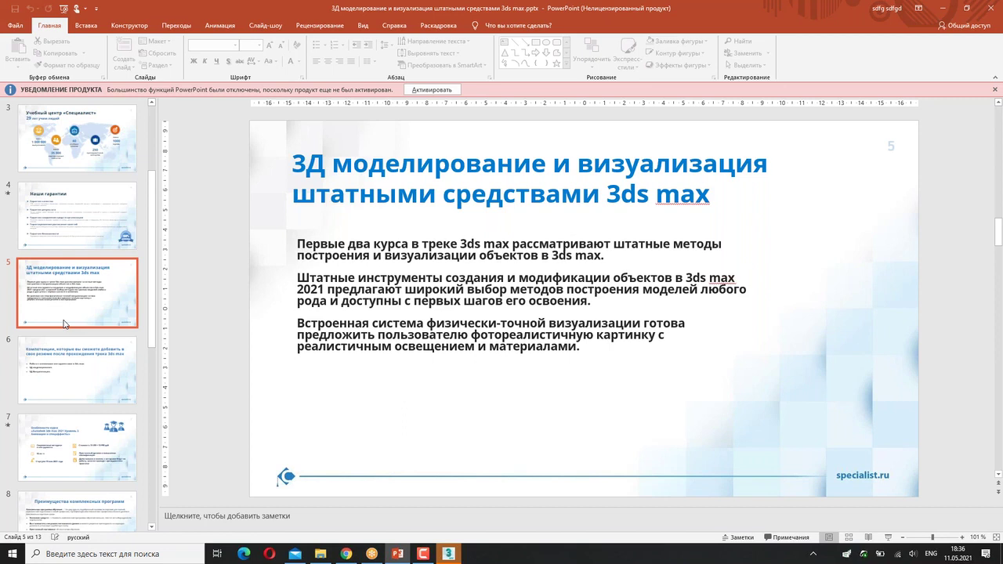
- Go to slide 6 on track competencies, then bring the empty 3ds Max scene forward
left_click(74, 358)
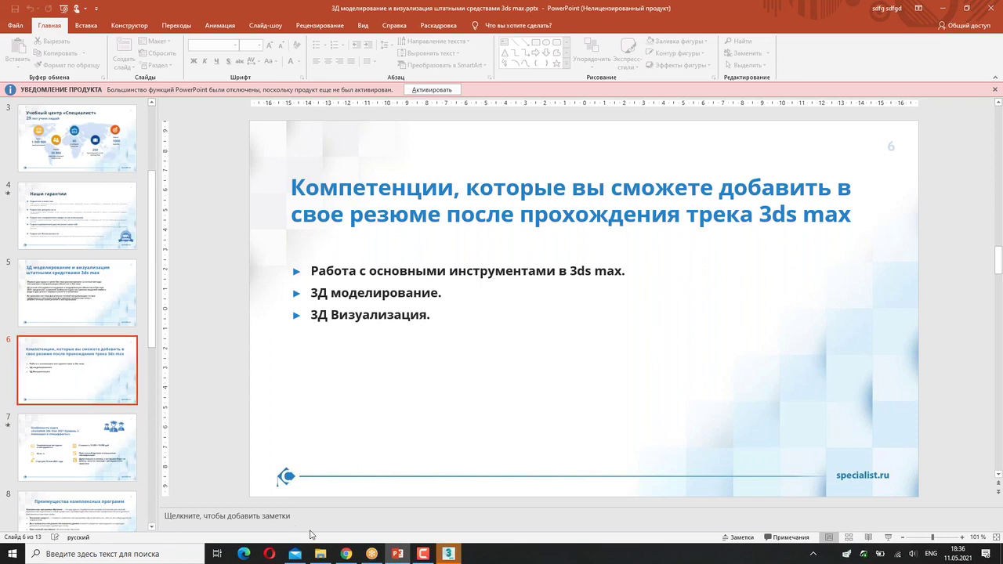
left_click(448, 553)
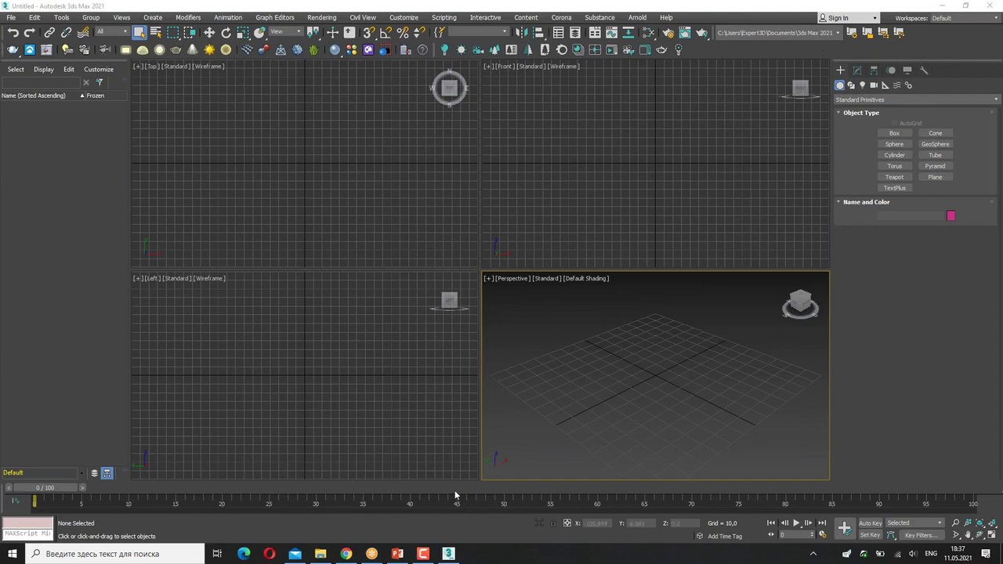
- Open the rotonda folder in File Explorer, select all 12 files, then switch to Chrome's cc0textures catalogue
left_click(328, 555)
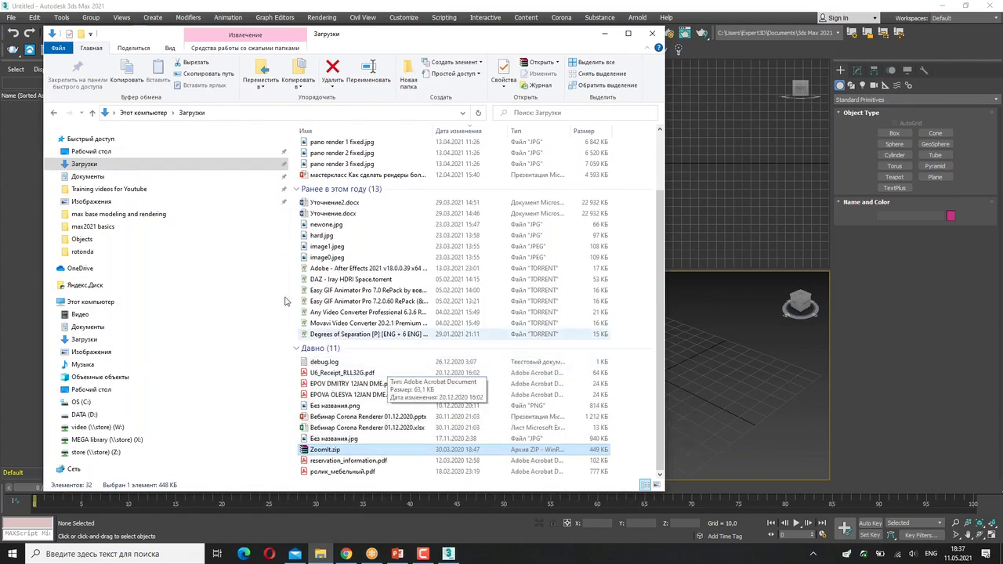
left_click(83, 251)
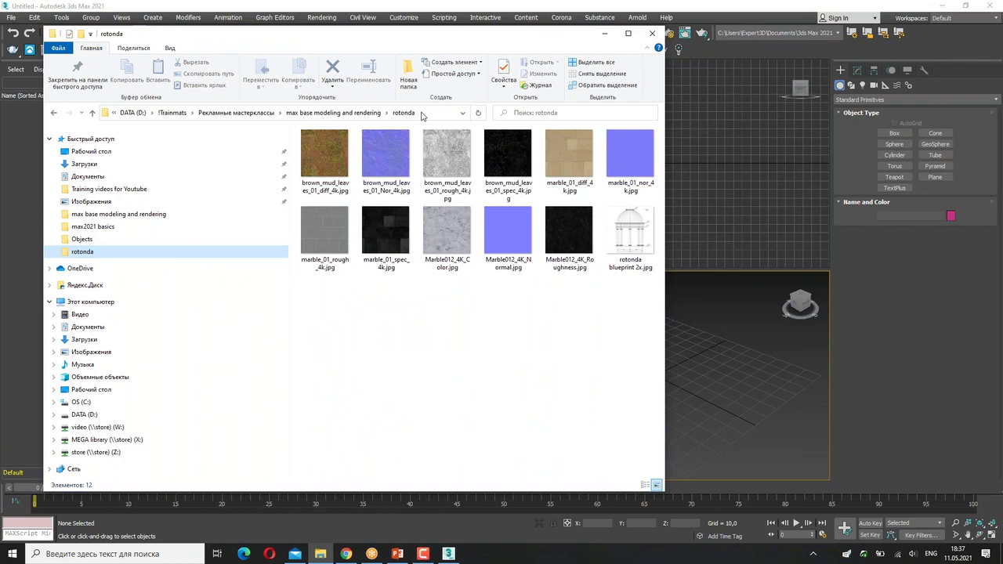
left_click_drag(327, 326, 632, 150)
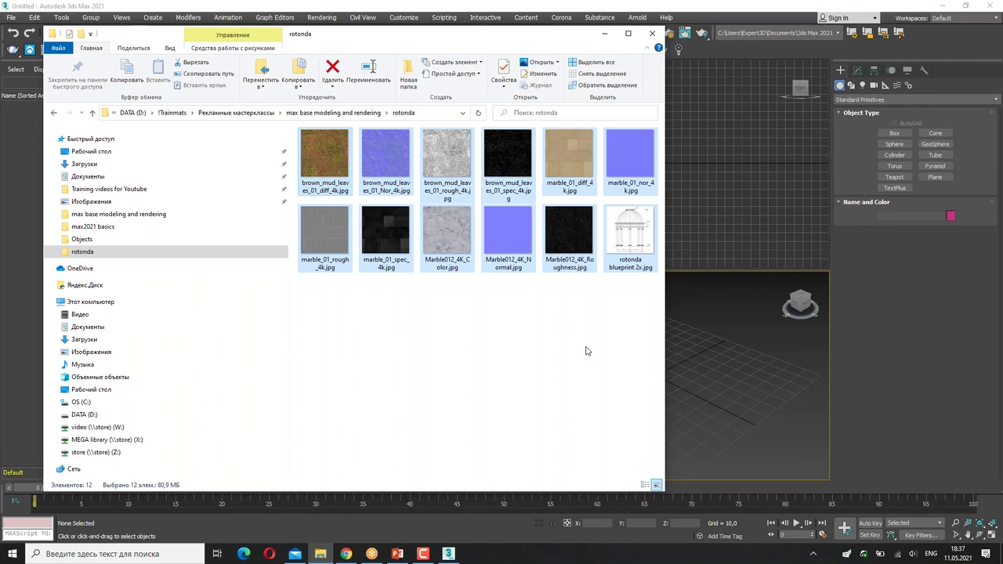
left_click(345, 554)
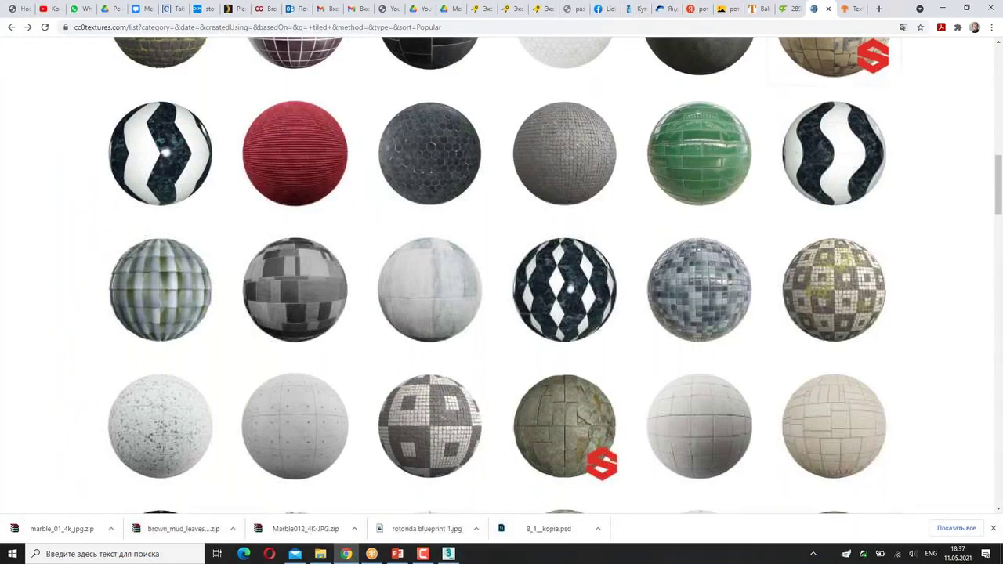
- Browse all textures on the Texture Haven site
left_click(850, 9)
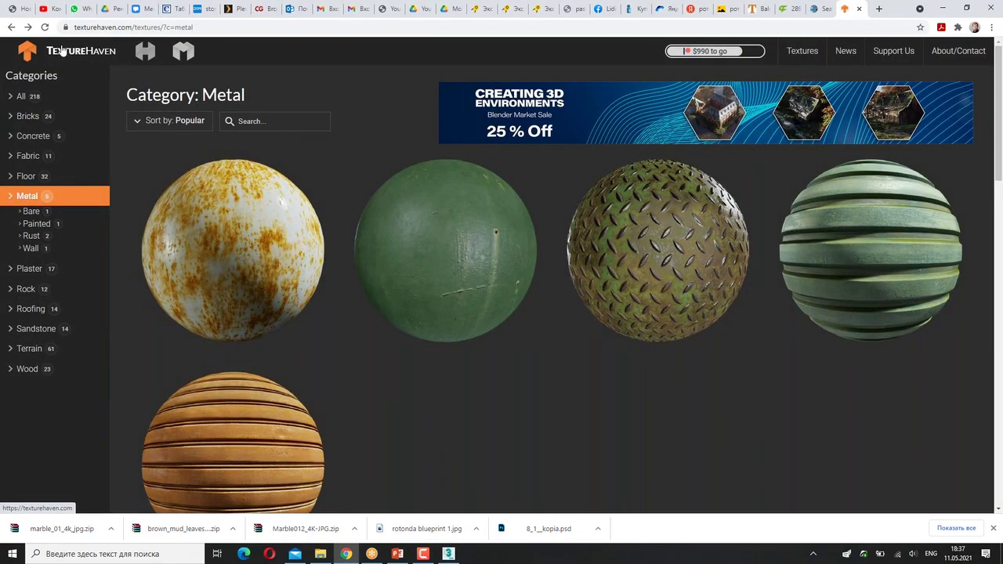
left_click(15, 97)
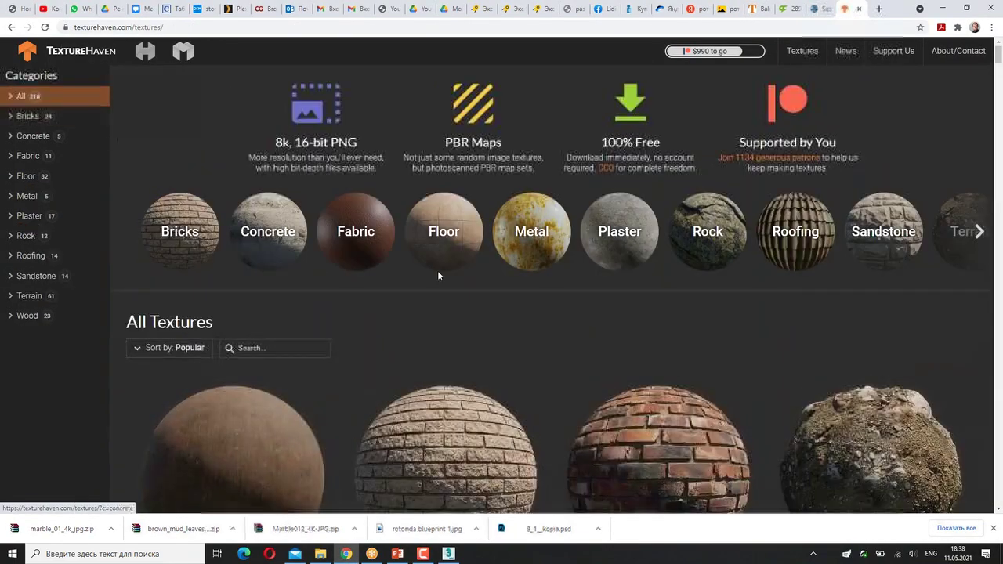
scroll(439, 273, "down", 5)
scroll(483, 324, "down", 4)
scroll(484, 323, "down", 3)
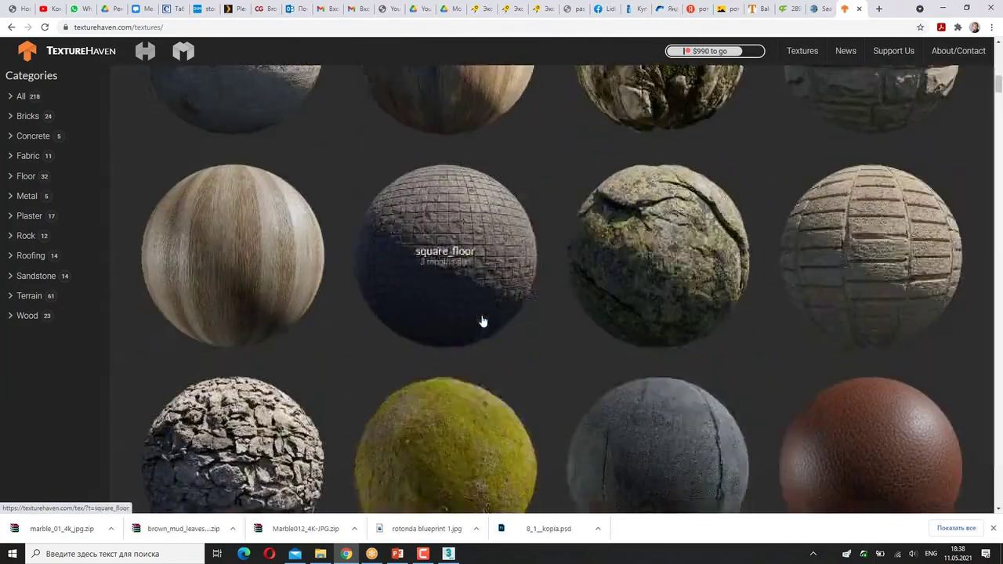
scroll(478, 320, "down", 2)
scroll(478, 320, "up", 7)
scroll(486, 318, "up", 3)
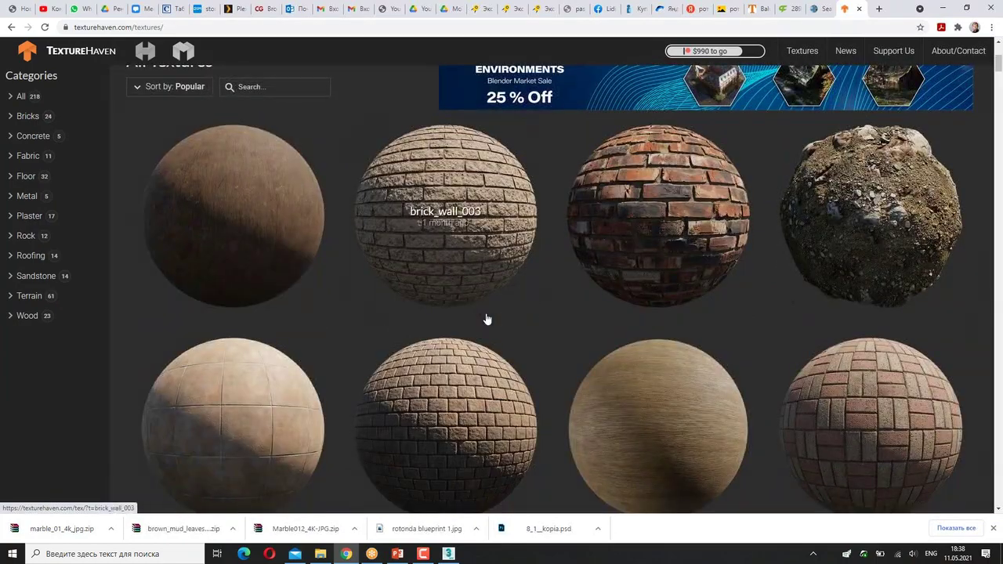
scroll(486, 319, "up", 3)
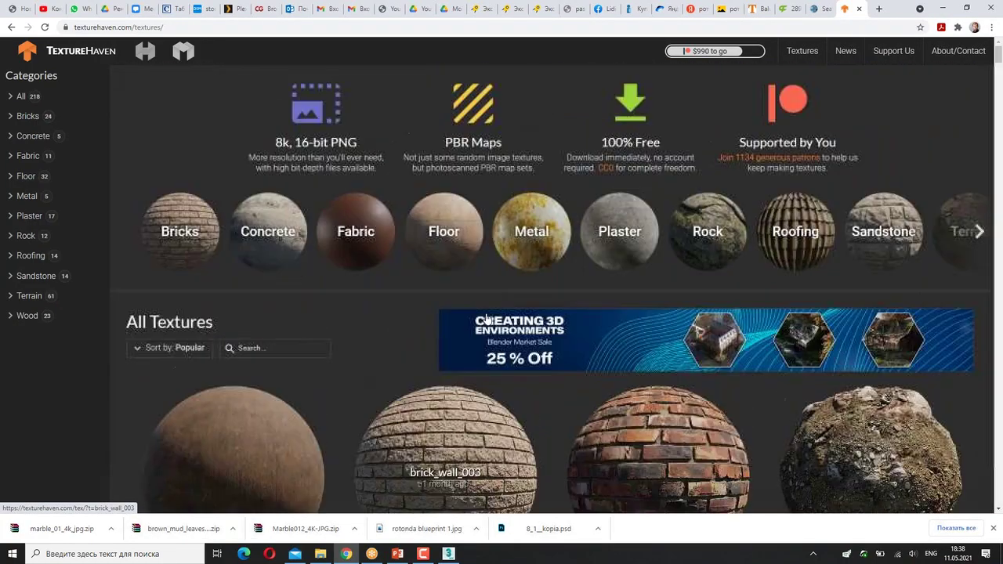
- Return to the cc0textures tiled results, open Tiles 079, then minimize Chrome
left_click(819, 8)
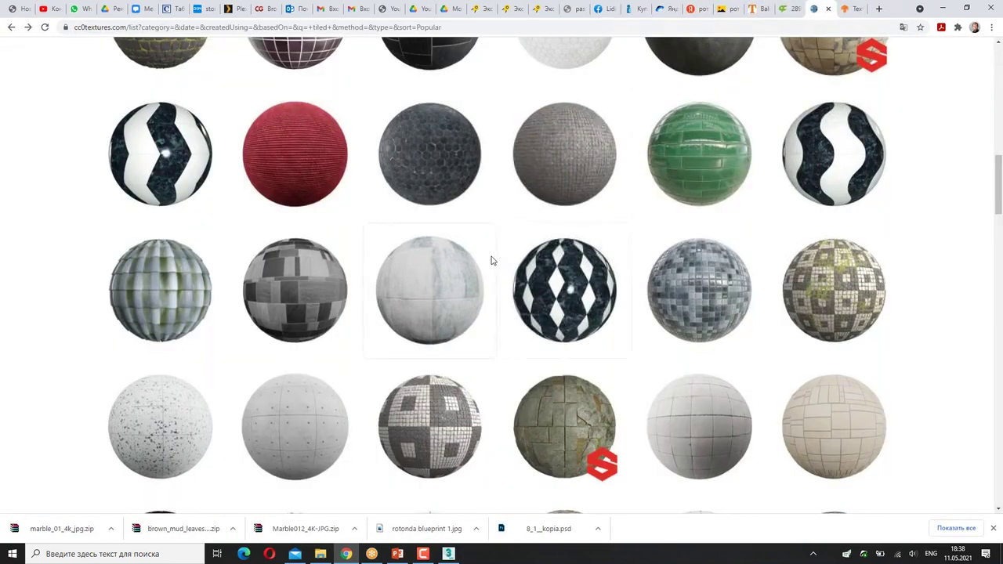
scroll(491, 258, "up", 5)
scroll(490, 258, "up", 5)
scroll(492, 260, "up", 5)
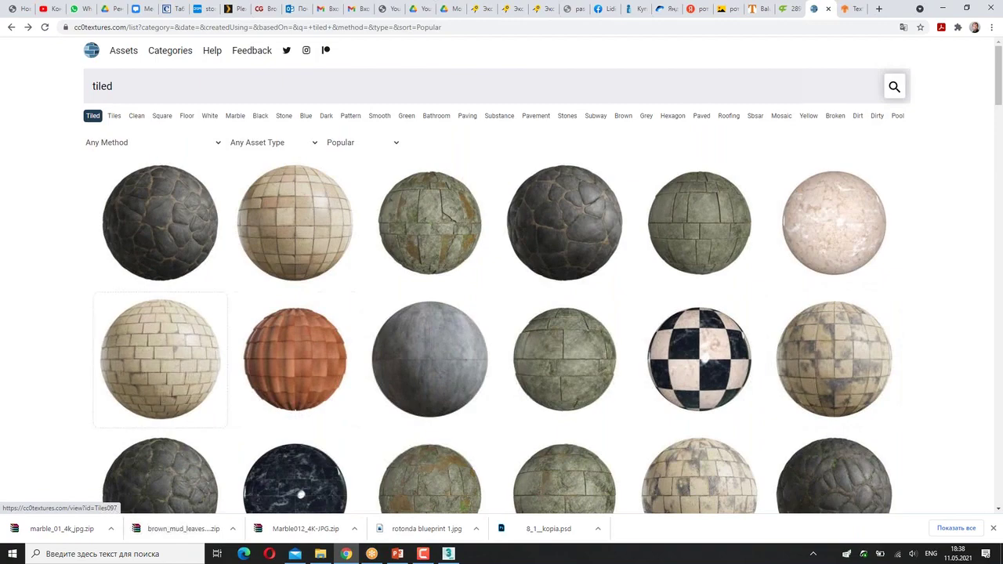
scroll(833, 359, "down", 4)
scroll(405, 396, "down", 5)
scroll(936, 426, "down", 2)
scroll(935, 425, "down", 2)
scroll(893, 405, "up", 5)
mouse_move(564, 193)
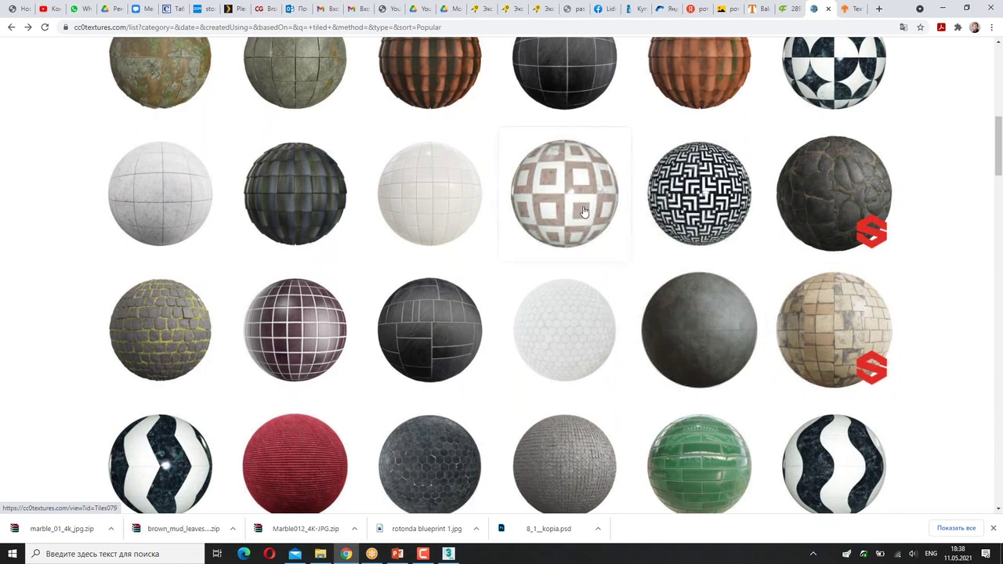
left_click(582, 167)
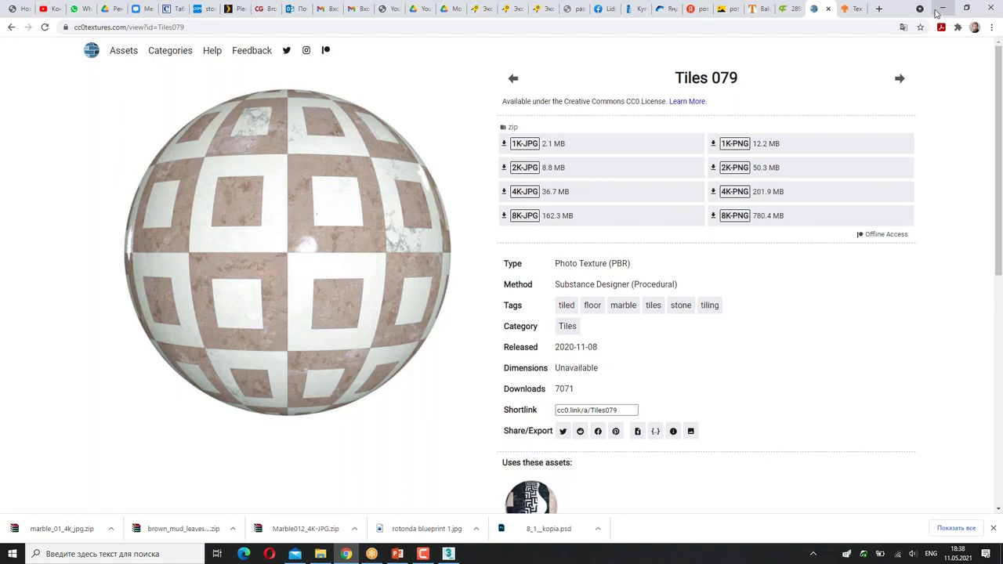
left_click(942, 8)
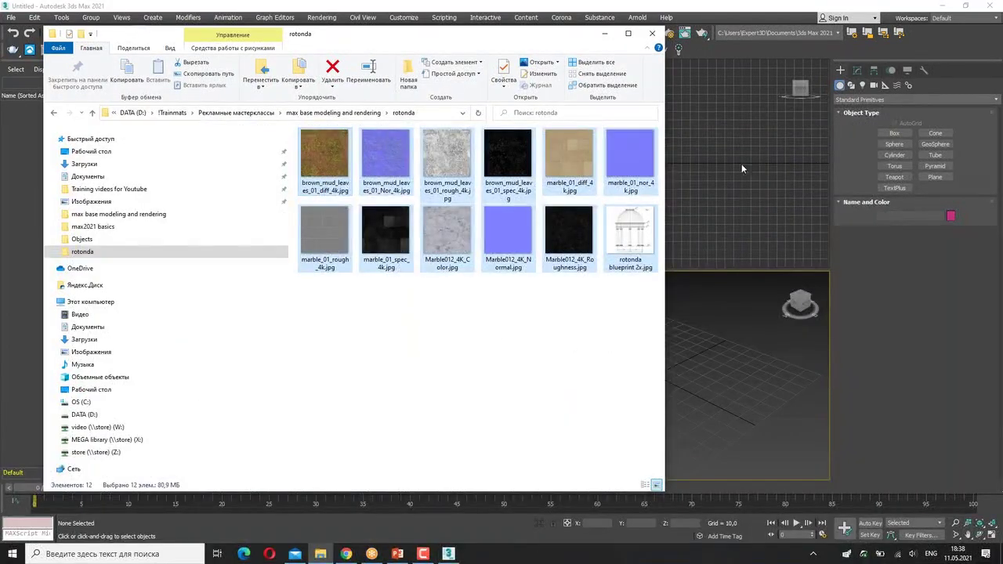
- View rotonda blueprint 2x.jpg in Photos, then search 'ph' to find Adobe Photoshop CC 2018
left_click(551, 376)
double_click(648, 239)
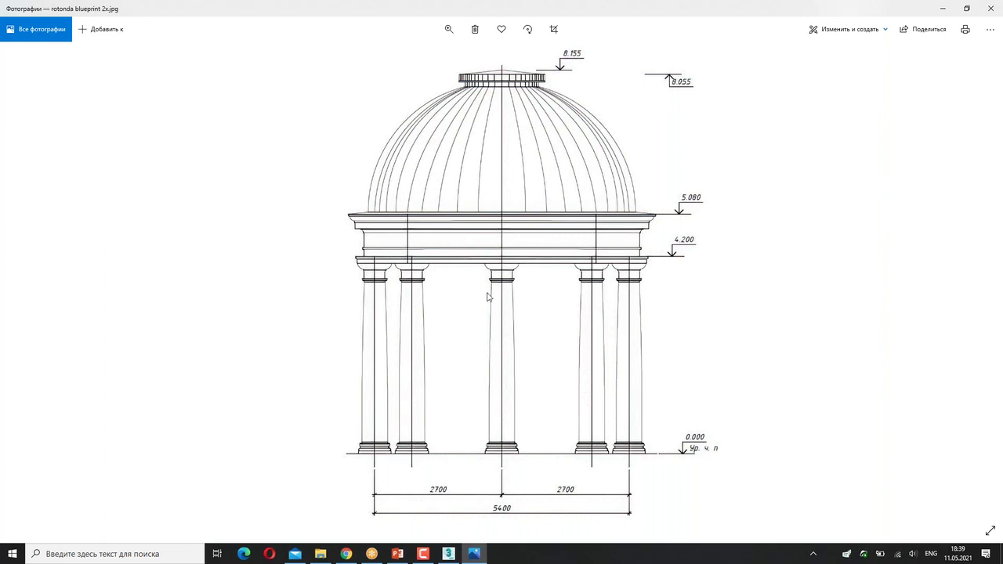
left_click(12, 556)
type("ph")
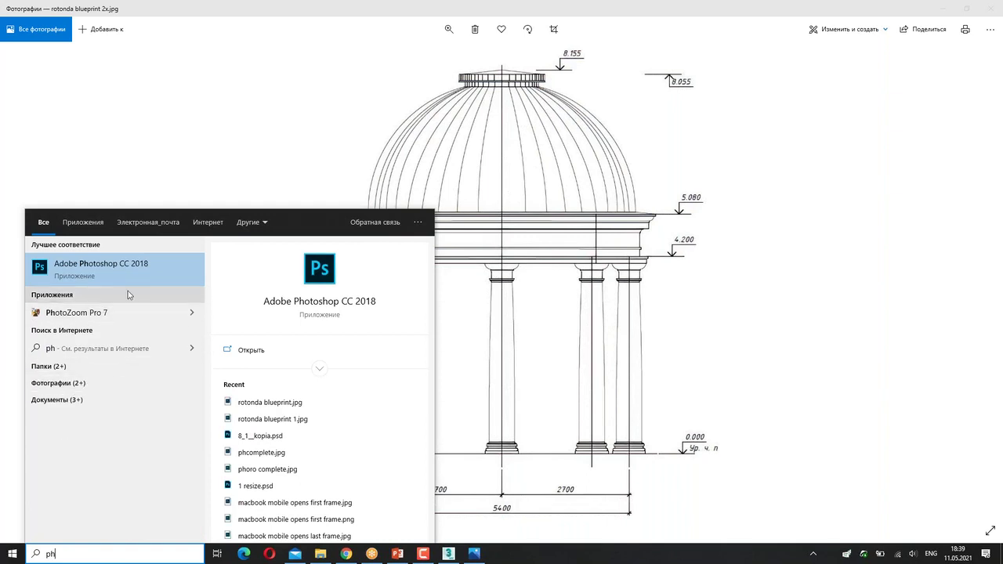
- Launch Photoshop CC 2018 and drag rotonda blueprint 2x.jpg into it, keeping its embedded profile
left_click(118, 266)
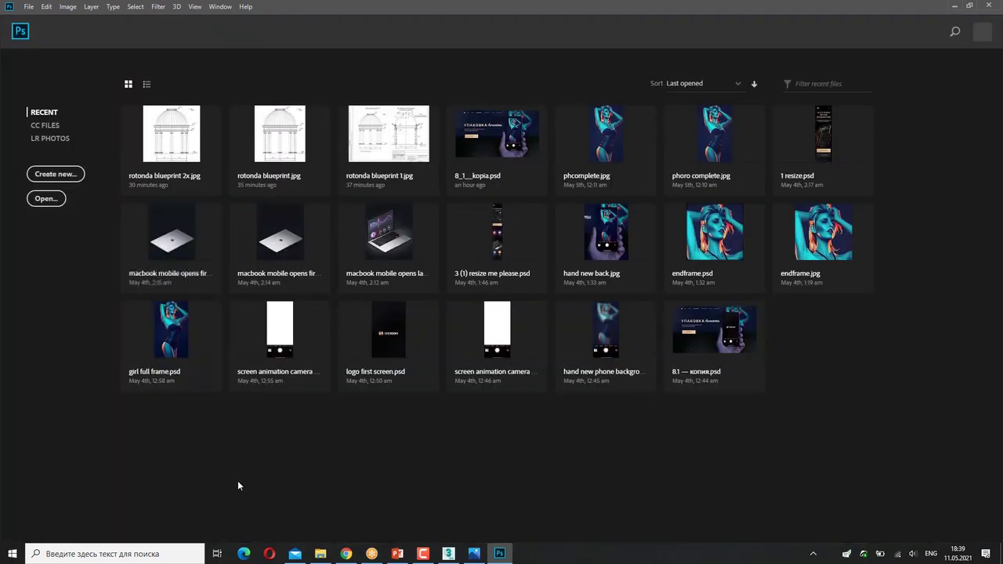
left_click(321, 553)
left_click_drag(431, 34, 511, 29)
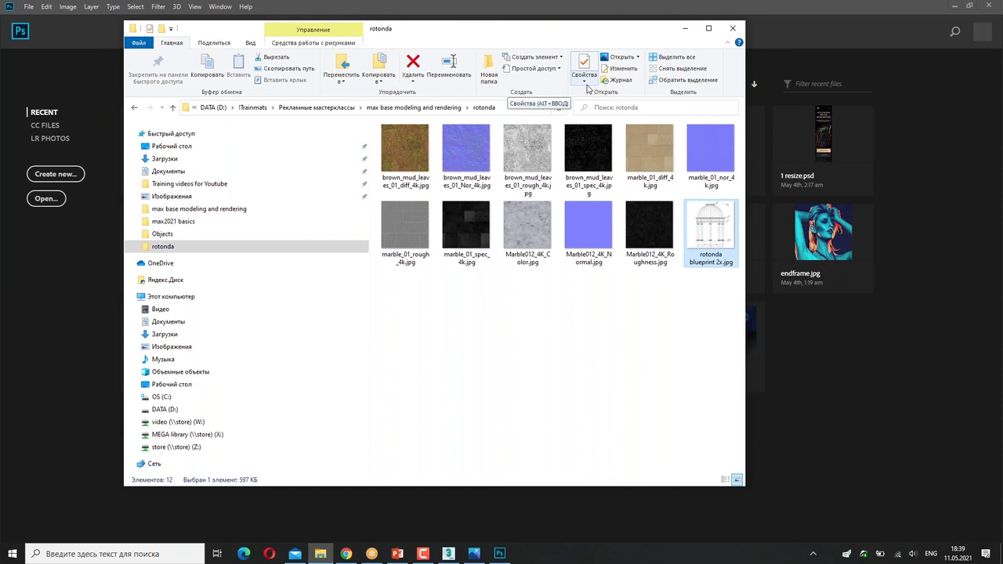
left_click_drag(710, 231, 818, 332)
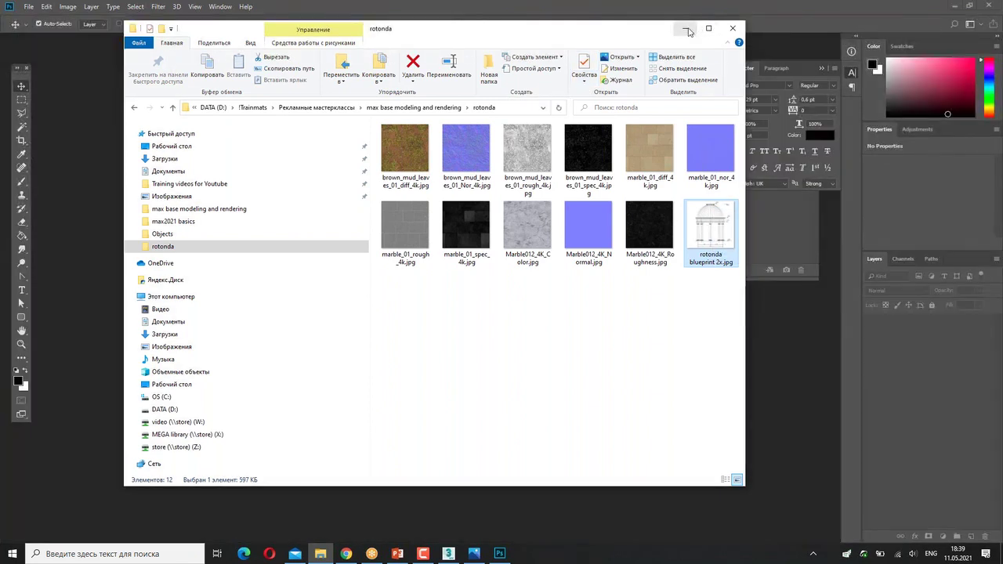
left_click(684, 28)
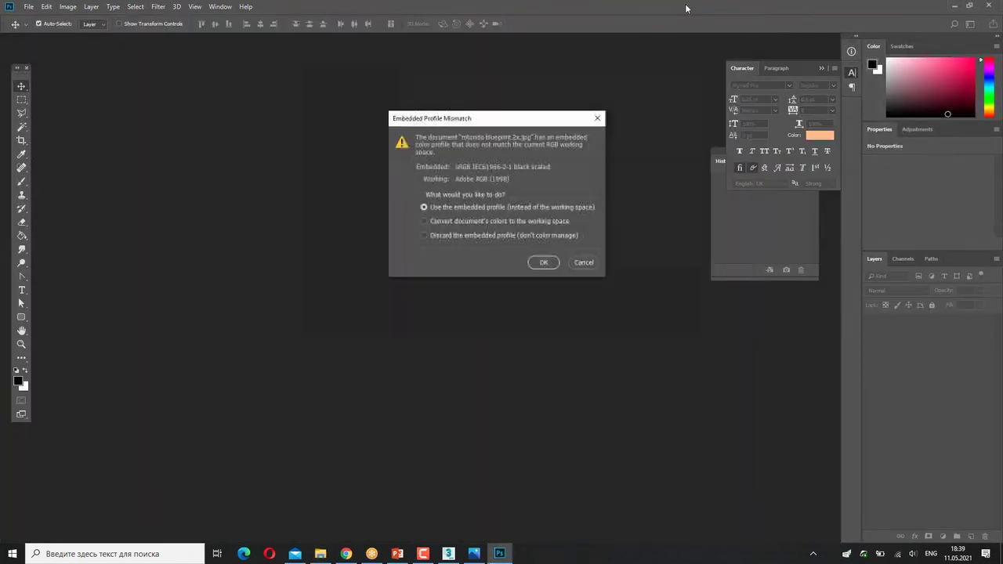
left_click(544, 262)
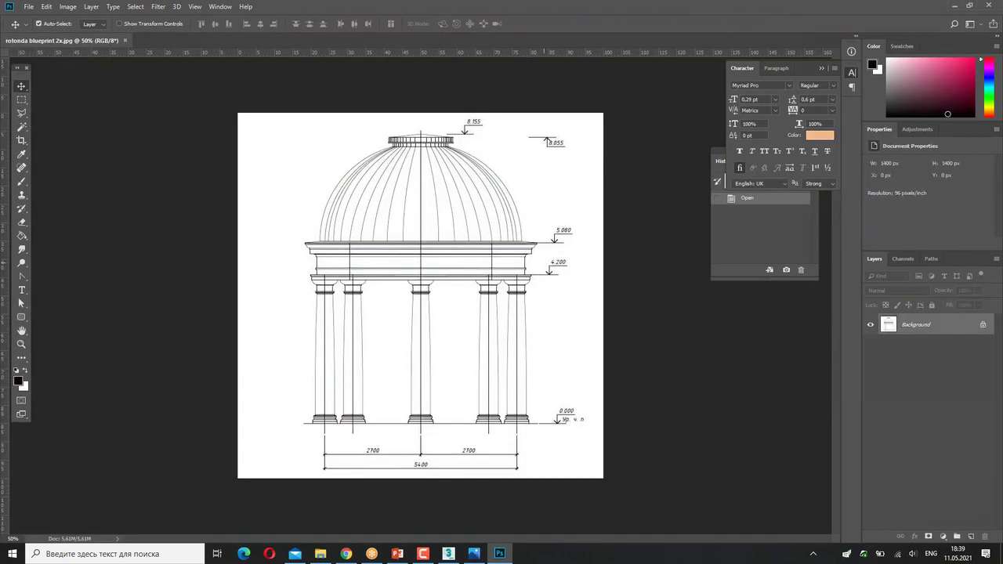
- Apply a Levels adjustment lowering the white output level to 181
left_click(67, 6)
mouse_move(84, 35)
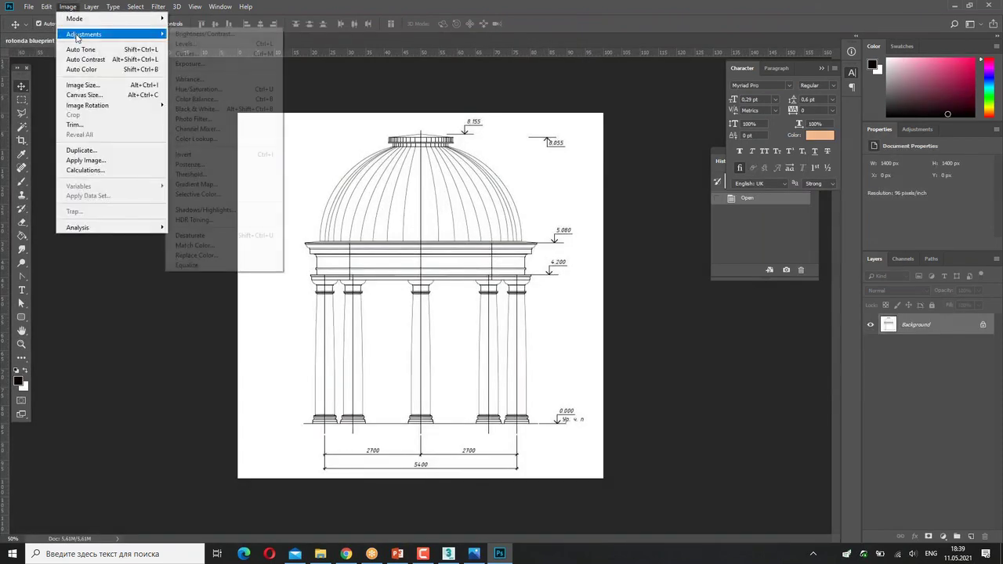
left_click(198, 45)
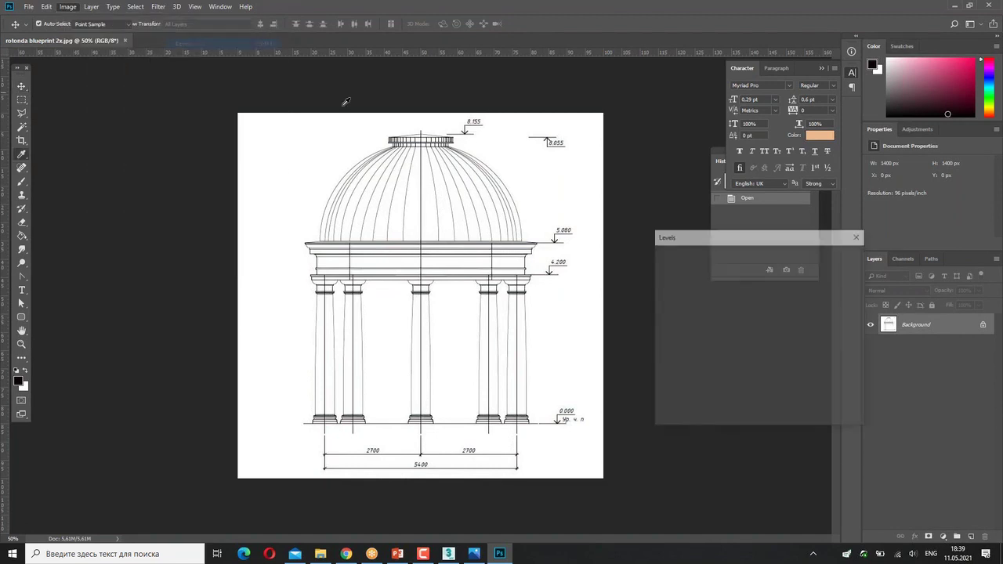
left_click_drag(798, 399, 760, 401)
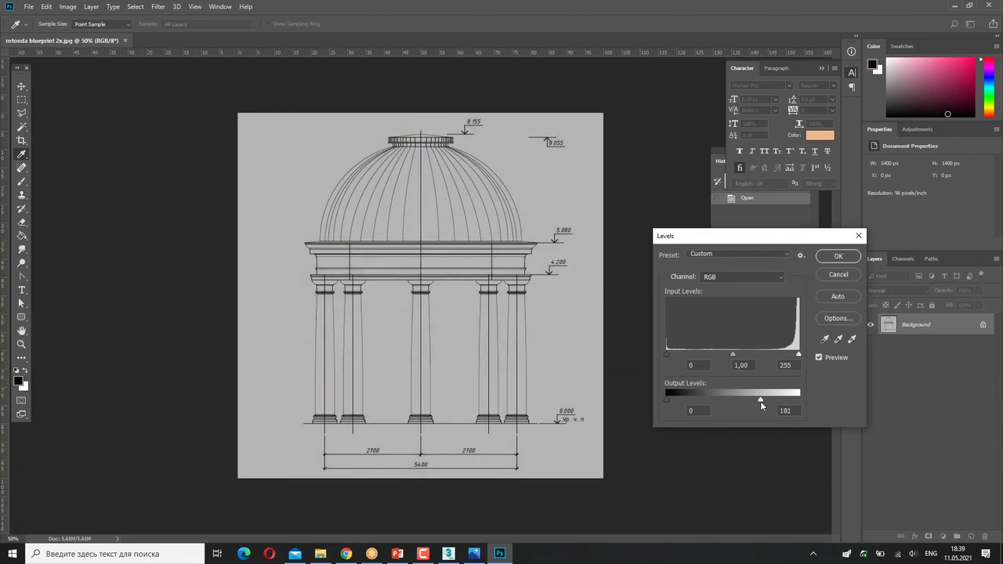
left_click(760, 401)
left_click(857, 257)
key("v")
- Save the adjusted blueprint and close Photoshop
left_click(28, 6)
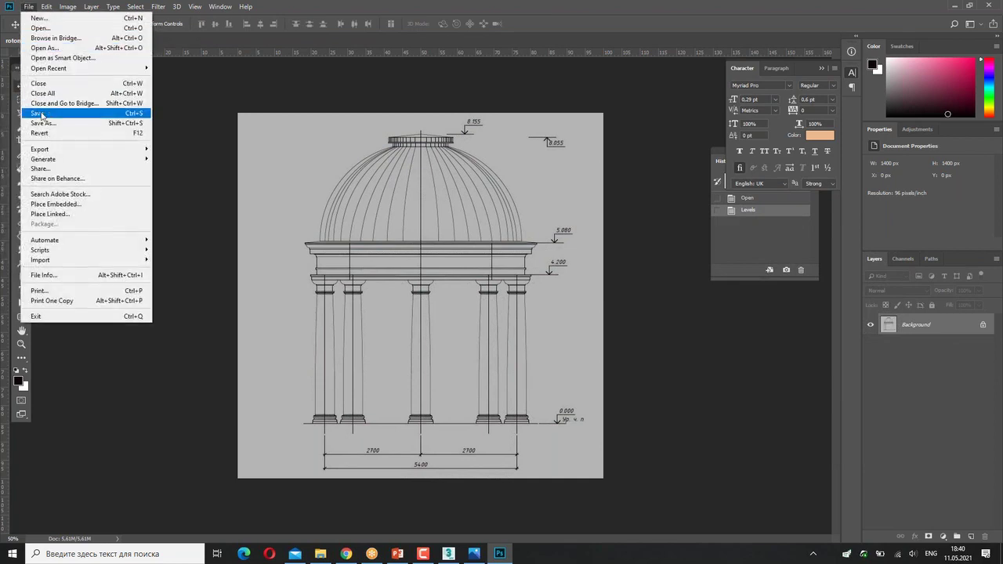
left_click(39, 113)
left_click(989, 6)
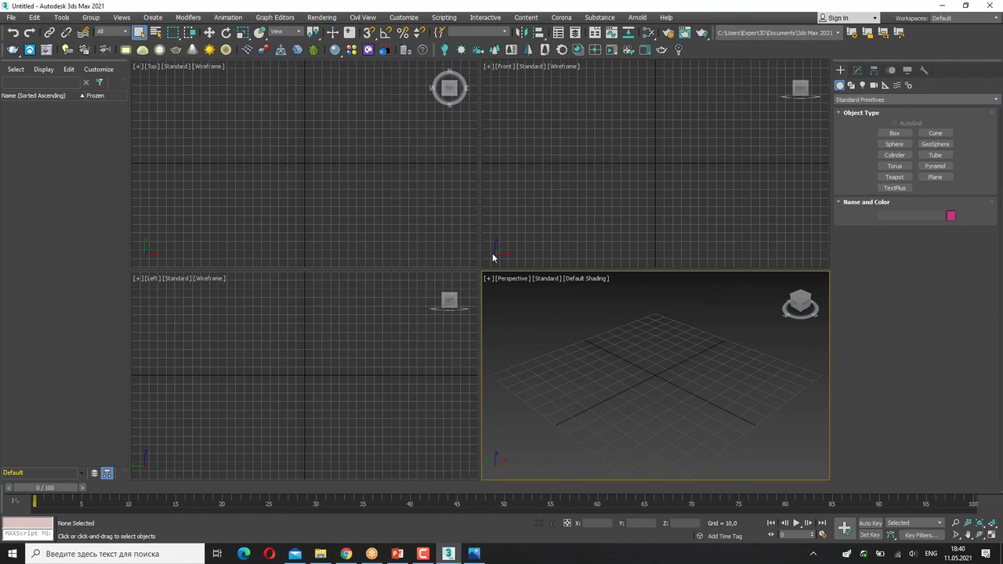
- Set the system unit scale to 1 Unit = 1.0 Millimeters in Units Setup
left_click(403, 18)
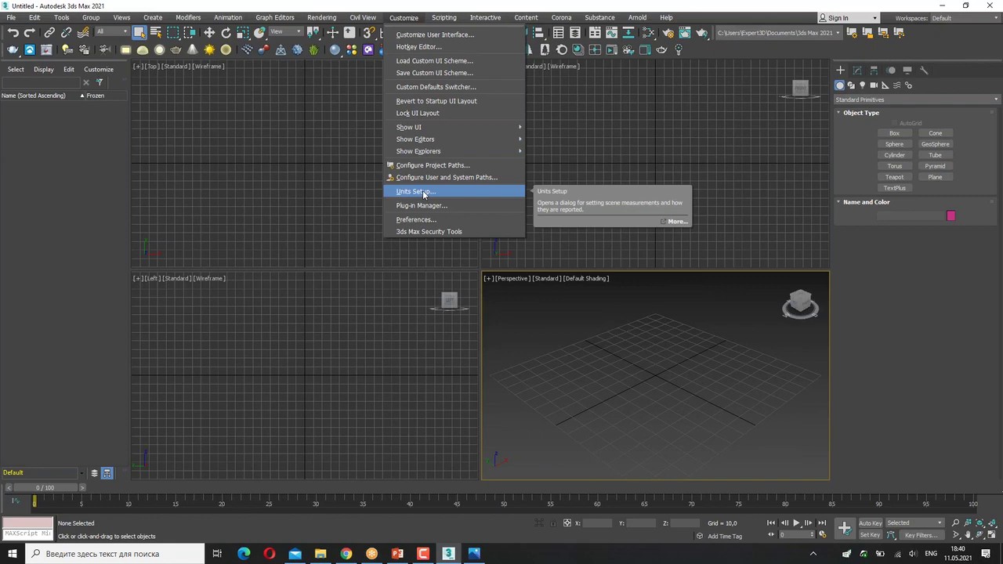
left_click(414, 194)
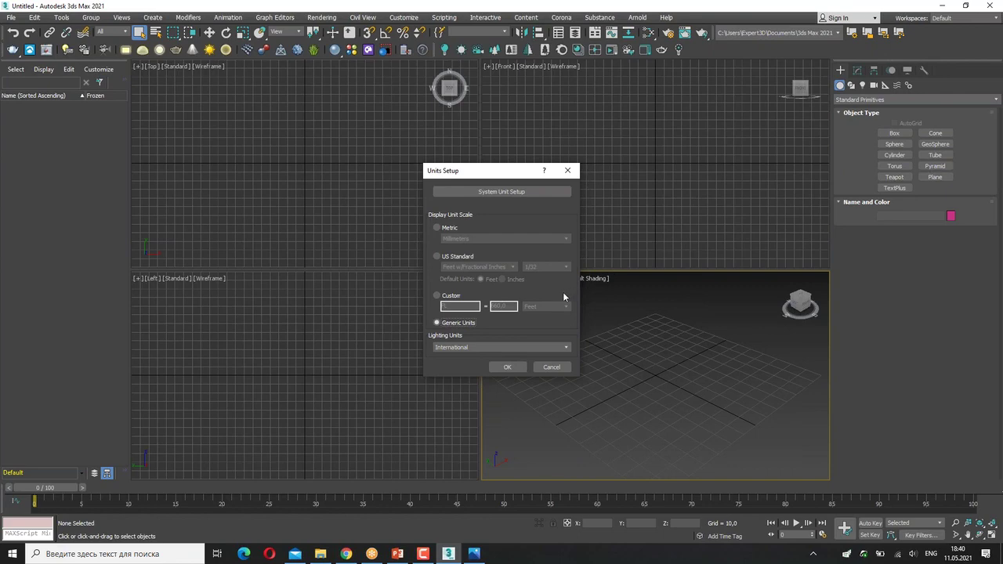
left_click(492, 192)
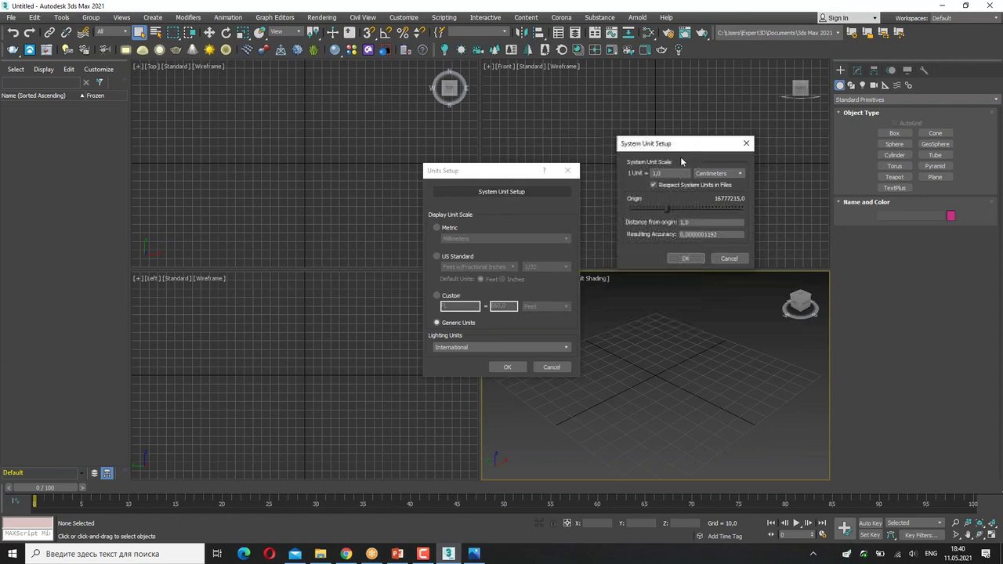
double_click(657, 174)
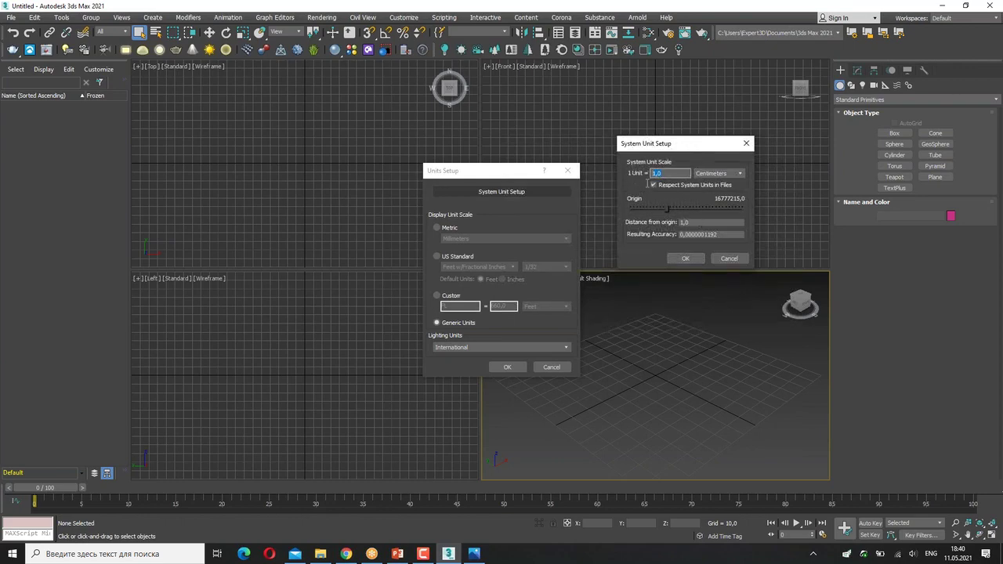
left_click(716, 173)
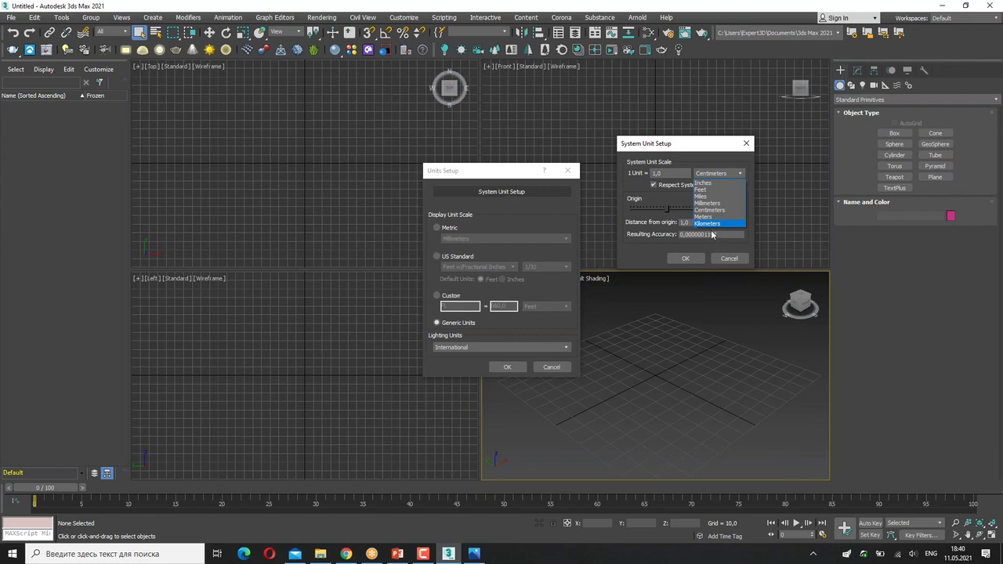
left_click(718, 204)
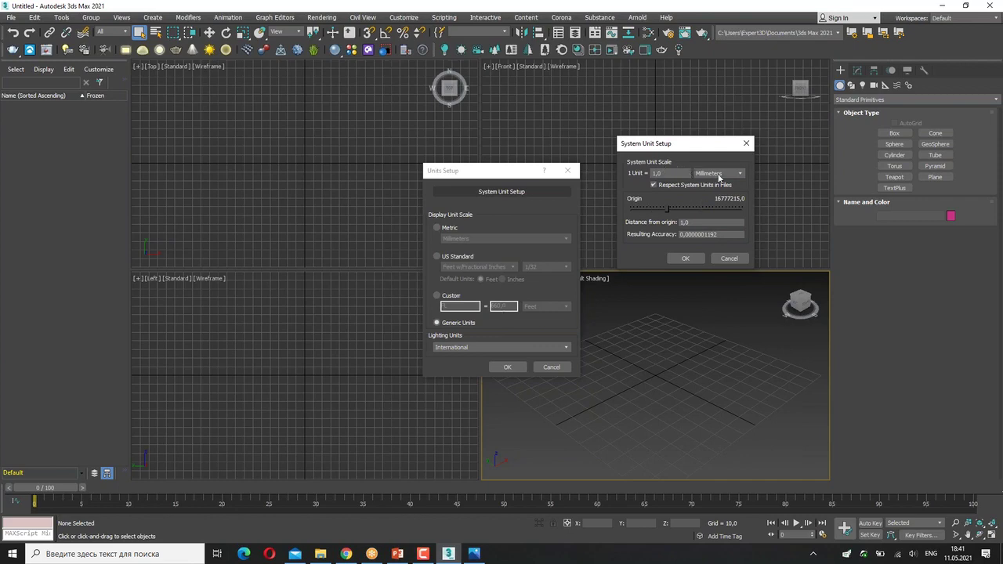
left_click(690, 259)
left_click(506, 366)
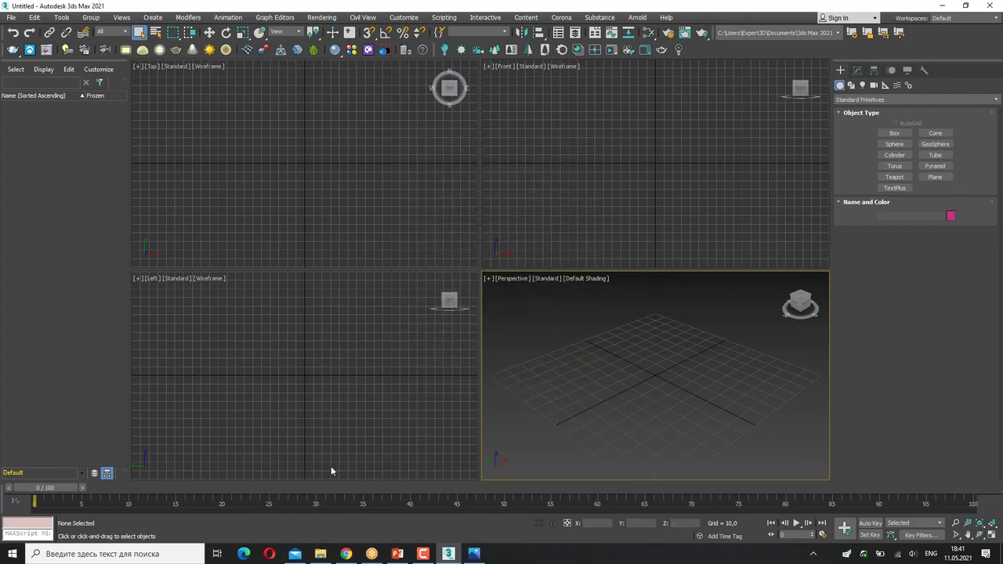
left_click(320, 553)
- Select rotonda blueprint 2x.jpg and confirm it is a 1400 × 1400, 548 KB JPG
left_click(713, 227)
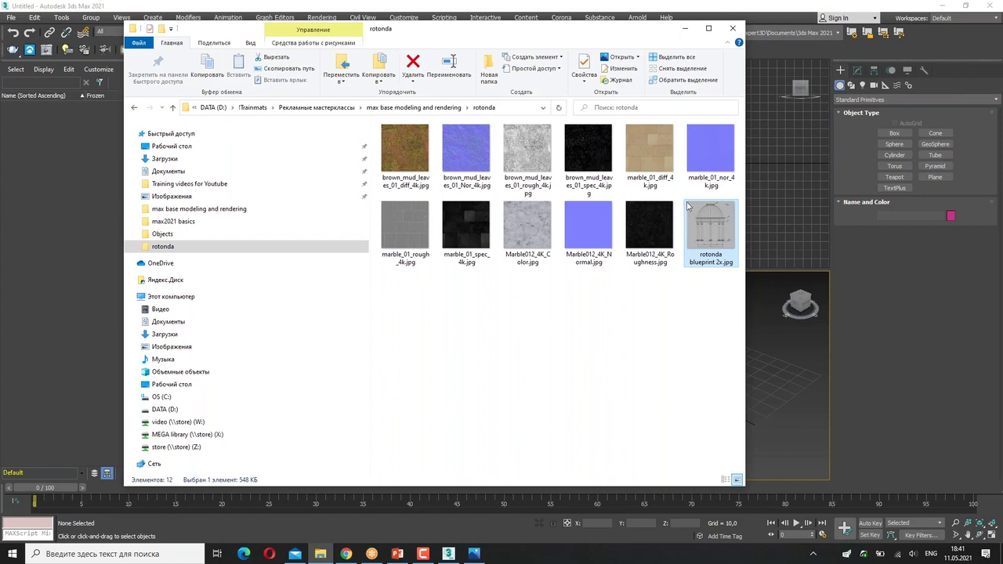
mouse_move(711, 226)
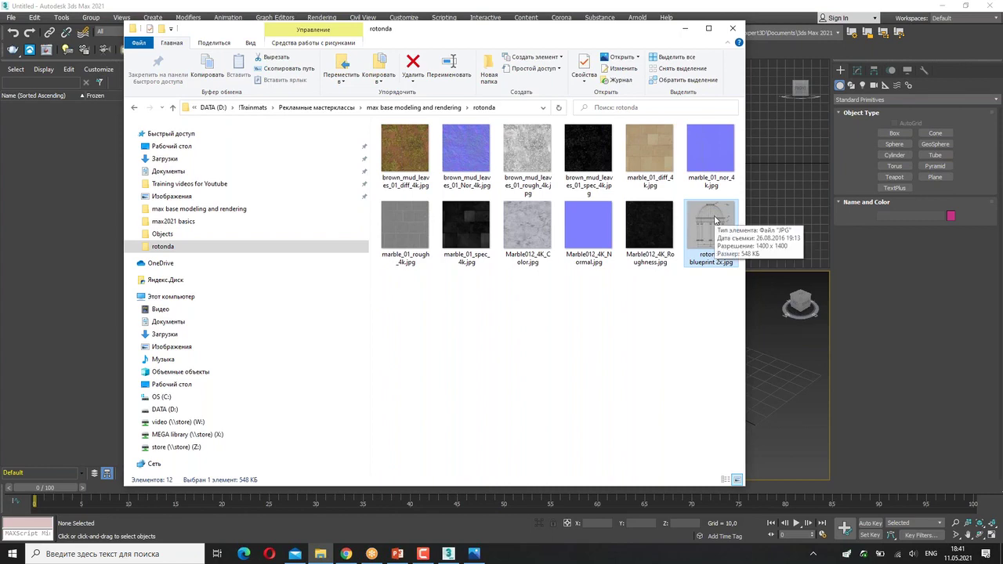
left_click_drag(799, 266, 812, 263)
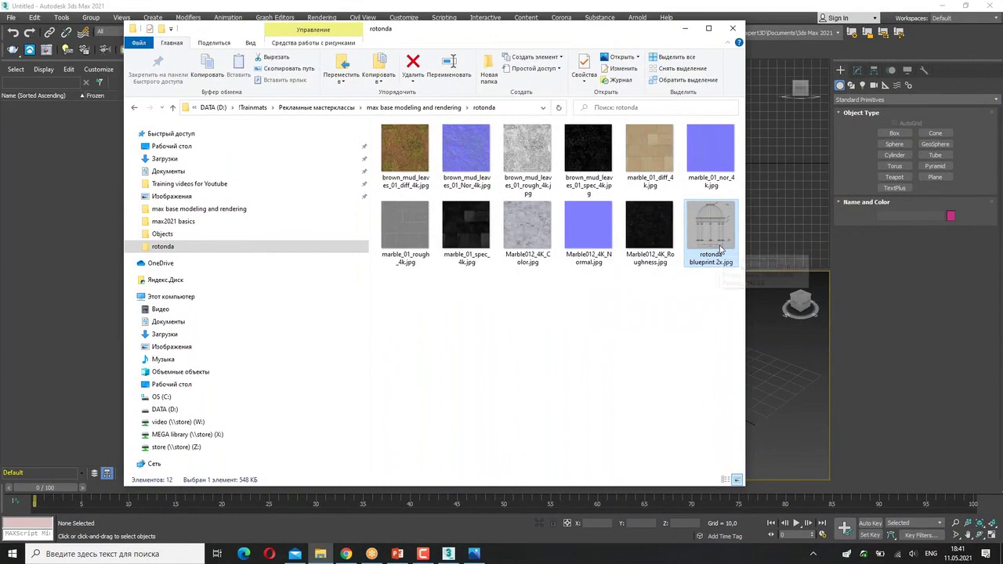
left_click_drag(799, 284, 822, 288)
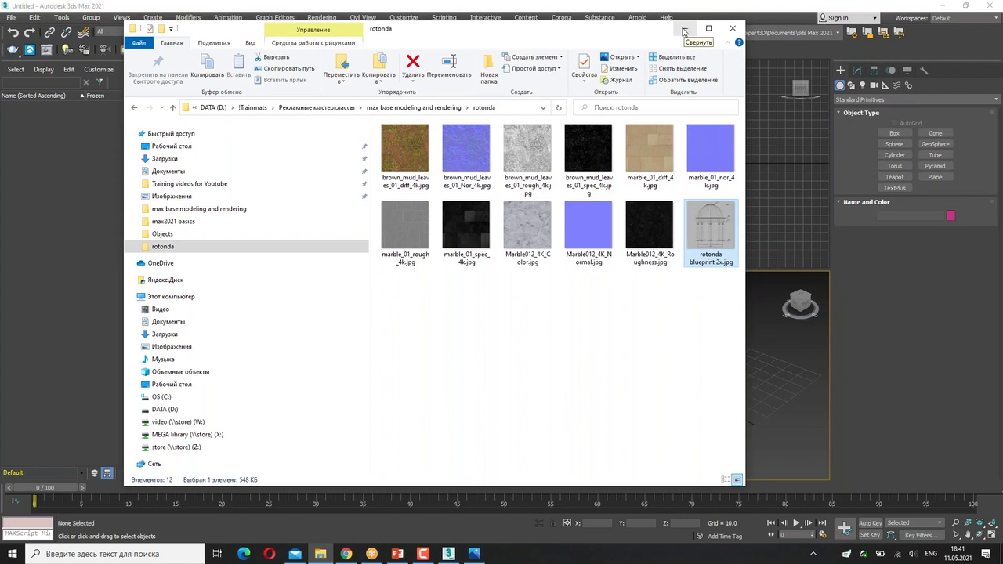
- Draw a plane in the Front viewport and set its length and width to 5000
left_click(684, 32)
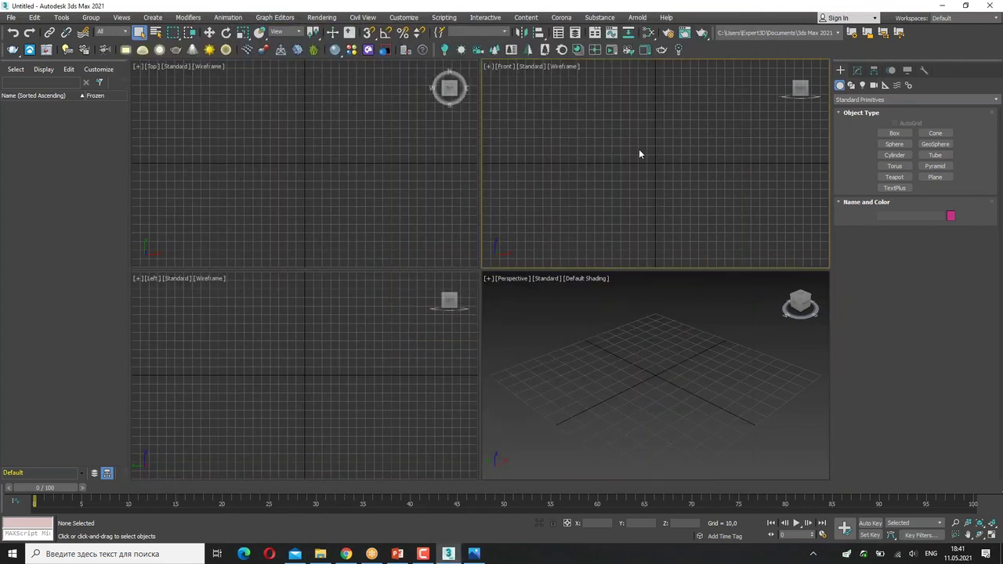
left_click_drag(950, 185, 953, 163)
left_click(935, 178)
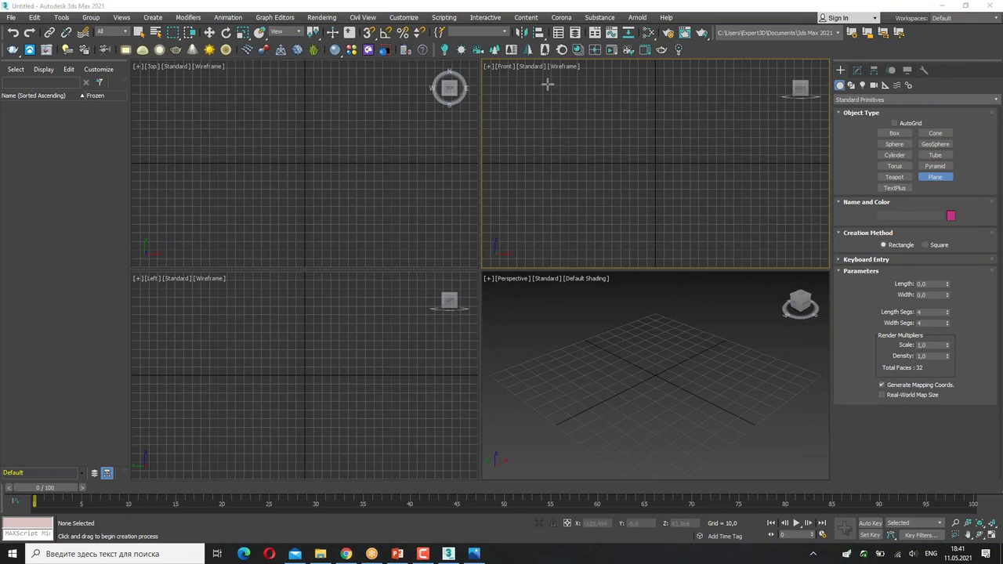
mouse_move(539, 80)
left_mouse_down()
mouse_move(723, 192)
mouse_move(741, 252)
left_mouse_up()
key("Tab")
left_click(934, 285)
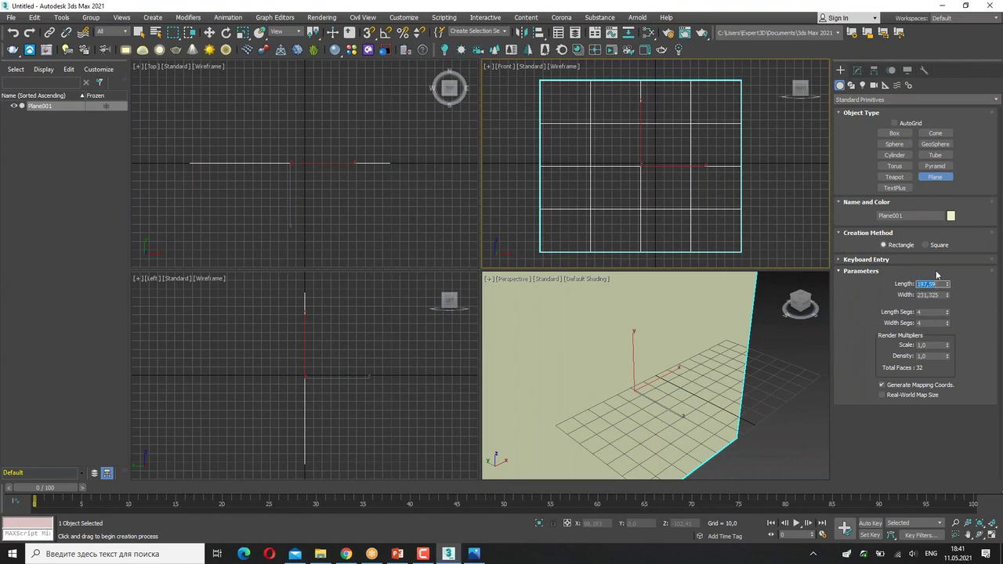
type("500")
key("Tab")
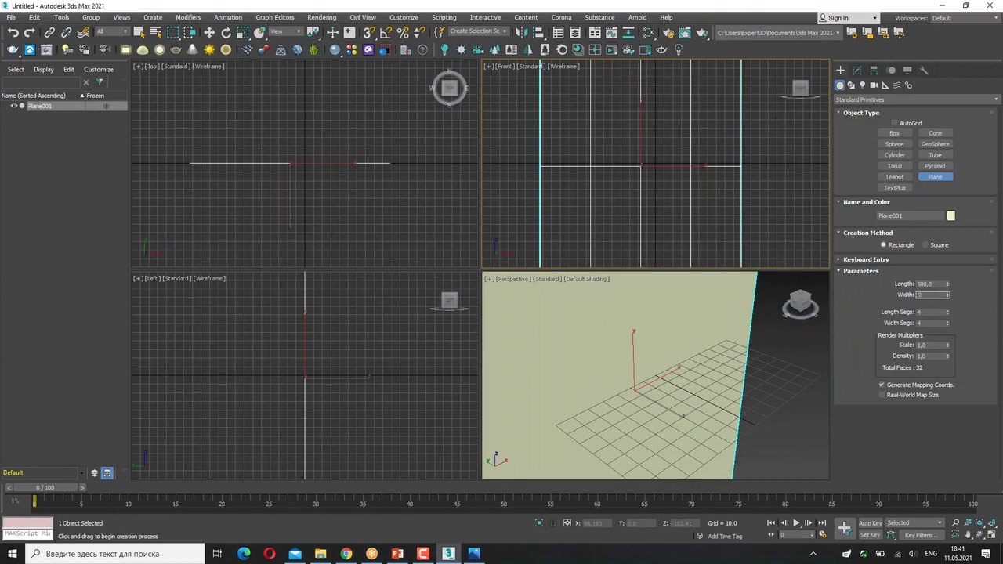
type("500")
key("Return")
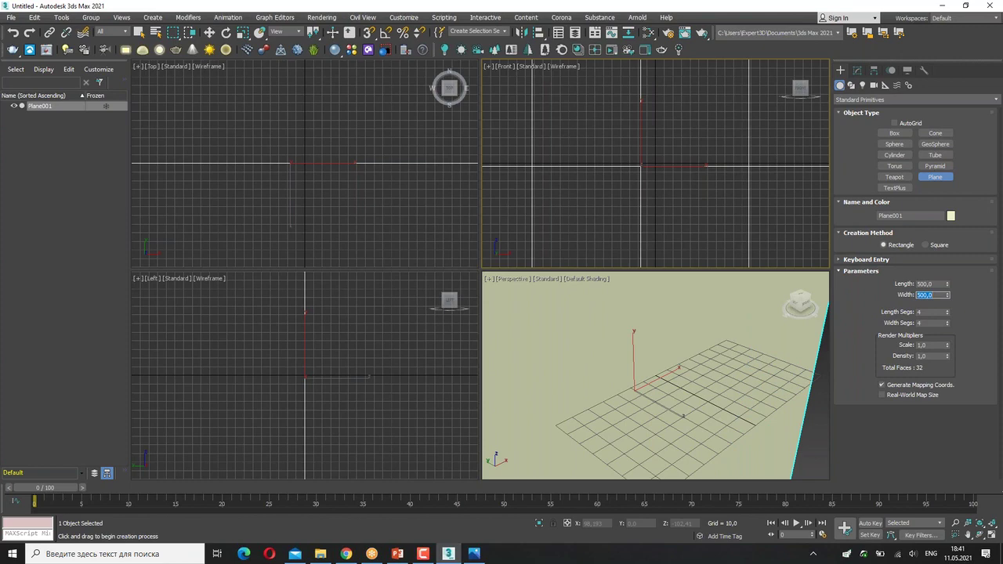
left_click(930, 284)
key("Tab")
type("5")
key("Return")
- Orbit, pan and zoom the perspective view around Plane001, then end plane creation
scroll(707, 179, "down", 5)
scroll(708, 180, "down", 2)
scroll(707, 179, "down", 3)
scroll(707, 179, "up", 3)
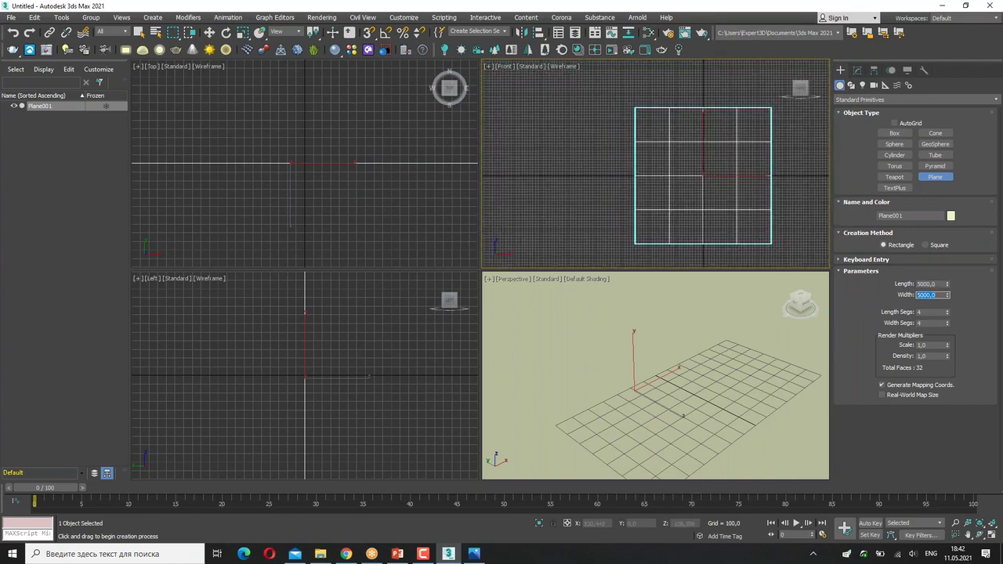
scroll(572, 347, "down", 2)
scroll(619, 368, "up", 4)
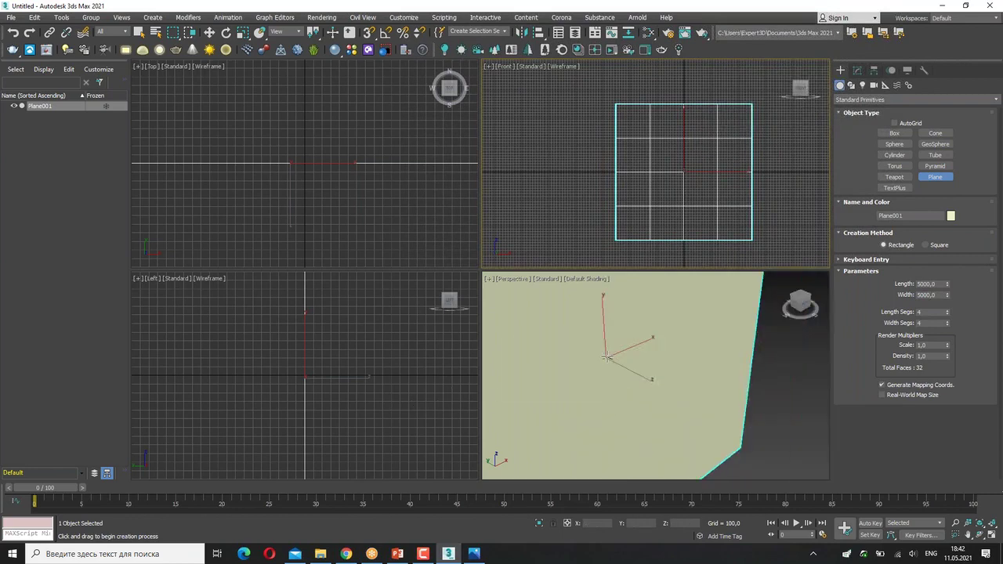
scroll(609, 362, "up", 3)
scroll(608, 362, "down", 3)
mouse_move(642, 392)
middle_mouse_down("alt")
mouse_move(566, 376)
mouse_move(634, 381)
mouse_move(618, 377)
middle_mouse_up("alt")
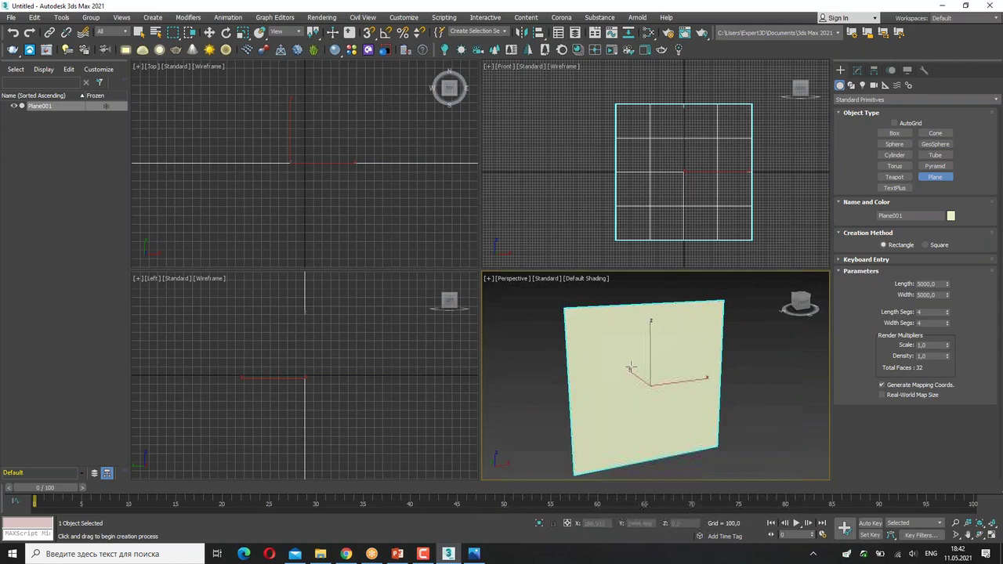
scroll(639, 380, "down", 5)
scroll(641, 380, "up", 3)
scroll(641, 380, "up", 3)
scroll(592, 402, "down", 2)
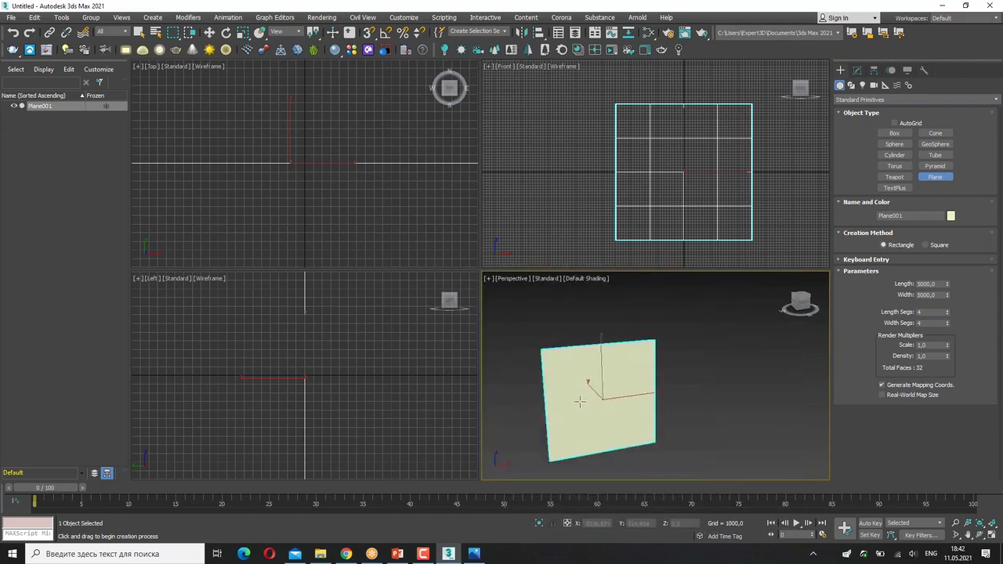
scroll(588, 399, "up", 3)
scroll(678, 394, "up", 1)
mouse_move(704, 392)
middle_mouse_down()
mouse_move(548, 385)
mouse_move(716, 396)
mouse_move(662, 385)
mouse_move(667, 365)
middle_mouse_up()
scroll(707, 407, "down", 1)
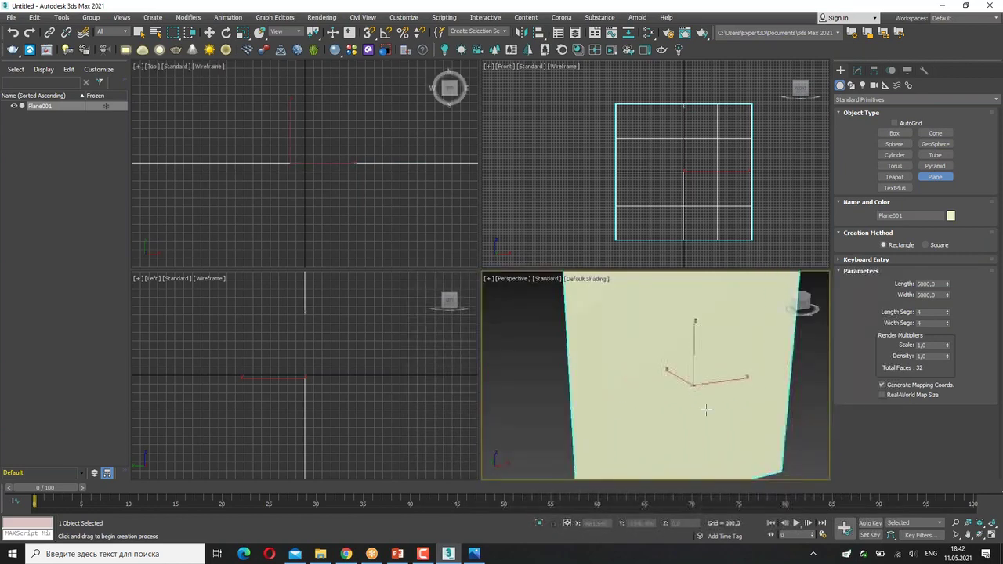
scroll(689, 390, "down", 2)
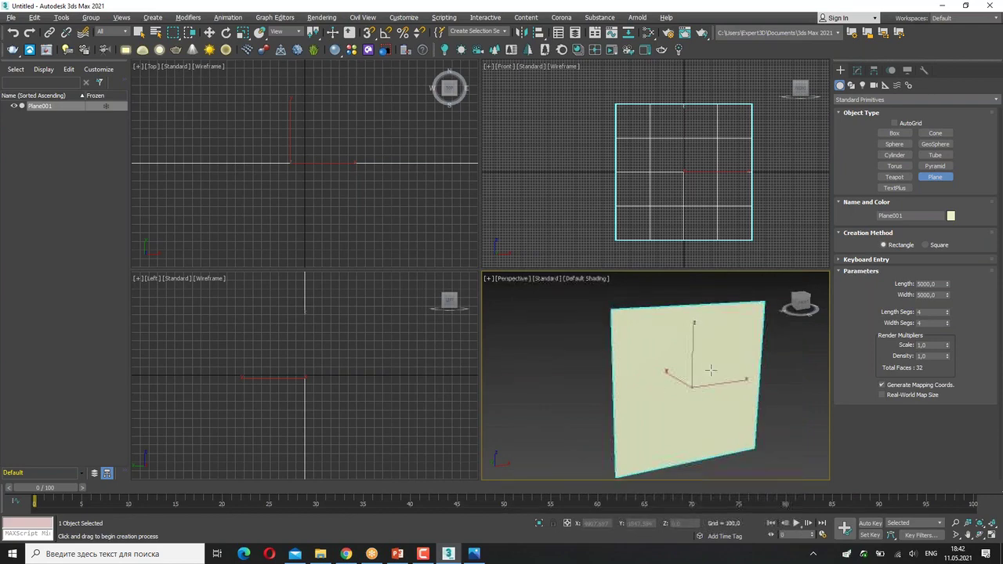
mouse_move(712, 370)
middle_mouse_down("alt")
mouse_move(586, 392)
mouse_move(504, 387)
mouse_move(656, 382)
middle_mouse_up("alt")
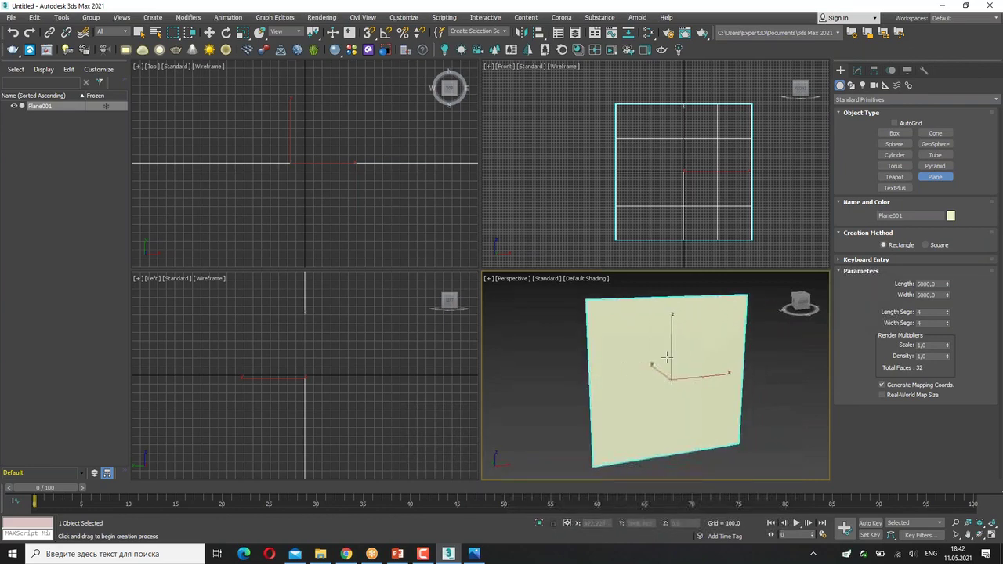
right_click(658, 370)
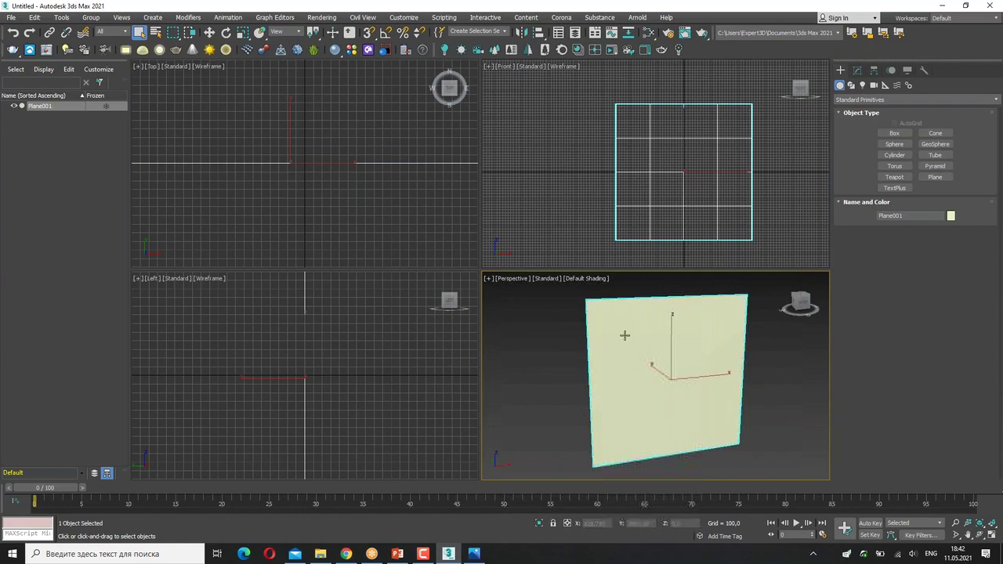
mouse_move(576, 300)
left_mouse_down()
mouse_move(748, 296)
mouse_move(593, 466)
mouse_move(584, 307)
left_mouse_up()
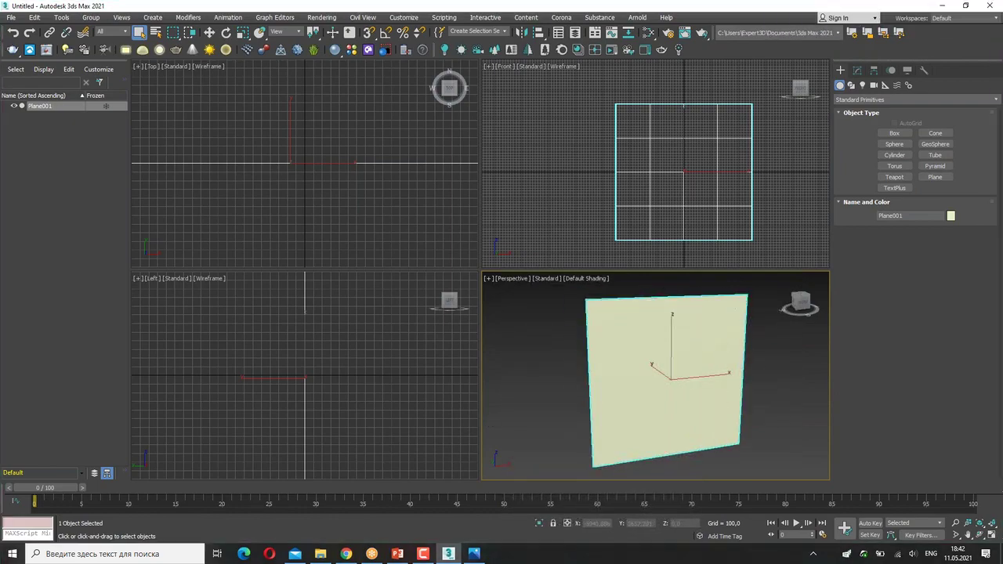
- Drag the rotonda blueprint 2x.jpg image from the rotonda folder onto Plane001
left_click(328, 558)
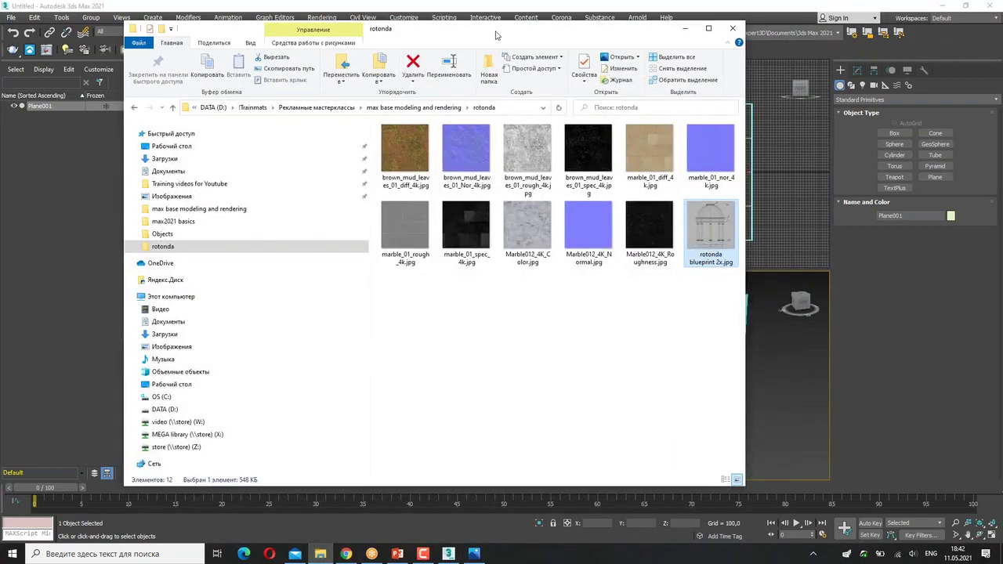
left_click_drag(501, 29, 437, 29)
left_click_drag(603, 32, 445, 30)
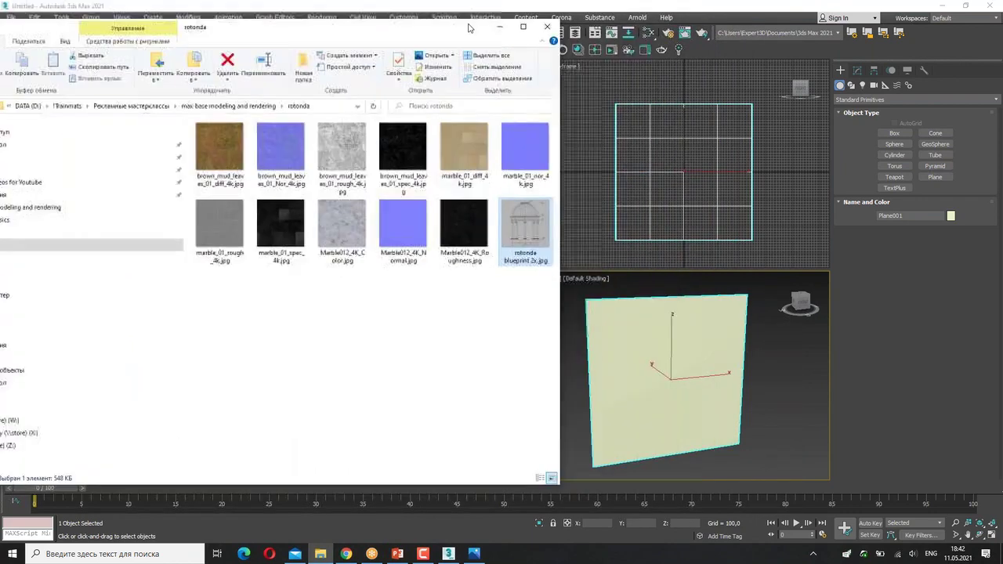
mouse_move(468, 205)
left_mouse_down()
mouse_move(474, 243)
mouse_move(505, 244)
mouse_move(626, 362)
left_mouse_up()
left_click(483, 231)
left_click_drag(483, 232, 751, 492)
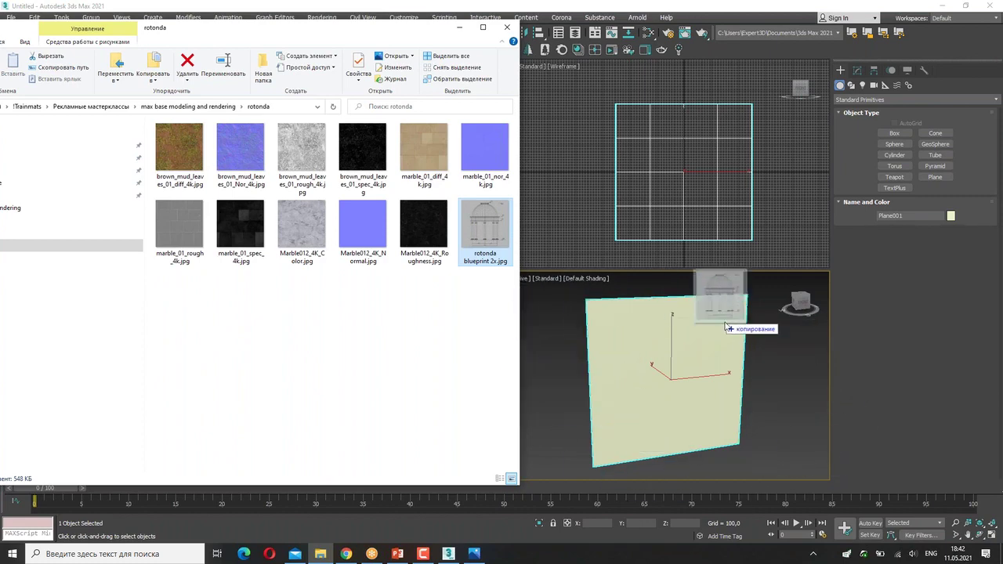
mouse_move(751, 491)
left_mouse_down()
mouse_move(685, 354)
mouse_move(663, 377)
mouse_move(672, 369)
left_mouse_up()
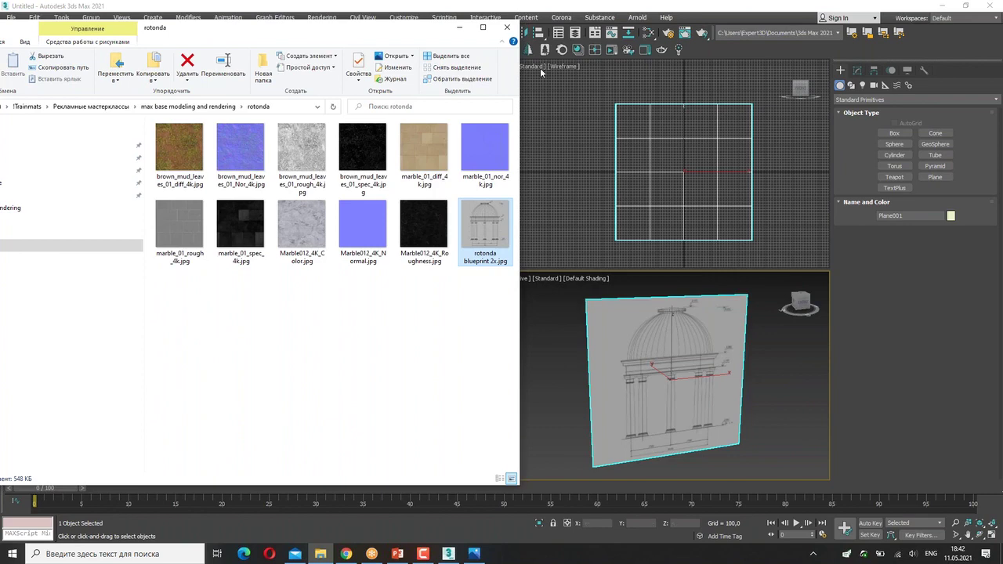
- Close the texture folder and orbit the perspective view slightly
left_click(507, 27)
middle_click_drag(735, 399, 713, 395, "alt")
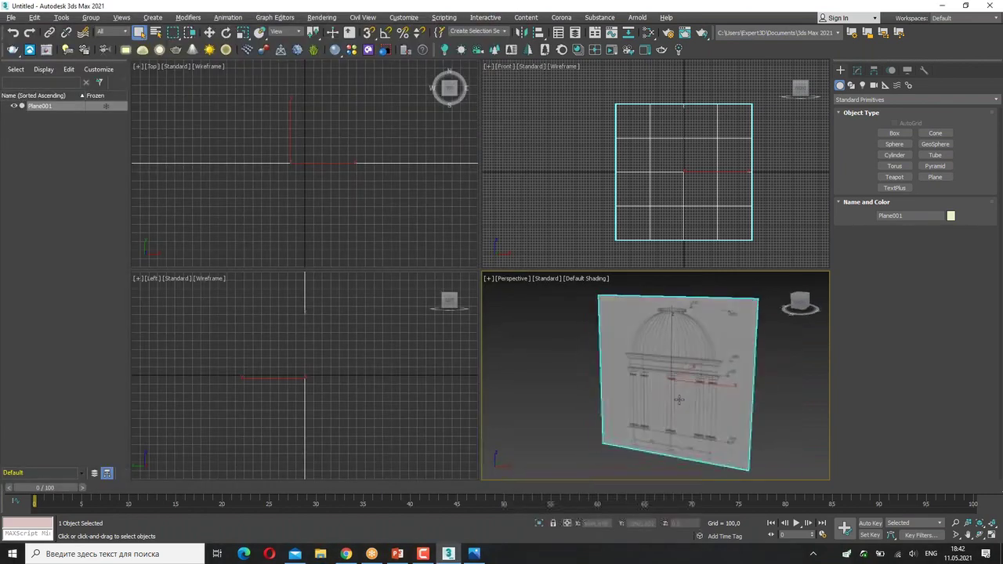
mouse_move(607, 442)
left_mouse_down()
mouse_move(670, 451)
mouse_move(721, 428)
left_mouse_up()
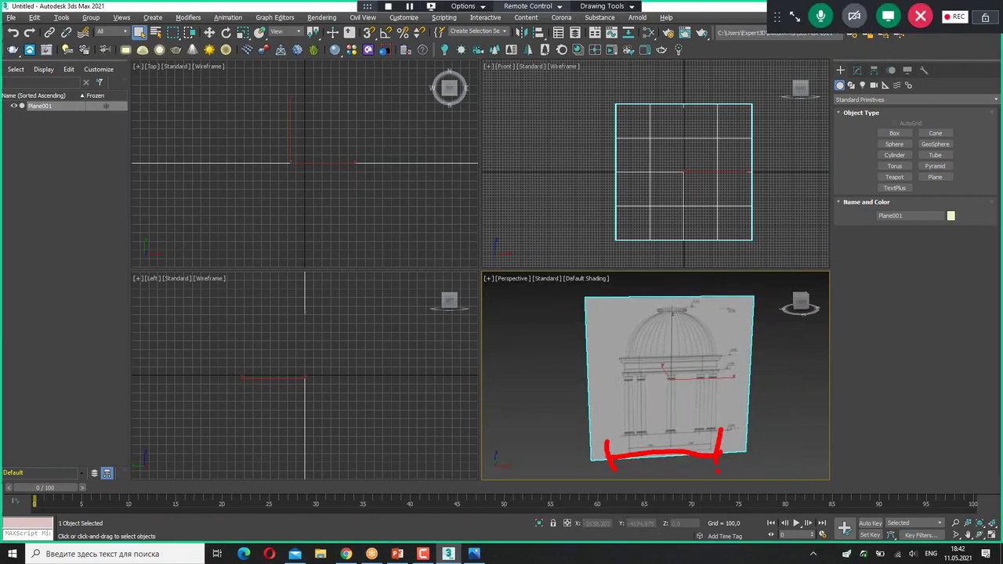
- Set the Front viewport to Default Shading so the blueprint appears
left_click_drag(703, 366, 636, 455)
left_click_drag(629, 376, 744, 487)
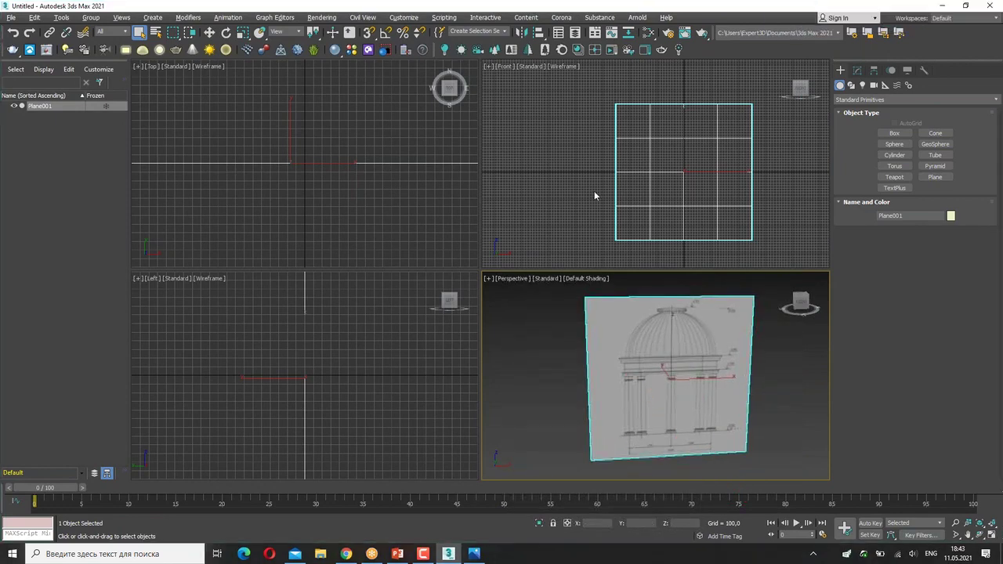
middle_click_drag(576, 158, 573, 161)
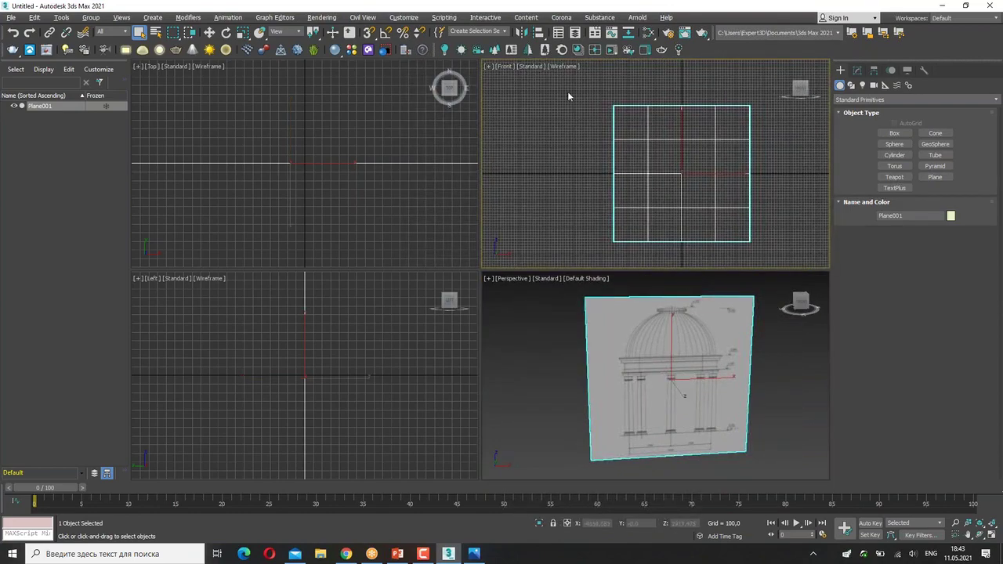
left_click(560, 67)
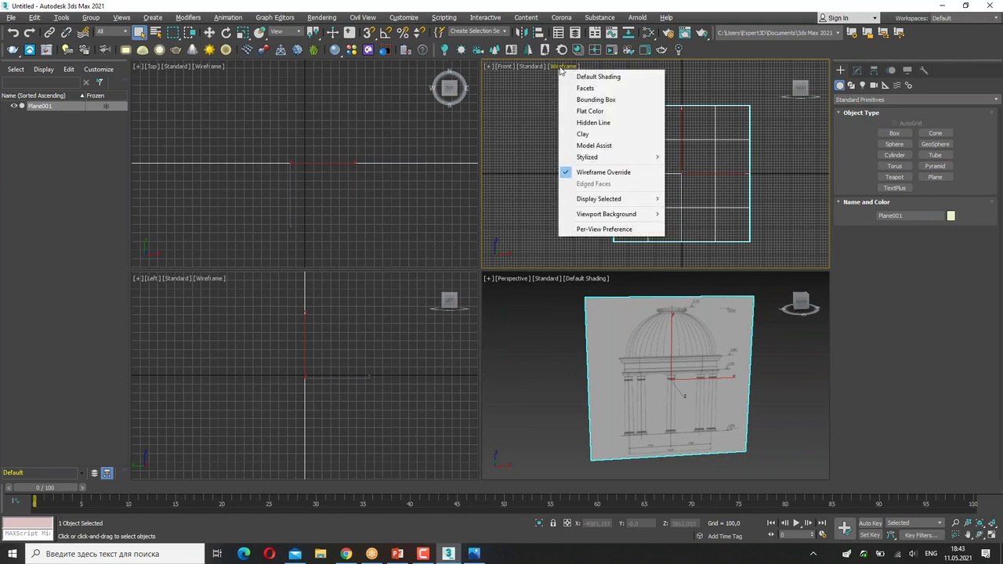
left_click(580, 173)
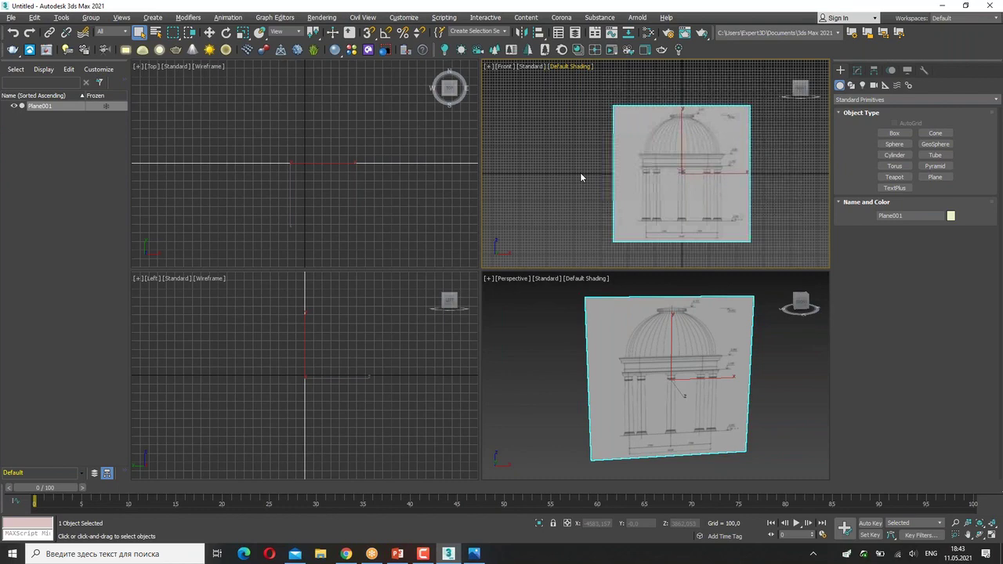
scroll(702, 252, "up", 5)
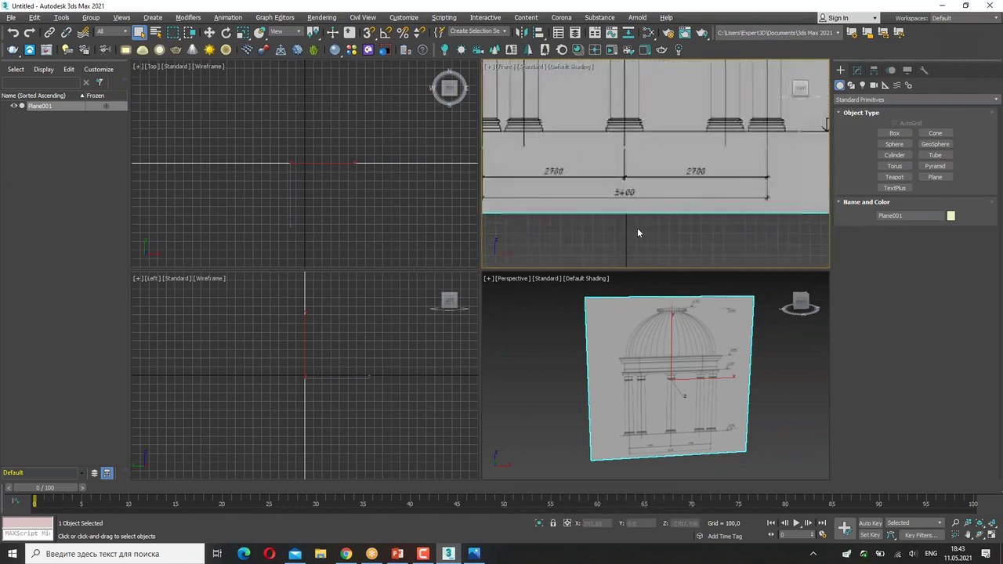
scroll(583, 206, "down", 5)
- With Select and Move, shift the blueprint plane in the Top view
middle_click_drag(333, 144, 319, 78)
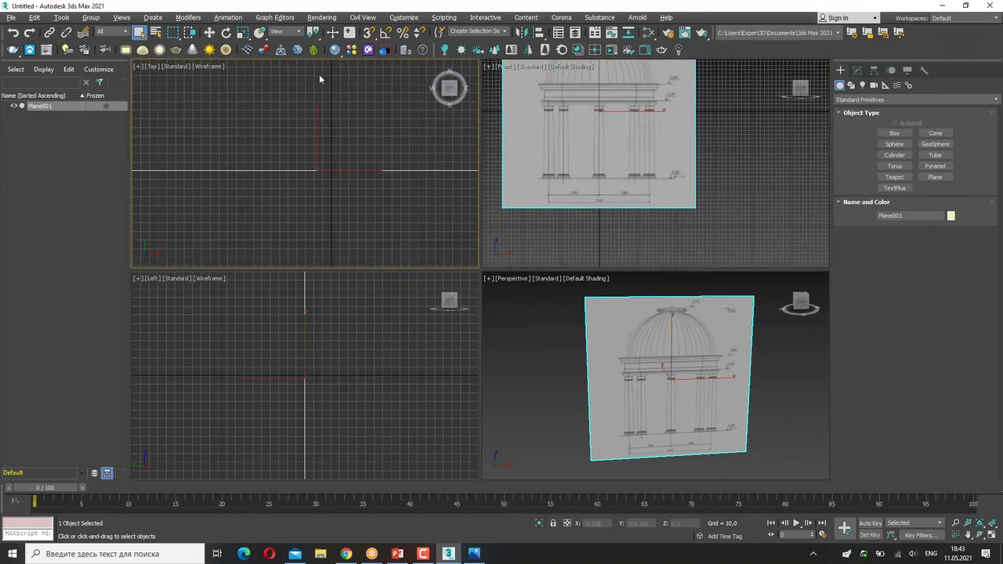
left_click(209, 32)
middle_click_drag(336, 162, 329, 150)
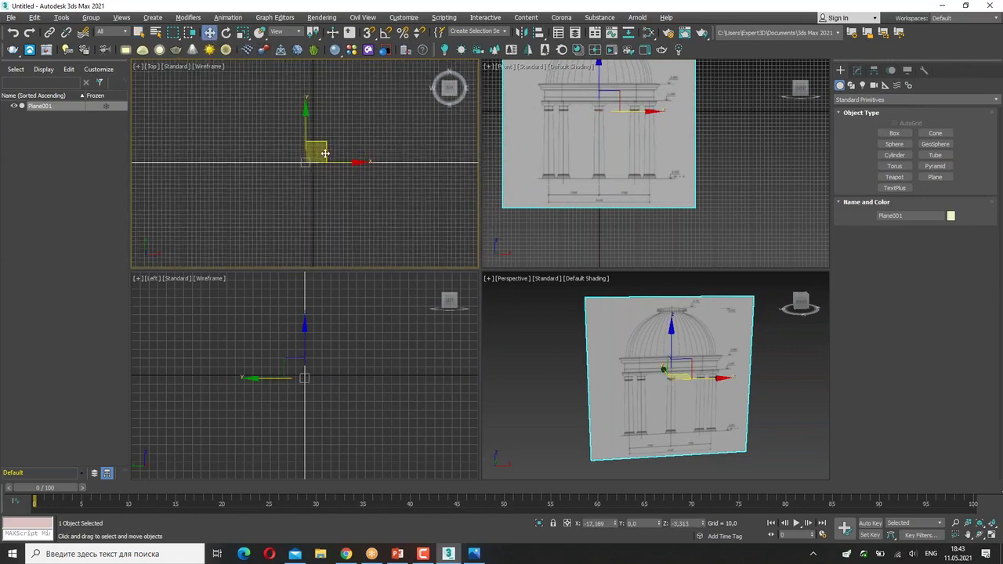
left_click_drag(329, 151, 333, 140)
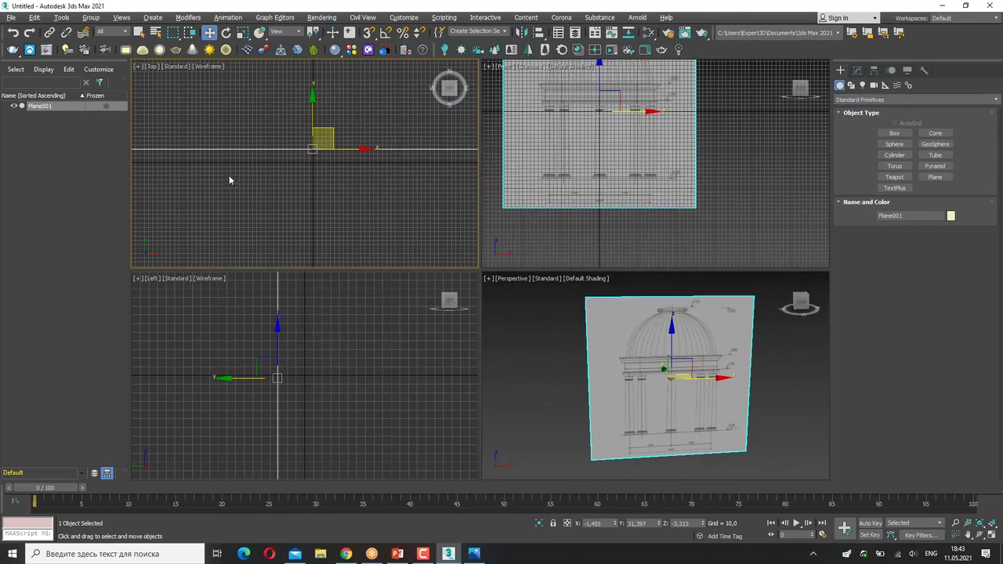
- Move the blueprint plane further up in Top to Y 112.224, framing the full columns in Front
left_click_drag(159, 166, 485, 175)
left_click_drag(555, 98, 555, 205)
left_click_drag(575, 106, 574, 202)
left_click_drag(597, 94, 597, 202)
left_click_drag(617, 91, 617, 196)
left_click_drag(659, 92, 660, 208)
key("Escape")
middle_click_drag(600, 213, 641, 220)
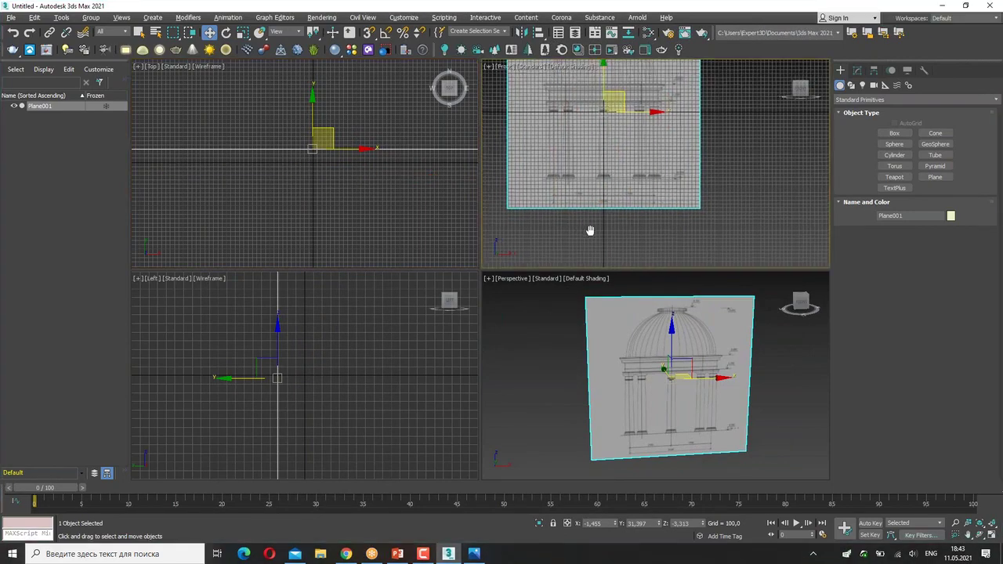
right_click(297, 134)
left_click_drag(316, 135, 316, 106)
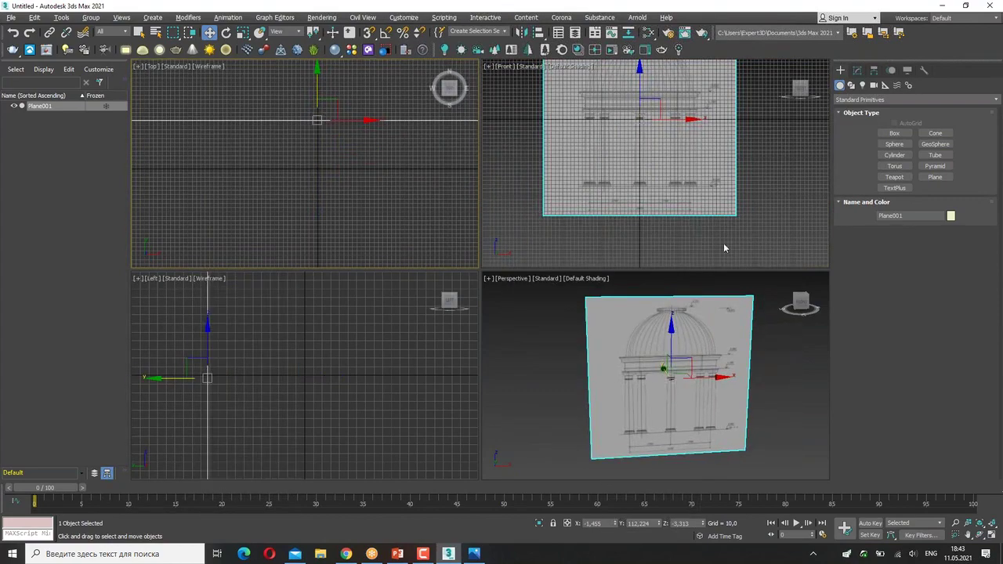
scroll(638, 203, "up", 5)
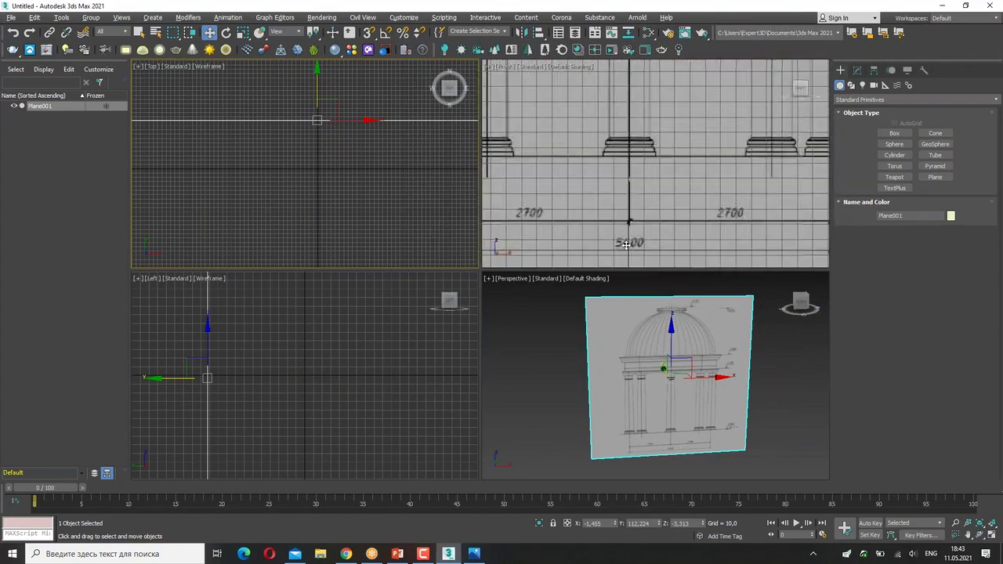
scroll(638, 227, "down", 5)
middle_click_drag(533, 110, 587, 218)
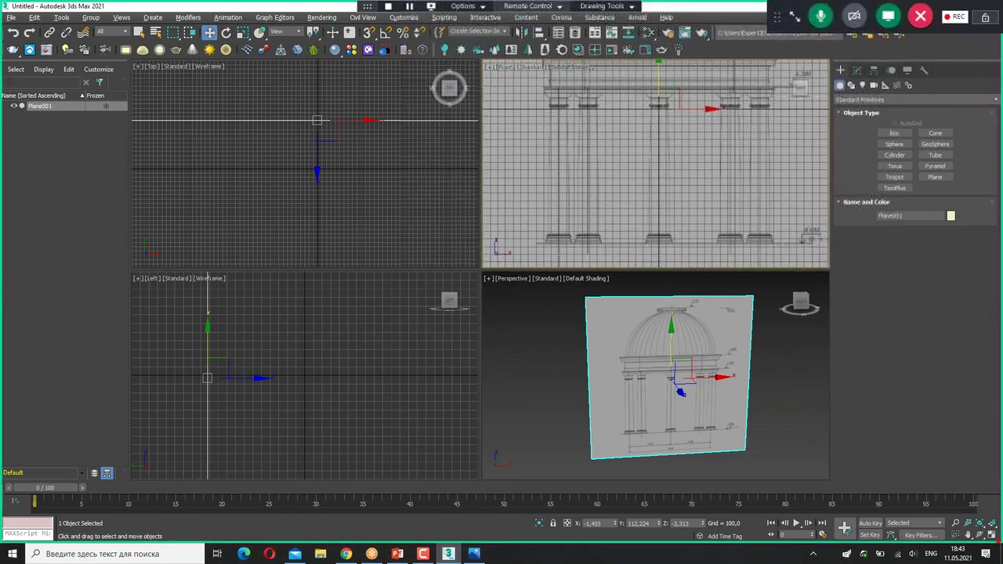
- Maximize the Front viewport and zoom onto the column bases and 2700/2700/5400 dimensions
left_click(990, 533)
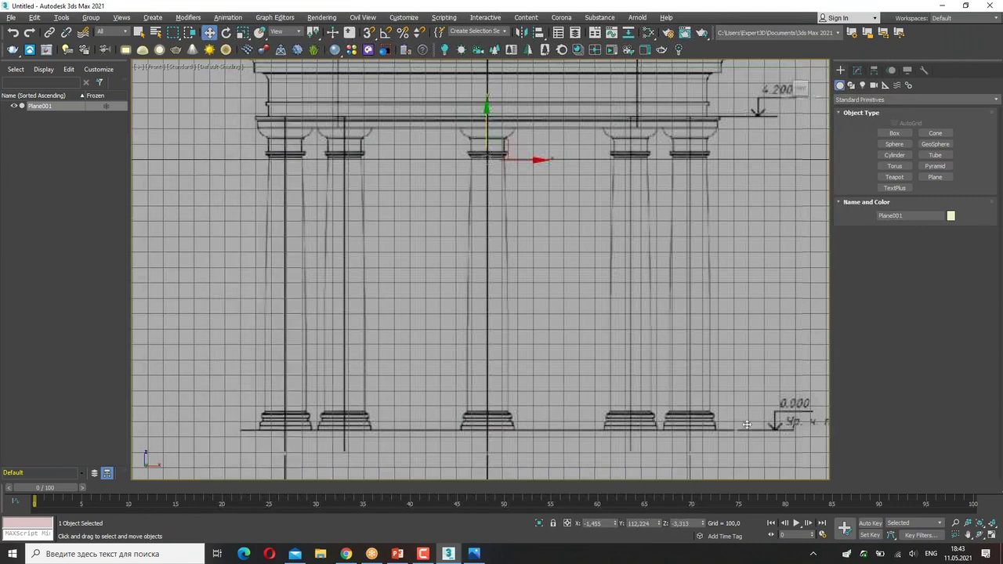
scroll(616, 330, "down", 3)
scroll(588, 386, "up", 1)
scroll(517, 331, "up", 1)
scroll(501, 330, "up", 2)
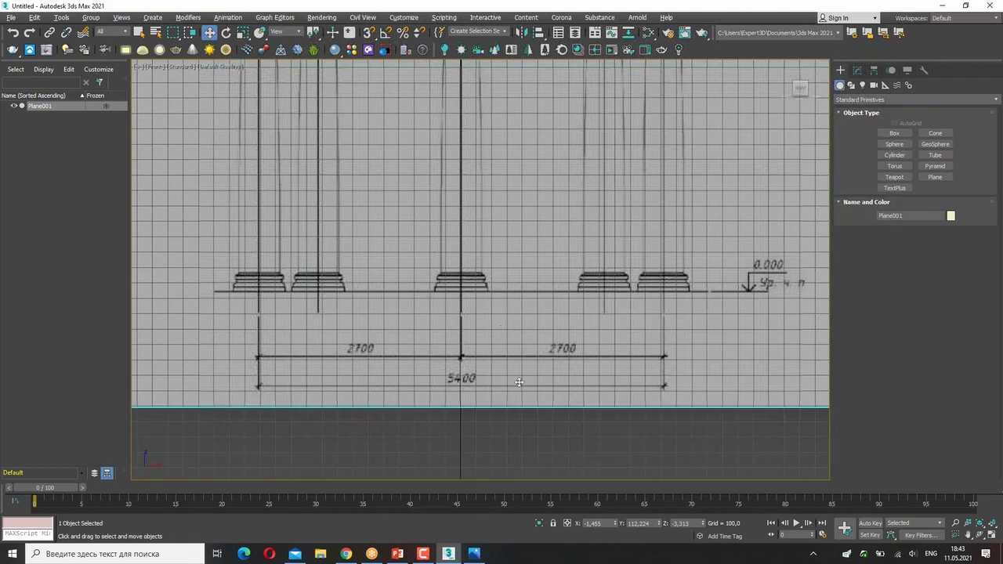
mouse_move(259, 369)
left_mouse_down()
mouse_move(261, 404)
mouse_move(670, 391)
mouse_move(665, 359)
left_mouse_up()
left_click_drag(221, 292, 468, 288)
mouse_move(446, 379)
left_mouse_down()
mouse_move(483, 391)
mouse_move(474, 387)
mouse_move(536, 366)
mouse_move(577, 382)
left_mouse_up()
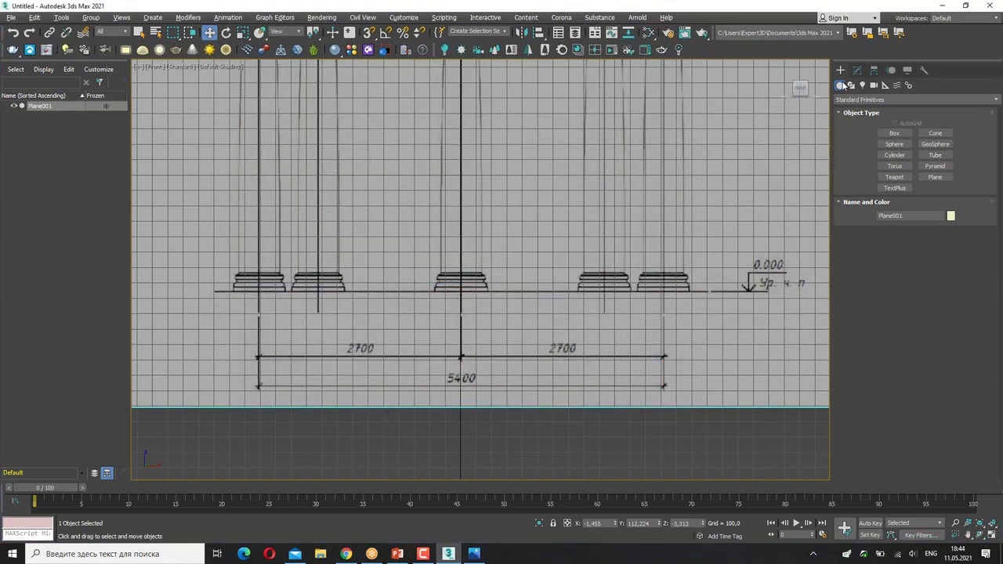
- Draw thin Plane002 along the bottom 5400 dimension line and set its Width to 5400
left_click(934, 176)
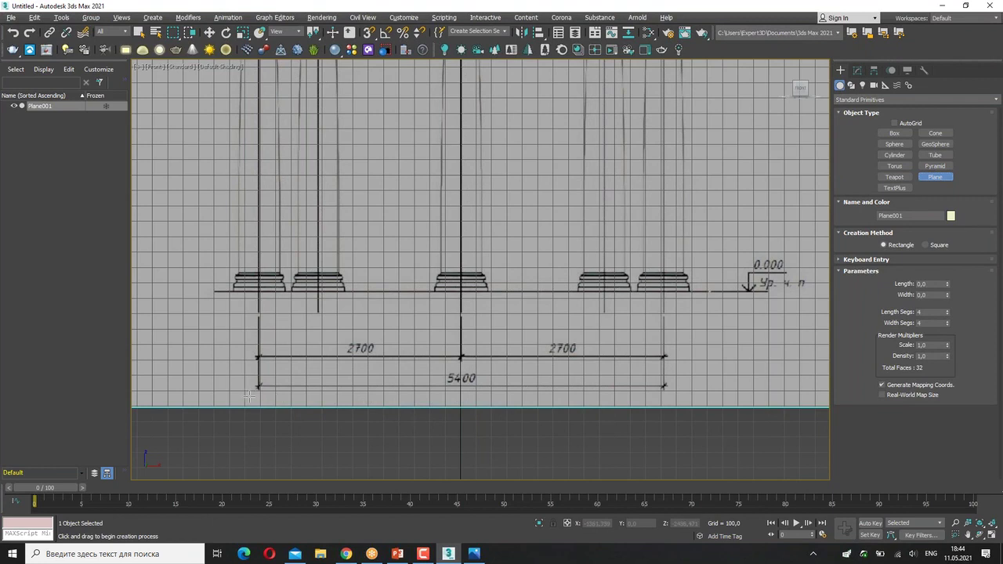
left_click_drag(246, 396, 671, 403)
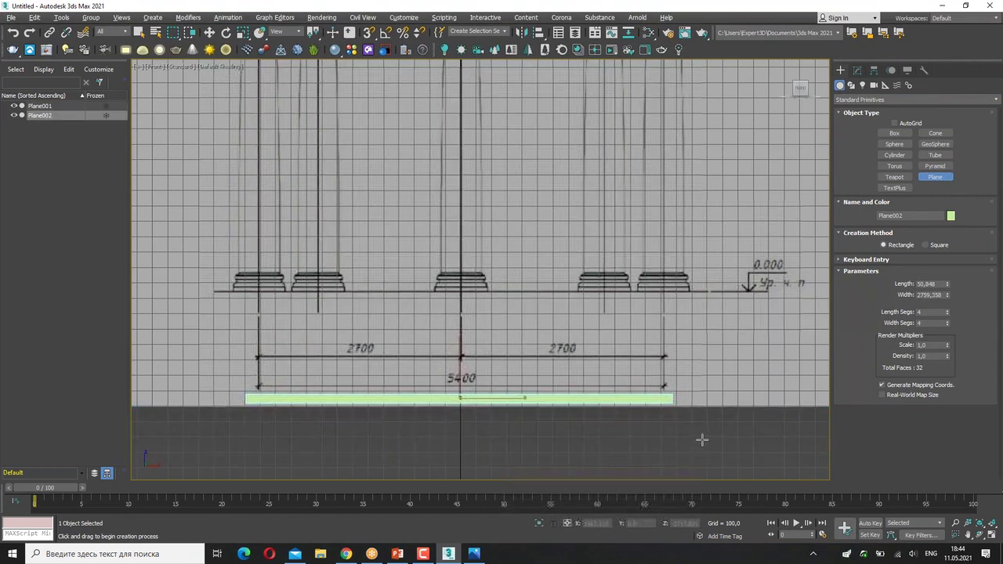
left_click(857, 71)
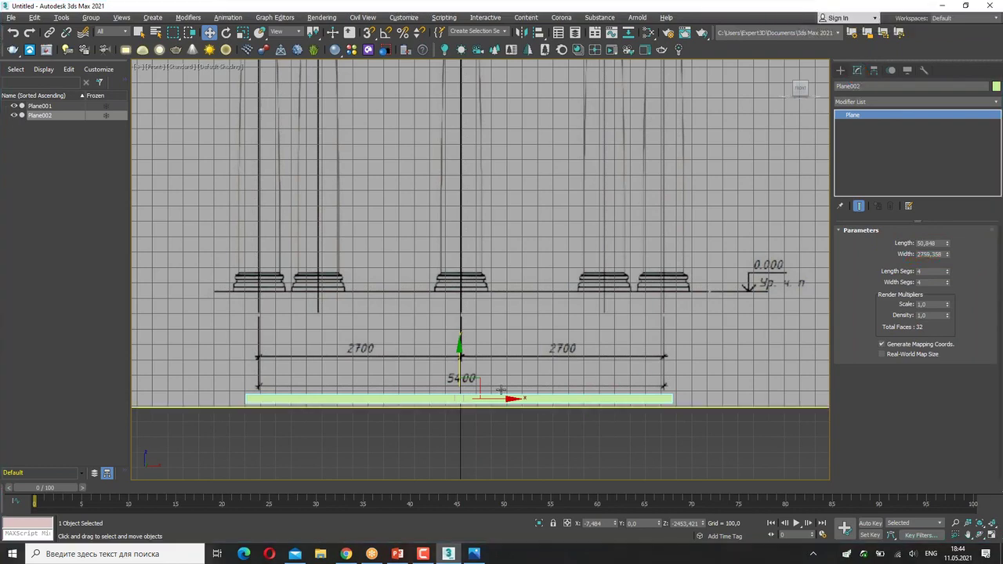
left_click_drag(427, 384, 486, 382)
double_click(929, 254)
type("5400,")
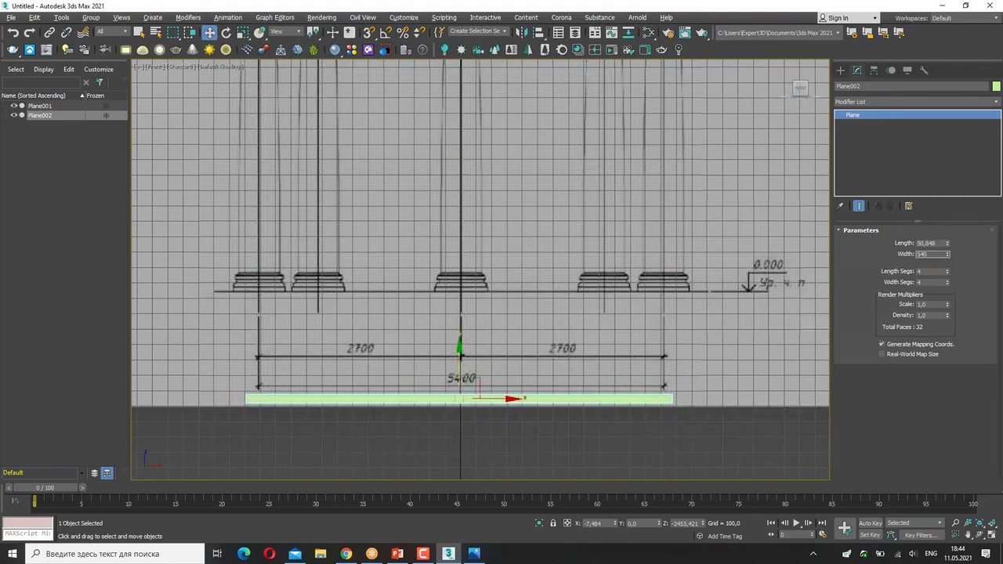
type("0,")
key("Return")
scroll(473, 300, "down", 5)
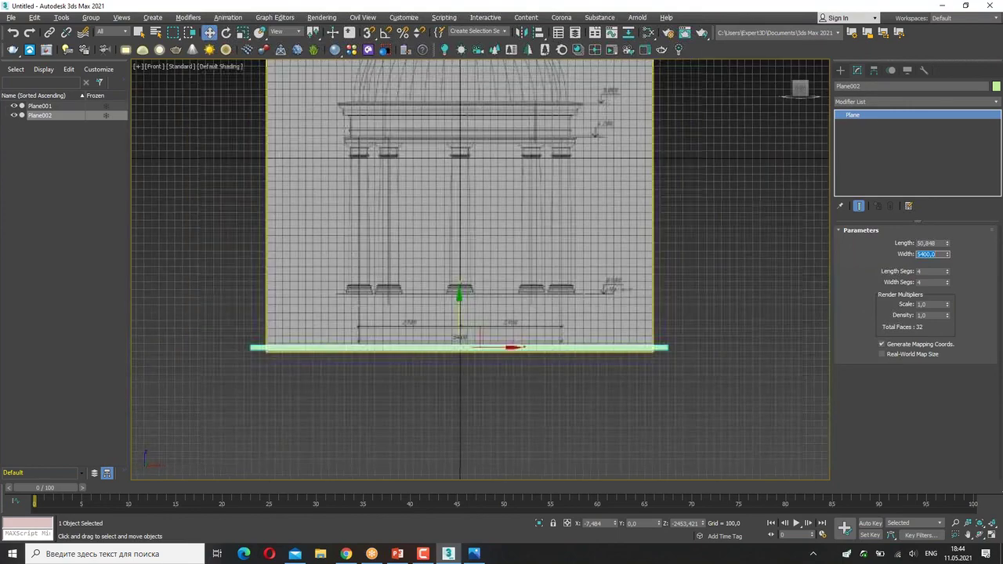
left_click_drag(257, 348, 679, 343)
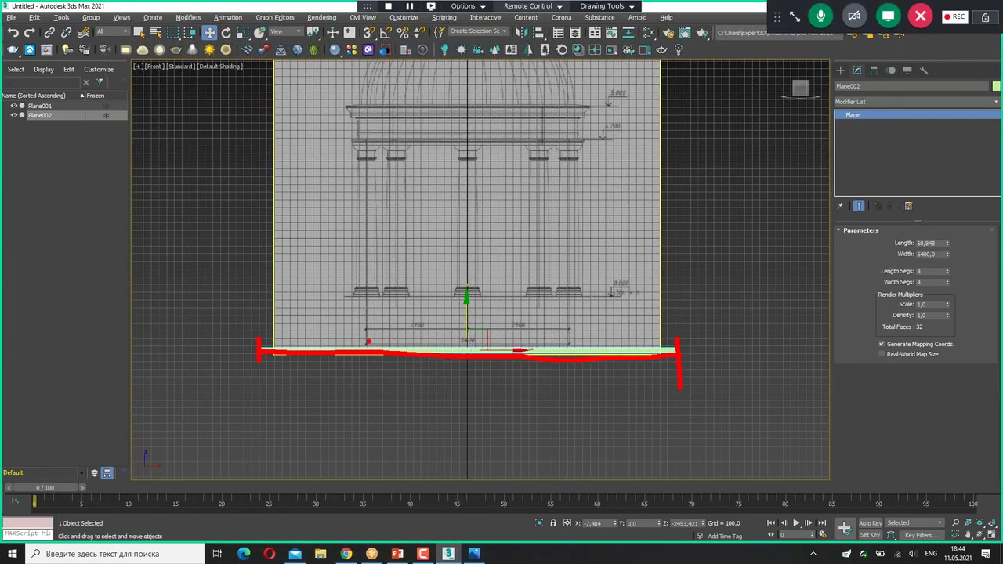
left_click_drag(379, 341, 558, 345)
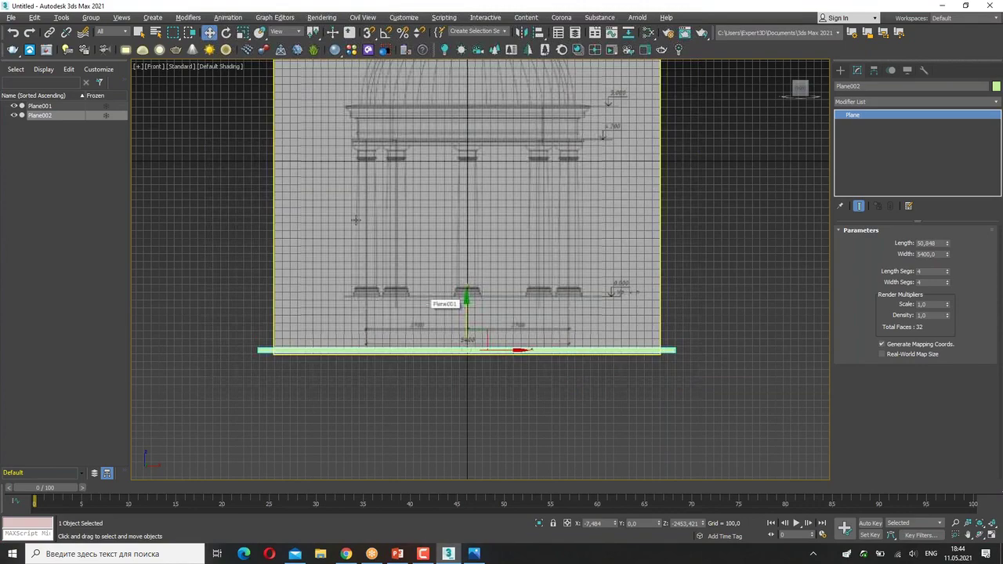
- Rescale the blueprint plane uniformly, settling on about 98 percent
left_click(244, 33)
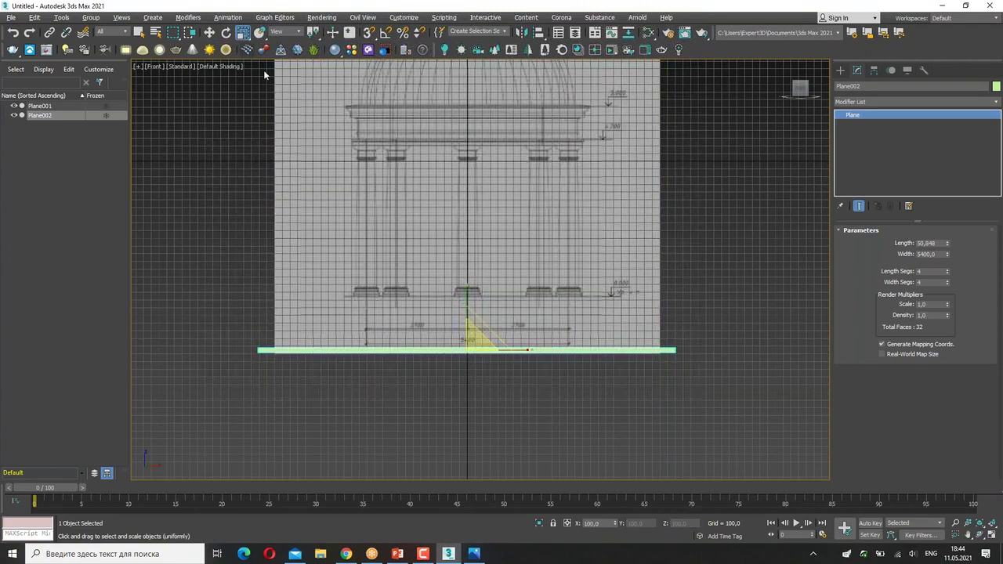
left_click(473, 157)
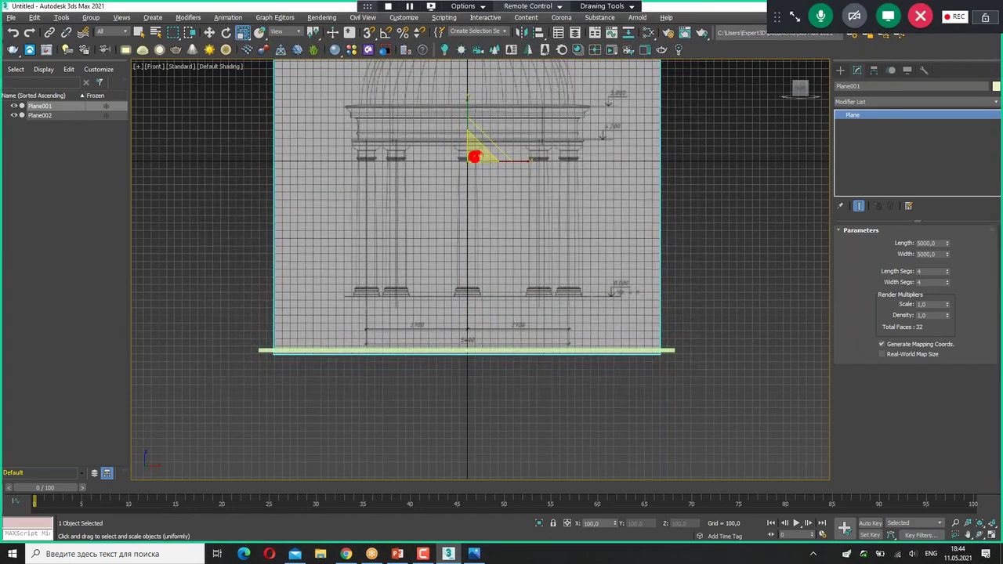
mouse_move(471, 159)
left_mouse_down()
mouse_move(498, 99)
mouse_move(492, 156)
mouse_move(499, 49)
left_mouse_up()
key("w")
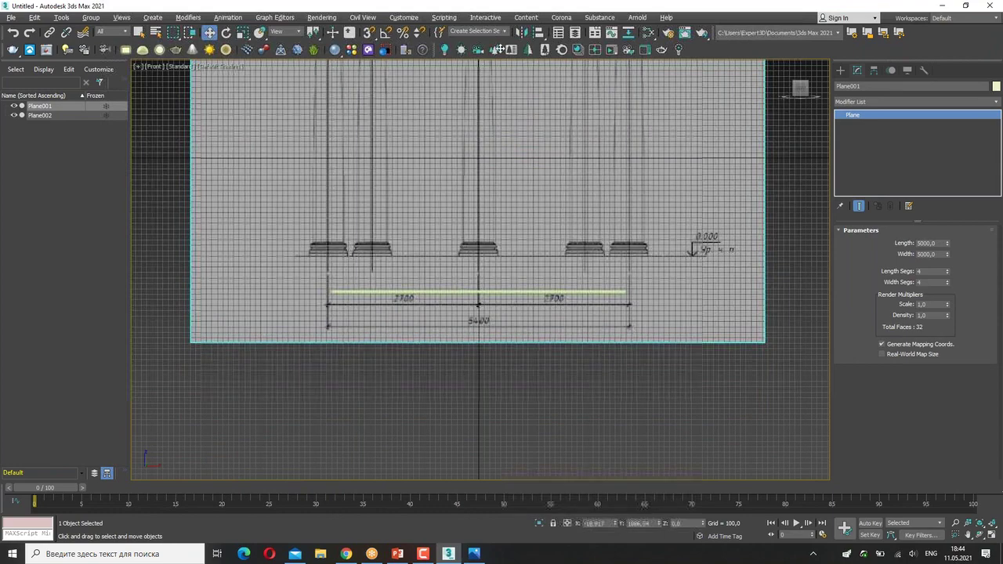
key("e")
scroll(488, 147, "down", 3)
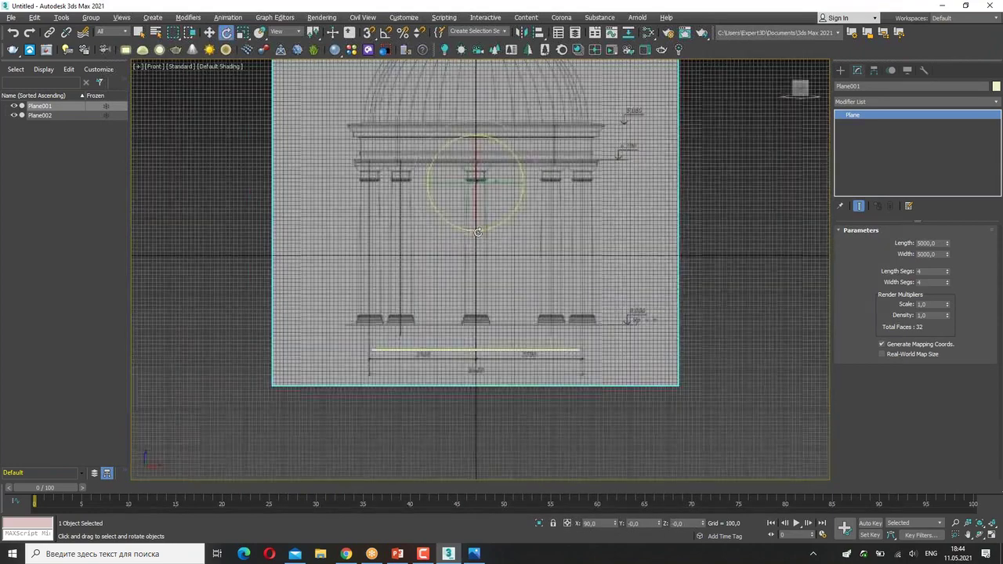
key("r")
left_click_drag(485, 178, 484, 178)
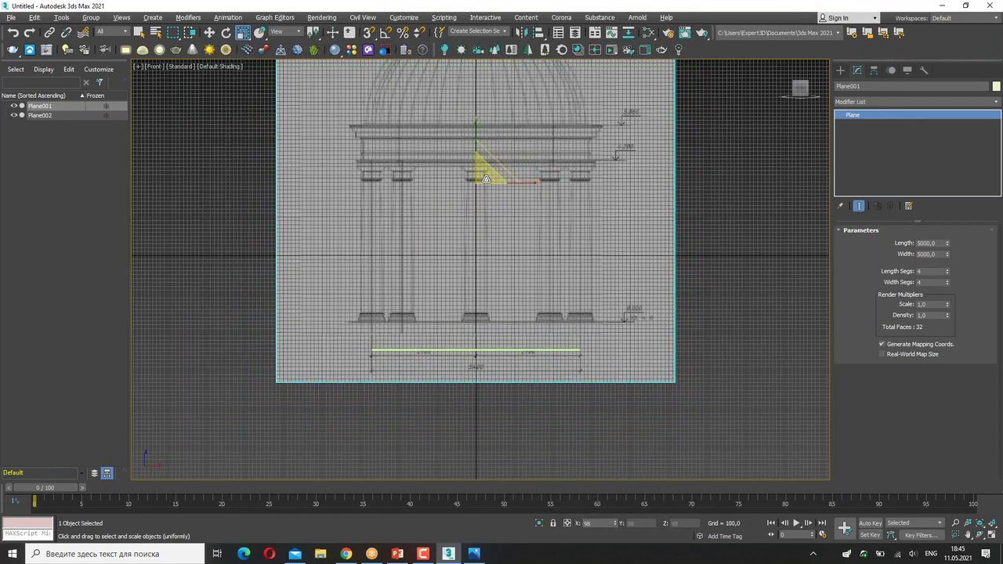
scroll(474, 364, "down", 2)
scroll(475, 365, "up", 6)
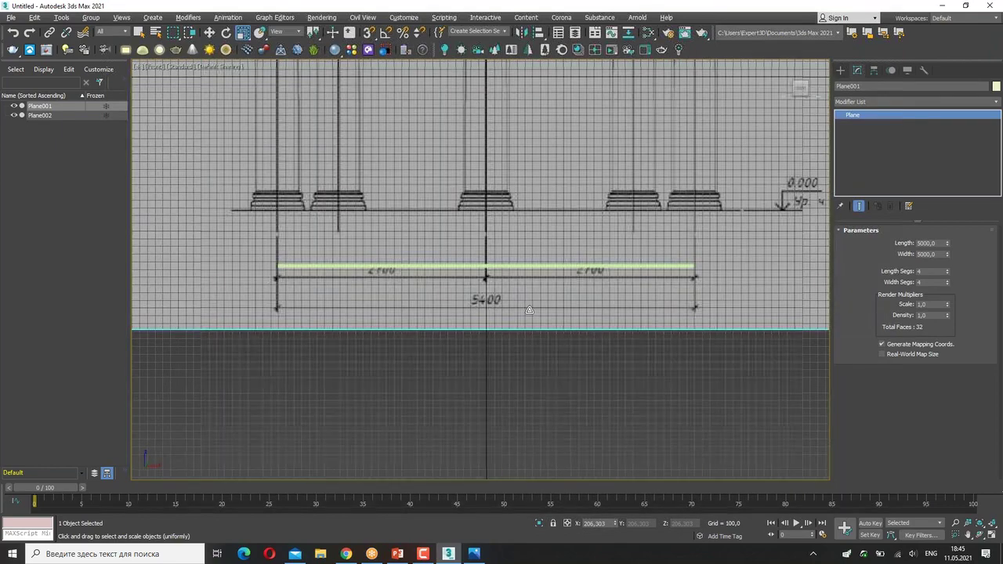
- Zoom extents, return to the dimension close-up, and delete the green Plane002 helper
key("z")
key("shift+z")
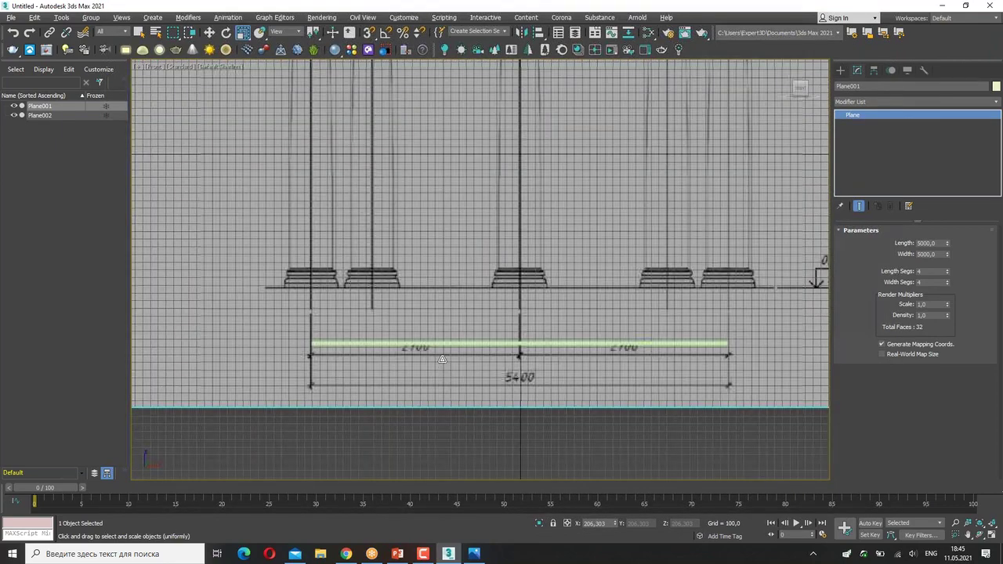
left_click(444, 343)
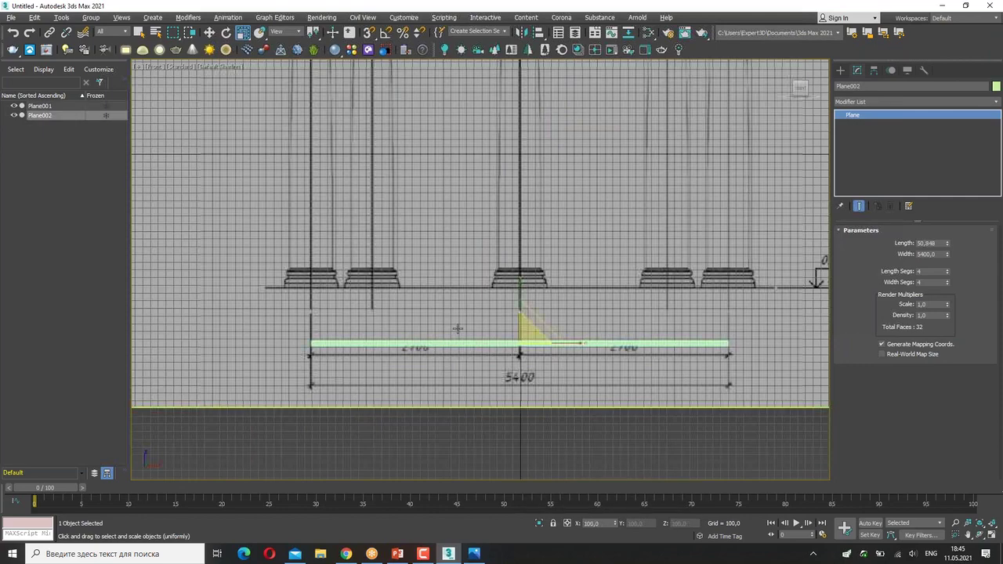
key("Delete")
scroll(457, 328, "down", 2)
scroll(458, 328, "down", 3)
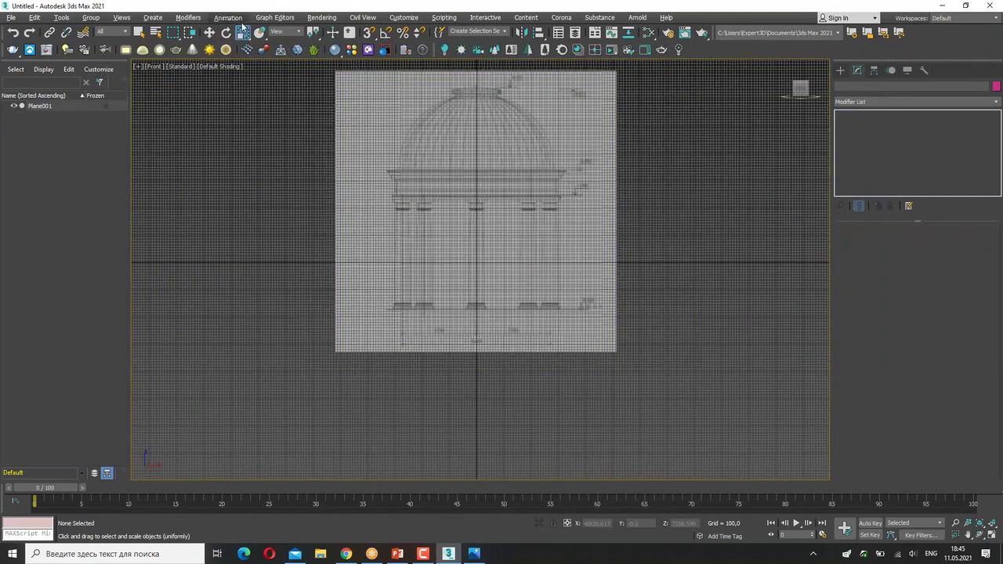
- Move the blueprint plane up, then down until its floor line sits on the horizontal axis
left_click(210, 35)
left_click(479, 205)
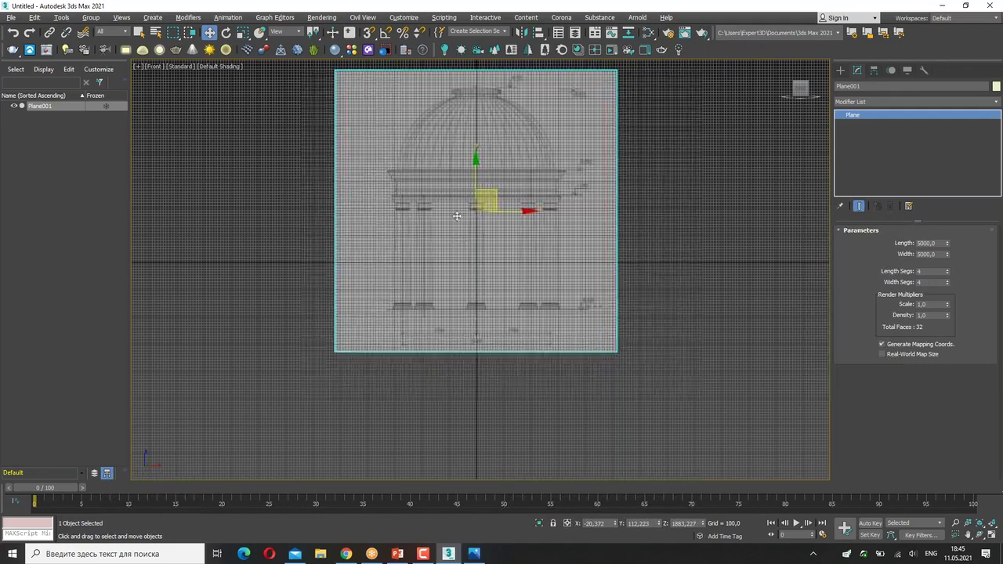
middle_click_drag(481, 192, 488, 203)
left_click_drag(489, 203, 493, 143)
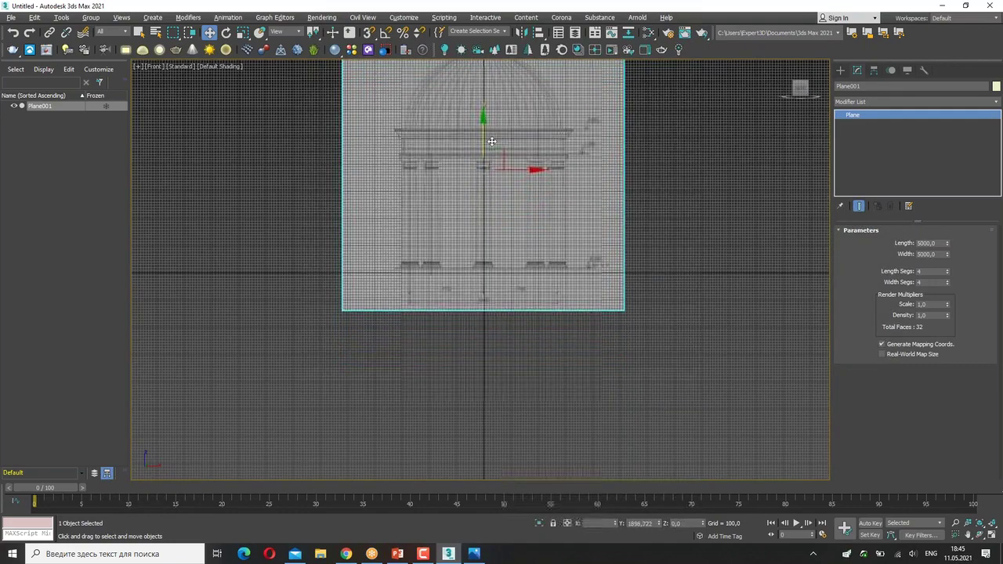
scroll(387, 274, "up", 3)
scroll(387, 274, "up", 4)
middle_click_drag(528, 252, 528, 239)
left_click_drag(528, 239, 532, 259)
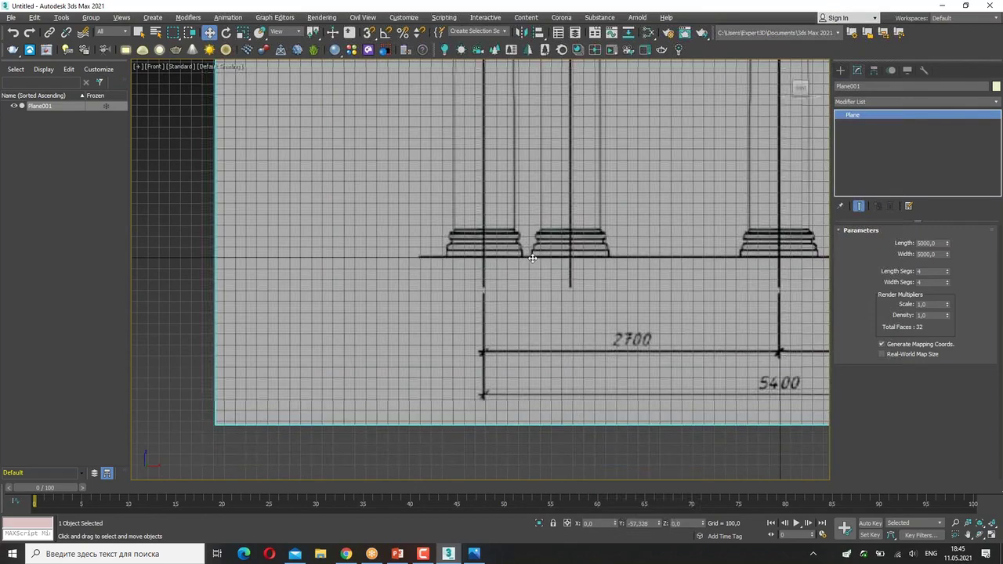
- Shift the blueprint right so its centre column lines up with the vertical axis
left_click_drag(152, 255, 740, 258)
key("Escape")
scroll(739, 268, "down", 5)
middle_click_drag(698, 278, 510, 336)
scroll(510, 336, "up", 2)
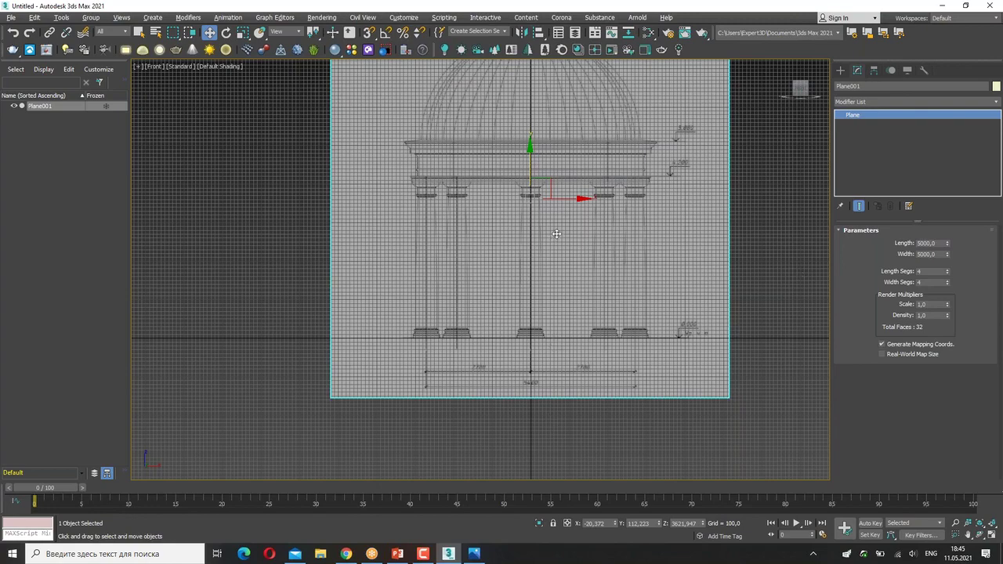
scroll(556, 231, "up", 5)
mouse_move(546, 165)
left_mouse_down()
mouse_move(567, 166)
mouse_move(548, 179)
left_mouse_up()
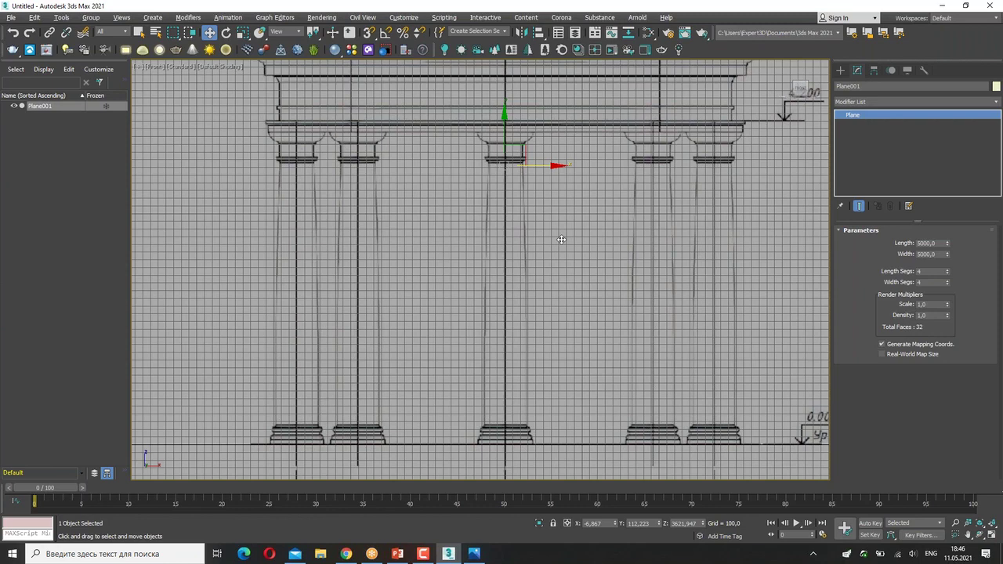
left_click(841, 70)
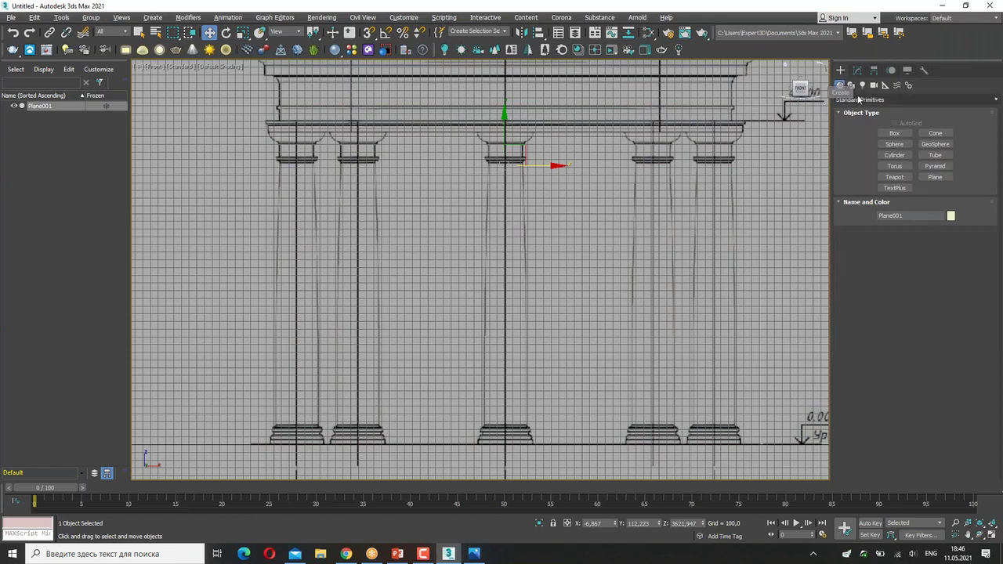
- Choose the Line tool under Shapes > Splines in the Create panel
left_click(839, 70)
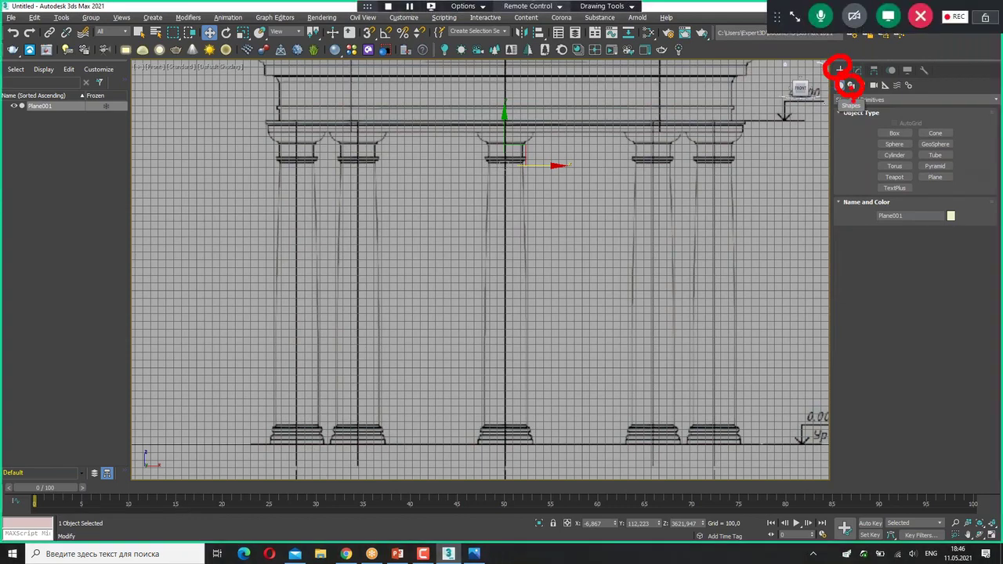
left_click(850, 85)
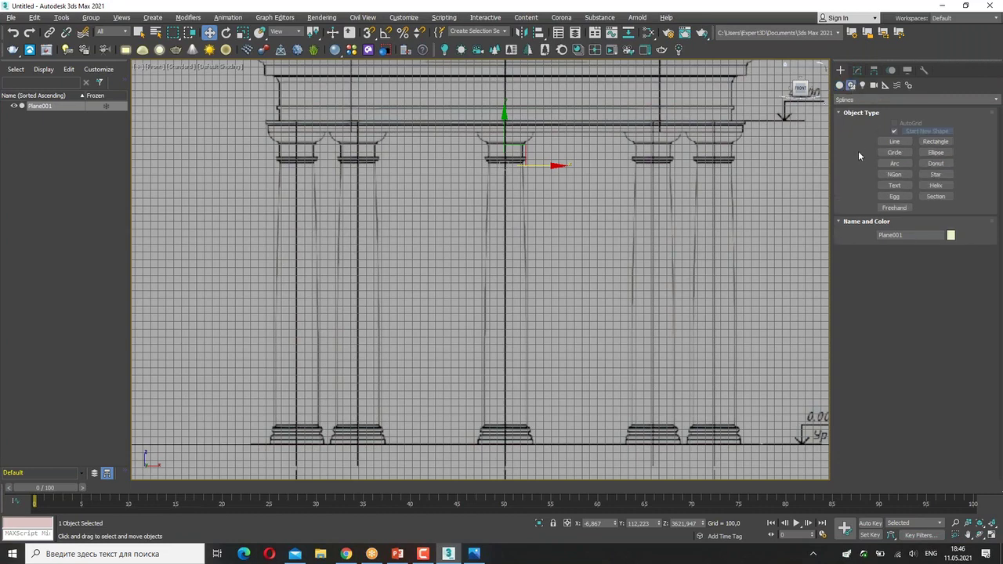
left_click(893, 141)
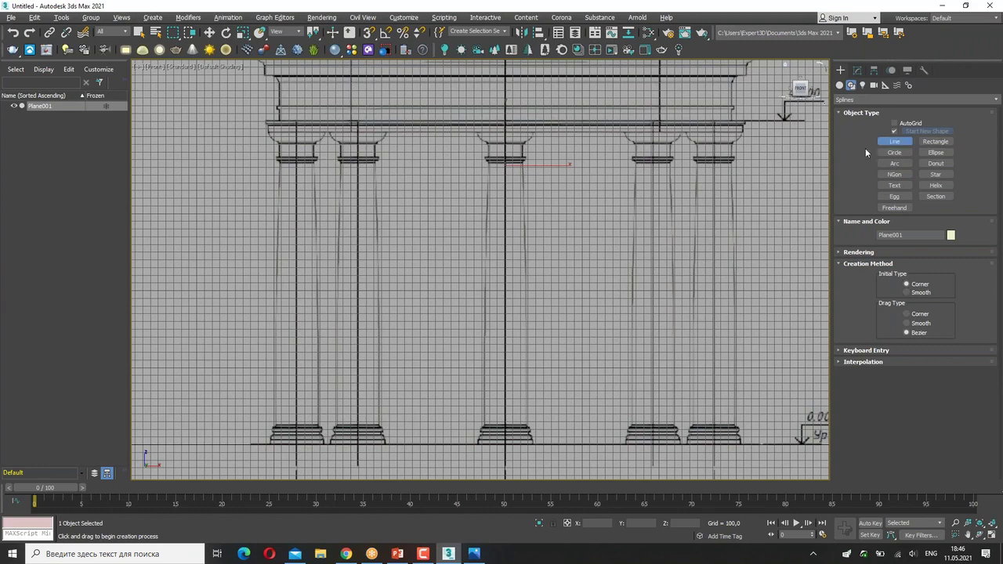
- Zoom and pan the Front view to centre the column capital
middle_click_drag(731, 127, 590, 163)
scroll(590, 163, "up", 5)
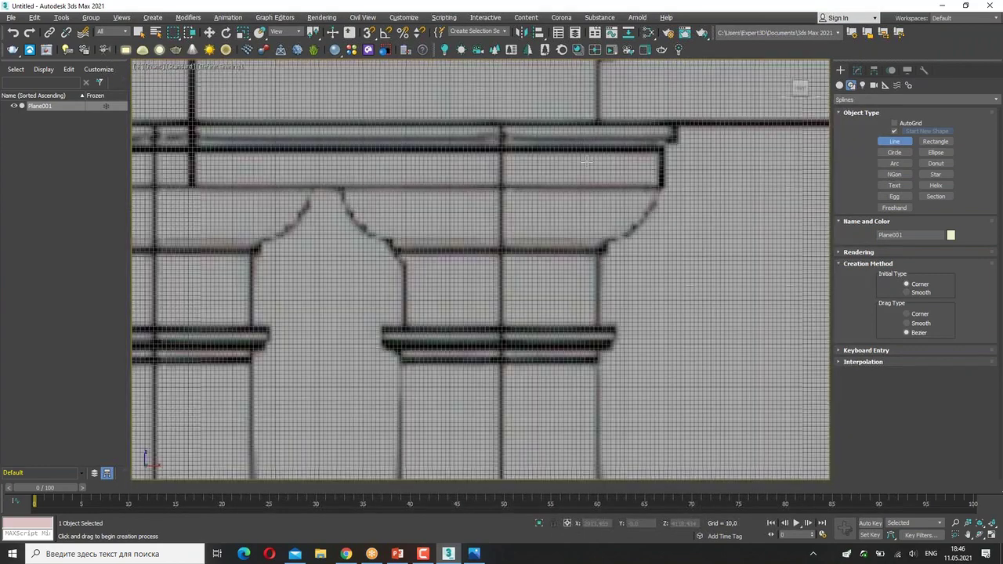
scroll(585, 160, "up", 2)
scroll(463, 146, "down", 4)
scroll(469, 142, "up", 4)
scroll(469, 142, "up", 3)
scroll(462, 150, "down", 3)
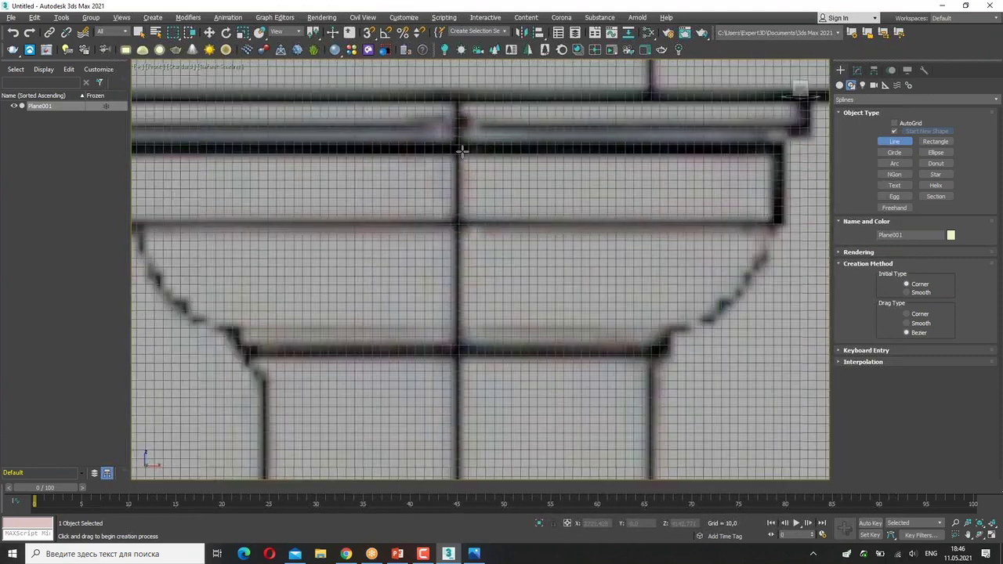
middle_click_drag(463, 150, 442, 130)
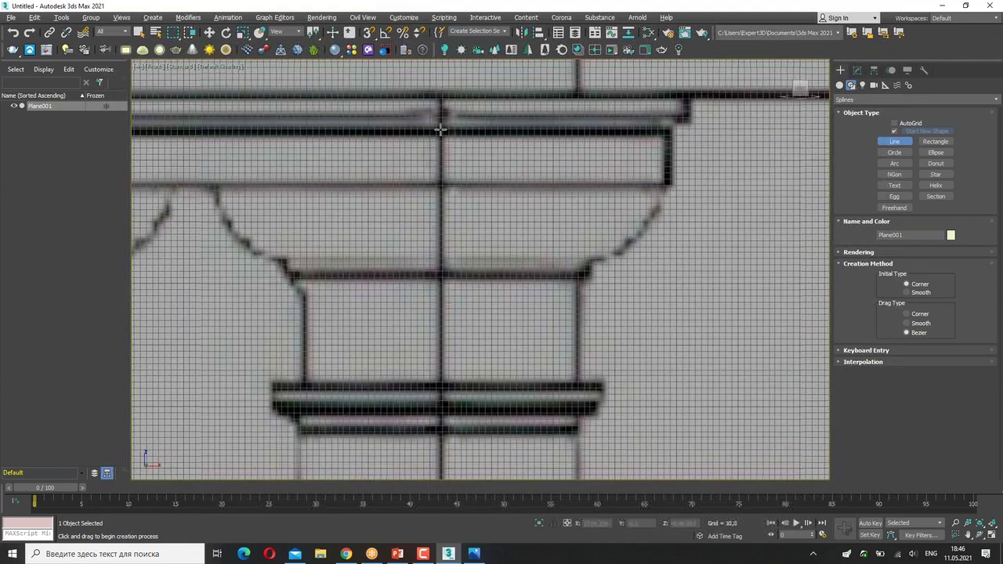
mouse_move(441, 129)
left_mouse_down()
mouse_move(661, 204)
mouse_move(589, 262)
mouse_move(581, 358)
mouse_move(605, 399)
mouse_move(570, 429)
left_mouse_up()
left_click_drag(439, 137, 421, 441)
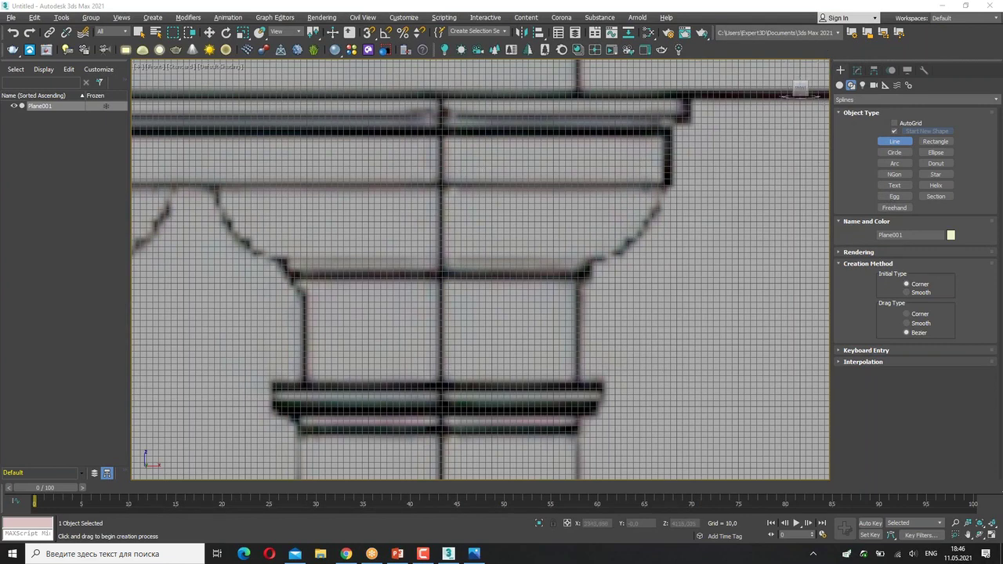
left_click(894, 142)
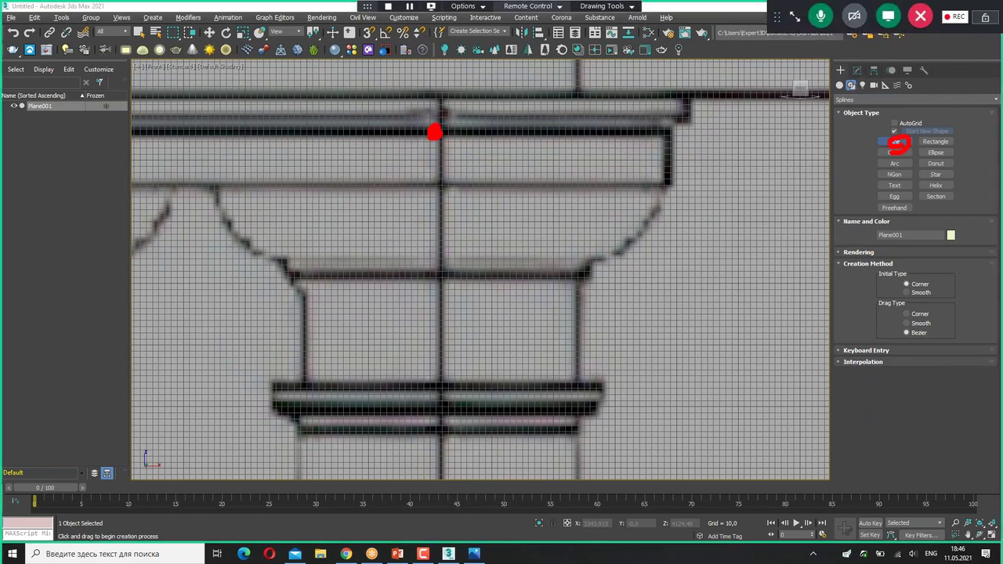
- Trace the capital and shaft's right edge with line vertices from the top centre down
left_click(439, 130)
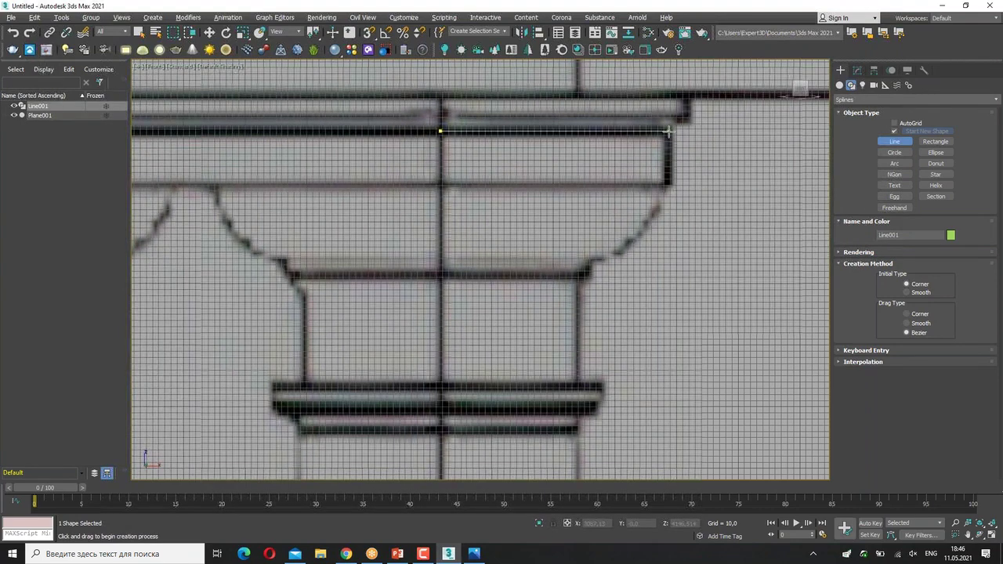
left_click(668, 131)
left_click(667, 185)
left_click(640, 237)
left_click(589, 262)
left_click(579, 278)
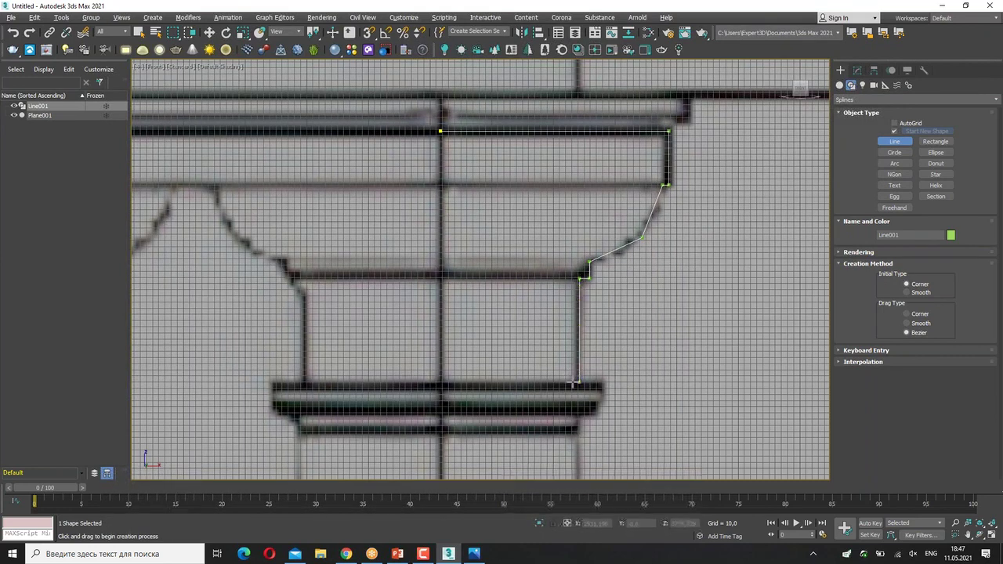
left_click(580, 381)
left_click(595, 405)
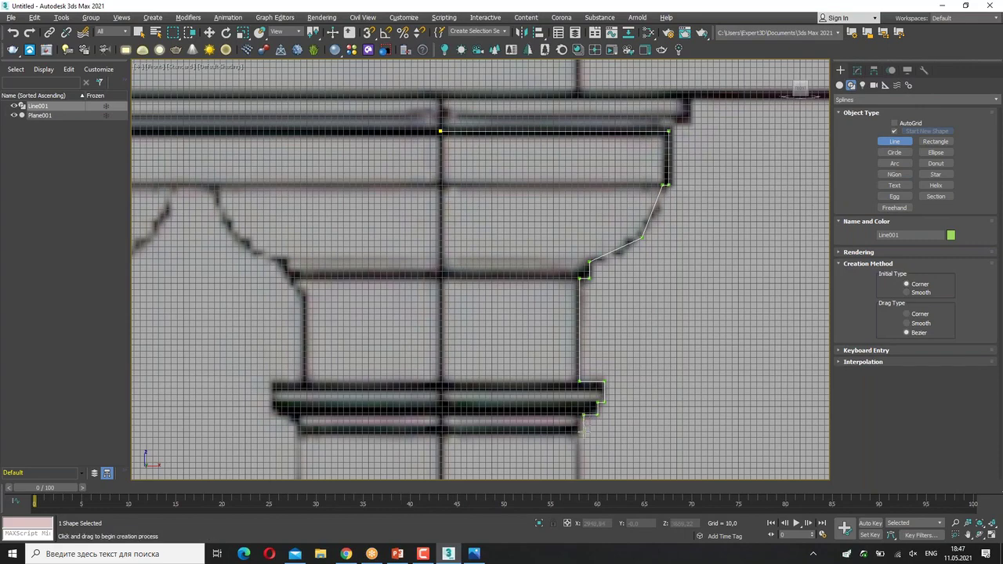
scroll(583, 447, "down", 3)
scroll(589, 308, "down", 3)
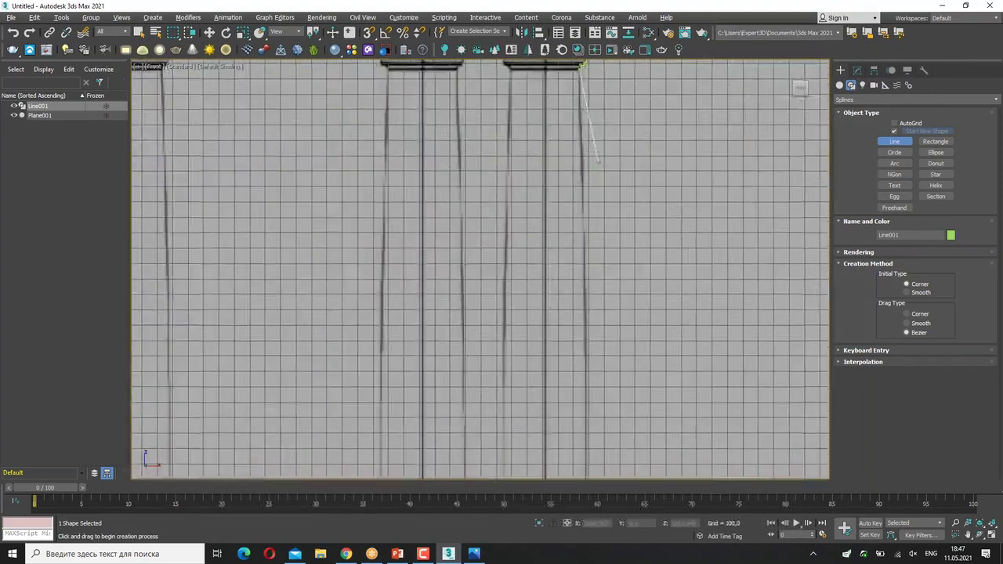
scroll(575, 235, "down", 2)
middle_click_drag(564, 153, 570, 224)
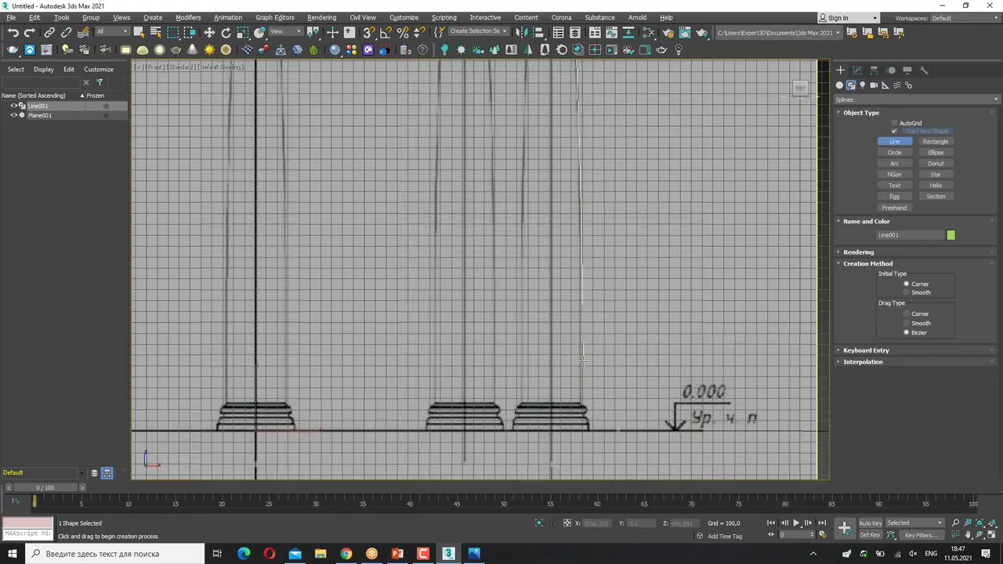
scroll(580, 405, "up", 5)
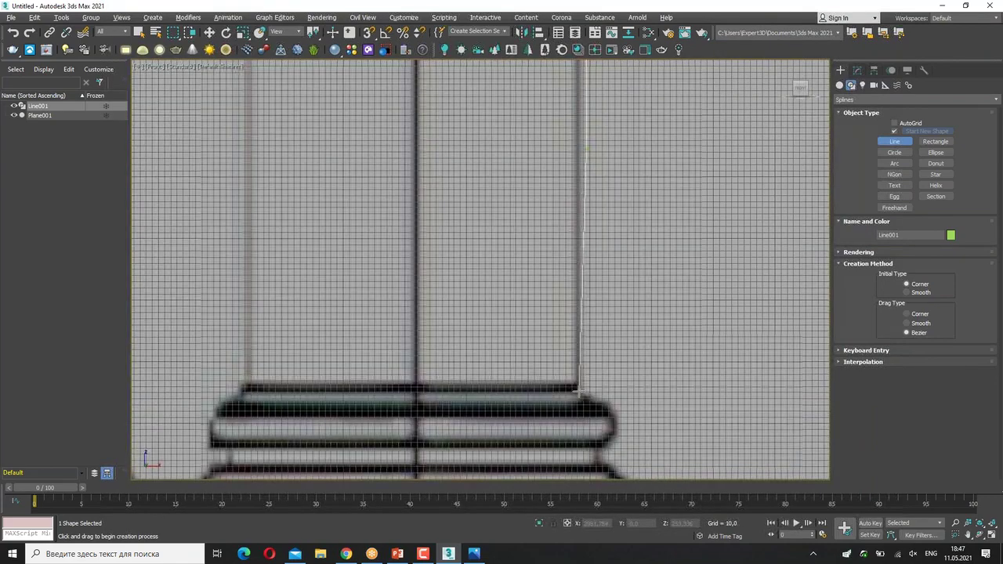
- Continue the profile through the base mouldings to the column centre on the floor line
left_click(577, 388)
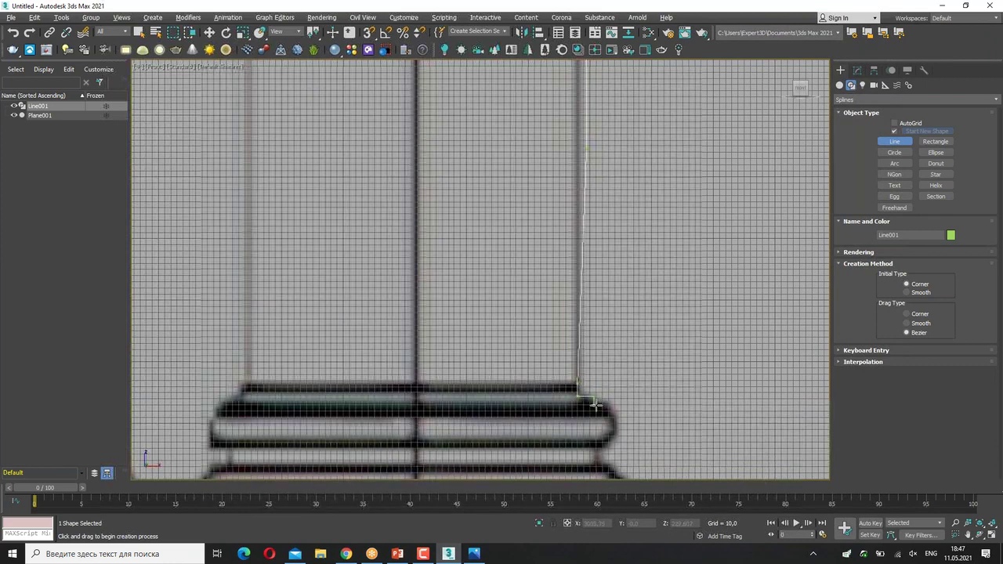
left_click(597, 445)
middle_click_drag(610, 465, 587, 291)
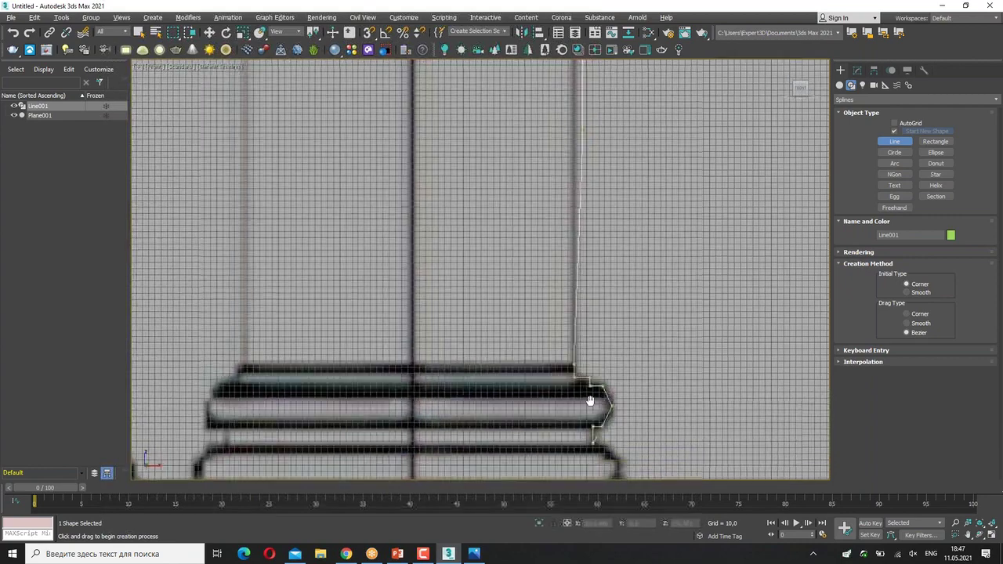
left_click(585, 292)
left_click(598, 307)
left_click(592, 330)
left_click(602, 331)
left_click(603, 368)
left_click(392, 370)
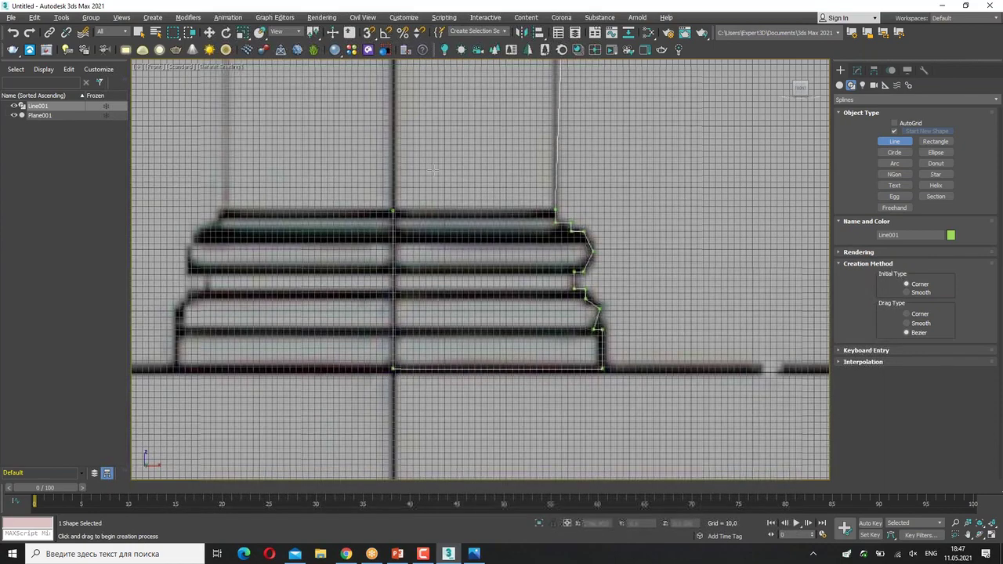
- Close Line001 at the first vertex, confirming Close spline, then view the whole colonnade
scroll(393, 235, "down", 5)
mouse_move(457, 117)
middle_mouse_down()
mouse_move(457, 168)
mouse_move(446, 118)
middle_mouse_up()
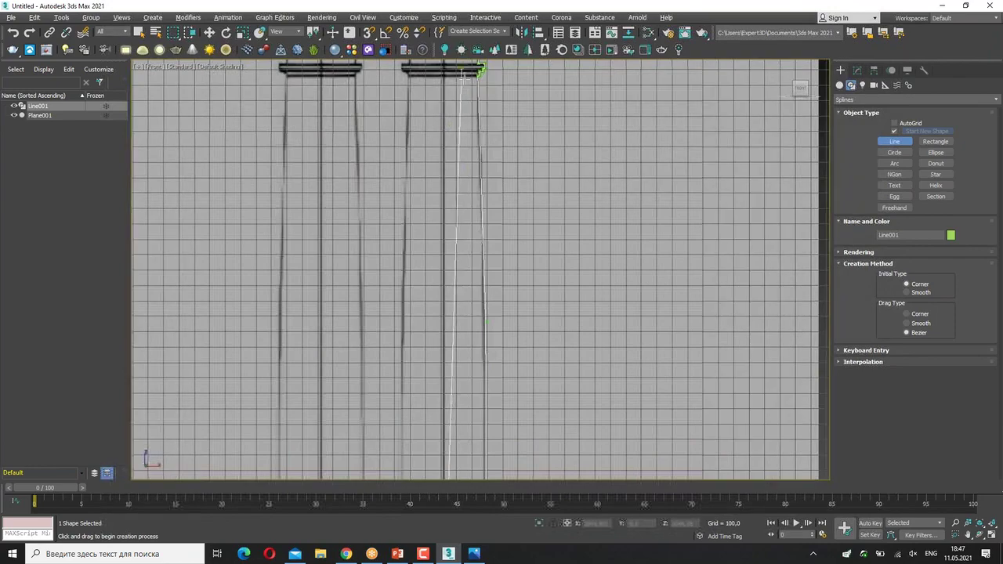
scroll(462, 211, "up", 2)
scroll(431, 165, "up", 2)
scroll(430, 158, "up", 3)
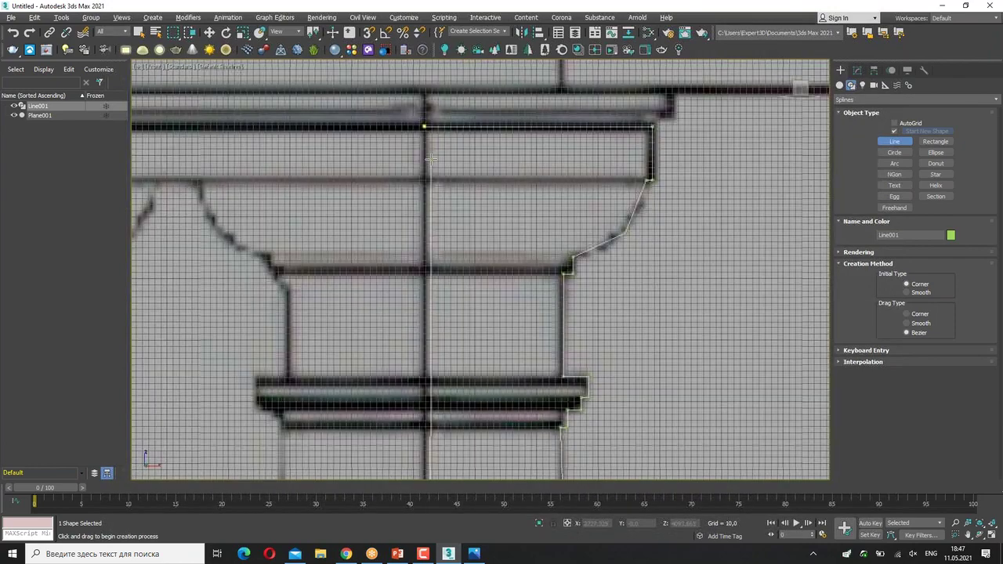
left_click(424, 127)
left_click(477, 281)
scroll(444, 376, "down", 3)
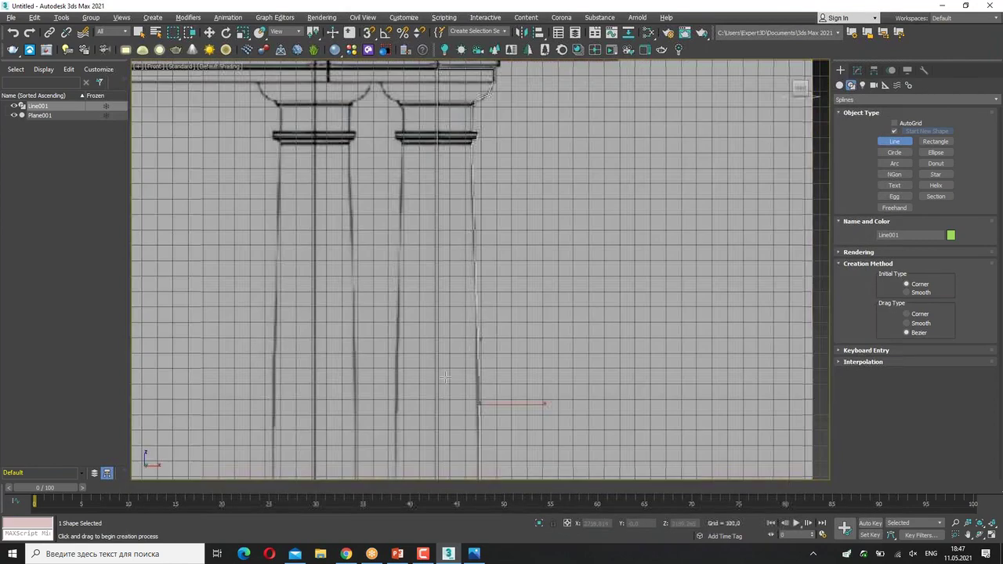
scroll(444, 376, "down", 4)
mouse_move(457, 409)
middle_mouse_down()
mouse_move(476, 287)
mouse_move(509, 360)
middle_mouse_up()
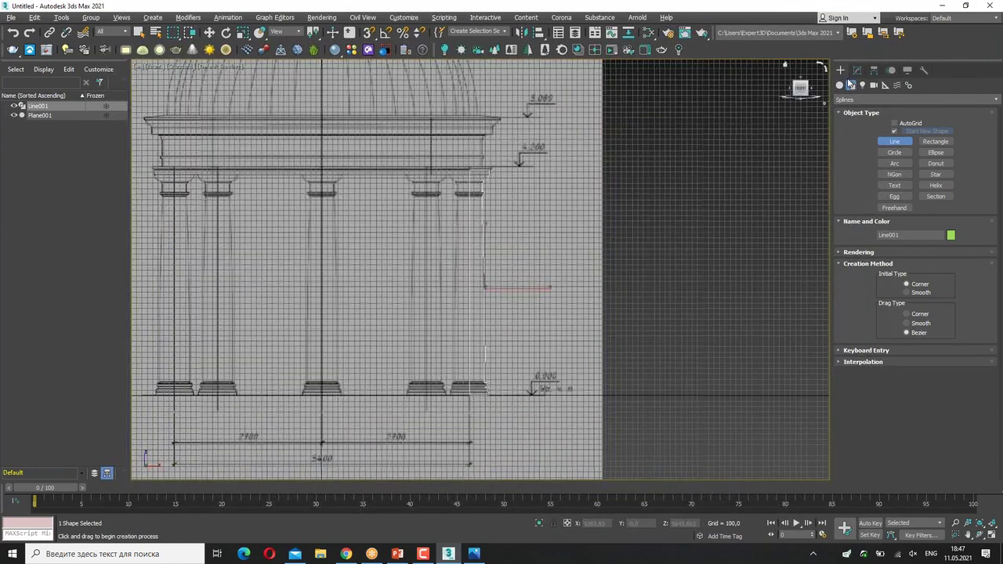
- Open Line001 in the Modify panel at Vertex sub-object level
left_click(857, 70)
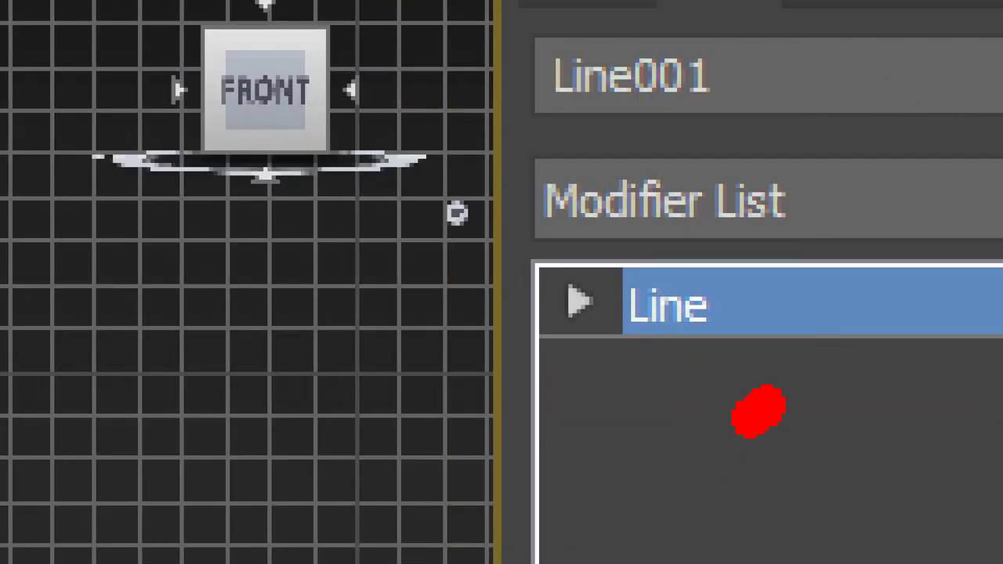
left_click_drag(761, 410, 783, 470)
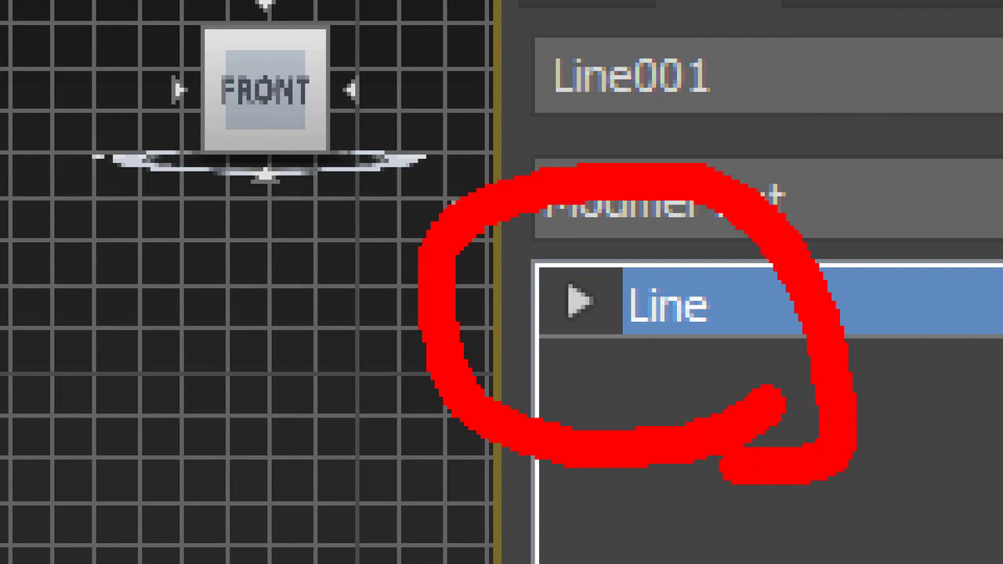
left_click_drag(620, 347, 666, 348)
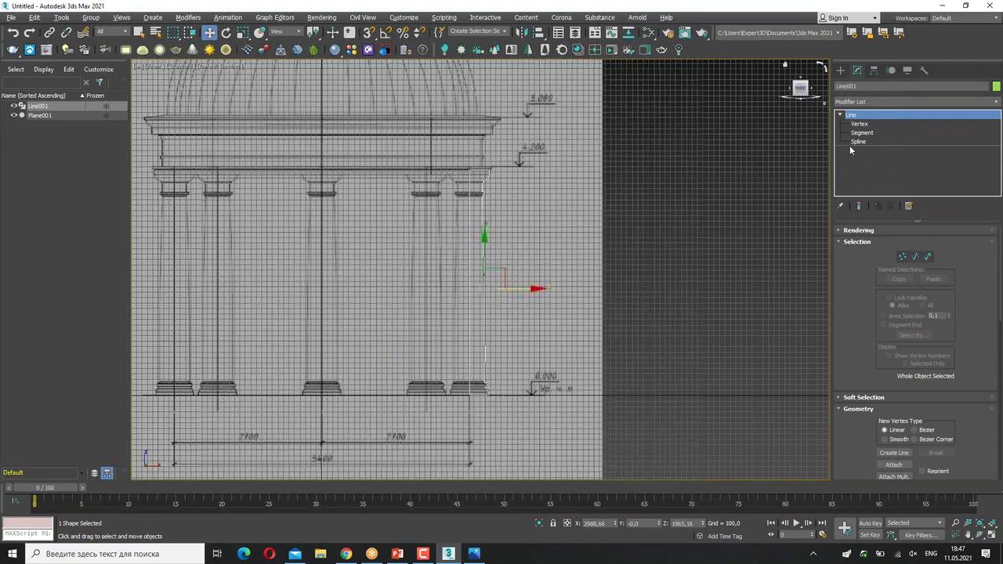
left_click(856, 125)
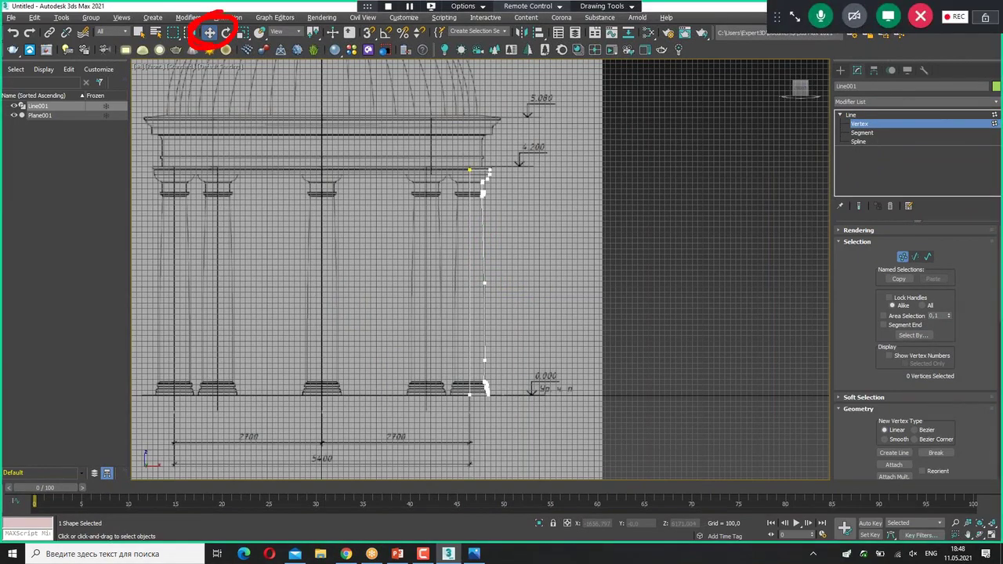
scroll(495, 186, "up", 6)
- Make the capital flare vertex Bezier and drag its handle to round the echinus curve
left_click(452, 92)
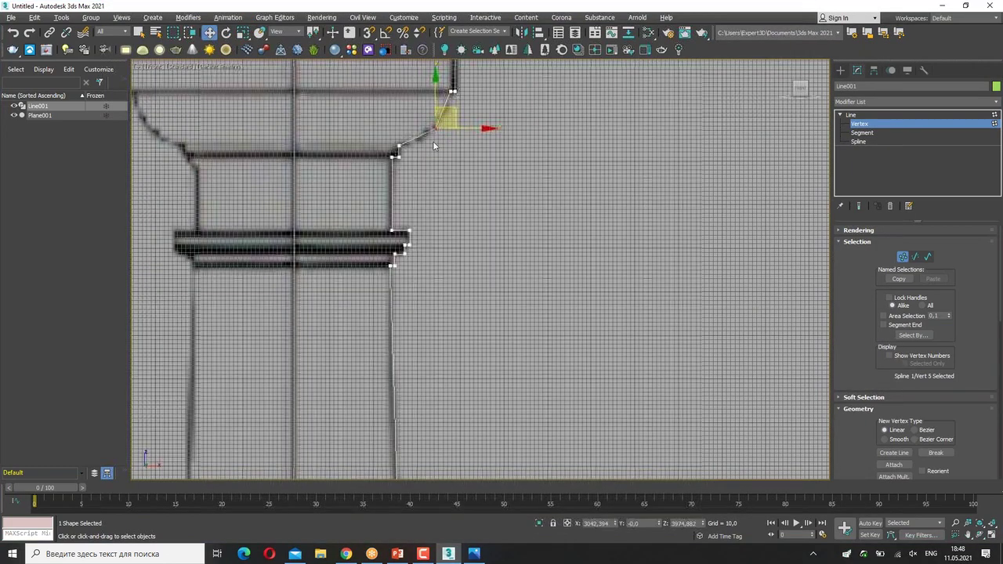
scroll(431, 141, "up", 3)
scroll(451, 209, "up", 3)
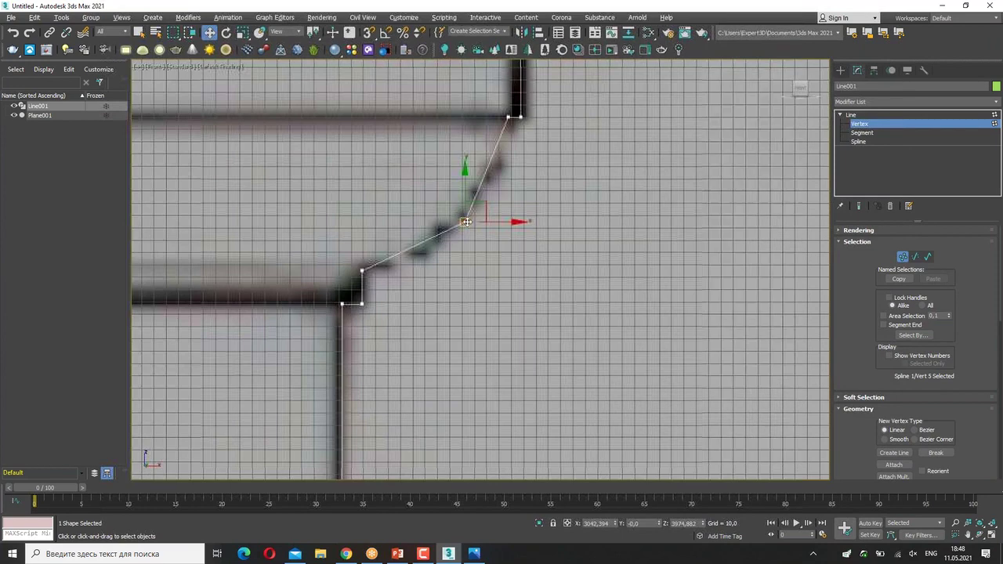
right_click(458, 219)
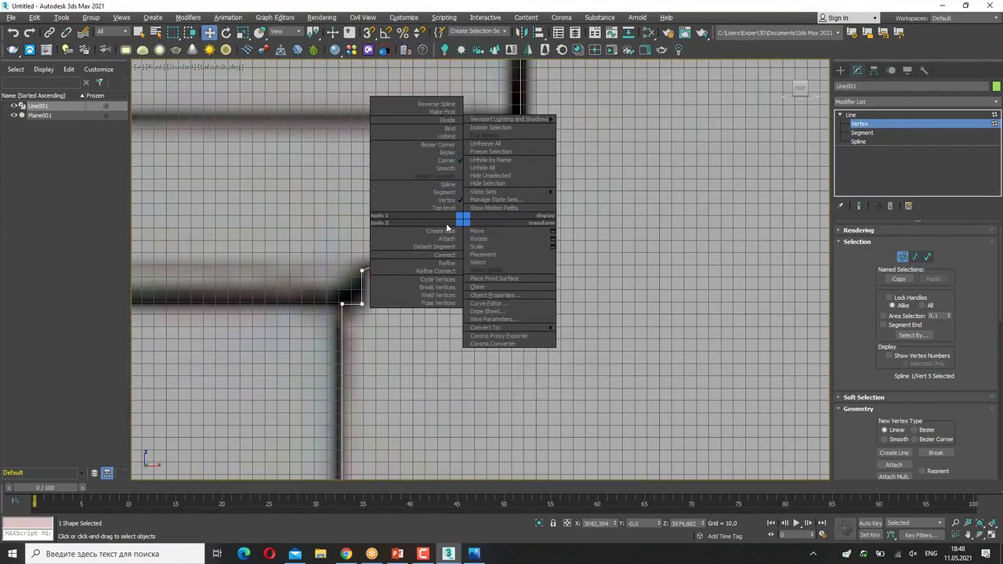
left_click(445, 152)
left_click_drag(451, 256, 424, 262)
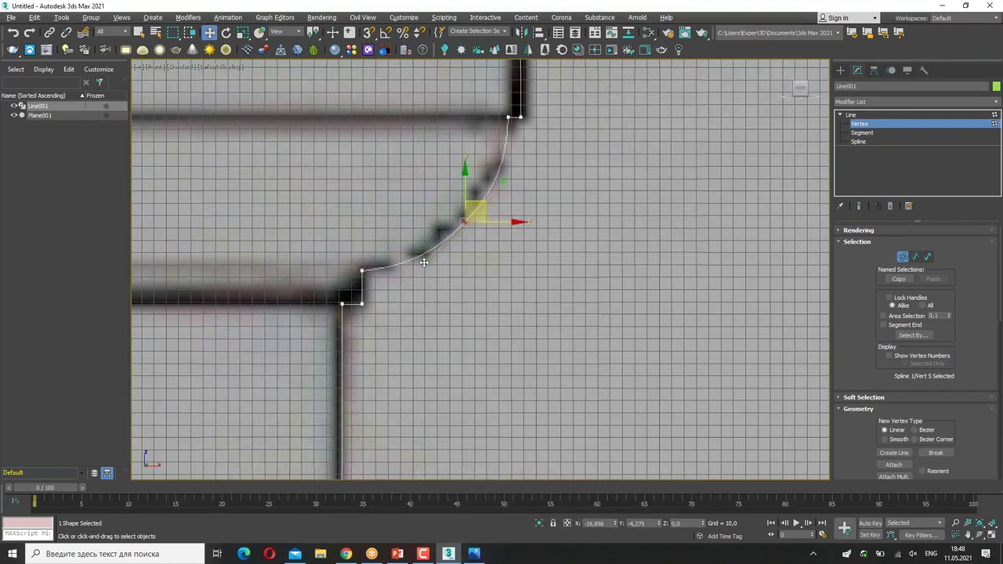
- Select the two shaft-edge vertices and move them down along the shaft edge
scroll(443, 250, "down", 2)
scroll(482, 385, "down", 3)
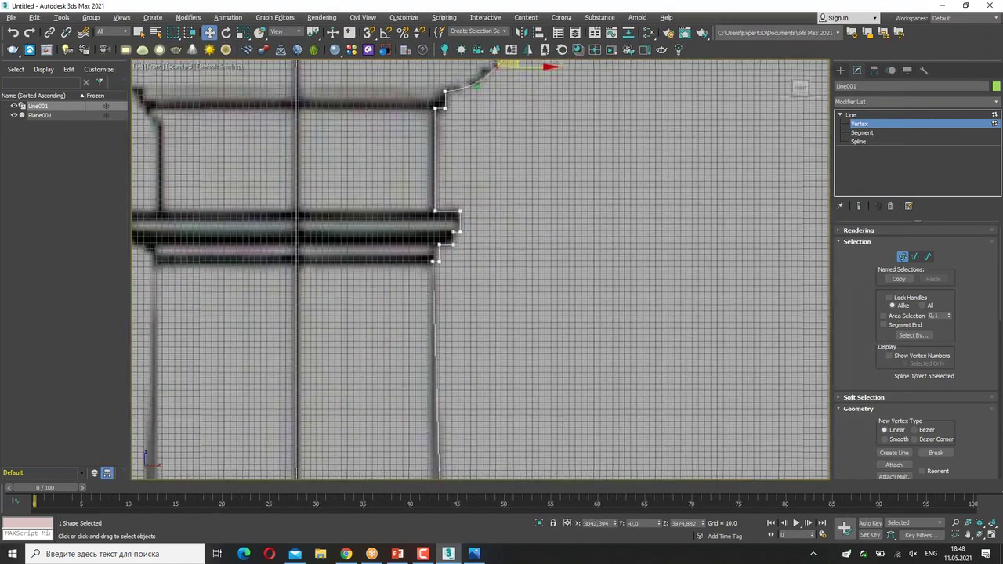
scroll(506, 296, "down", 2)
scroll(580, 221, "down", 2)
scroll(569, 203, "down", 2)
scroll(570, 203, "up", 3)
left_click_drag(522, 130, 584, 321)
left_click_drag(538, 102, 543, 323)
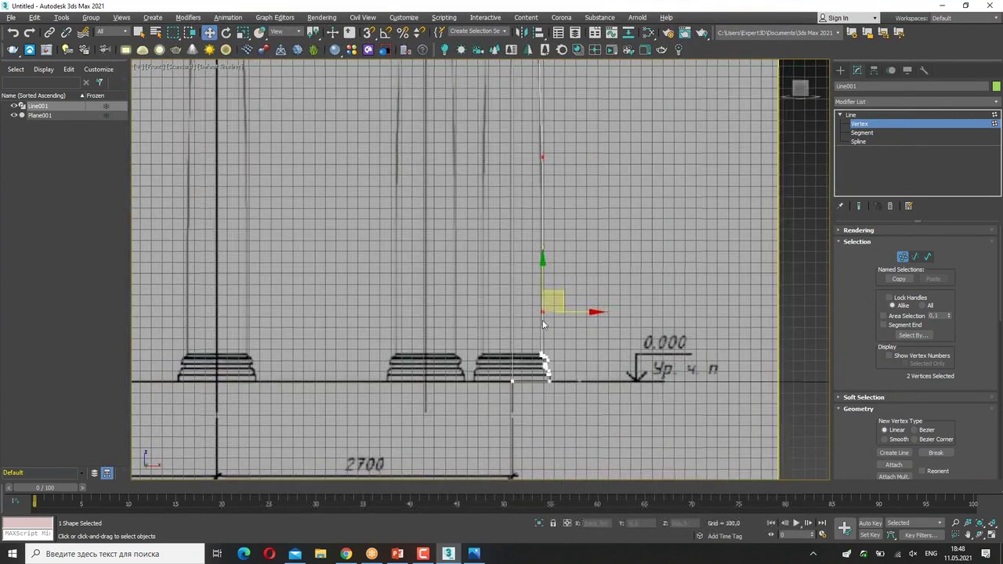
key("ctrl+z")
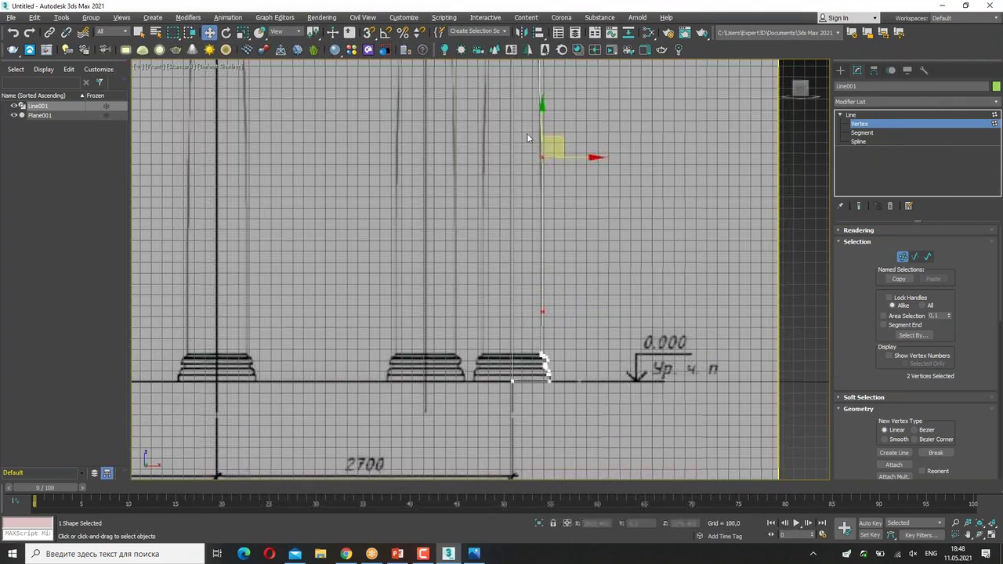
right_click(544, 307)
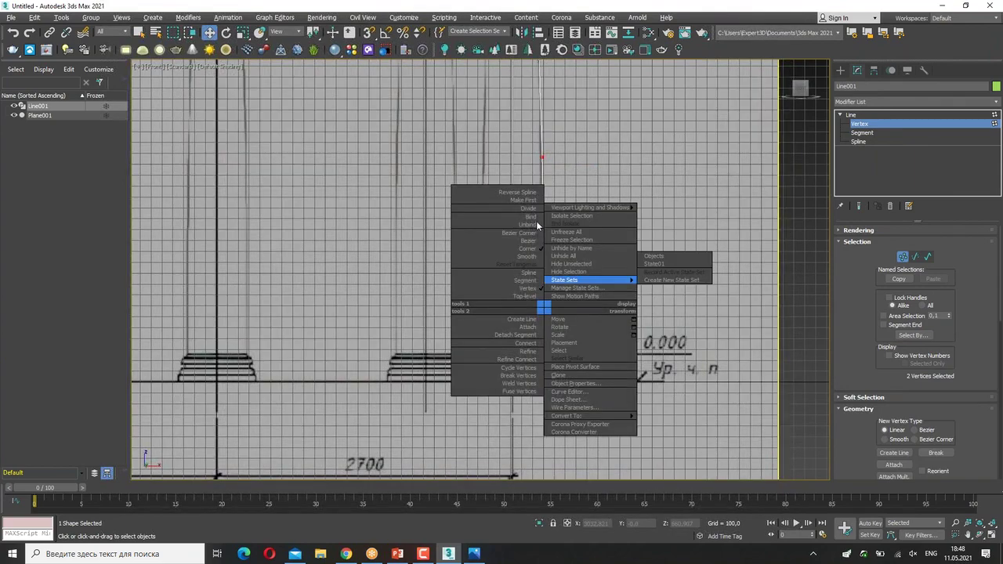
left_click(521, 240)
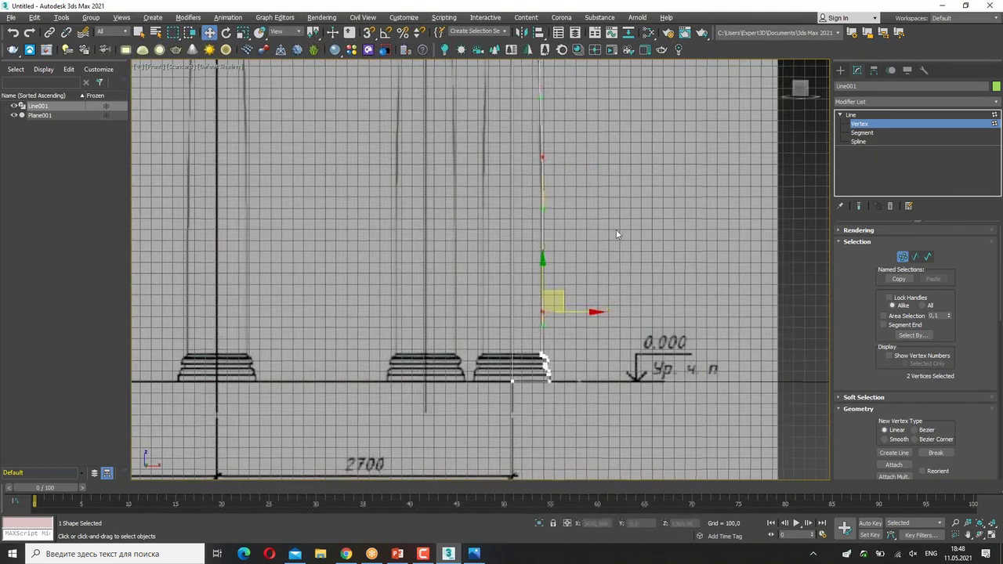
left_click_drag(541, 98, 527, 98)
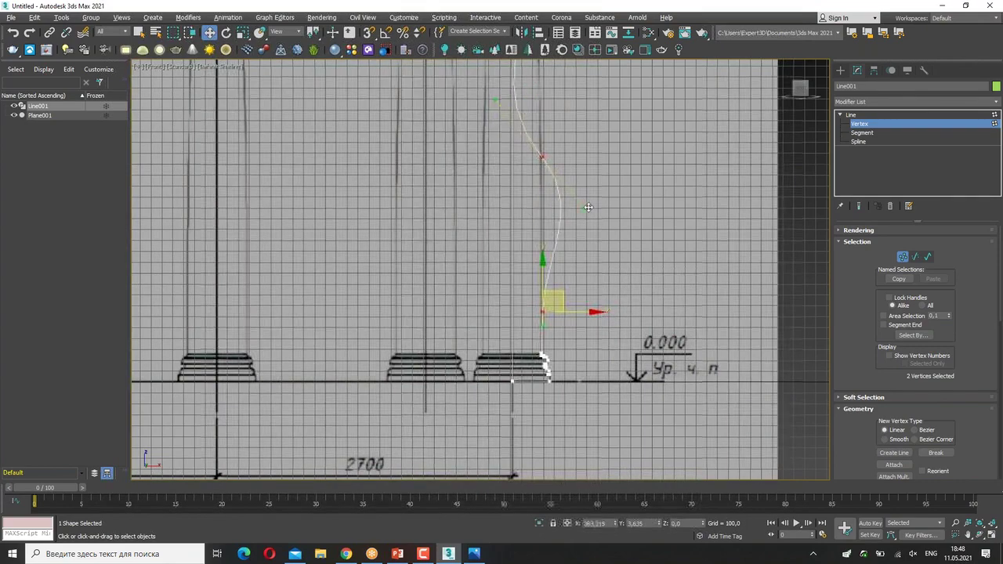
left_click(541, 157)
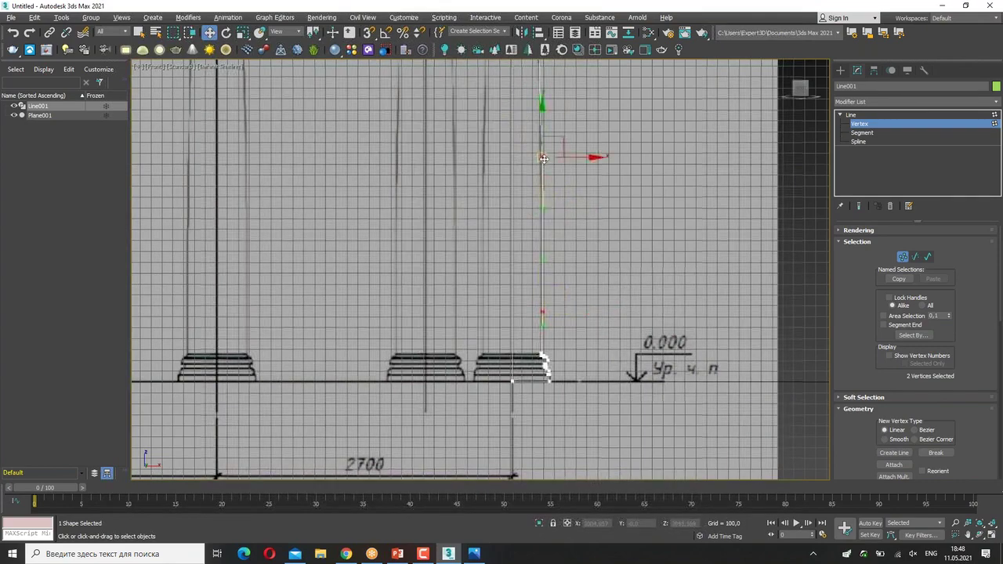
right_click(540, 159)
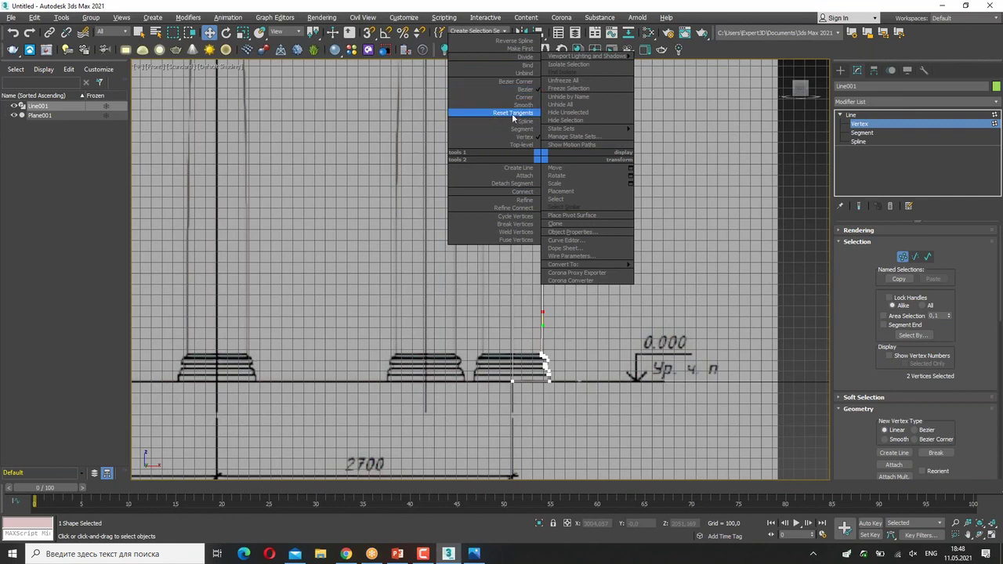
left_click(511, 113)
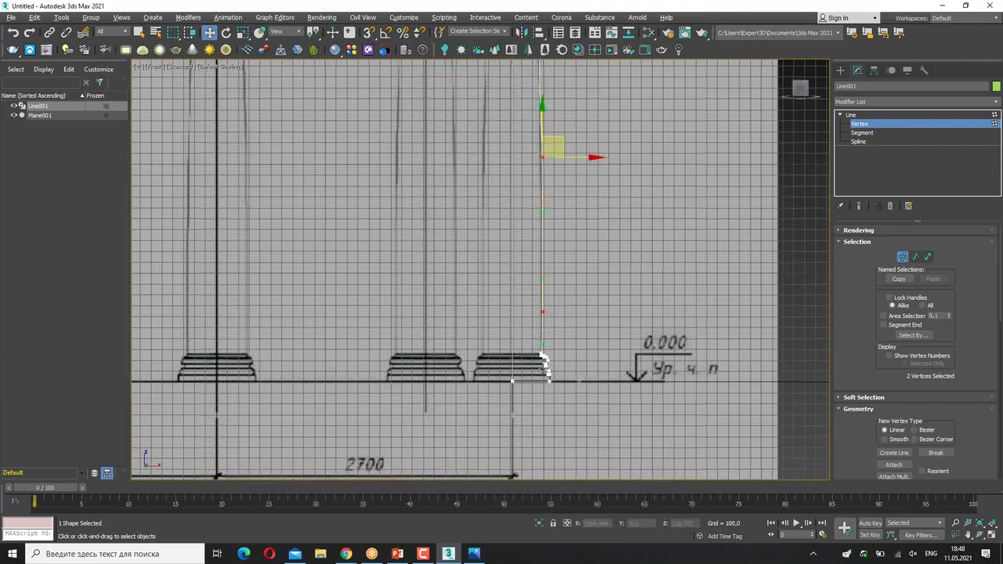
scroll(546, 361, "up", 5)
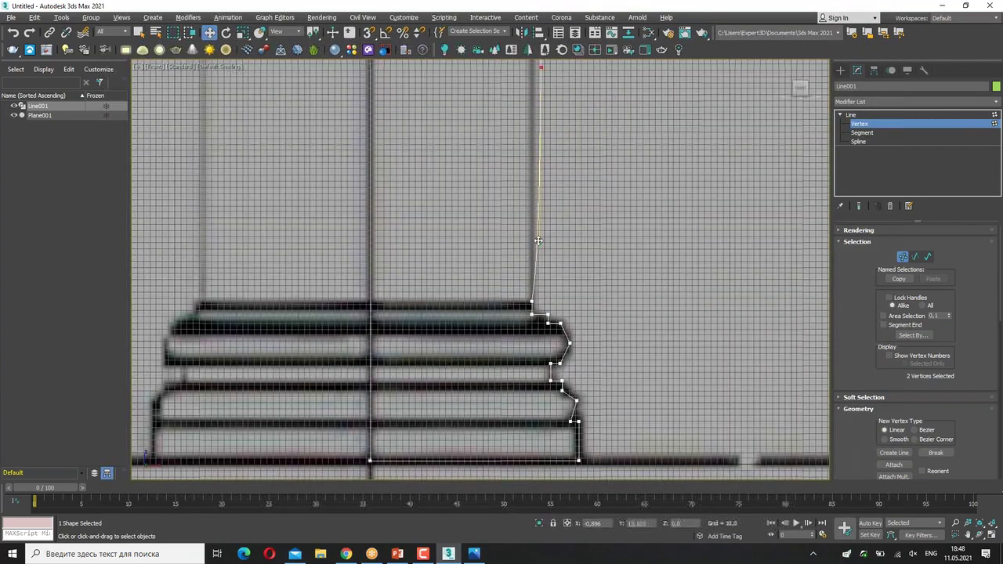
- Select the outer vertices of both base mouldings and convert them to curved points
middle_click_drag(559, 196, 559, 203)
scroll(559, 203, "down", 2)
left_click(547, 162)
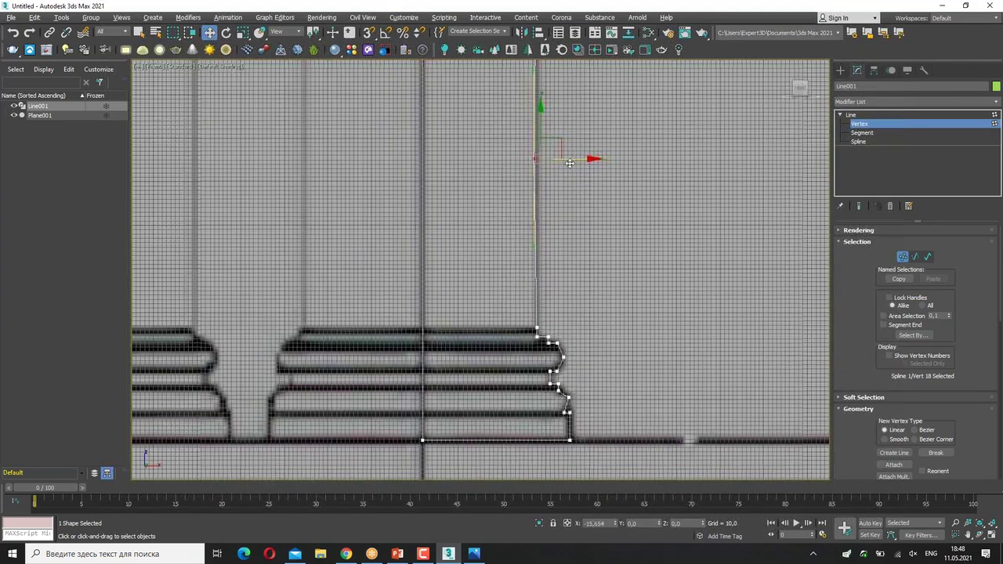
scroll(555, 247, "up", 2)
scroll(555, 251, "up", 2)
left_click(521, 213)
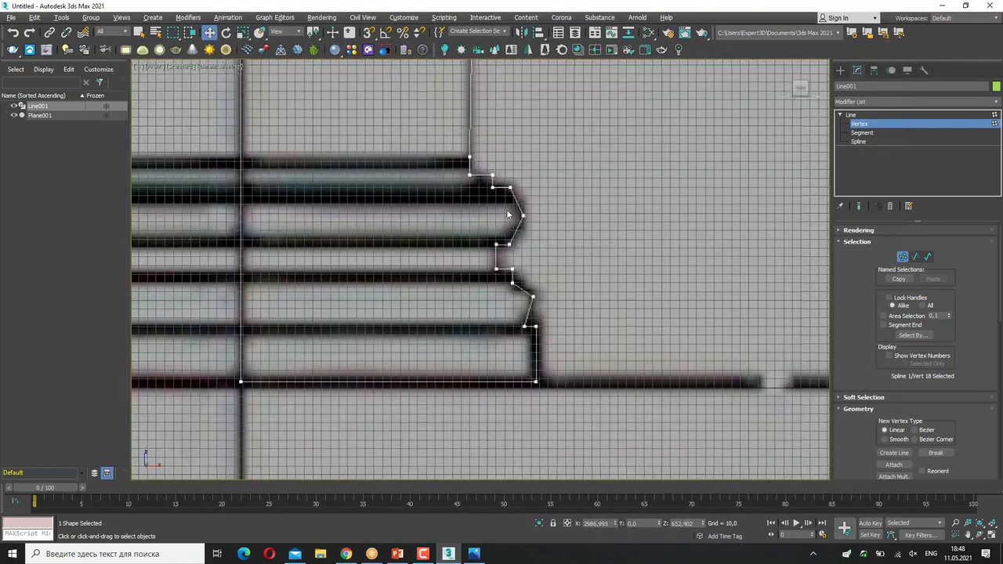
left_click(532, 296)
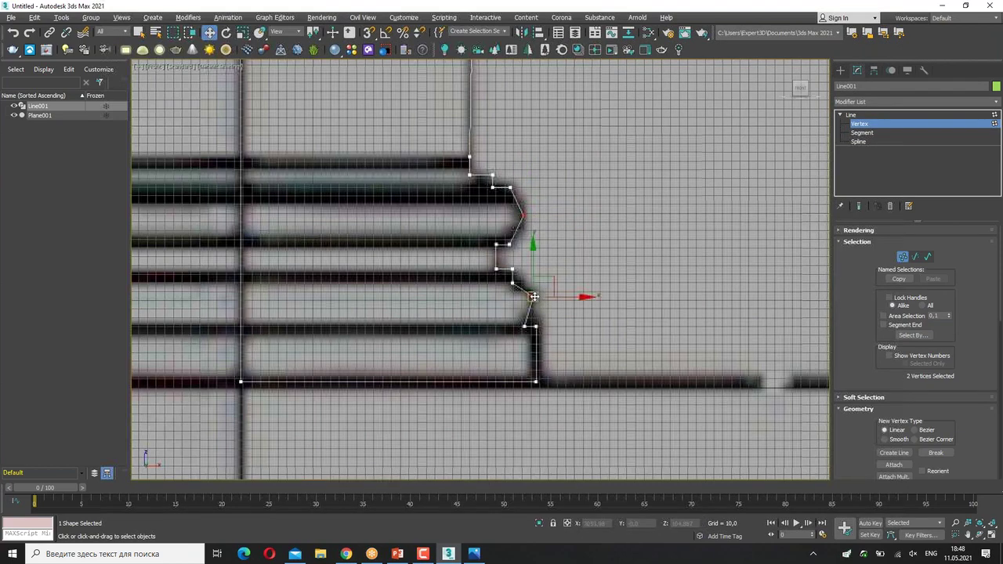
right_click(533, 296)
left_click(520, 230)
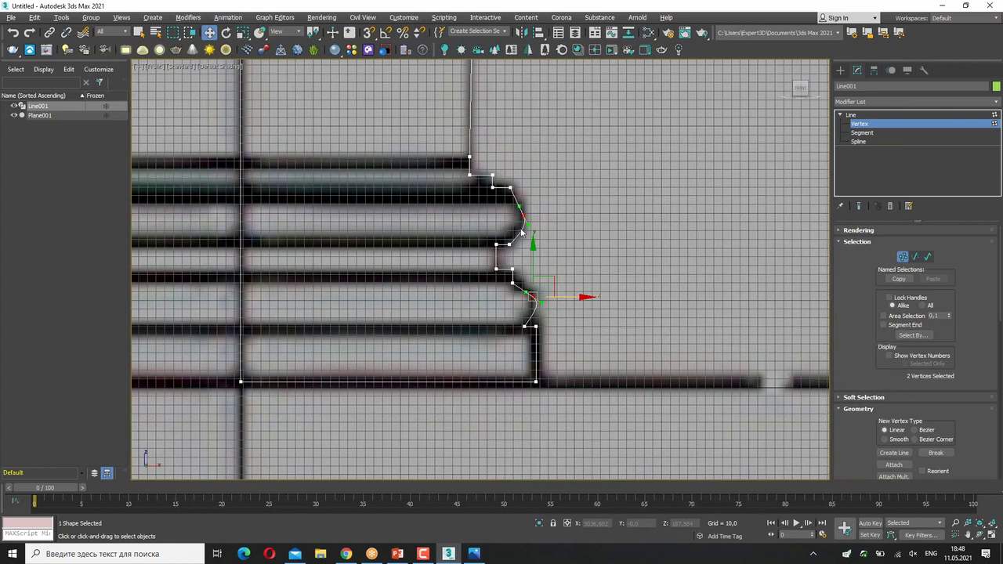
right_click(531, 292)
left_click(522, 252)
- Reselect both moulding vertices and set them to Bezier Corner so the torus profiles bulge
left_click(551, 298)
left_click(532, 296)
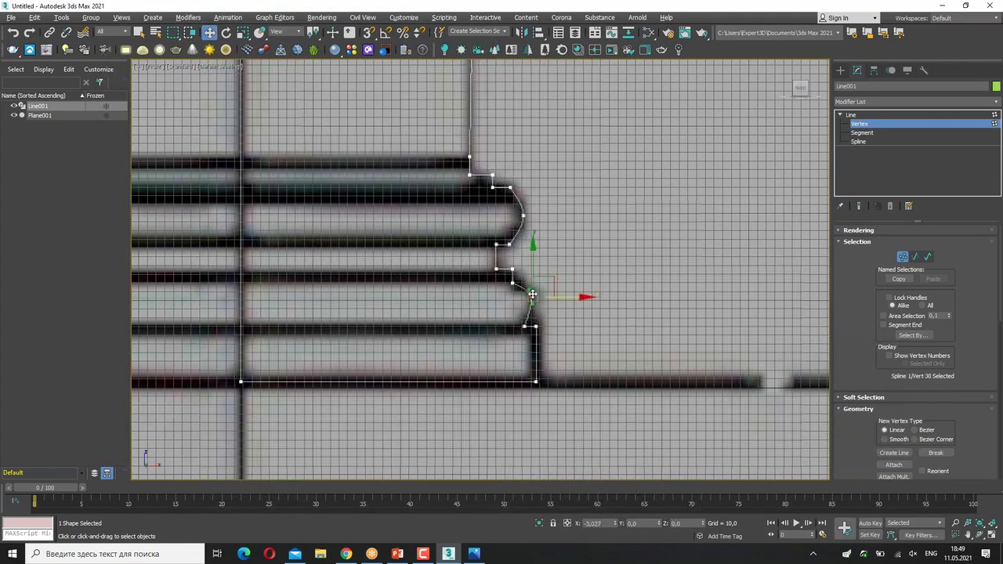
left_click(522, 215)
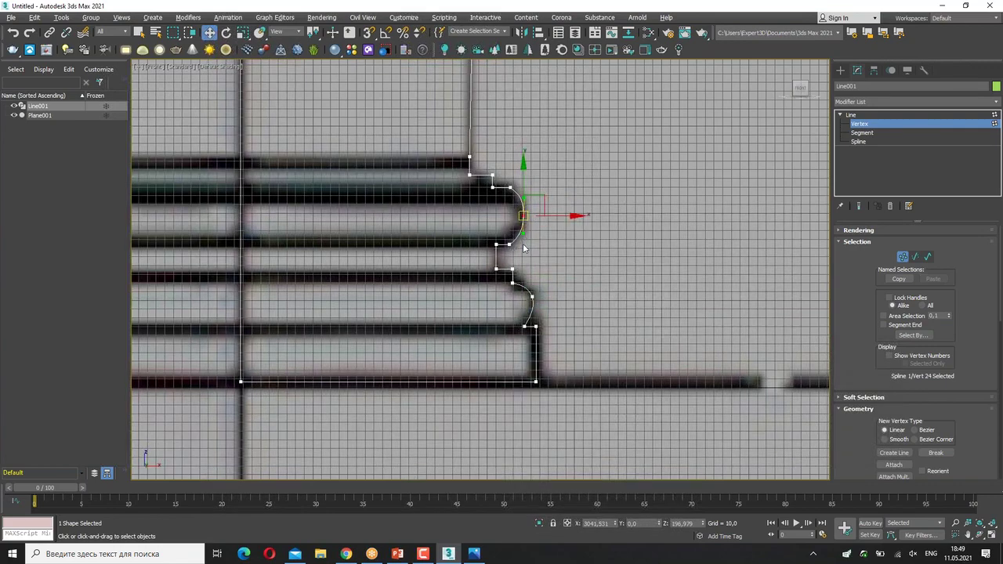
scroll(524, 249, "up", 2)
right_click(505, 251)
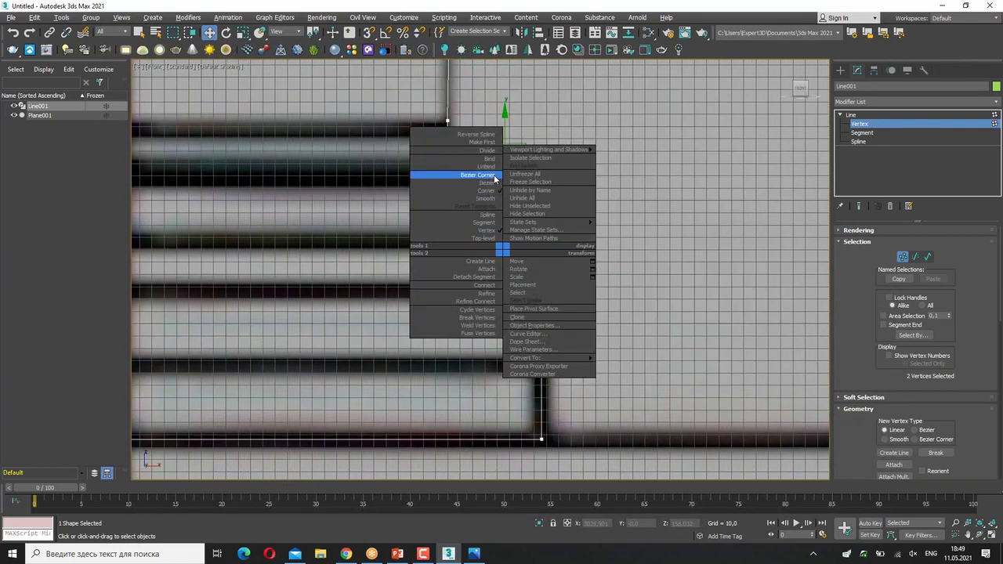
left_click(487, 182)
scroll(515, 311, "up", 1)
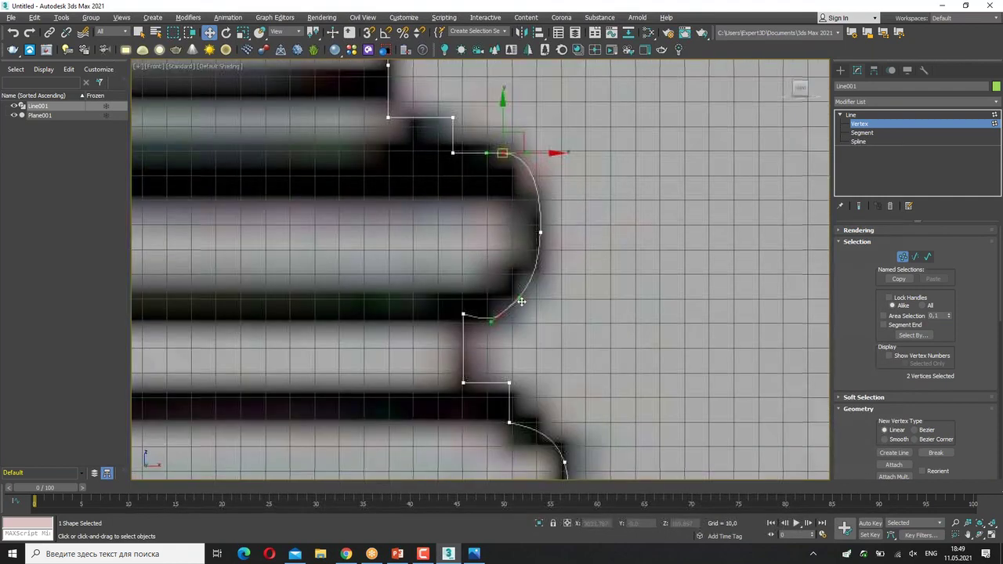
left_click(561, 233)
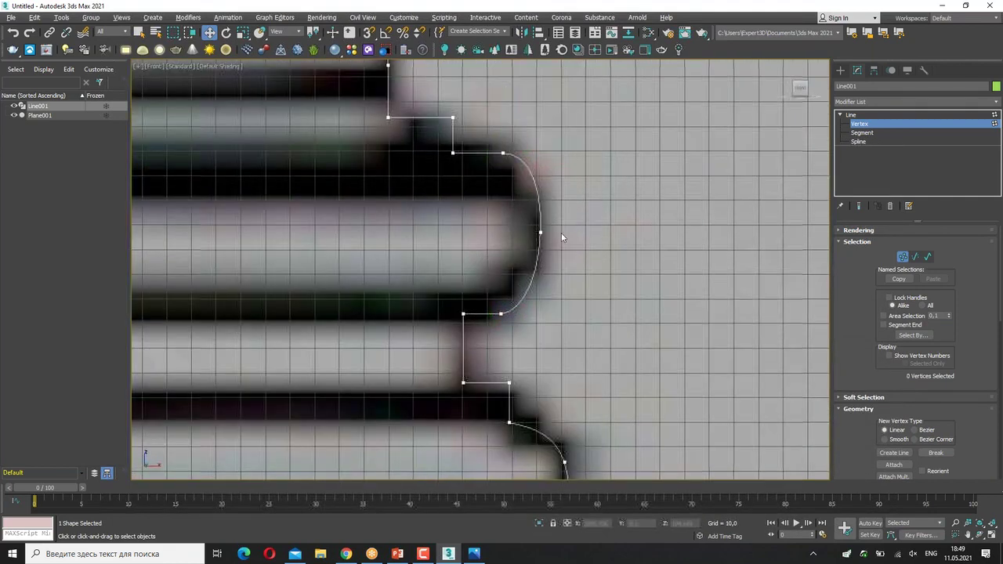
left_click(502, 155)
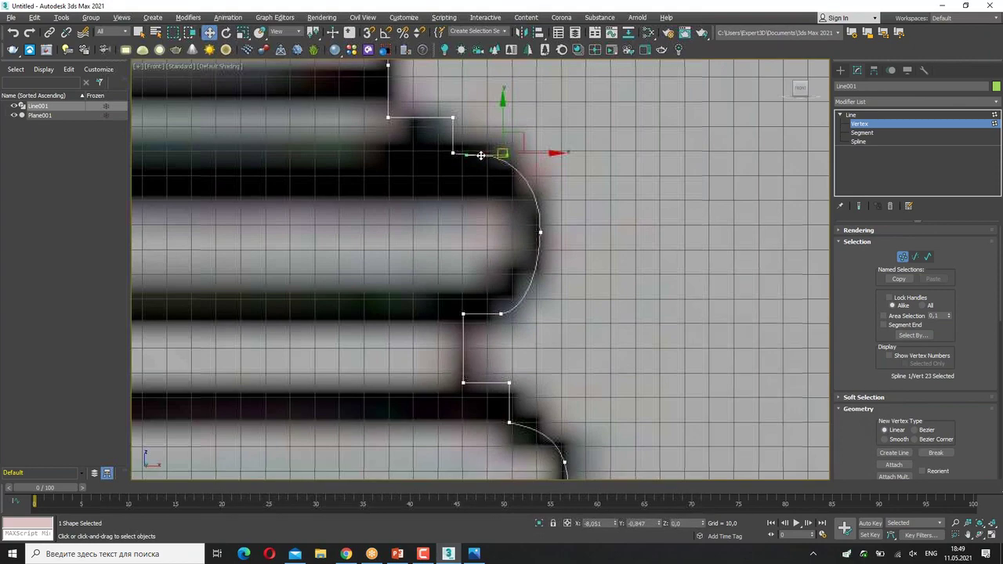
scroll(511, 250, "down", 2)
scroll(537, 307, "down", 1)
left_click(537, 307)
scroll(538, 305, "down", 3)
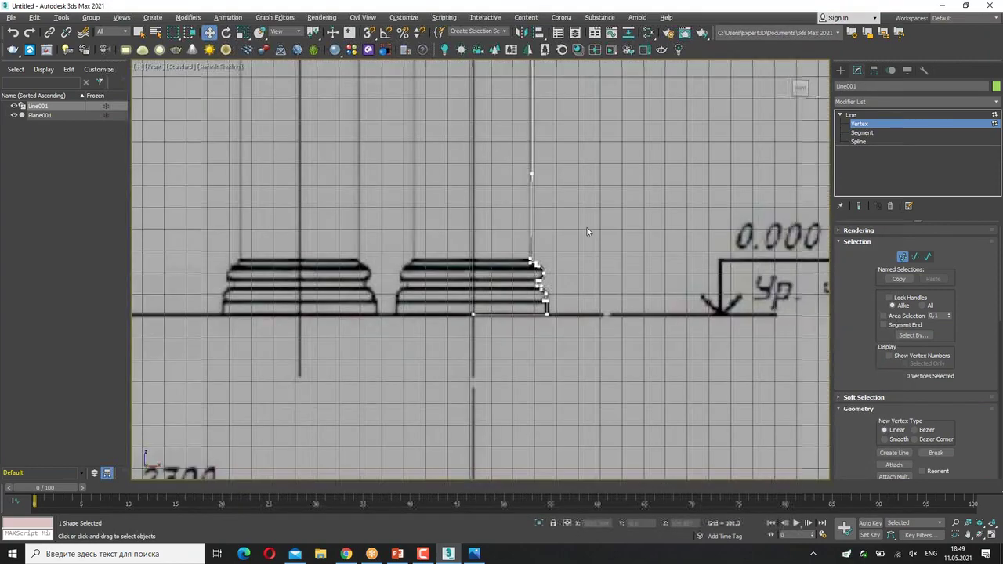
- Return to Line001's top level and restore the four-viewport layout
left_click(860, 123)
scroll(626, 258, "down", 2)
scroll(618, 293, "down", 1)
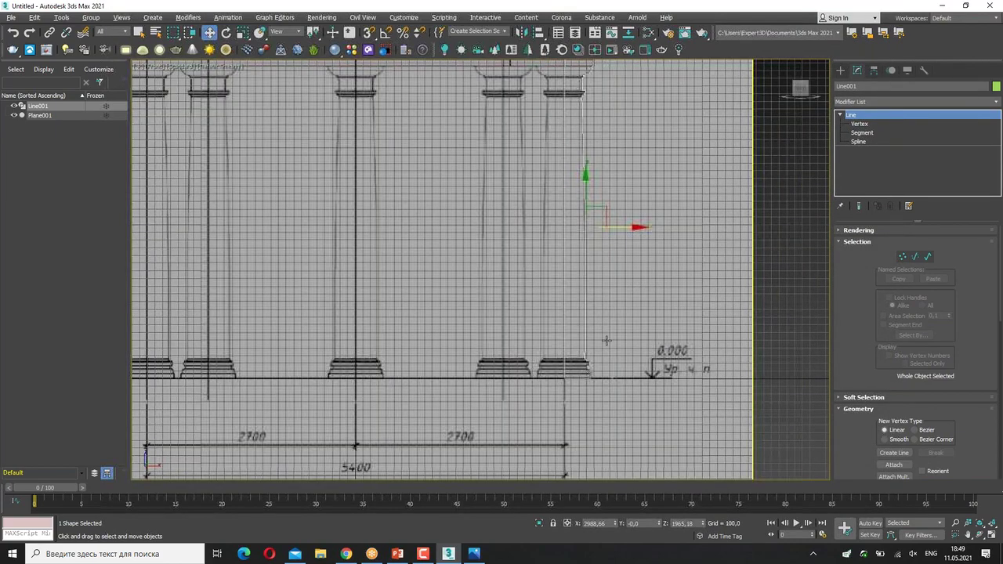
key("alt+w")
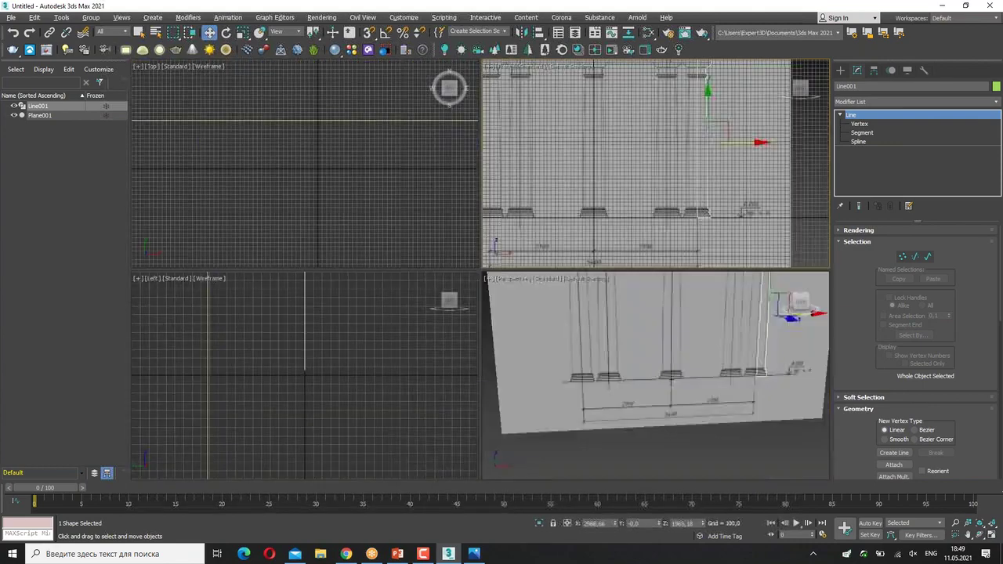
middle_click_drag(730, 400, 672, 403, "alt")
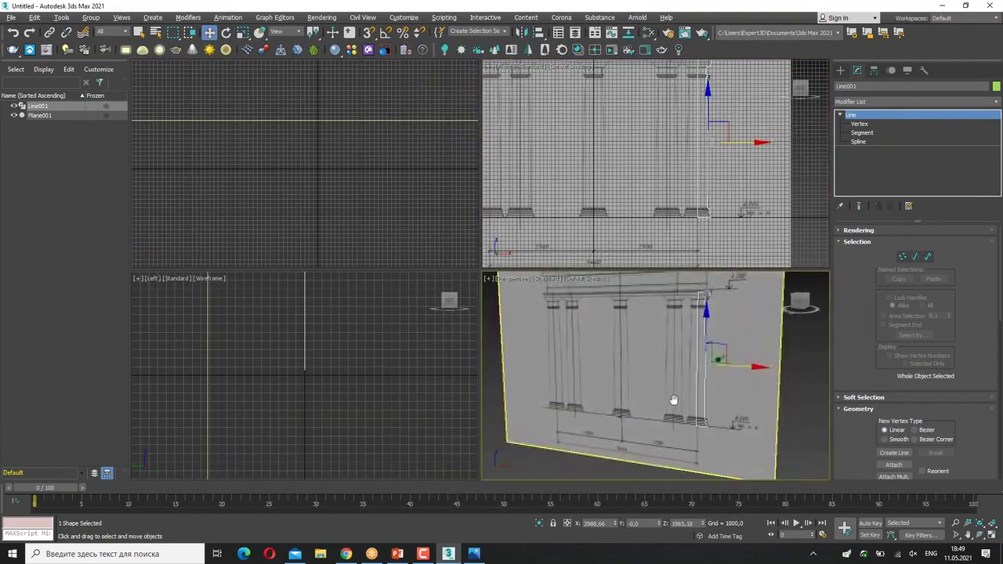
- Reselect Line001 and bring up its Modifier List dropdown
left_click(881, 102)
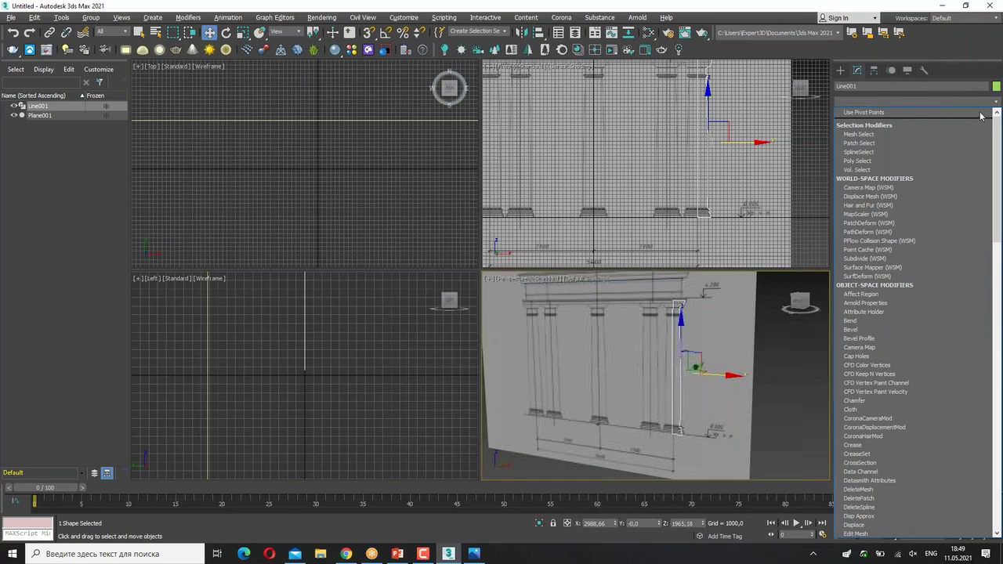
left_click_drag(994, 119, 837, 278)
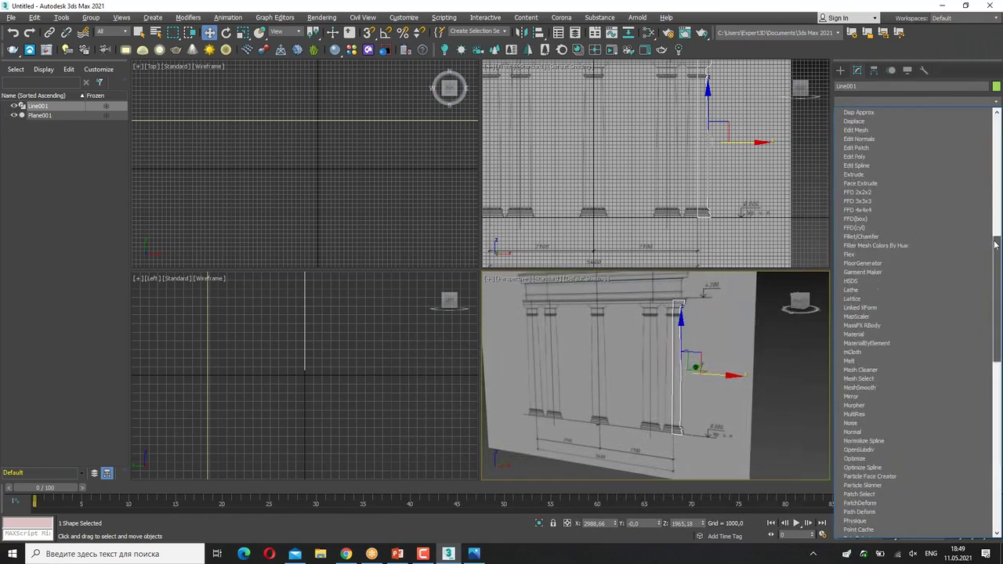
left_click(850, 281)
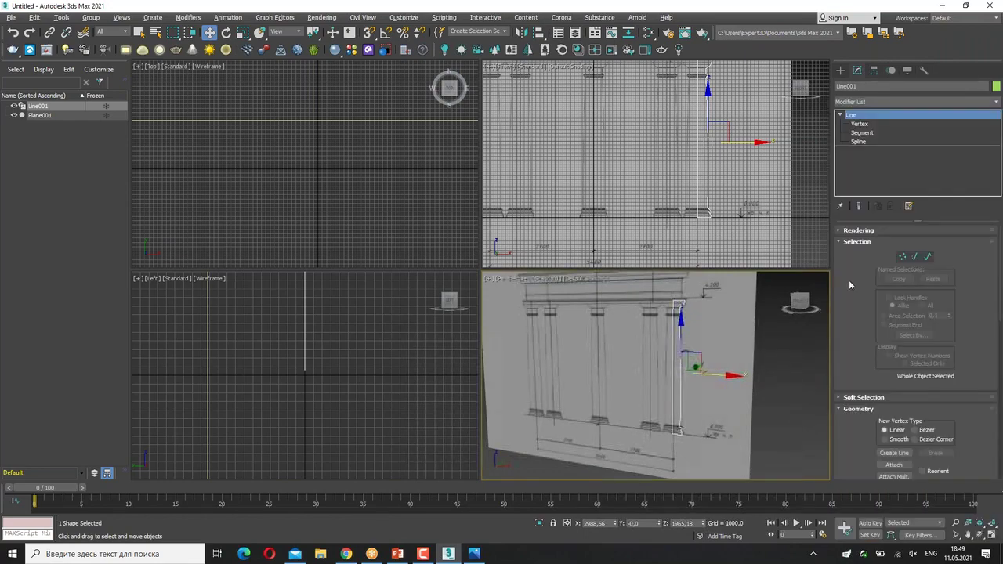
left_click(779, 337)
left_click(679, 310)
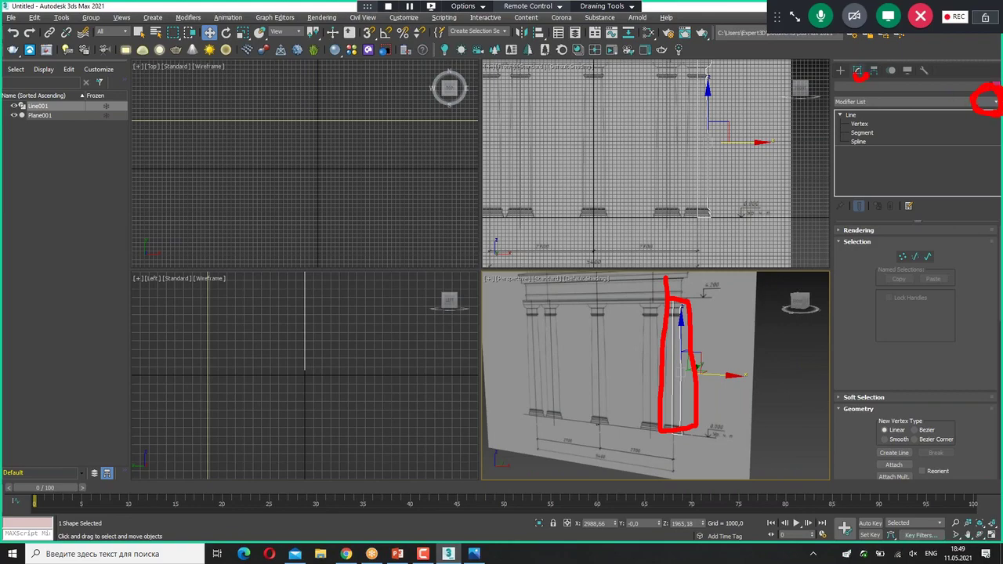
left_click(888, 98)
scroll(985, 231, "down", 5)
scroll(985, 231, "down", 5)
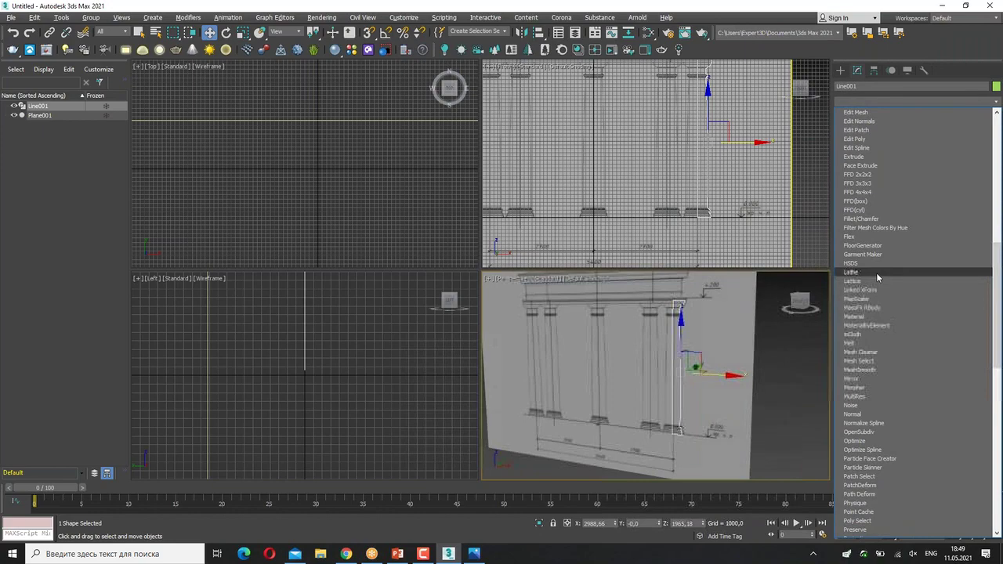
- Apply Lathe to the column profile, aligned to Min, with 32 segments
left_click(876, 272)
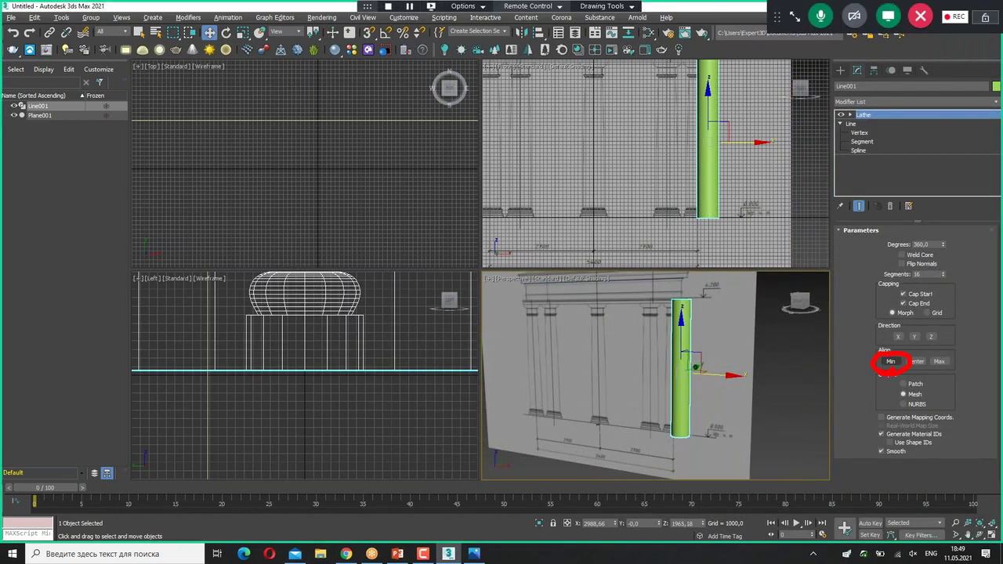
left_click(890, 361)
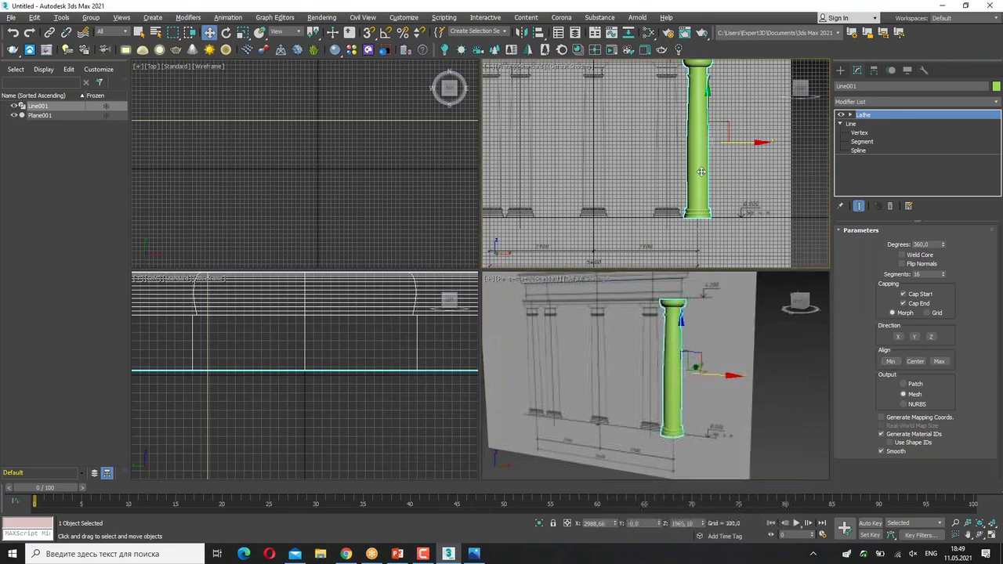
middle_click_drag(701, 172, 701, 180, "alt")
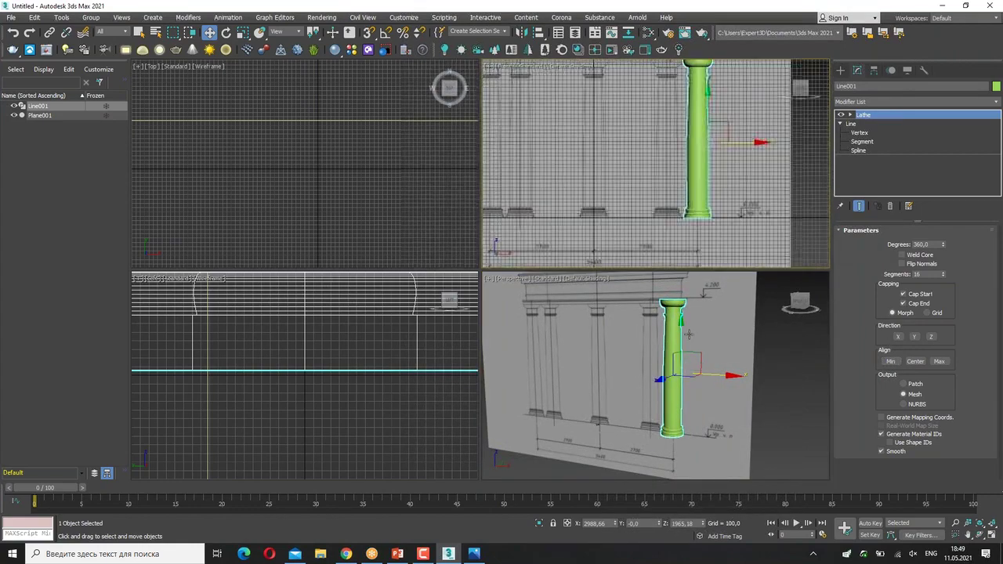
middle_click_drag(681, 360, 703, 361, "alt")
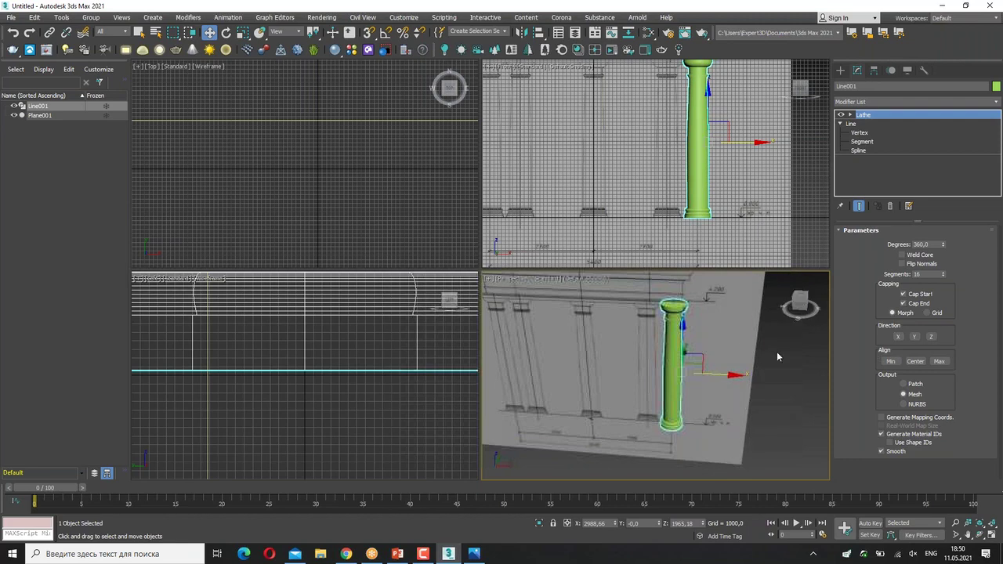
scroll(664, 290, "up", 3)
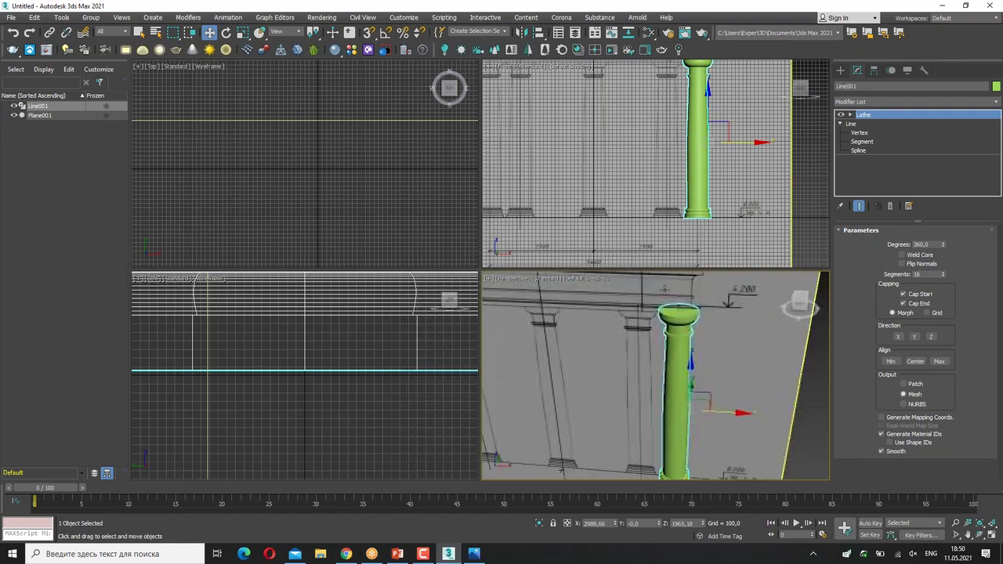
scroll(664, 290, "up", 3)
scroll(668, 340, "down", 2)
type("32")
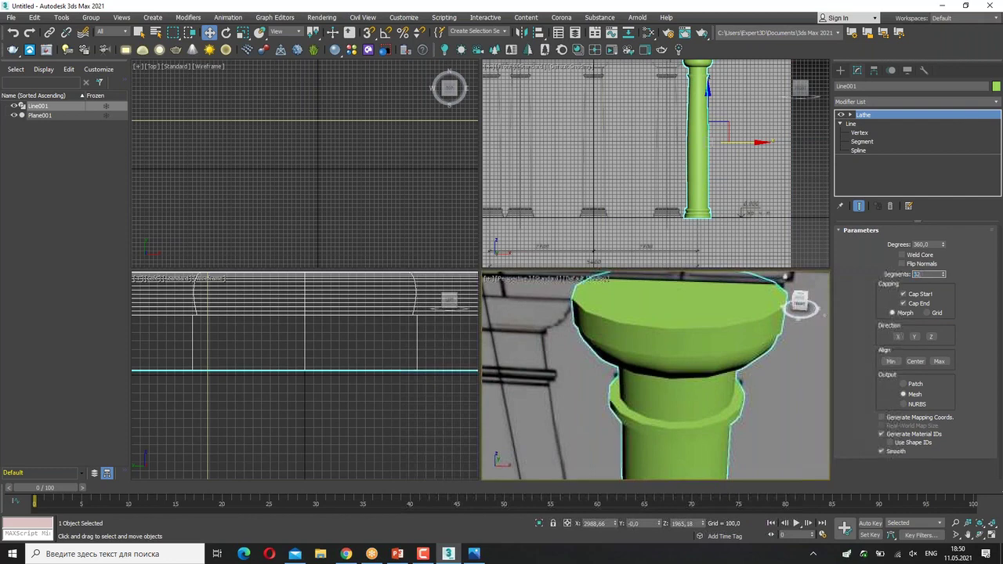
key("Return")
- Orbit the Perspective view to inspect the lathed column's capital top
mouse_move(747, 338)
middle_mouse_down("alt")
mouse_move(705, 335)
mouse_move(708, 327)
middle_mouse_up("alt")
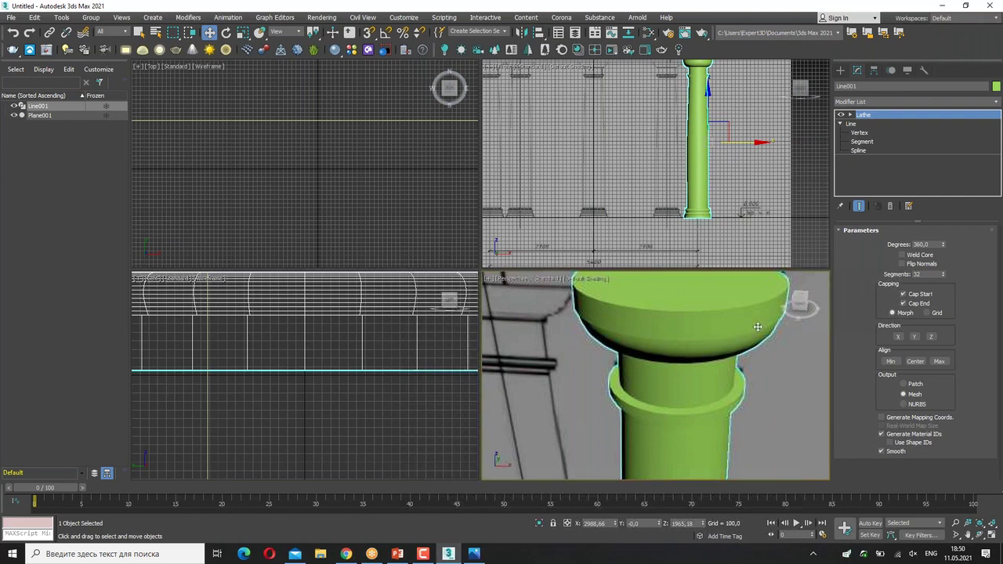
middle_click_drag(757, 326, 734, 347, "alt")
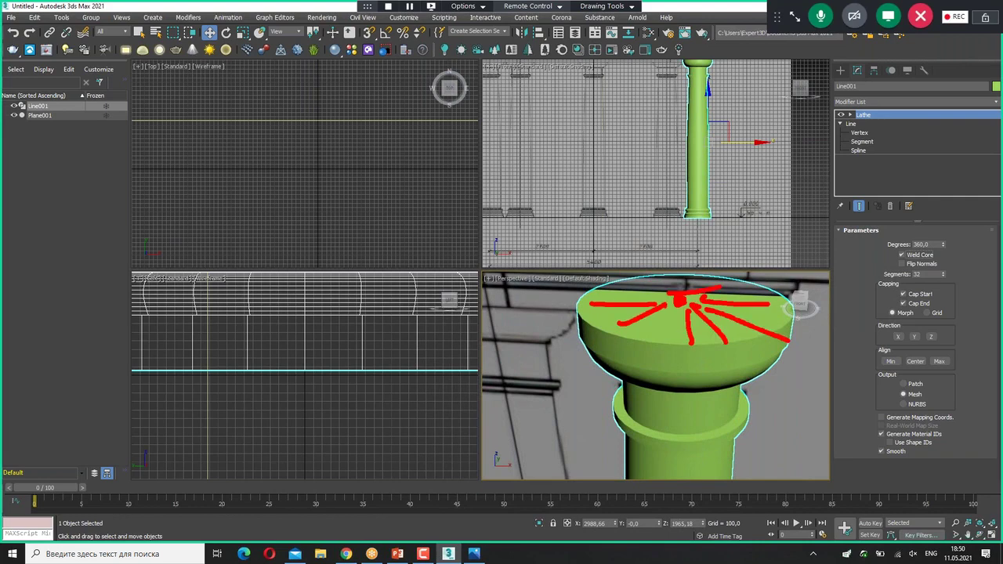
key("Escape")
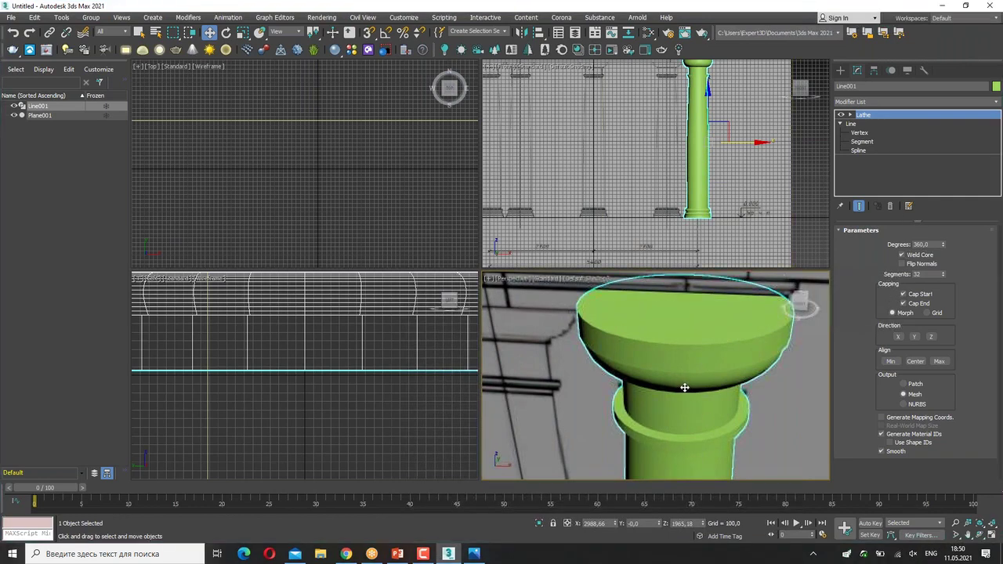
scroll(672, 337, "down", 3)
scroll(689, 360, "down", 3)
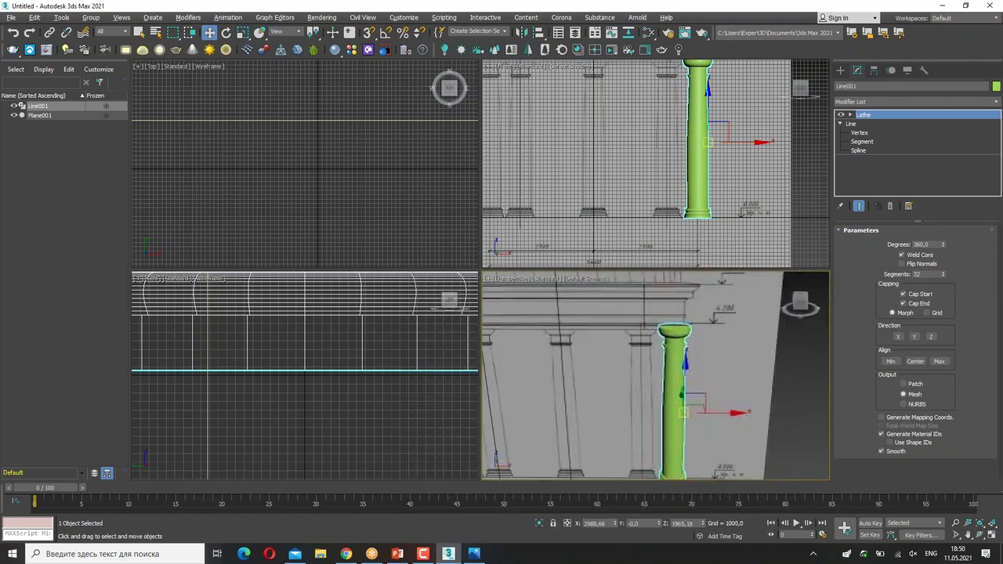
scroll(715, 384, "down", 1)
- Make the Front view active and pick the Line shape tool
right_click(672, 174)
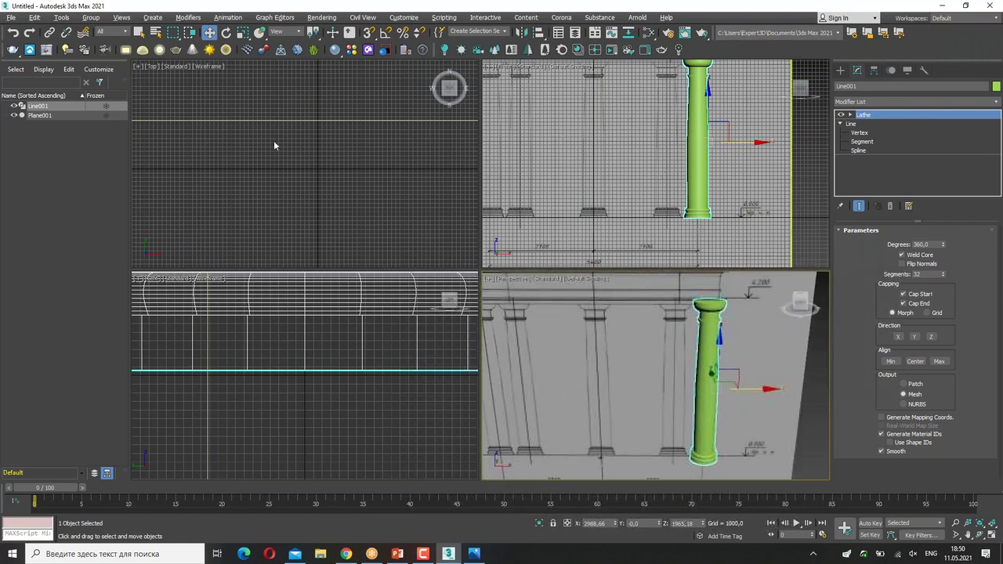
scroll(609, 165, "down", 3)
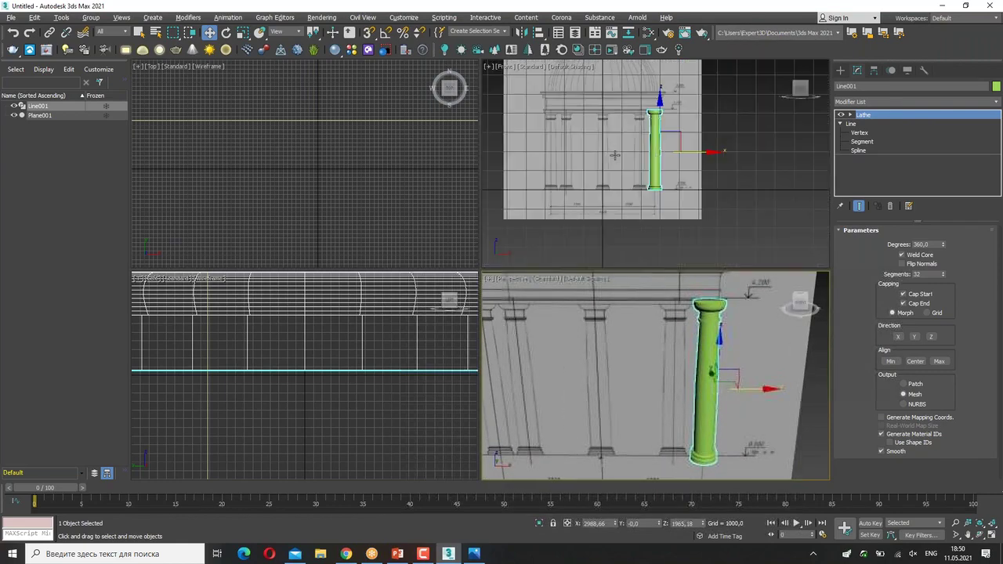
scroll(611, 157, "up", 2)
scroll(611, 157, "up", 2)
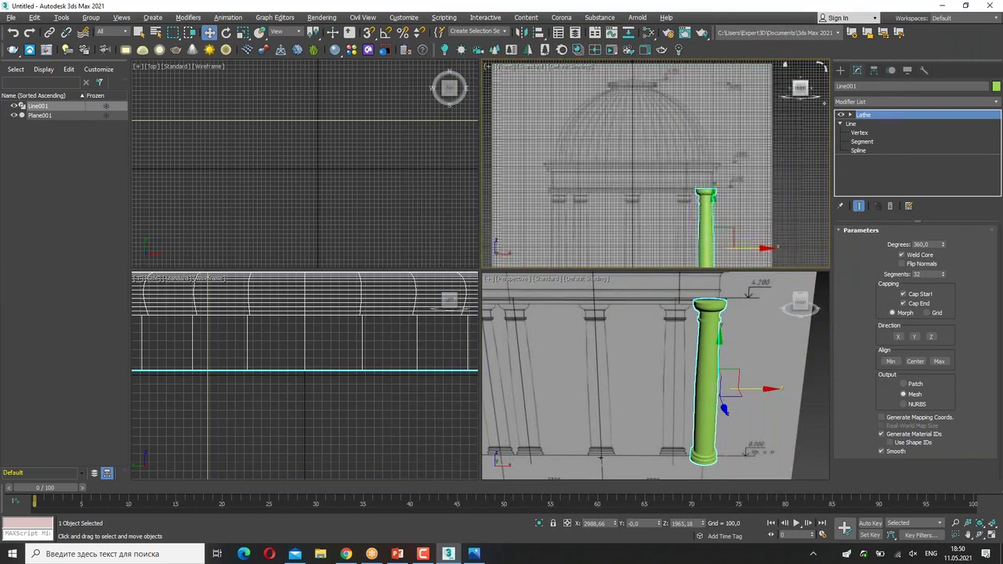
left_click(841, 71)
left_click(851, 85)
left_click(894, 141)
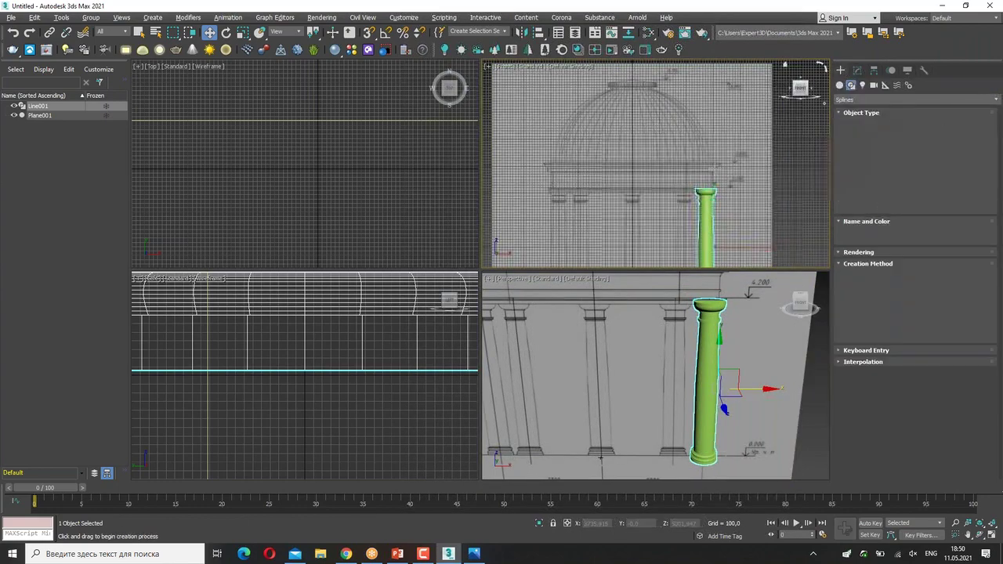
- Maximize the Front view and trace the cornice top and outer profile down its first step
scroll(712, 174, "up", 2)
key("alt+w")
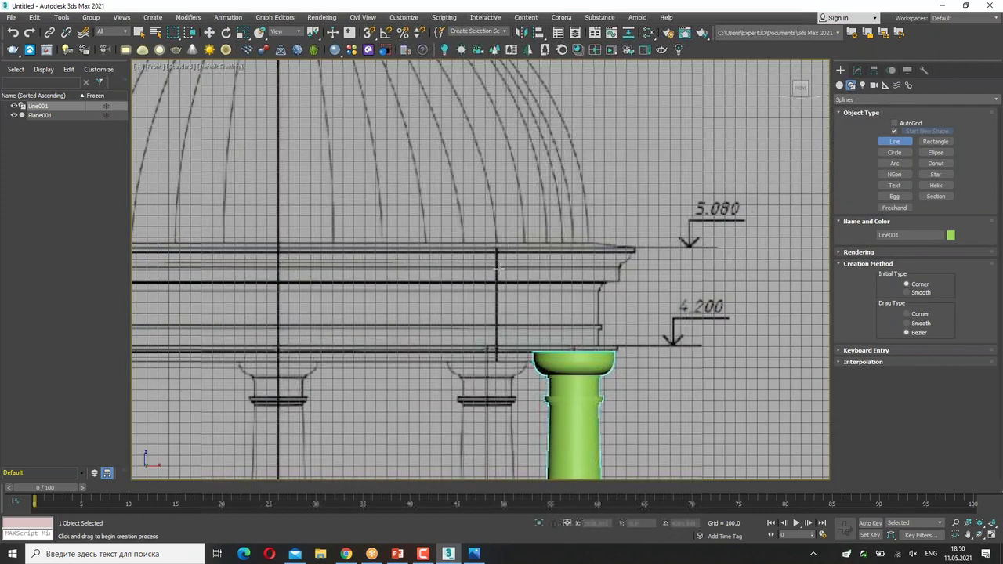
left_click(496, 243)
left_click(590, 242)
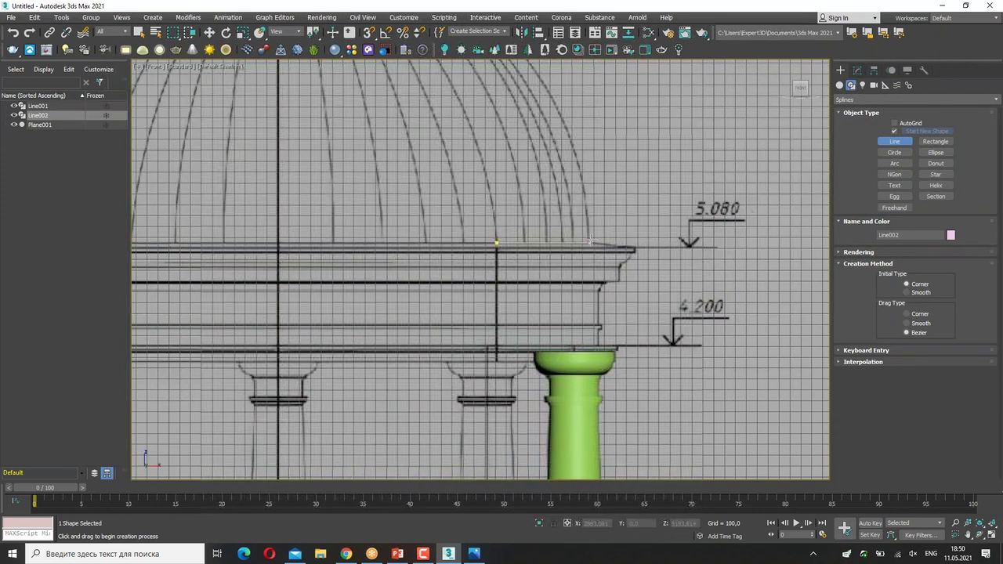
scroll(631, 249, "up", 2)
left_click(641, 241)
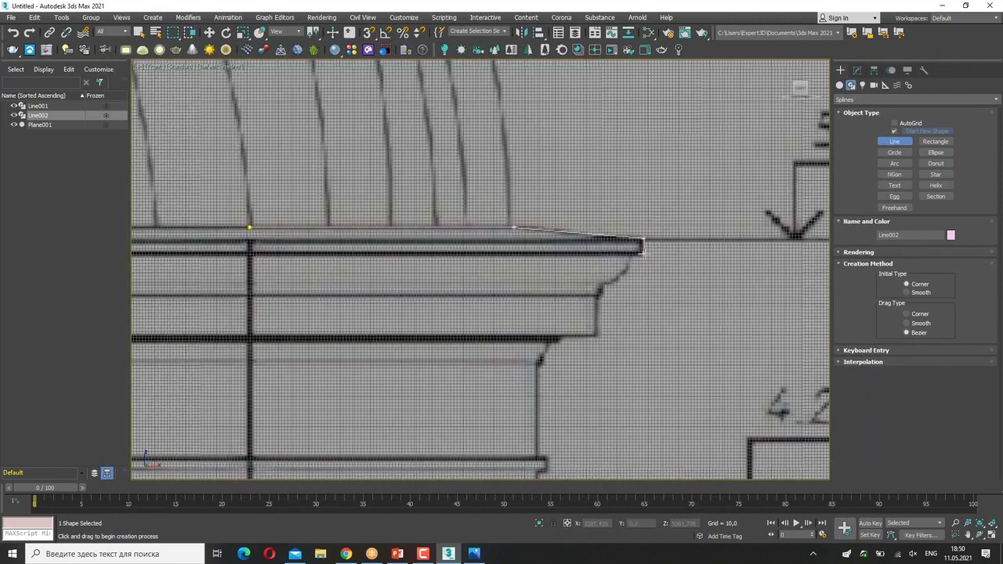
left_click(626, 271)
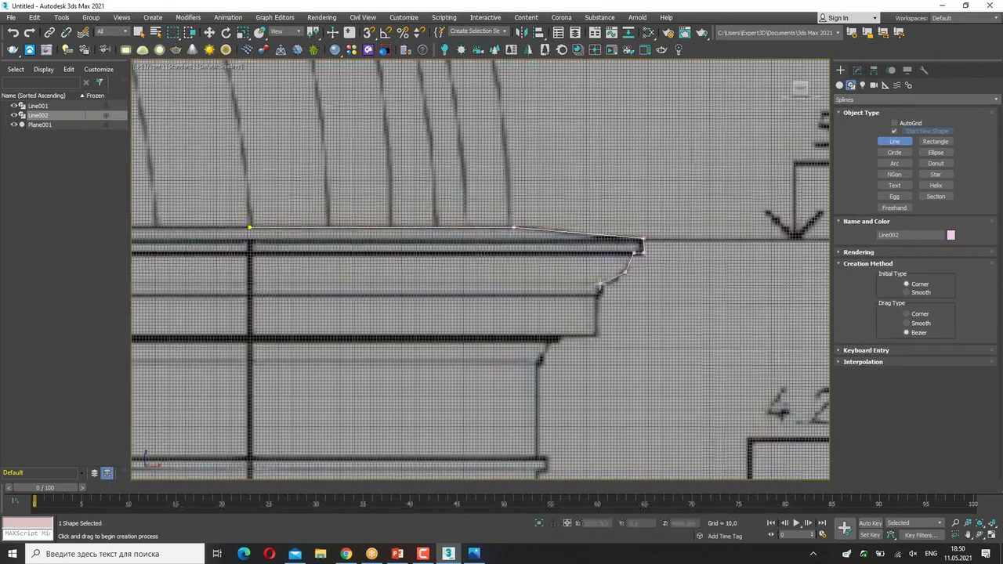
left_click(601, 286)
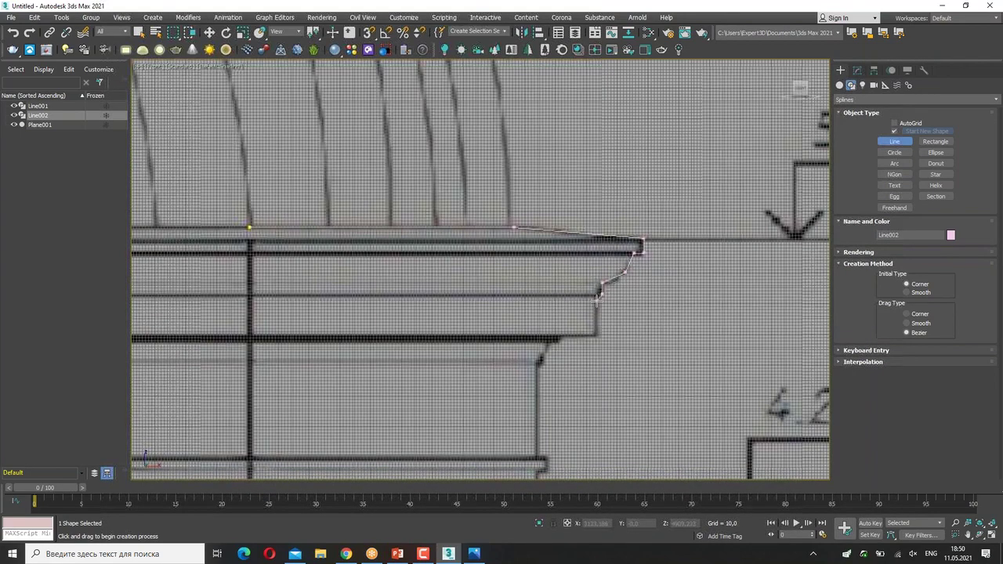
left_click(596, 336)
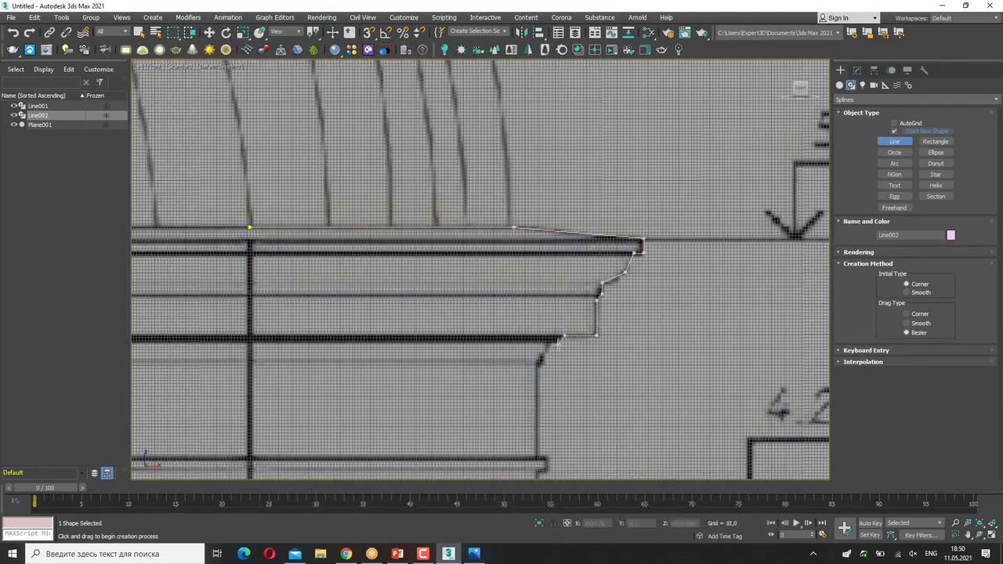
left_click(540, 360)
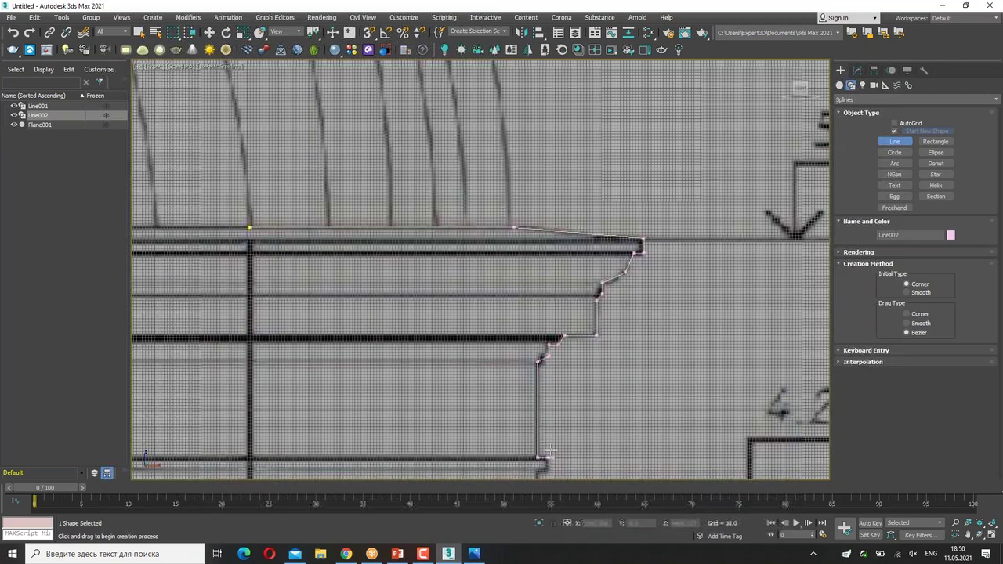
- Continue tracing the moulding's notch and stepped corners over the blueprint
middle_click_drag(548, 453, 580, 266)
left_click(571, 268)
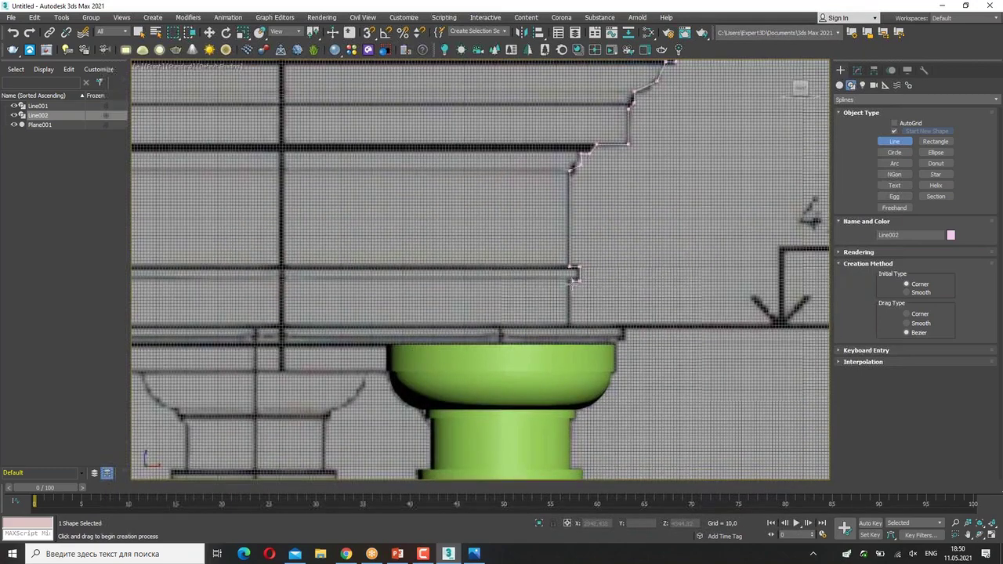
left_click(569, 325)
scroll(569, 325, "down", 3)
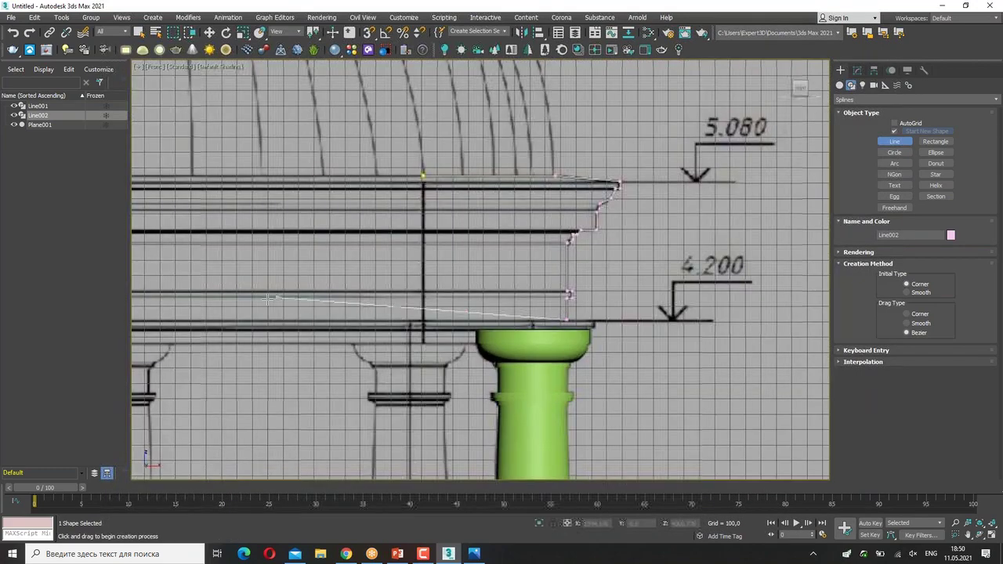
scroll(582, 317, "up", 3)
scroll(581, 317, "up", 2)
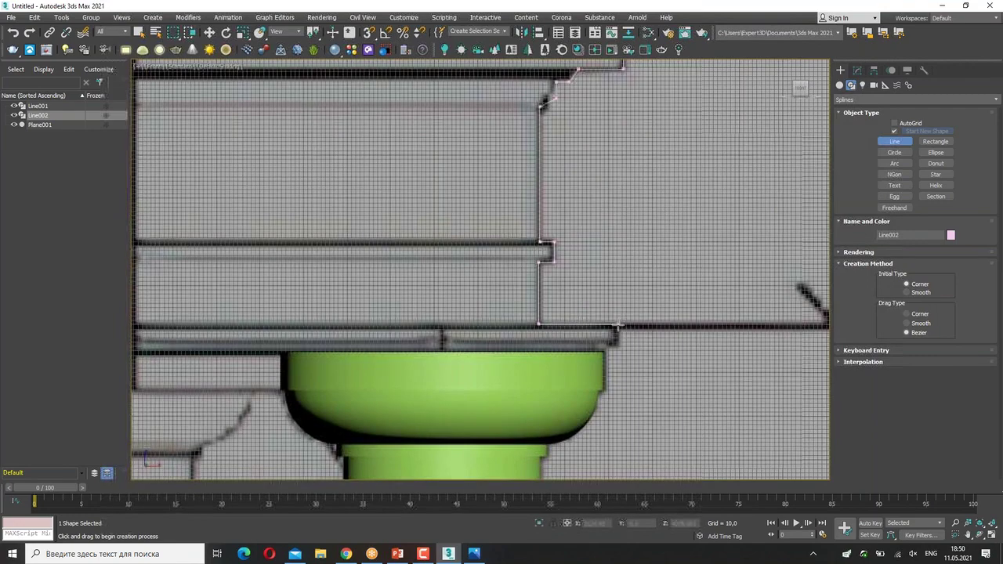
scroll(615, 347, "down", 2)
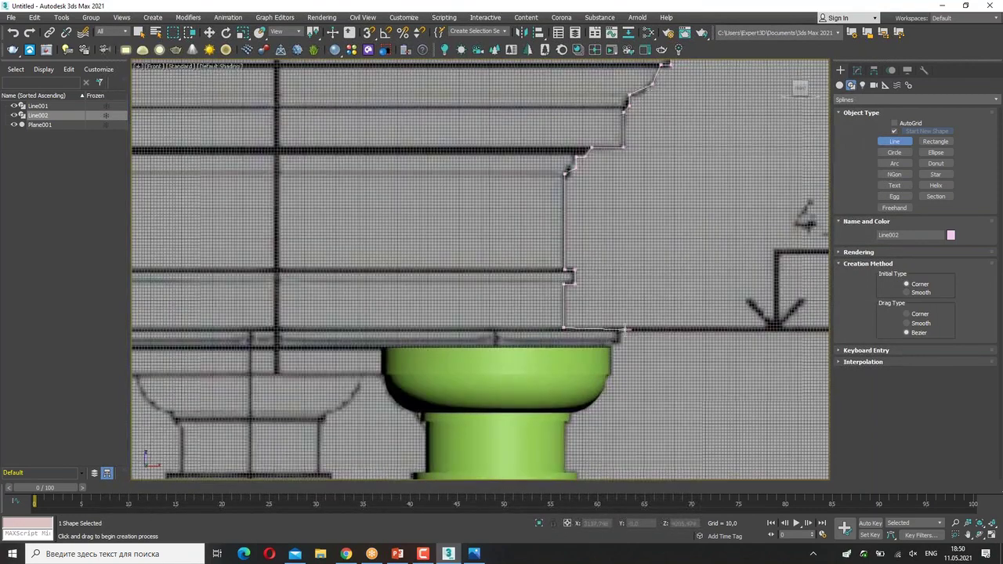
left_click(618, 330)
scroll(618, 329, "up", 2)
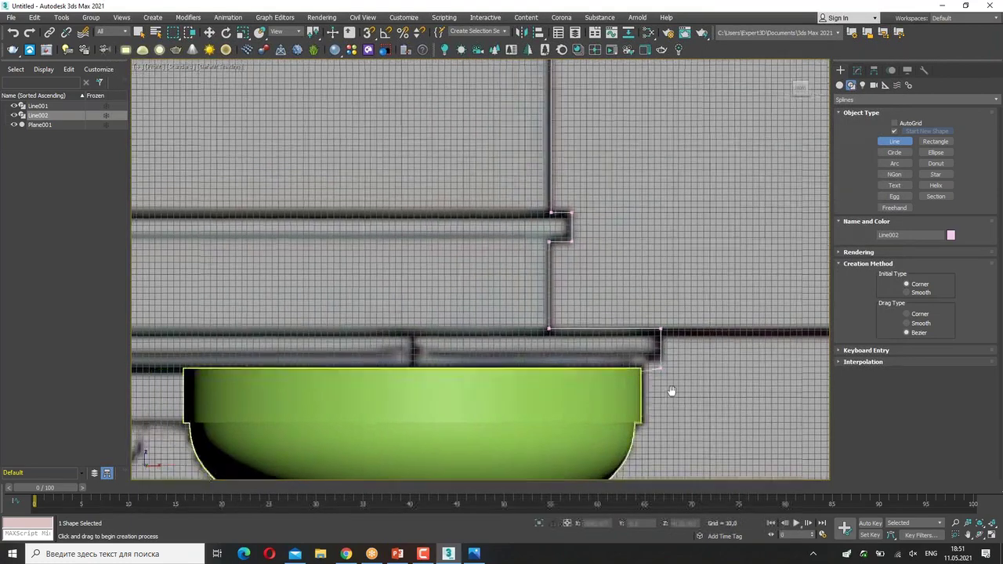
scroll(609, 365, "down", 4)
- Trace the inner edge and close the spline at its first vertex
middle_click_drag(411, 378, 575, 379)
scroll(576, 379, "down", 2)
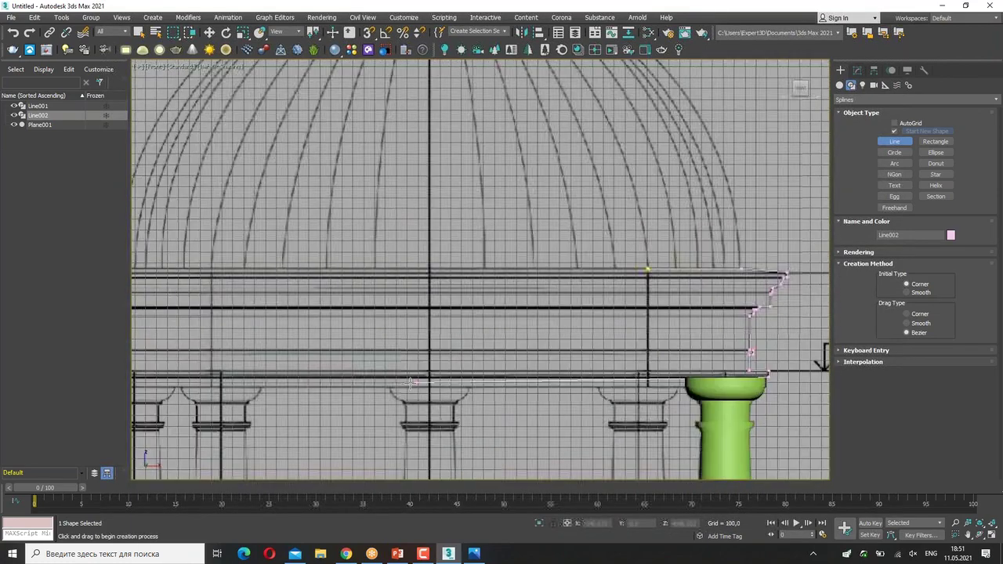
left_click(429, 378)
left_click(430, 269)
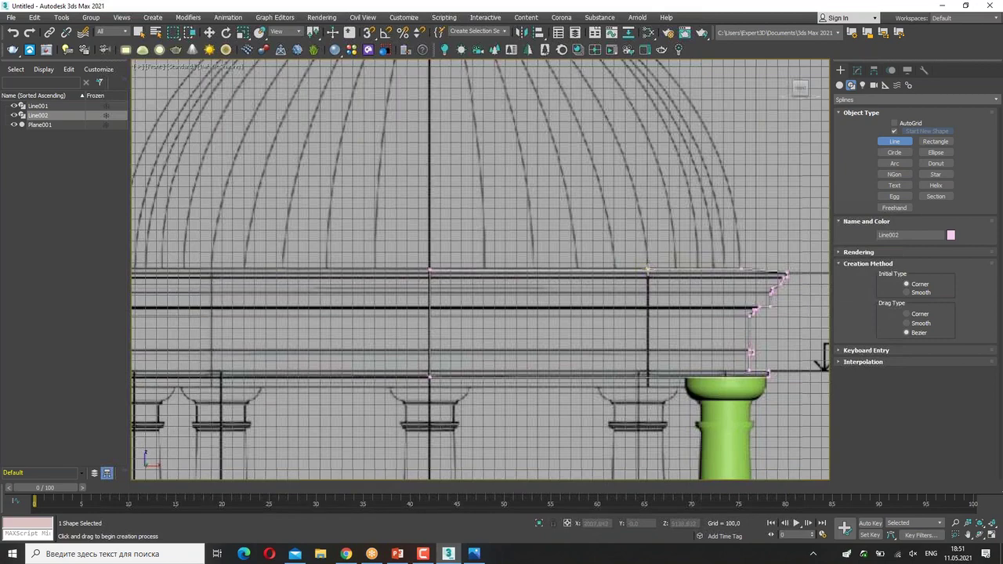
left_click(647, 269)
left_click(475, 287)
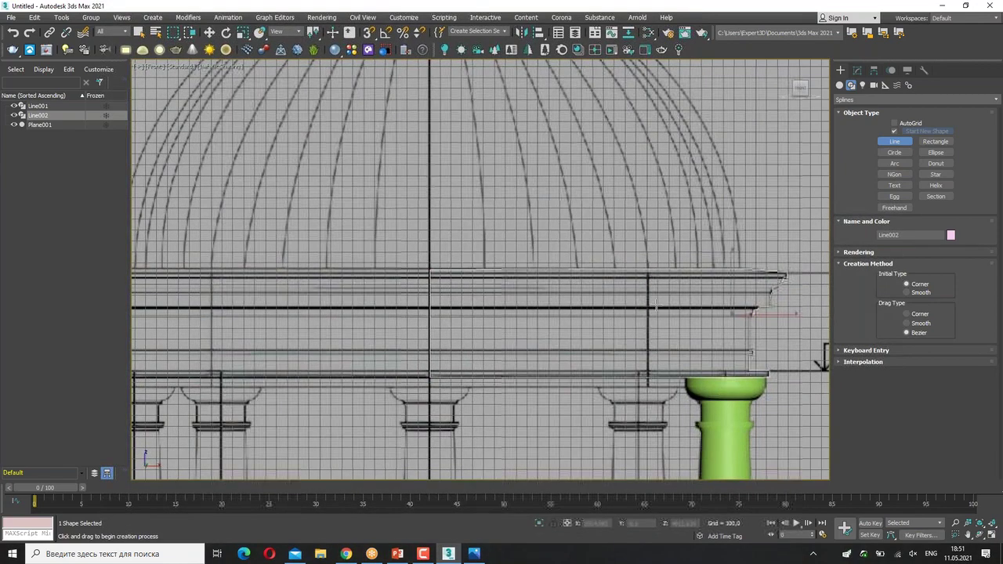
left_click(856, 71)
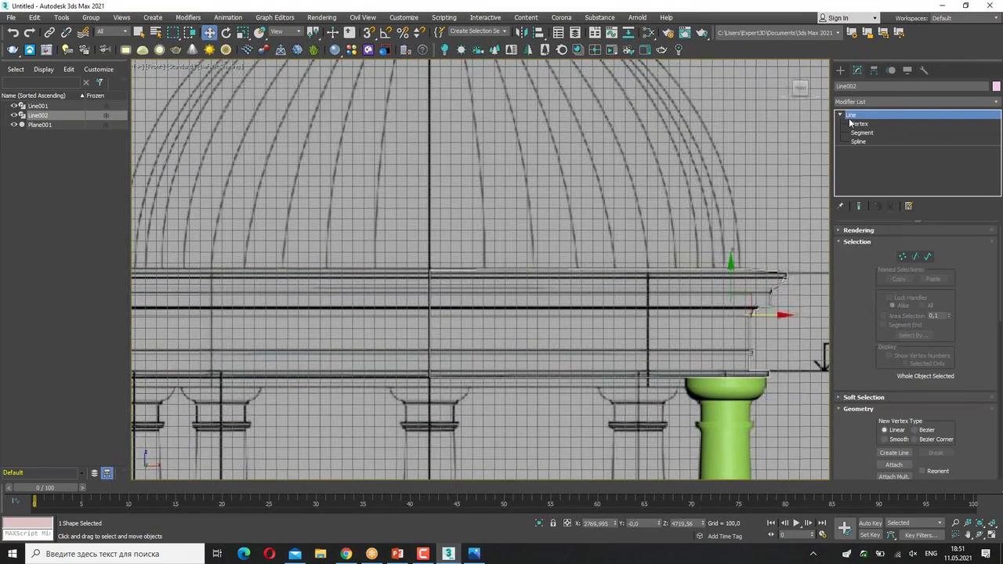
- At Vertex level, delete the surplus vertex on the cornice's top edge
key("1")
left_click(430, 269)
scroll(430, 271, "up", 5)
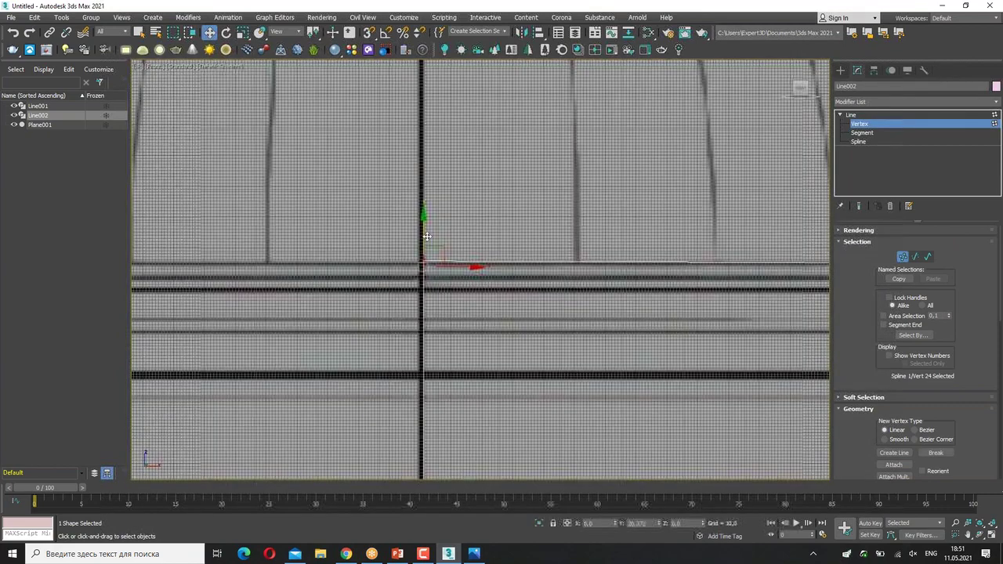
scroll(429, 237, "down", 5)
scroll(478, 259, "down", 1)
scroll(528, 280, "up", 2)
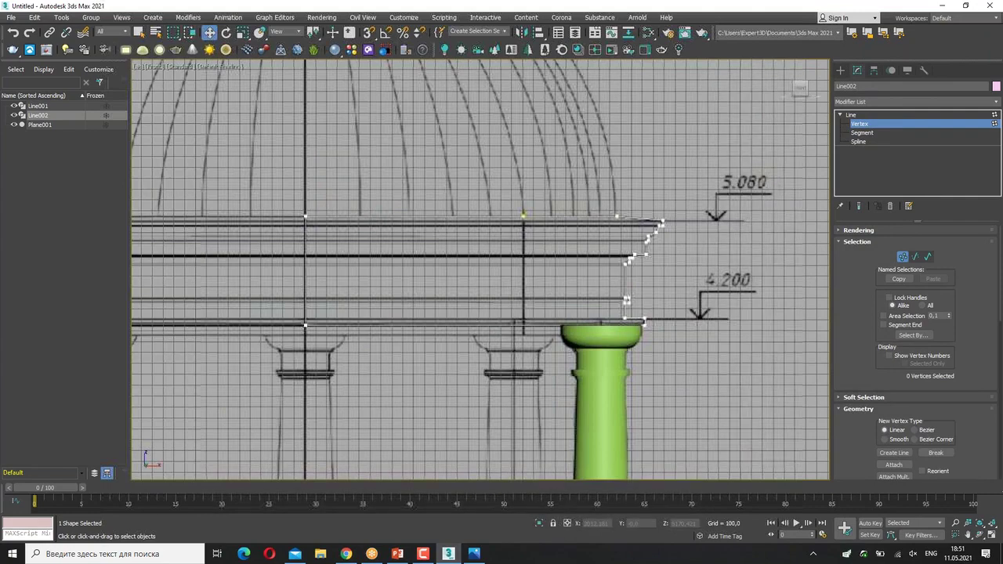
left_click_drag(523, 215, 303, 217)
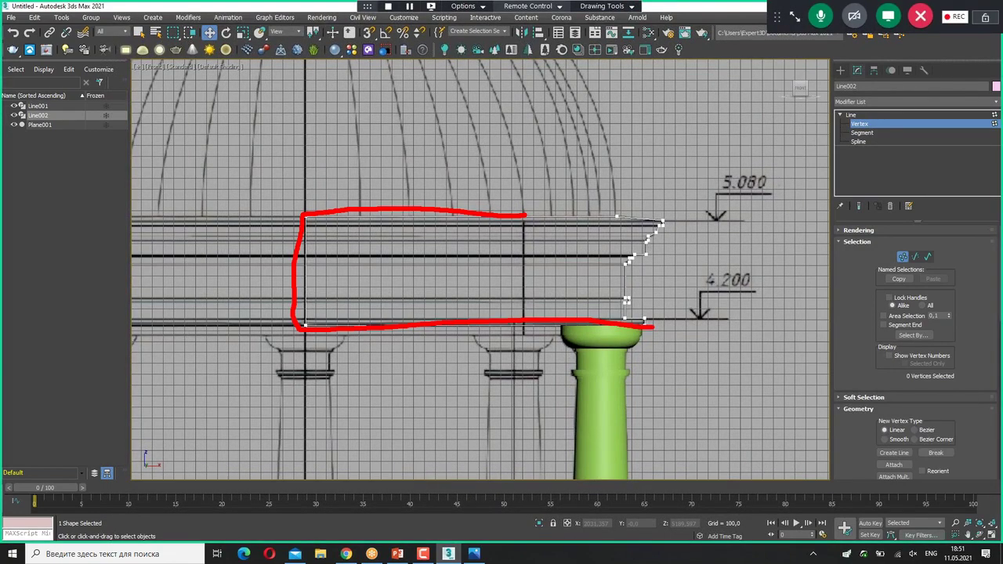
left_click_drag(318, 268, 349, 320)
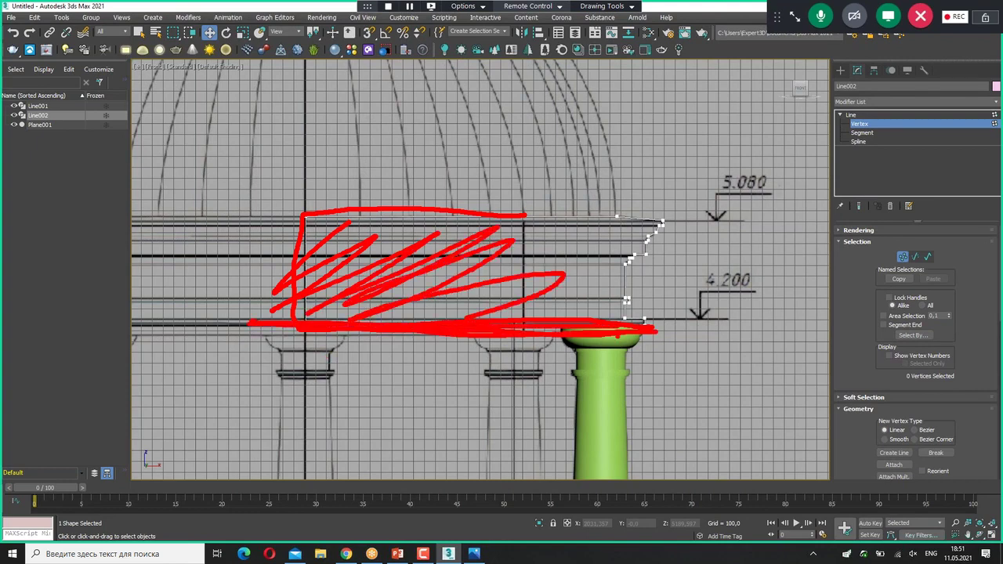
key("Escape")
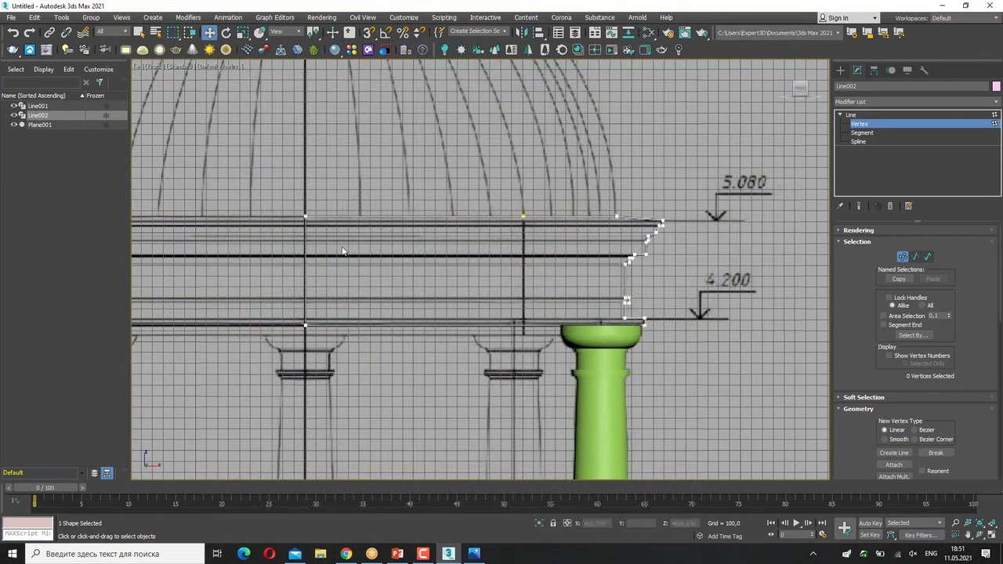
left_click(523, 215)
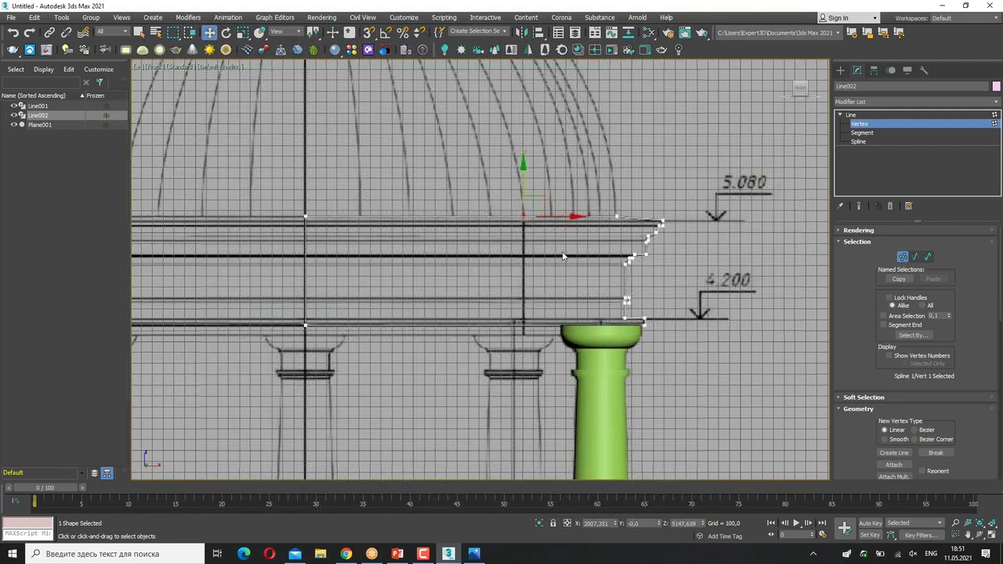
key("Delete")
- Box-select the two inner-edge vertices and move them in beside the column
mouse_move(366, 206)
left_mouse_down()
mouse_move(293, 332)
mouse_move(566, 340)
left_mouse_up()
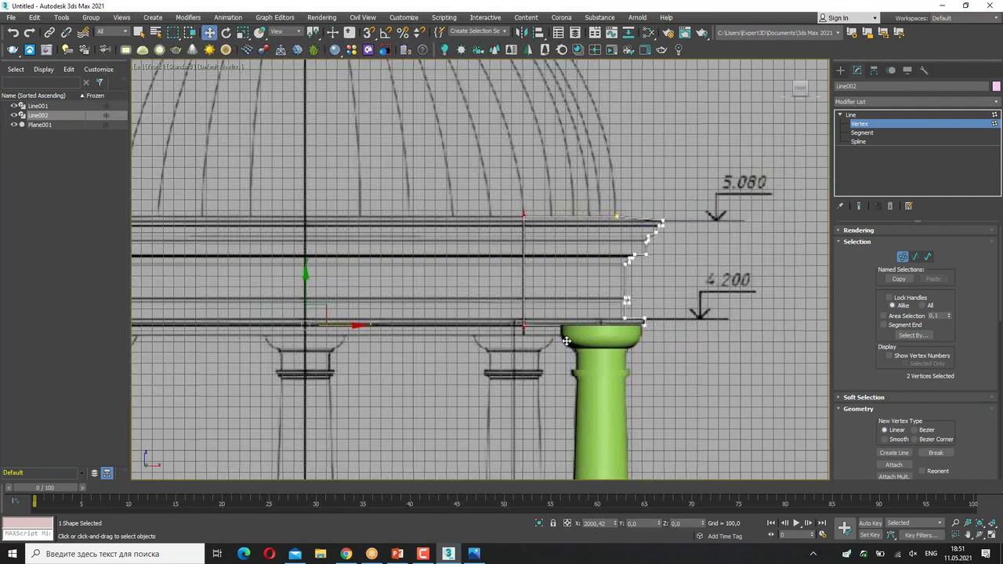
key("ctrl+d")
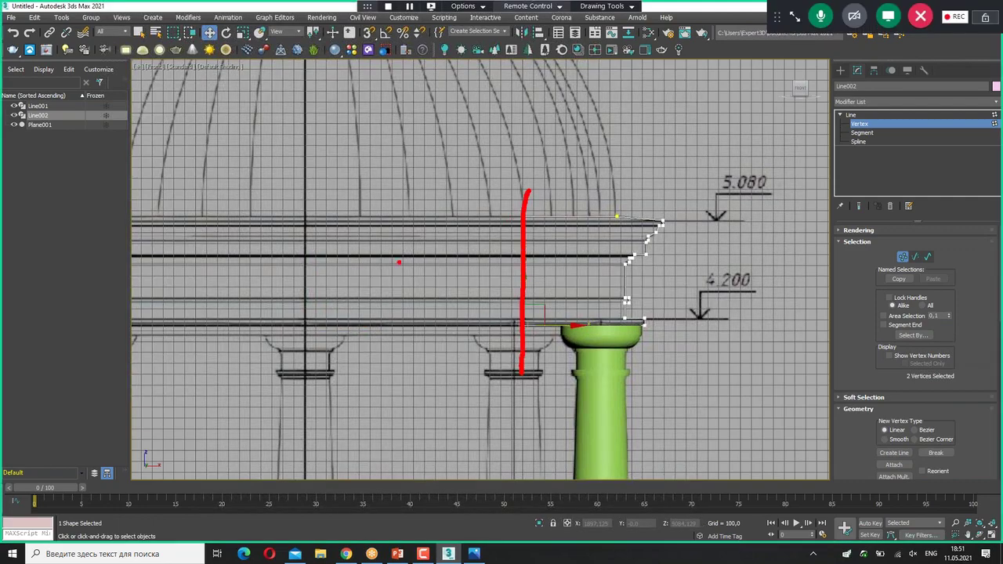
left_click_drag(515, 72, 313, 78)
left_click_drag(478, 67, 647, 222)
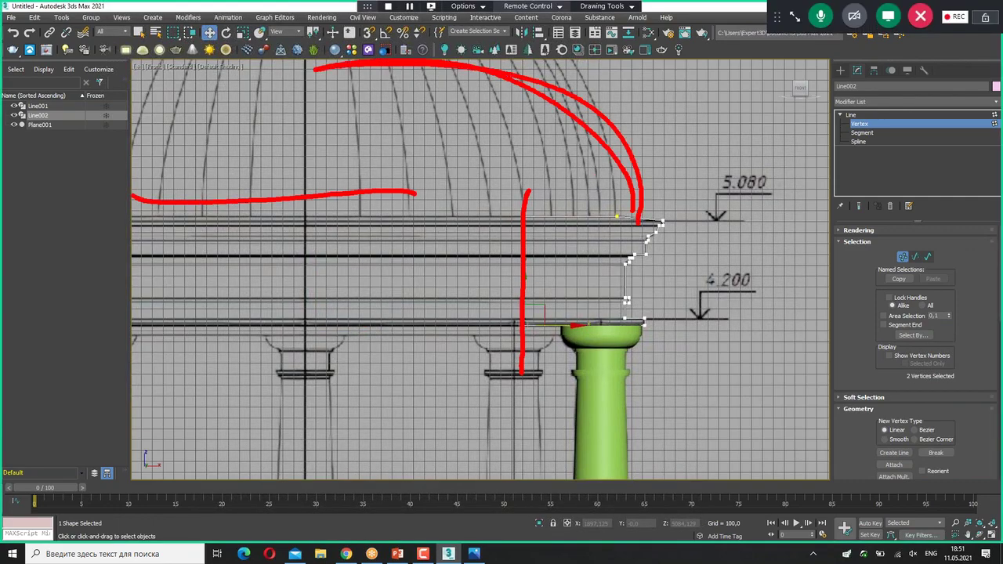
key("ctrl+d")
scroll(587, 312, "up", 2)
scroll(587, 312, "up", 1)
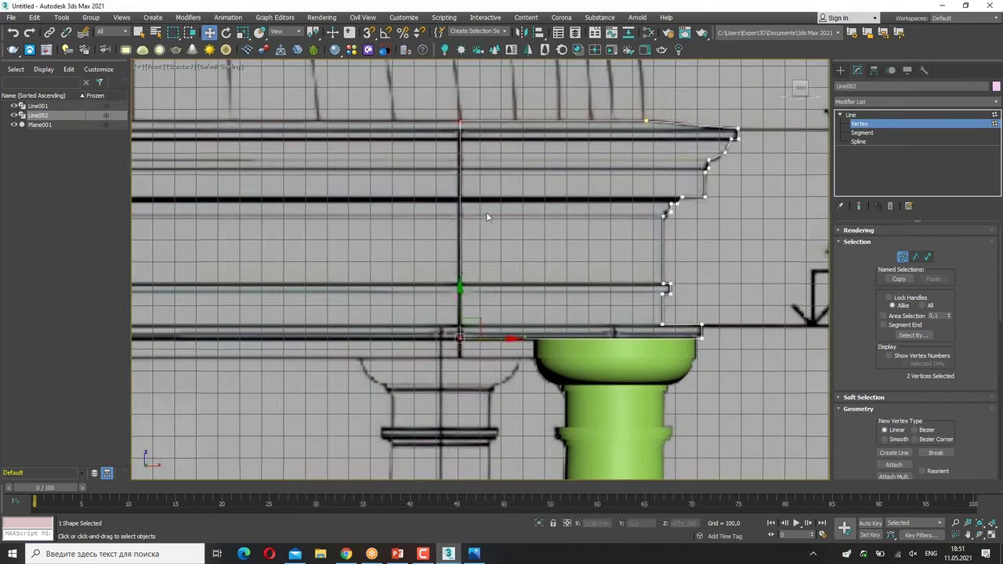
scroll(485, 211, "down", 2)
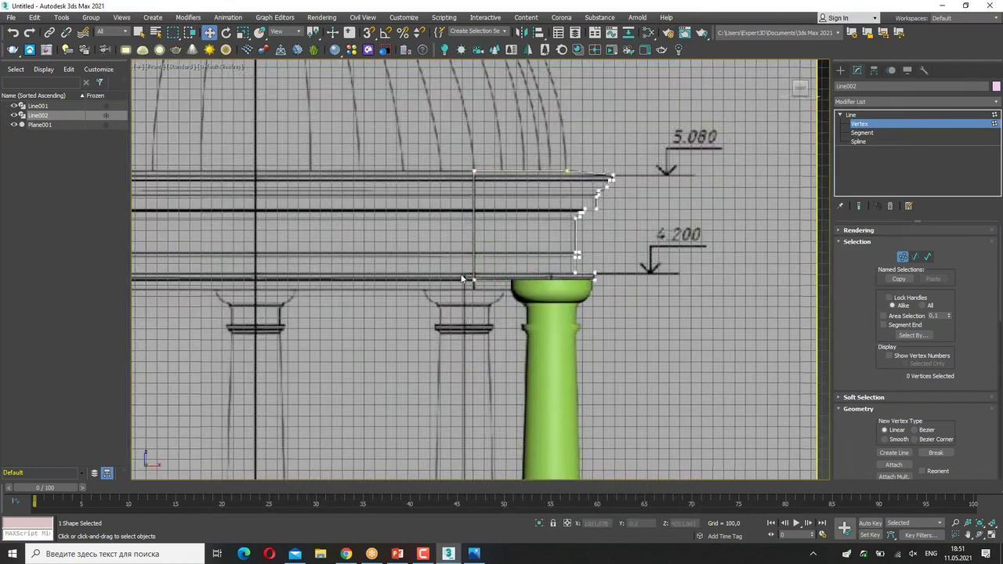
key("ctrl+d")
left_click_drag(454, 152, 488, 197)
left_click_drag(488, 152, 454, 197)
key("ctrl+d")
left_click_drag(458, 161, 510, 279)
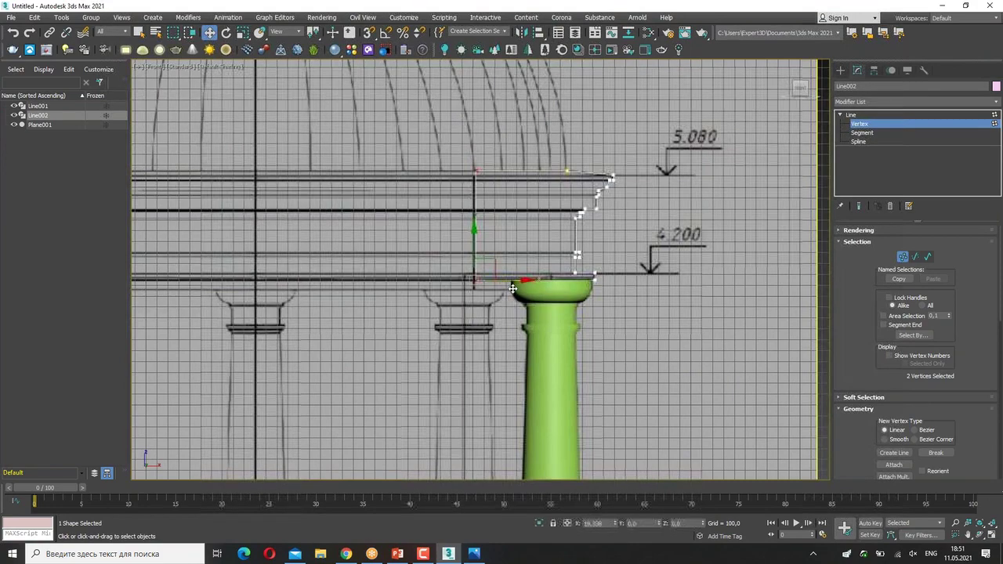
scroll(580, 219, "up", 5)
- Set the curved ogee moulding point of the cornice outline to Smooth
left_click(508, 196)
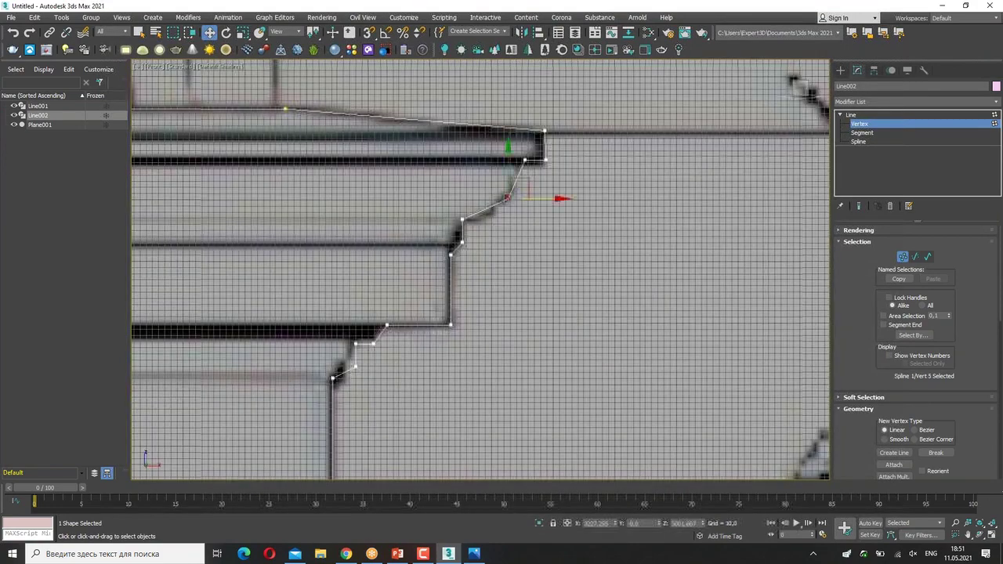
right_click(504, 195)
left_click(486, 130)
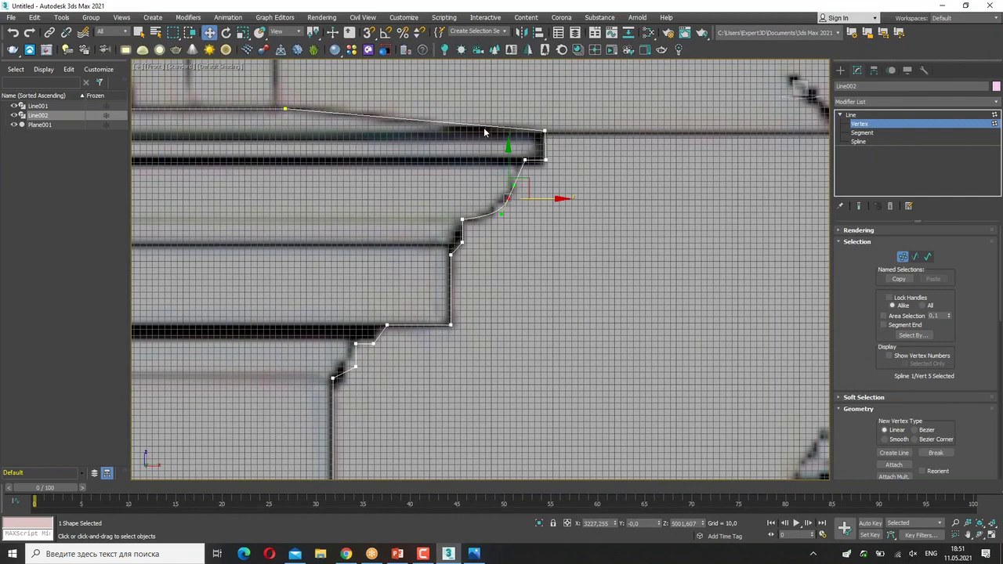
- Make the lower moulding step's point a Bezier so the curve matches the blueprint
mouse_move(488, 259)
middle_mouse_down()
mouse_move(487, 304)
mouse_move(461, 238)
middle_mouse_up()
left_click(447, 227)
right_click(444, 228)
left_click(423, 157)
scroll(446, 224, "up", 2)
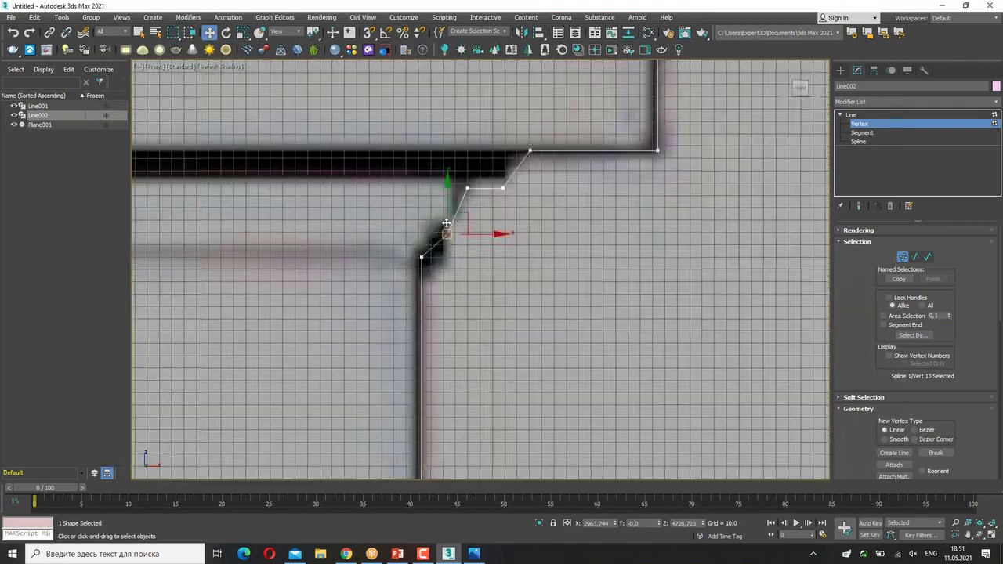
scroll(445, 223, "up", 2)
right_click(450, 242)
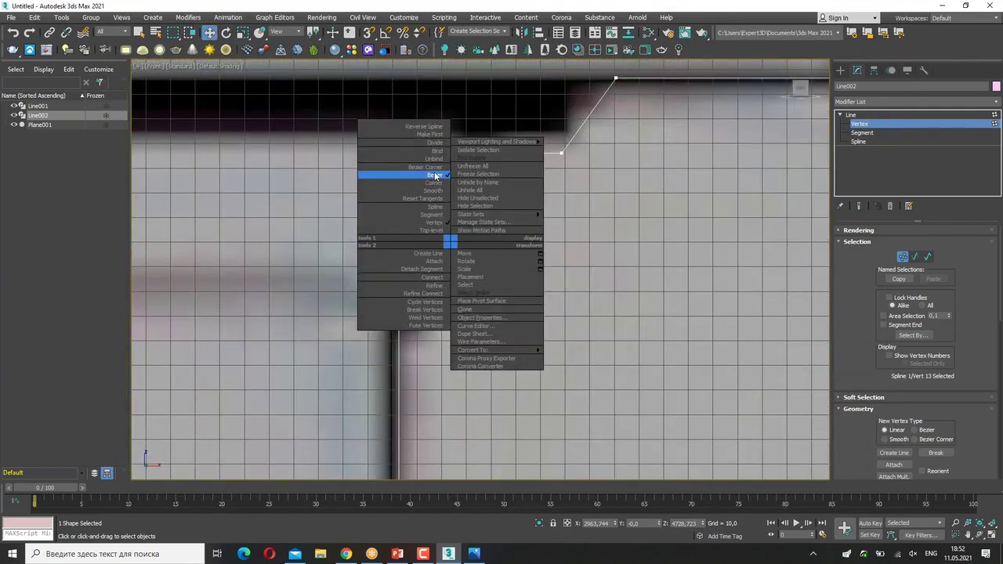
left_click(432, 182)
right_click(458, 236)
left_click(419, 166)
- Select the two bottom outer-corner vertices, then return to the whole outline
scroll(481, 231, "down", 2)
scroll(544, 154, "down", 3)
scroll(571, 382, "down", 2)
scroll(702, 330, "down", 3)
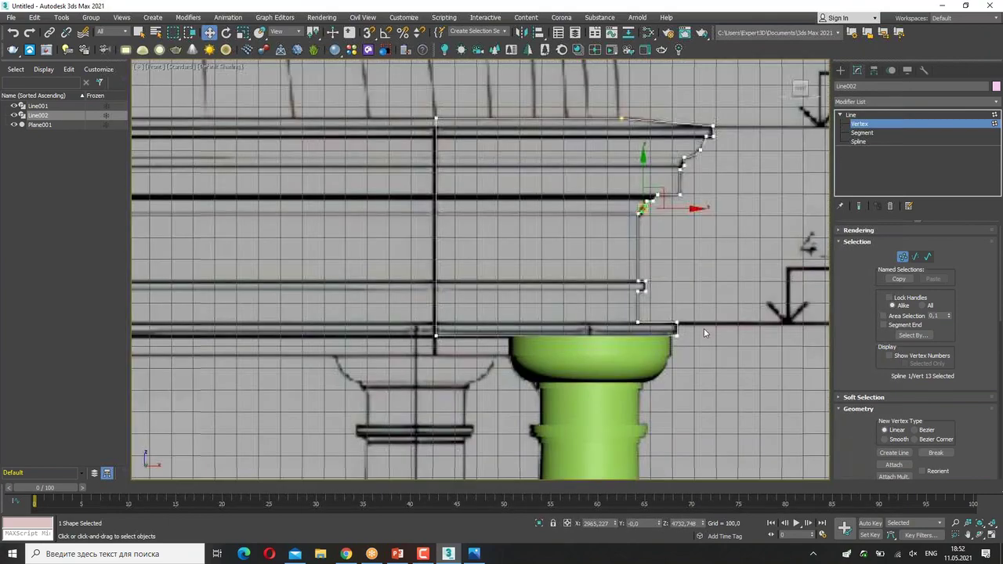
scroll(703, 333, "up", 2)
left_click_drag(685, 312, 646, 348)
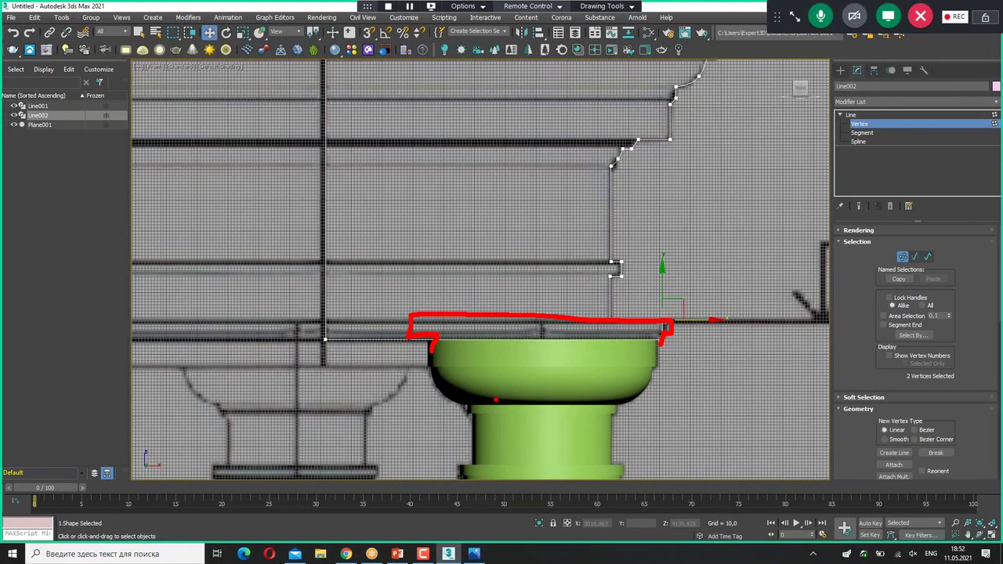
scroll(543, 354, "down", 2)
scroll(544, 353, "down", 2)
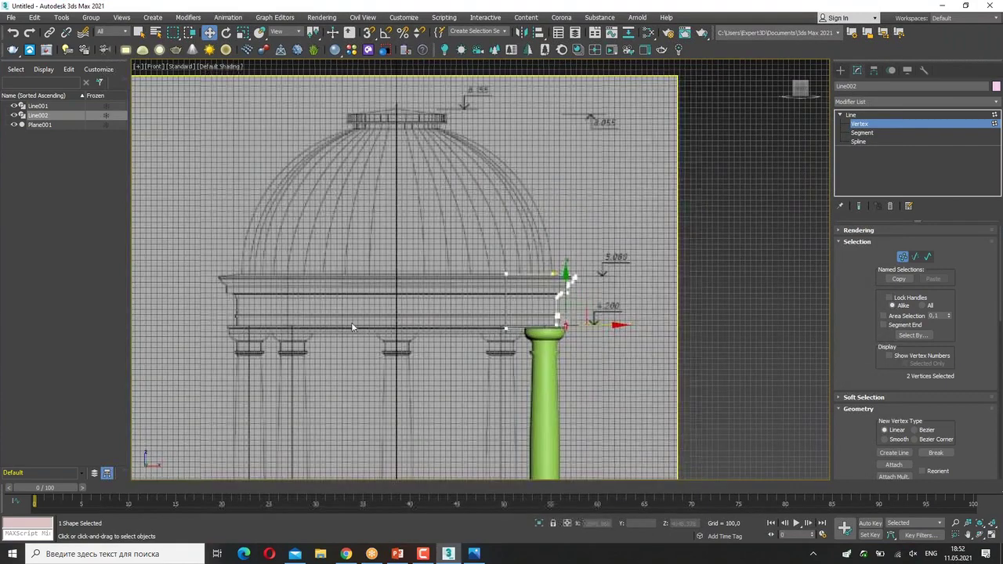
left_click(866, 123)
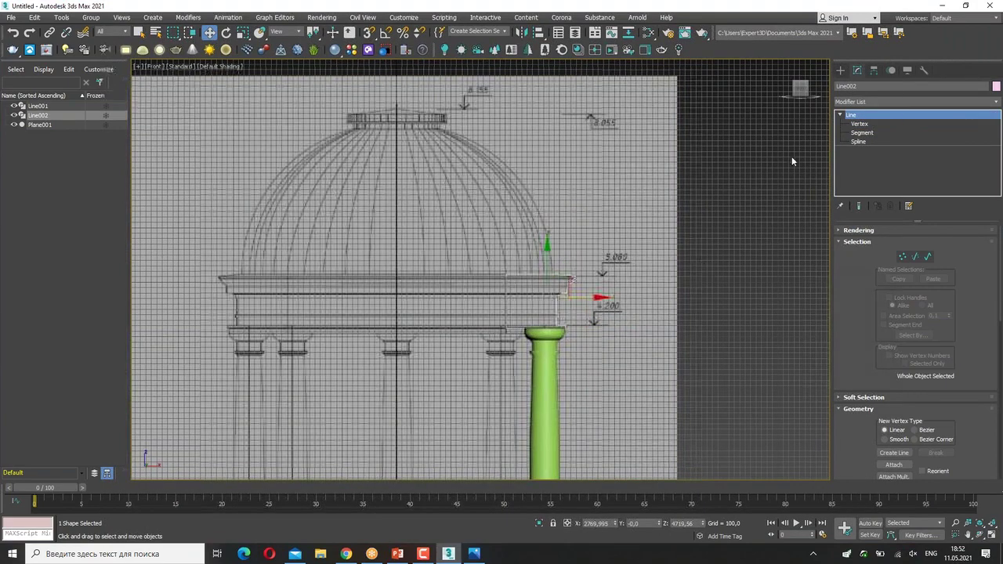
- Add a Lathe modifier to Line002 and align it to Min
left_click(917, 102)
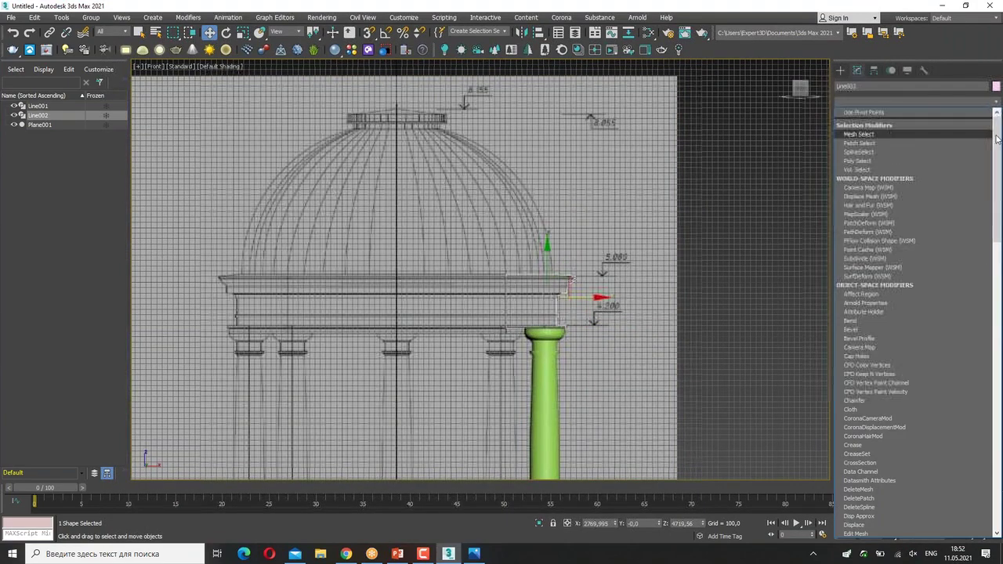
left_click_drag(993, 164, 943, 353)
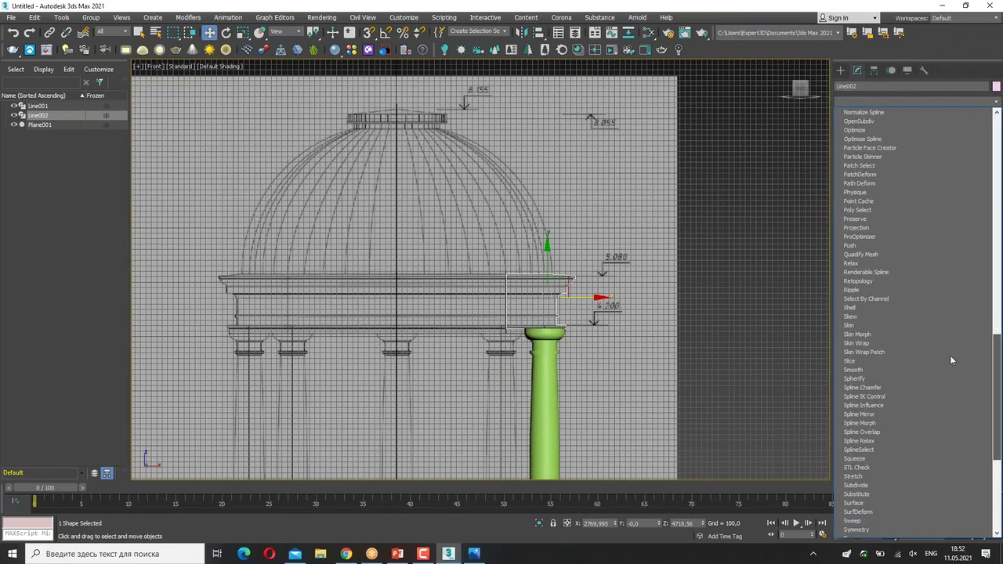
scroll(956, 329, "up", 10)
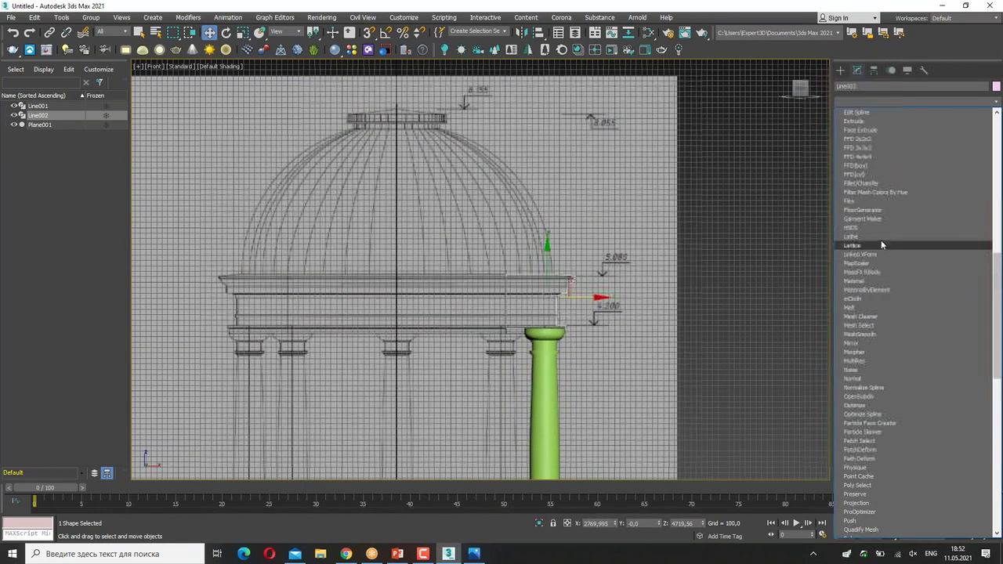
left_click(850, 237)
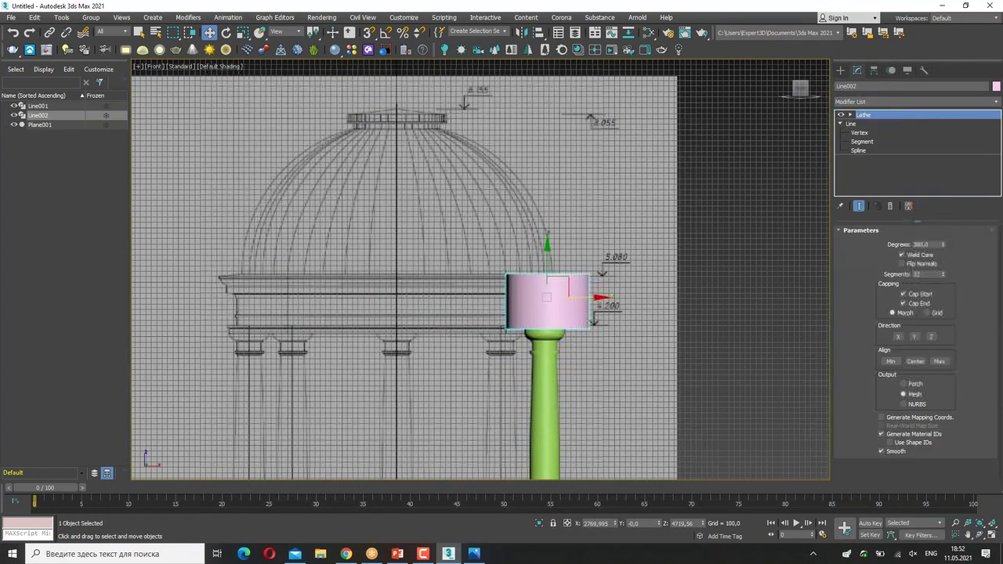
left_click(891, 361)
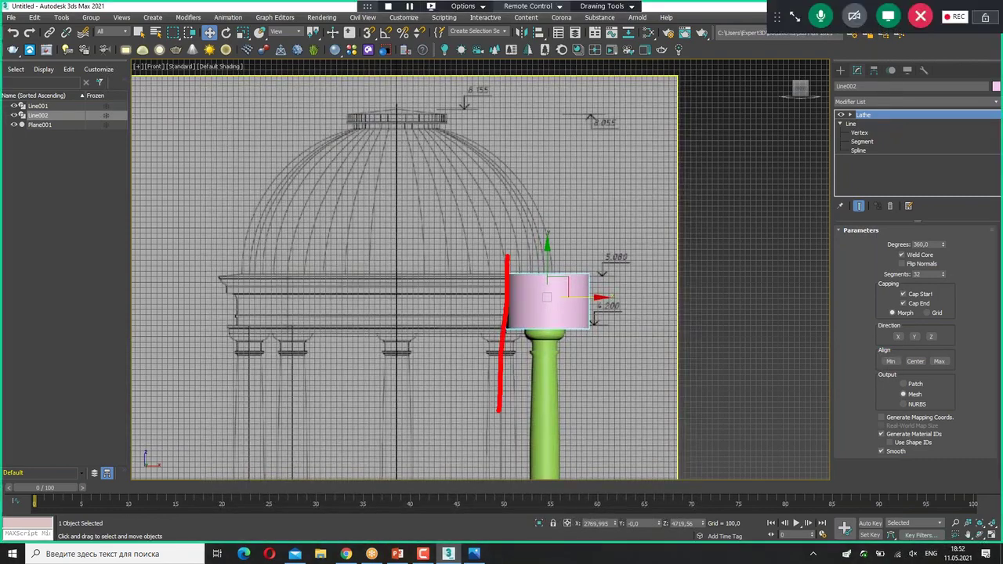
left_click(891, 361)
- Expand the Lathe modifier and select its Axis sub-object
scroll(529, 312, "up", 3)
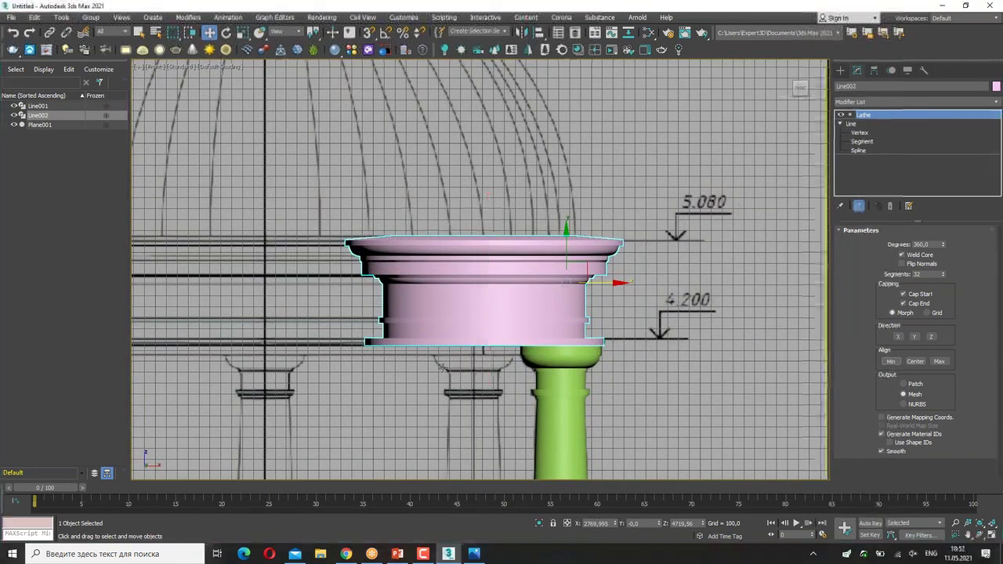
scroll(652, 314, "down", 3)
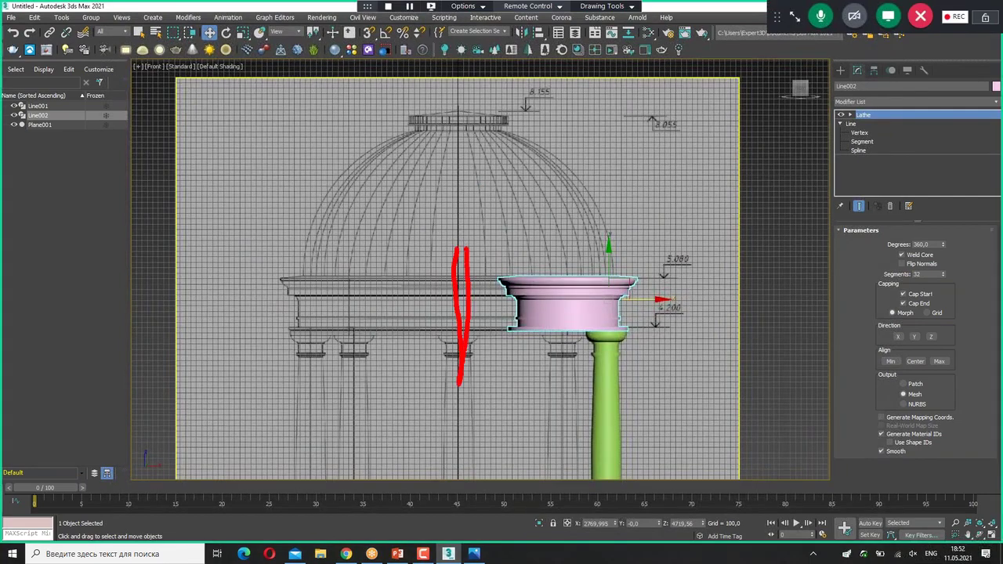
key("Escape")
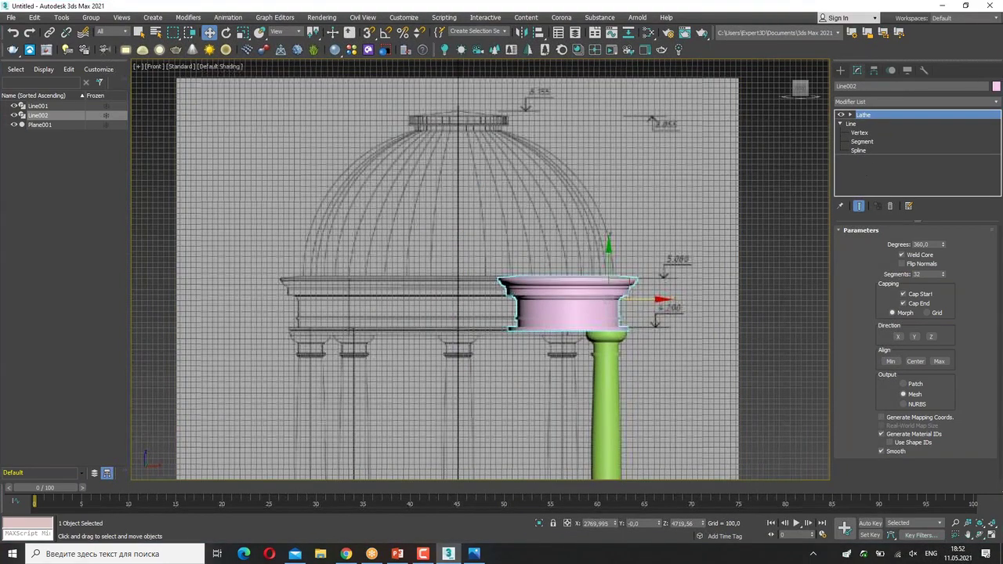
left_click(850, 116)
left_click(876, 123)
- Move the Lathe axis to the dome's centre line, check the ring in Perspective, and exit Axis
mouse_move(605, 302)
left_mouse_down()
mouse_move(398, 298)
mouse_move(568, 302)
mouse_move(434, 304)
mouse_move(501, 306)
left_mouse_up()
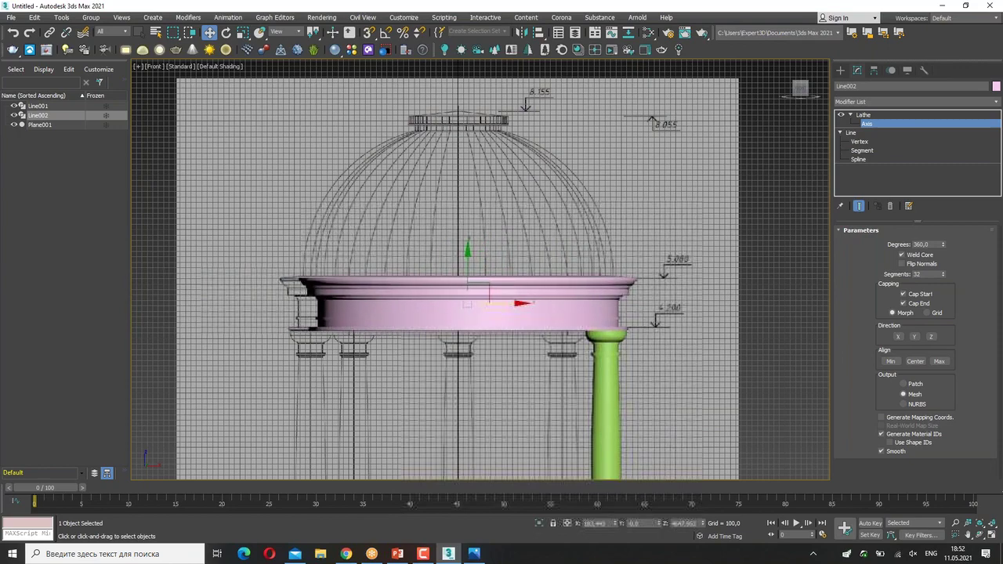
key("alt+w")
middle_click_drag(626, 345, 672, 370, "alt")
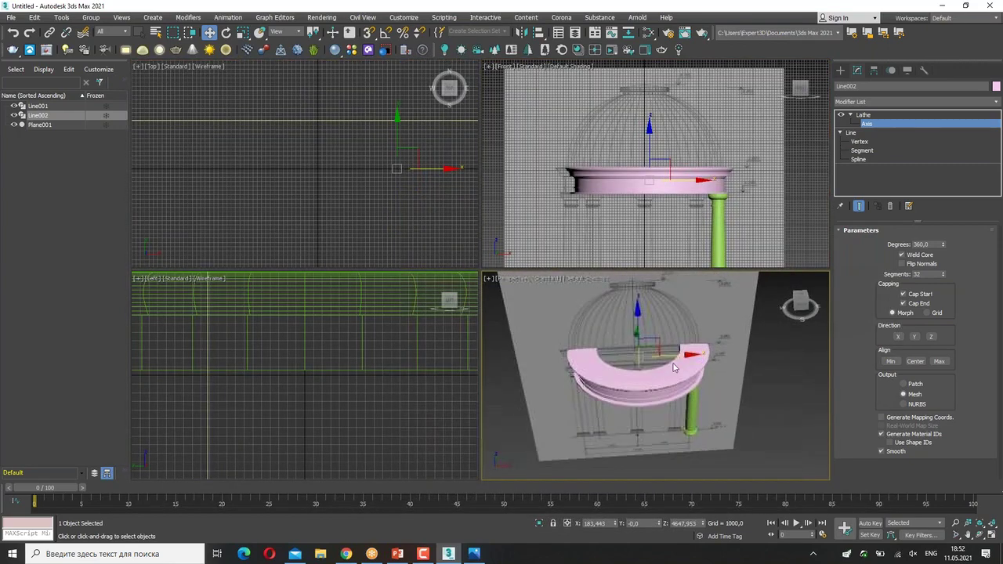
mouse_move(672, 354)
left_mouse_down()
mouse_move(590, 364)
mouse_move(650, 358)
left_mouse_up()
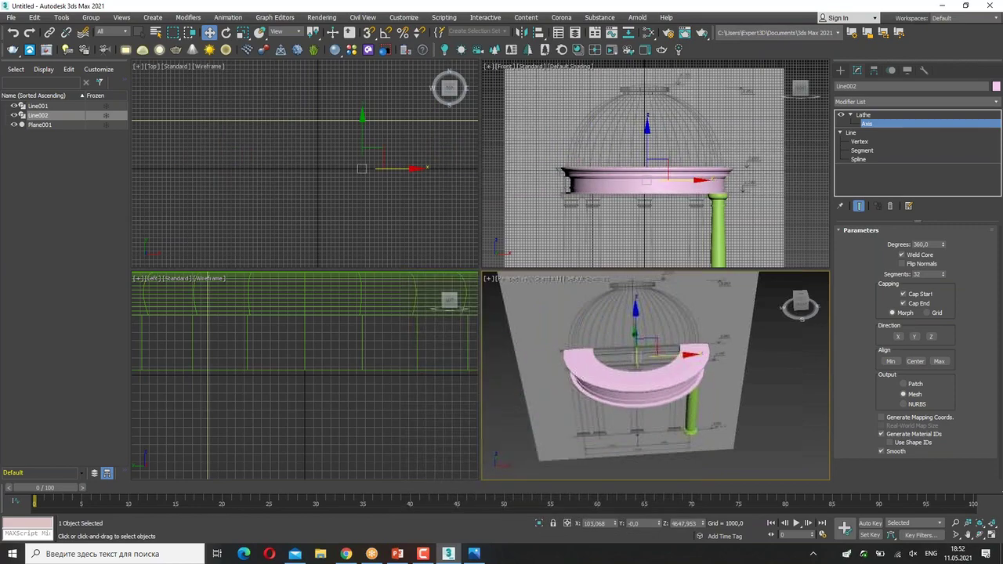
scroll(658, 196, "up", 2)
key("alt+w")
left_click_drag(567, 295, 595, 281)
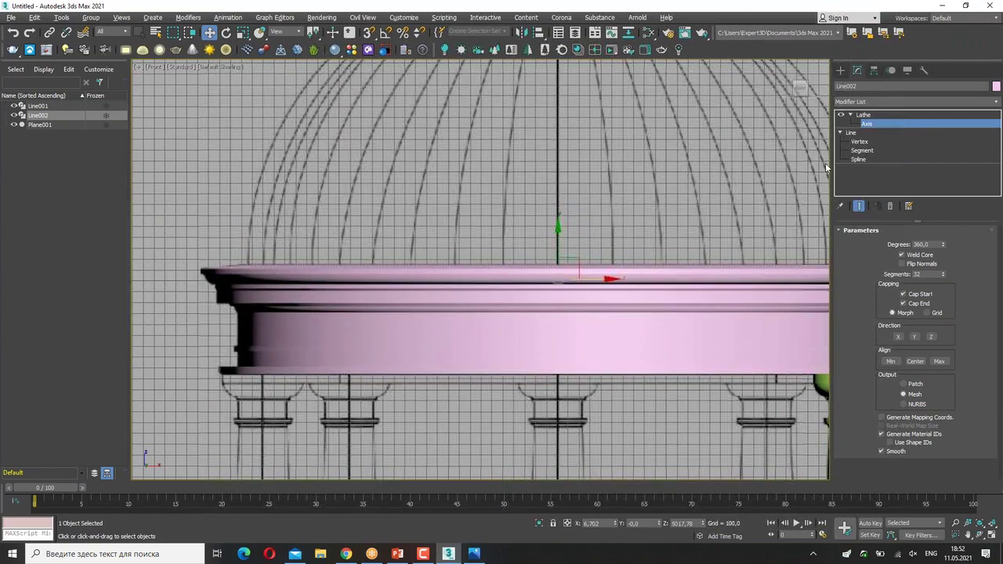
scroll(775, 169, "down", 3)
scroll(676, 177, "down", 2)
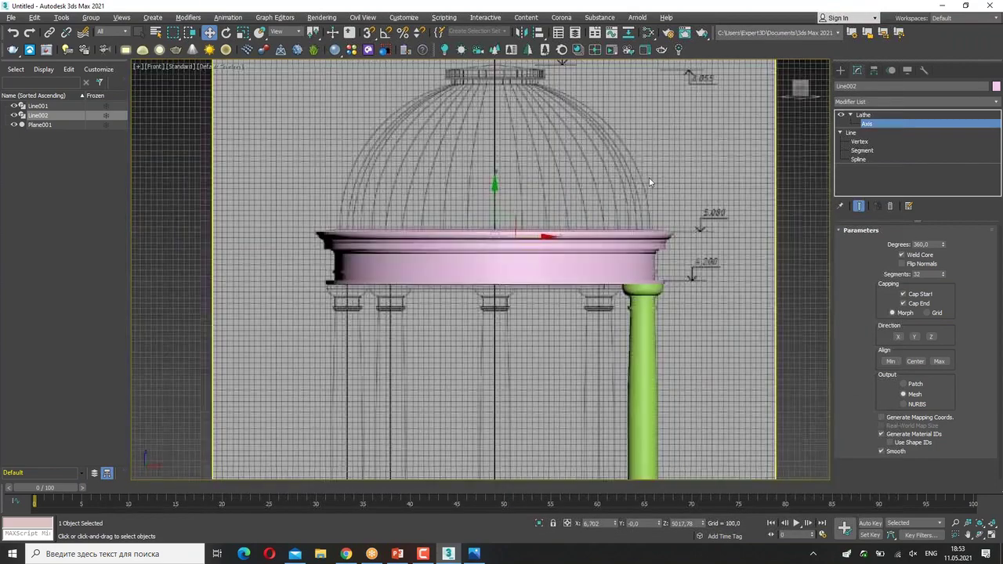
left_click(871, 123)
middle_click_drag(680, 123, 655, 186)
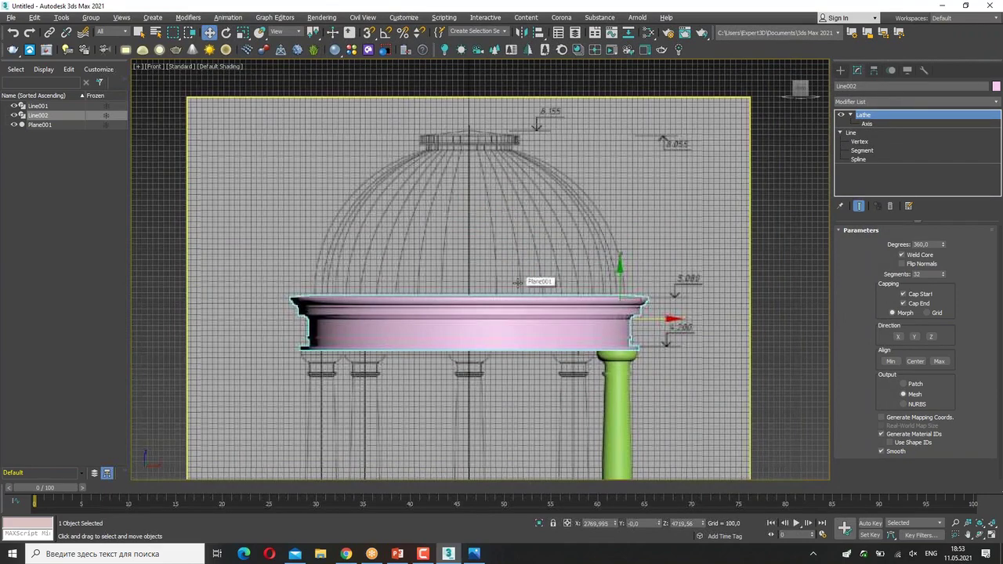
left_click(841, 71)
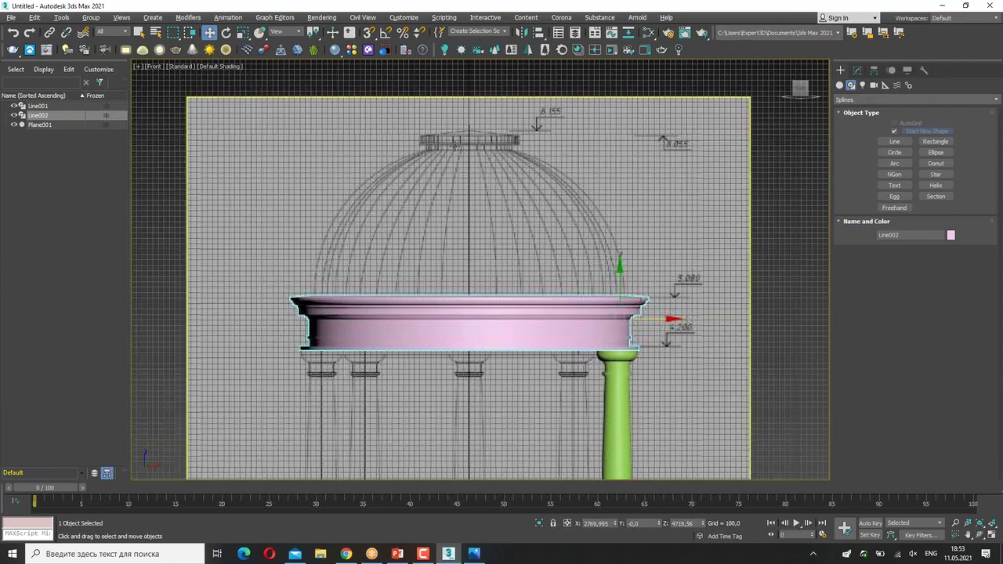
- Start a new Line at the dome top centre and trace the railing's outer edge
scroll(467, 155, "up", 2)
scroll(467, 155, "up", 5)
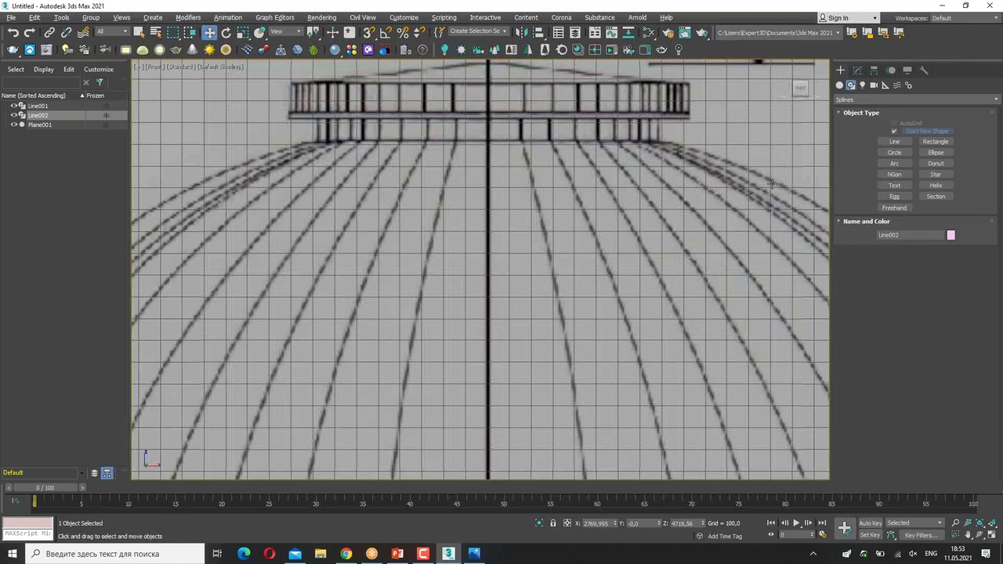
middle_click_drag(536, 207, 557, 308)
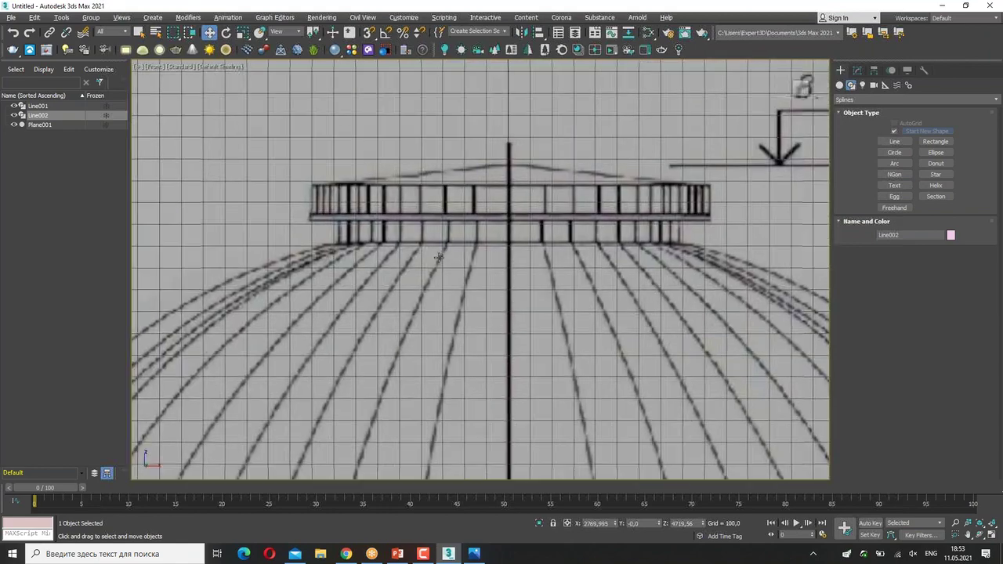
left_click_drag(347, 245, 314, 178)
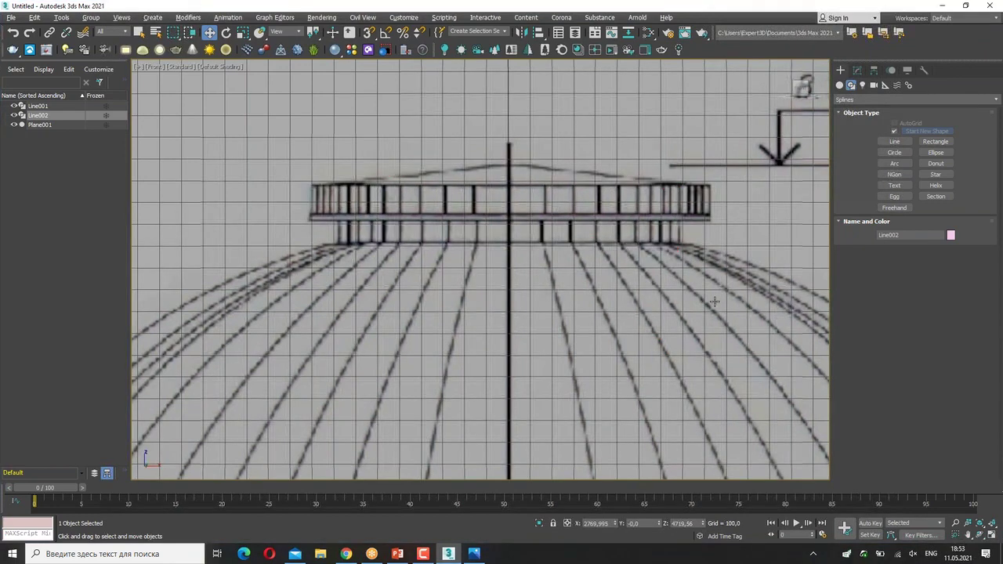
left_click(885, 142)
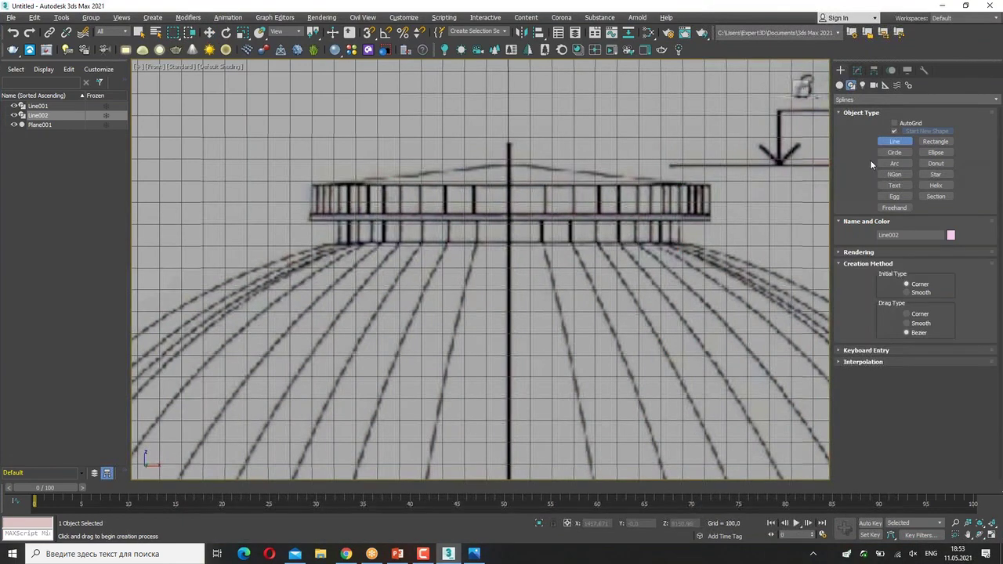
middle_click_drag(509, 157, 359, 144)
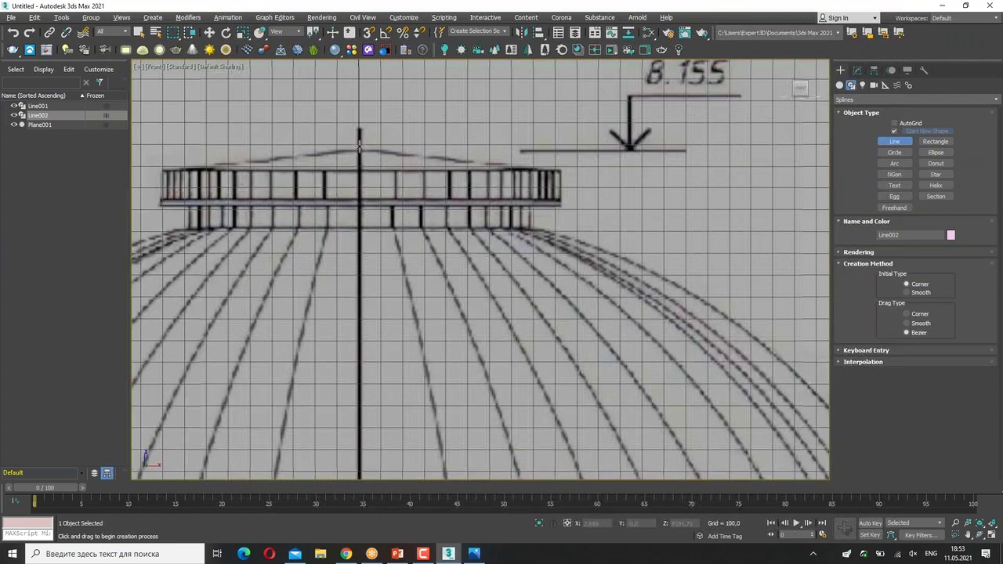
left_click(359, 147)
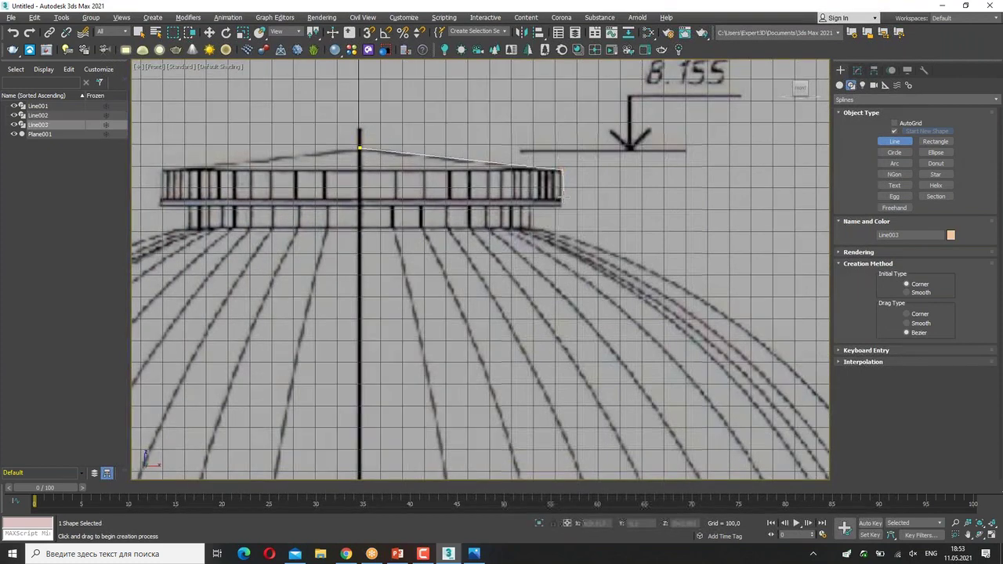
left_click(562, 205)
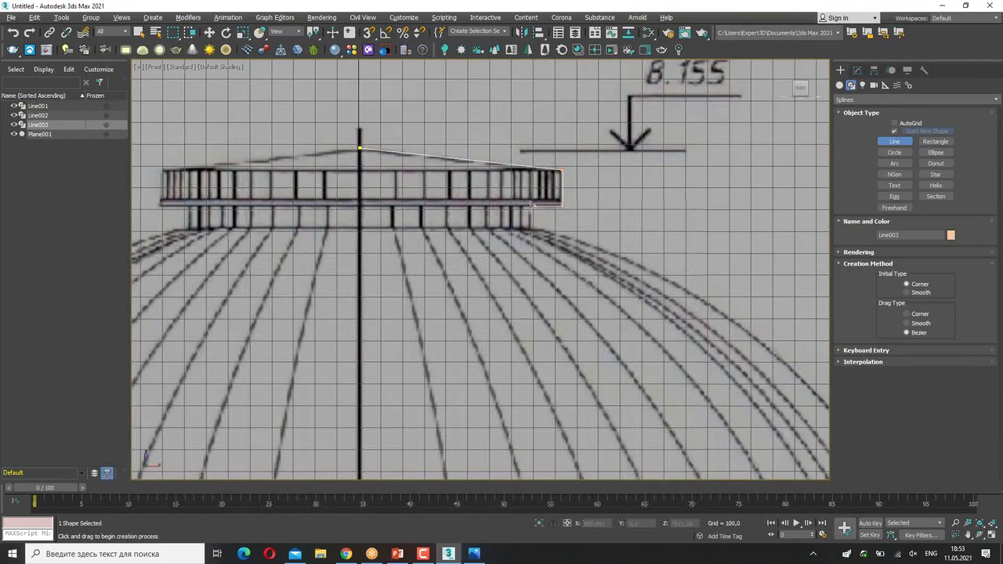
left_click(529, 206)
- Continue the profile down the dome curve to its base and close the spline
scroll(533, 229, "down", 5)
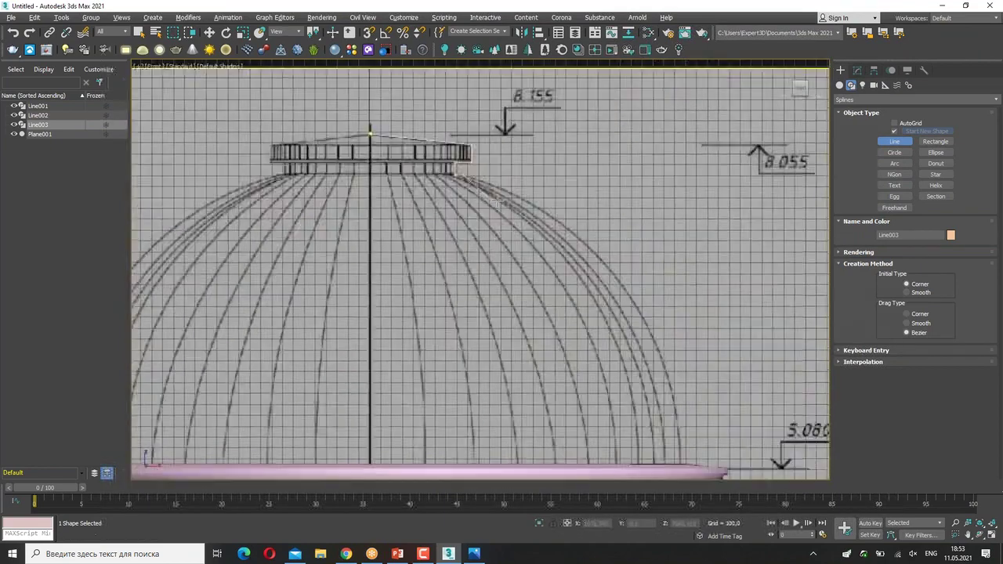
left_click(547, 220)
left_click(609, 303)
left_click(624, 387)
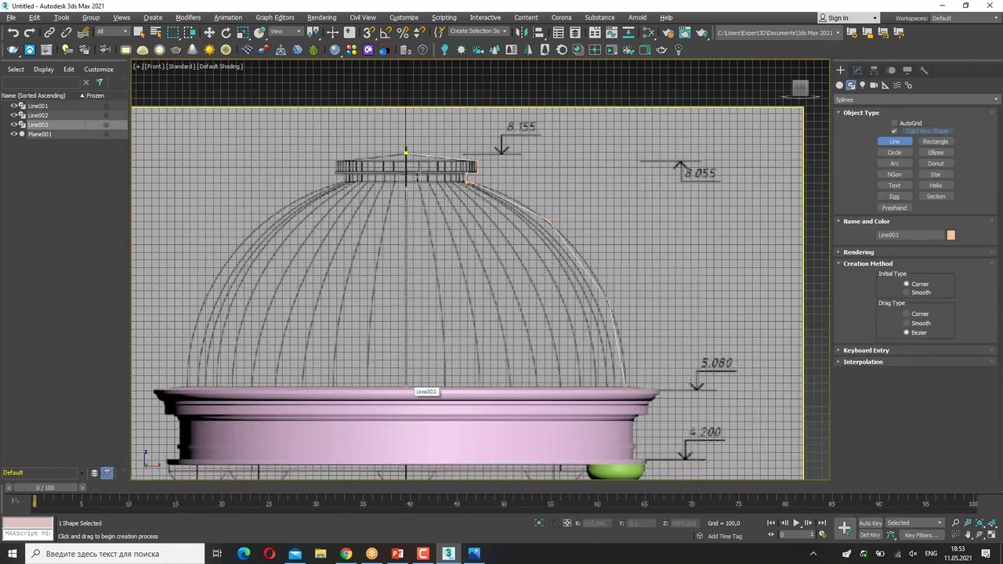
left_click(405, 153)
left_click(482, 286)
mouse_move(613, 390)
left_mouse_down()
mouse_move(577, 213)
mouse_move(400, 188)
mouse_move(396, 155)
left_mouse_up()
mouse_move(466, 202)
left_mouse_down()
mouse_move(439, 341)
mouse_move(572, 404)
left_mouse_up()
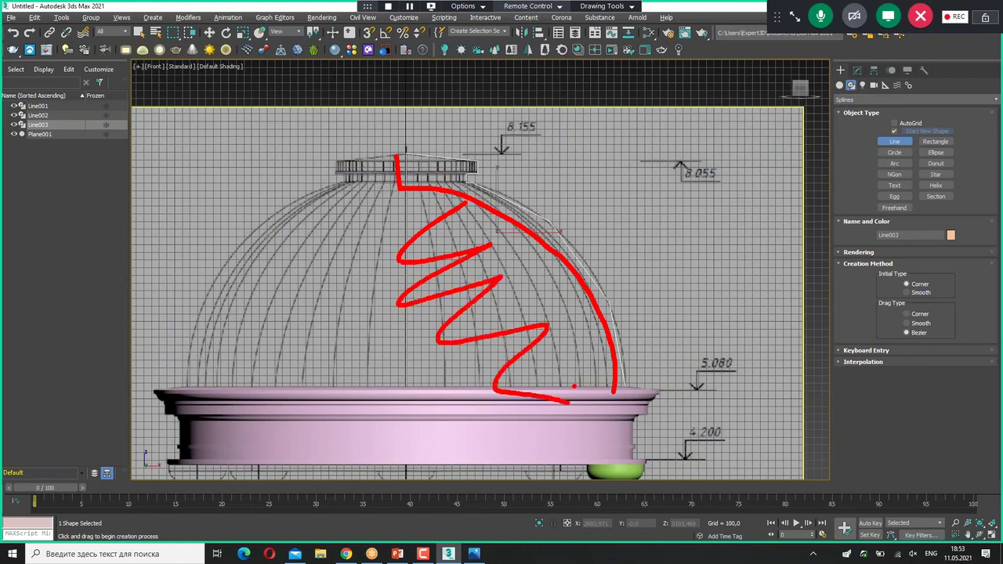
key("Escape")
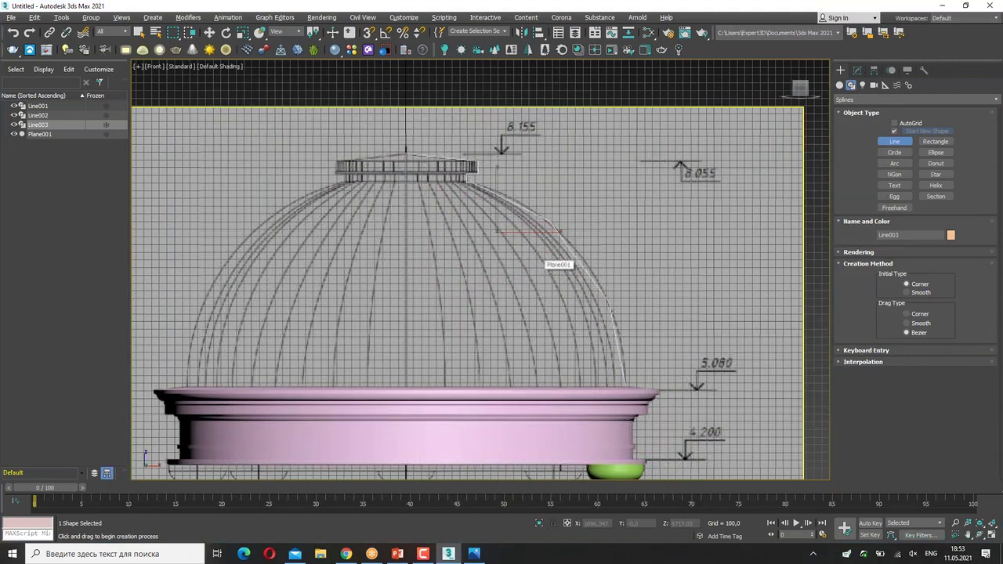
left_click(857, 70)
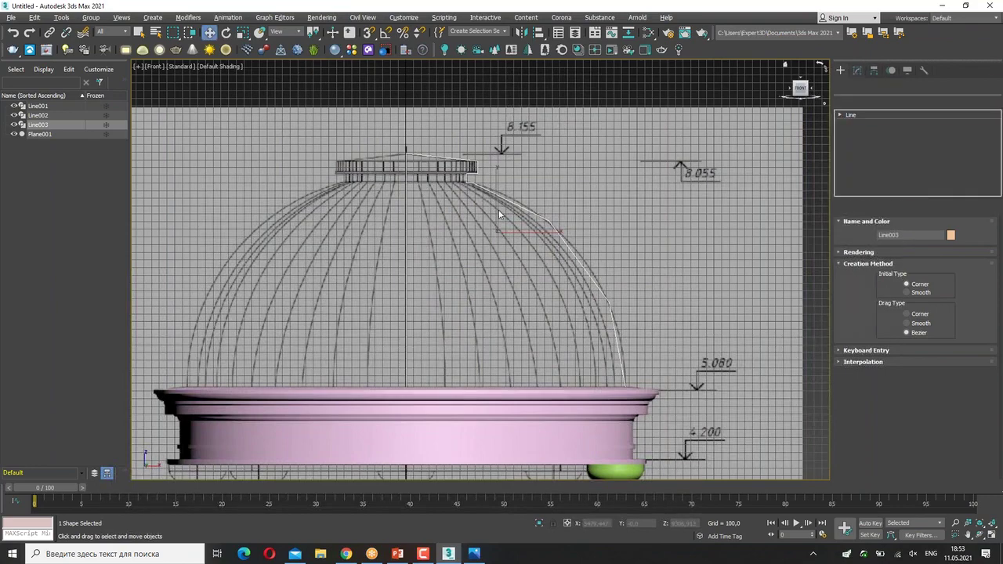
- Shift Line003 into place and refine three new points on its vertical segment
key("w")
mouse_move(519, 224)
left_mouse_down()
mouse_move(507, 184)
mouse_move(521, 225)
left_mouse_up()
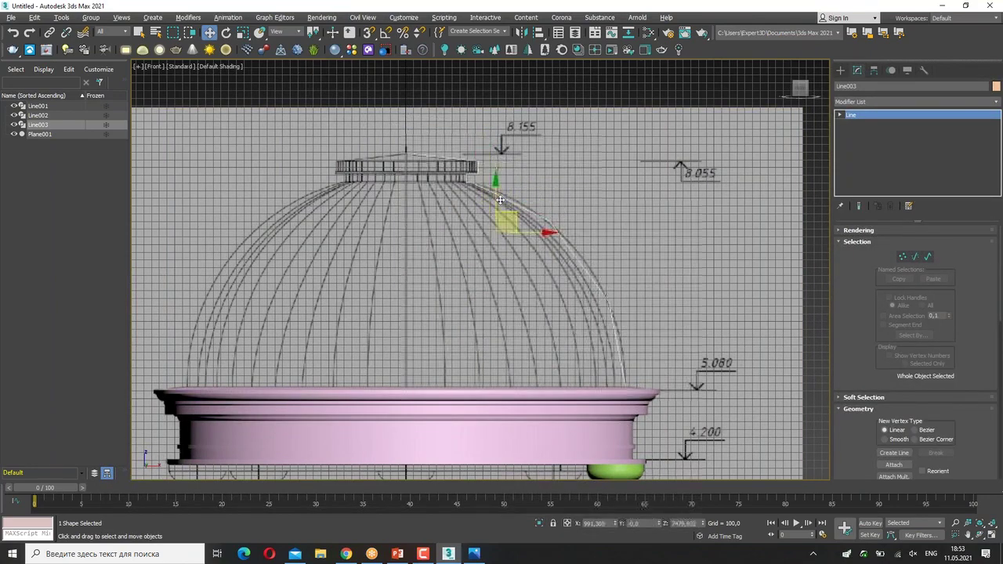
key("1")
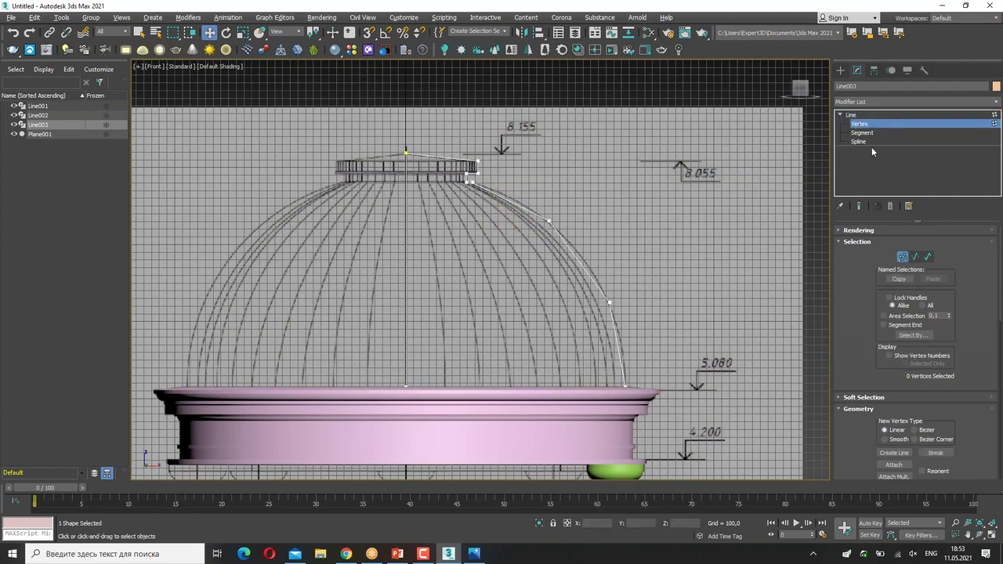
scroll(849, 350, "down", 3)
left_click(894, 420)
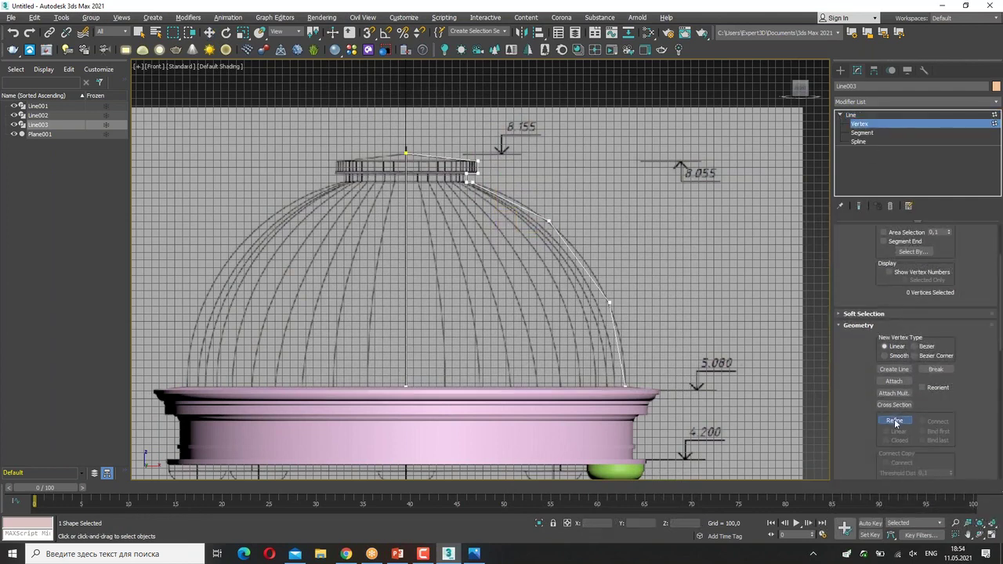
left_click(406, 182)
left_click(406, 198)
left_click(407, 280)
- Move the new points and the base point out onto the dome's outer curve
key("w")
left_click(405, 198)
mouse_move(427, 187)
left_mouse_down()
mouse_move(479, 173)
mouse_move(414, 218)
left_mouse_up()
left_click(405, 223)
mouse_move(416, 208)
left_mouse_down()
mouse_move(549, 211)
mouse_move(548, 222)
left_mouse_up()
left_click_drag(406, 281, 600, 304)
left_click_drag(406, 386, 639, 387)
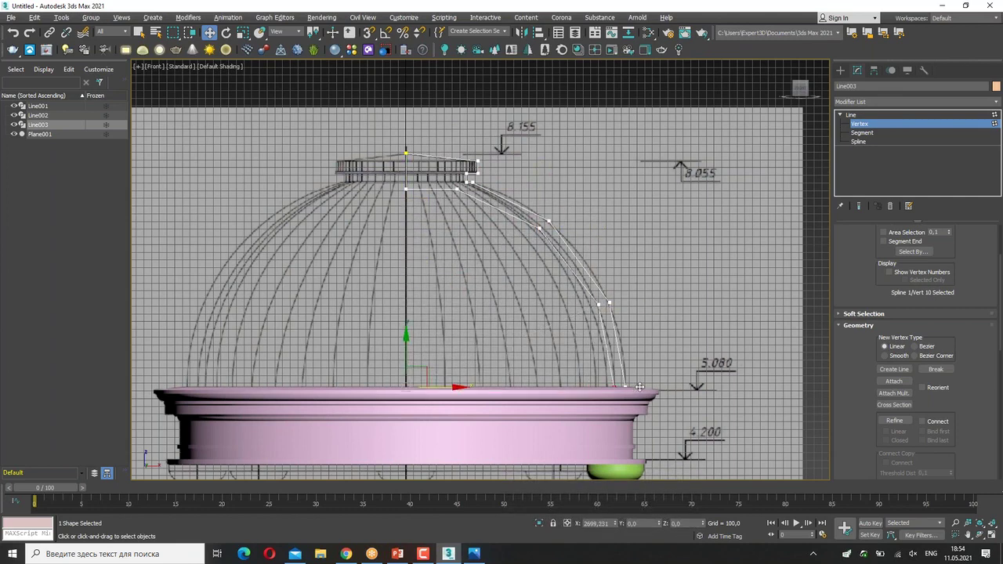
left_click_drag(640, 387, 641, 386)
left_click(626, 268)
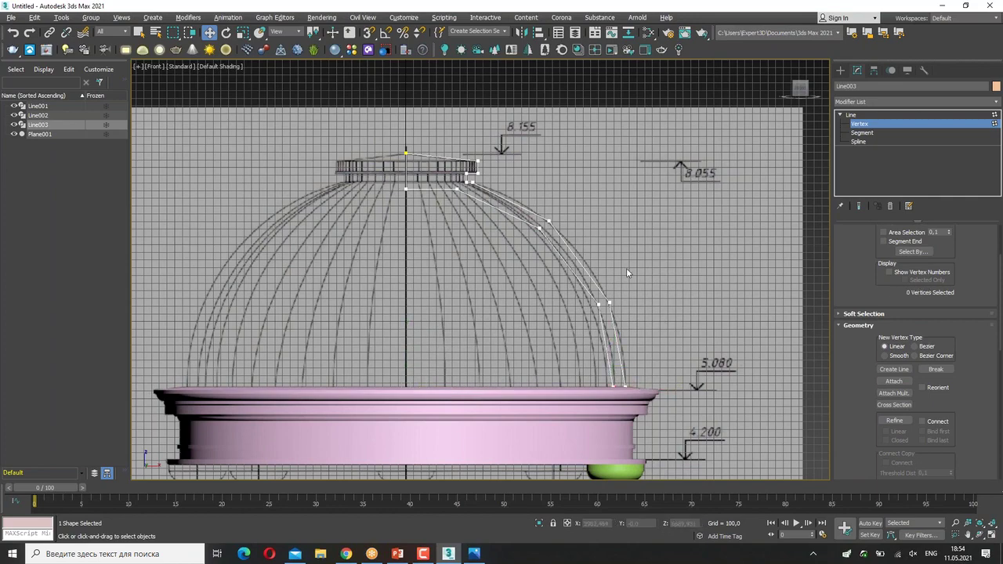
- Select the four points along the dome curve and bring up their quad menu
scroll(626, 268, "up", 2)
scroll(477, 155, "up", 2)
left_click_drag(441, 106, 486, 141)
left_click_drag(529, 223, 568, 249, "ctrl")
right_click(528, 176)
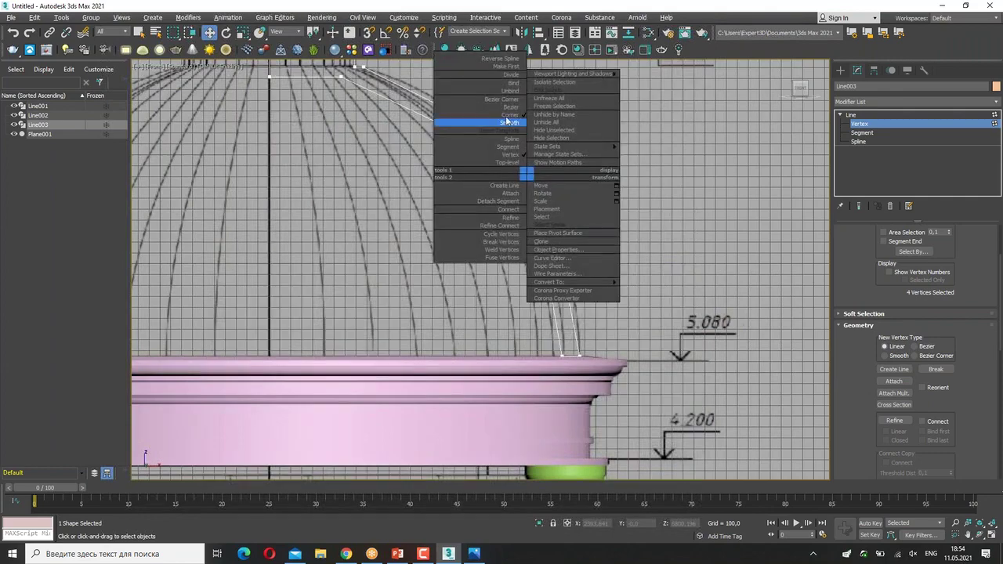
- Make the selected dome points Bezier and reset their tangents to a smooth arc
left_click(508, 107)
right_click(470, 126)
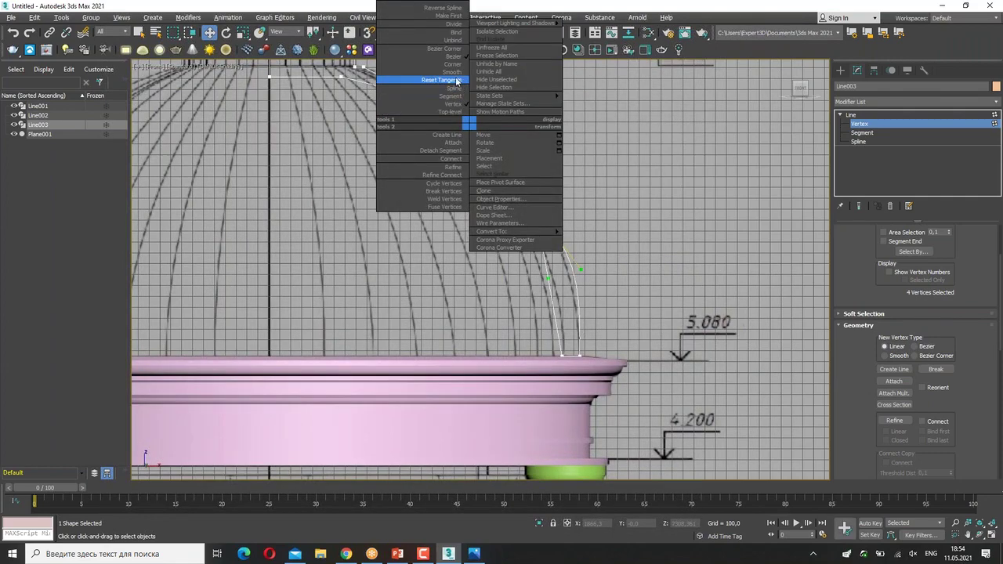
left_click(456, 81)
left_click(558, 154)
- Set the two bottom vertices to Bezier Corner and adjust their handles along the dome's base
left_click_drag(551, 345, 588, 362)
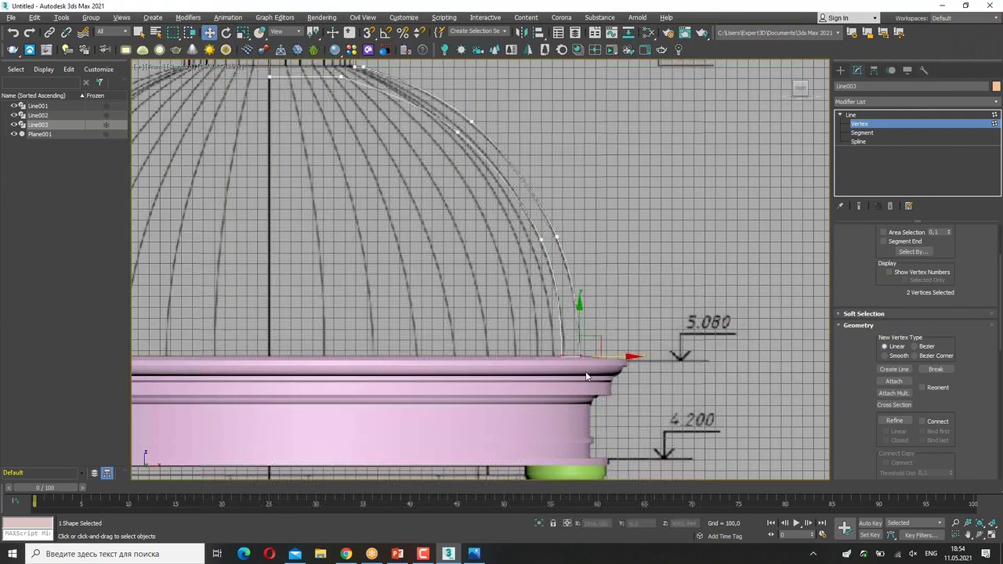
right_click(582, 368)
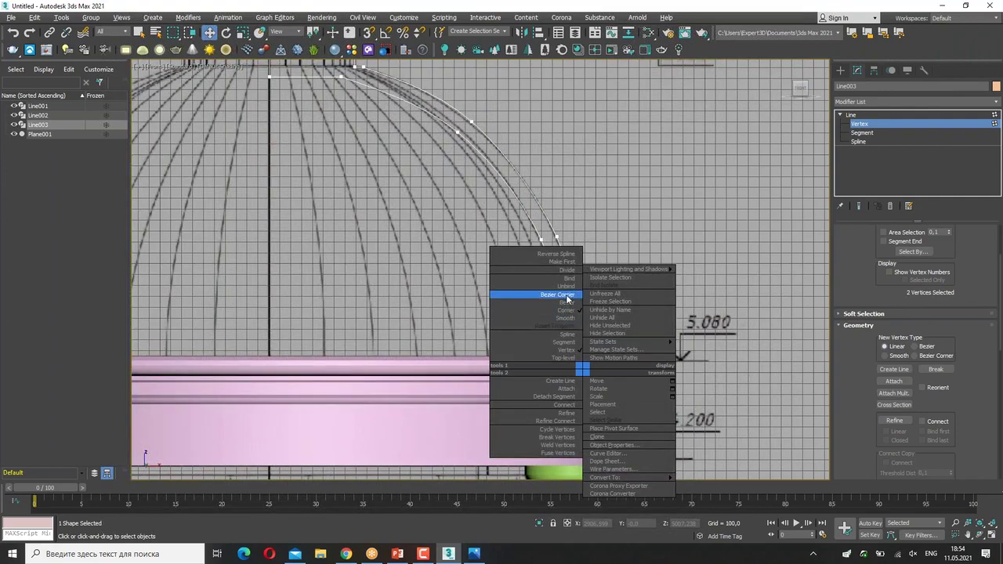
left_click(567, 296)
scroll(569, 333, "up", 4)
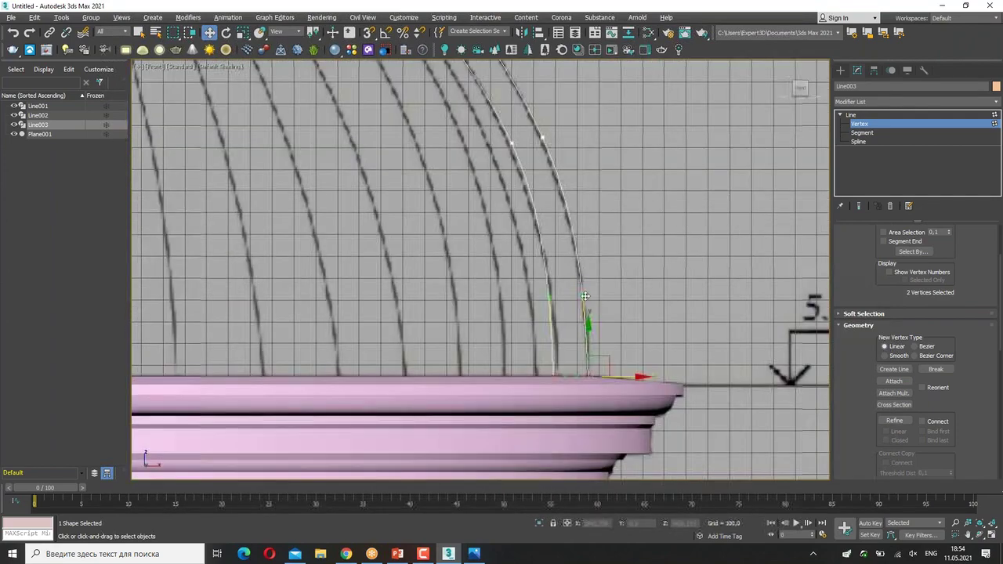
left_click_drag(596, 297, 555, 298)
left_click(554, 375)
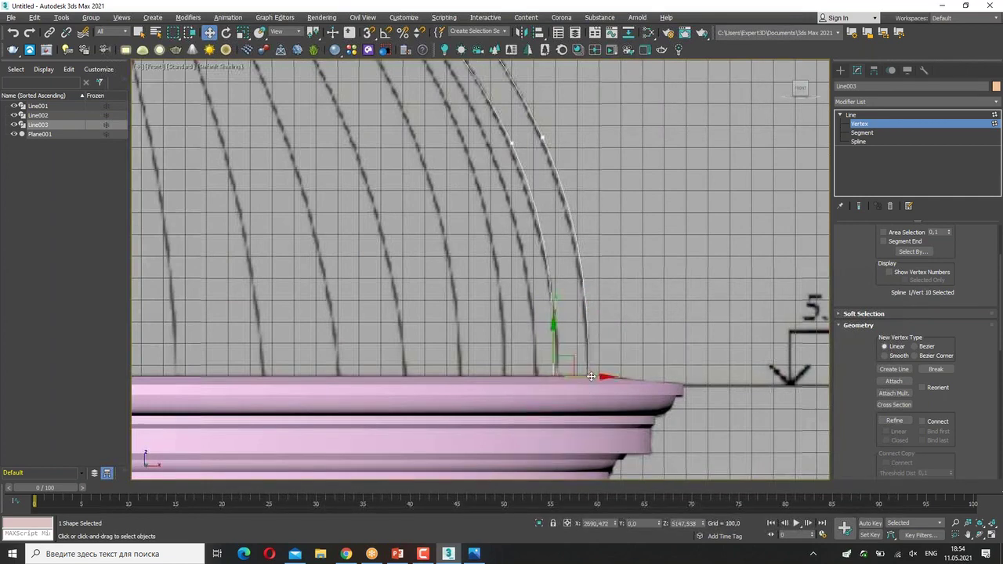
left_click(589, 376)
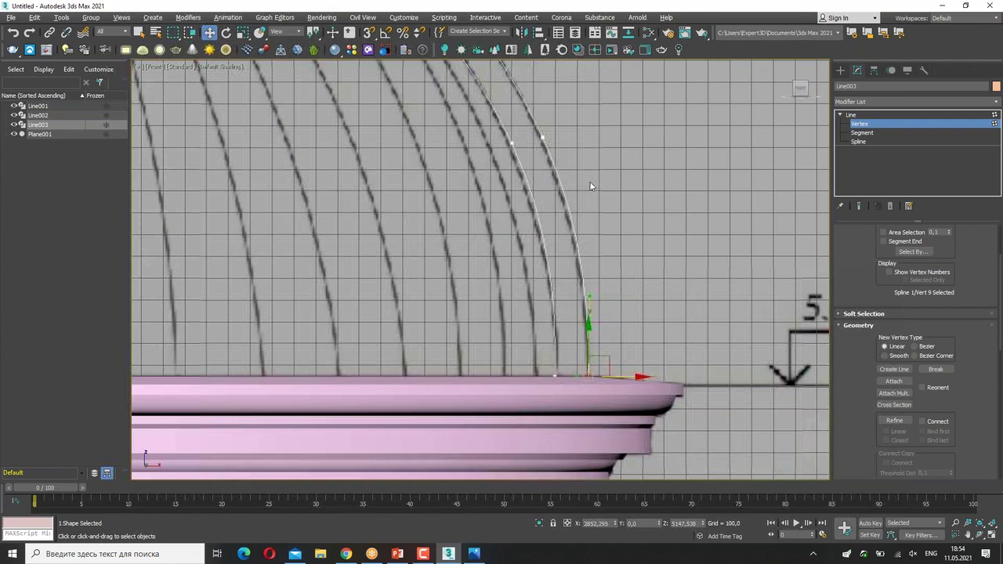
- Check the vertices up the dome curve and near the top, then exit Vertex level
scroll(589, 181, "up", 5)
left_click(529, 203)
scroll(573, 203, "down", 1)
scroll(572, 203, "down", 1)
scroll(572, 202, "down", 3)
scroll(333, 134, "up", 3)
left_click(314, 130)
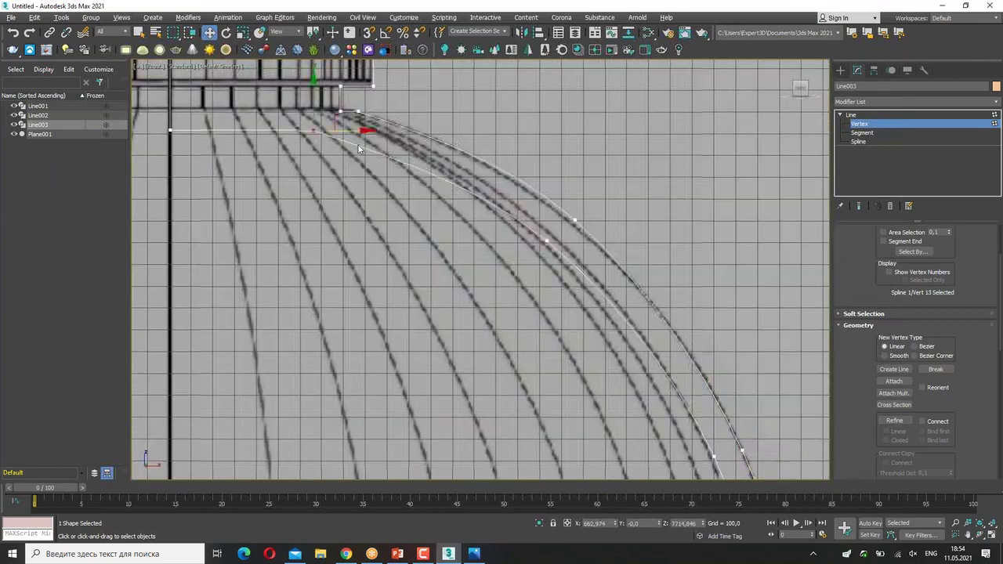
scroll(285, 123, "down", 1)
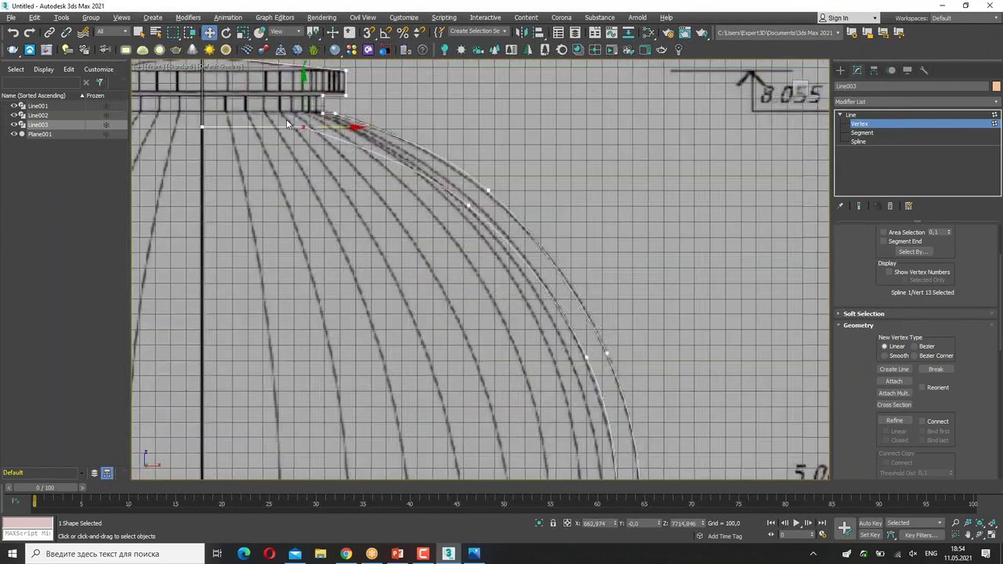
left_click(864, 125)
scroll(799, 105, "down", 5)
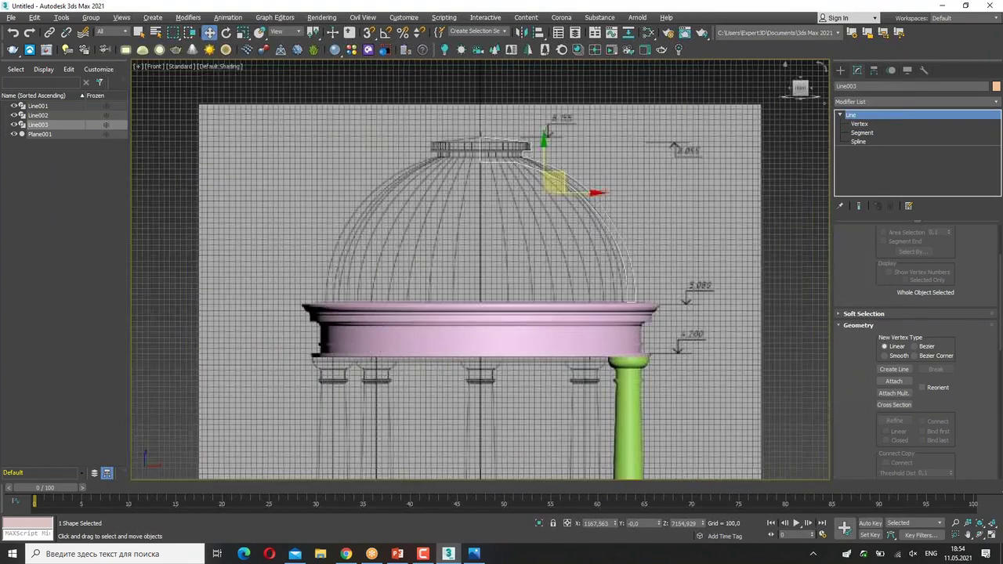
left_click(869, 102)
left_click_drag(992, 136, 997, 217)
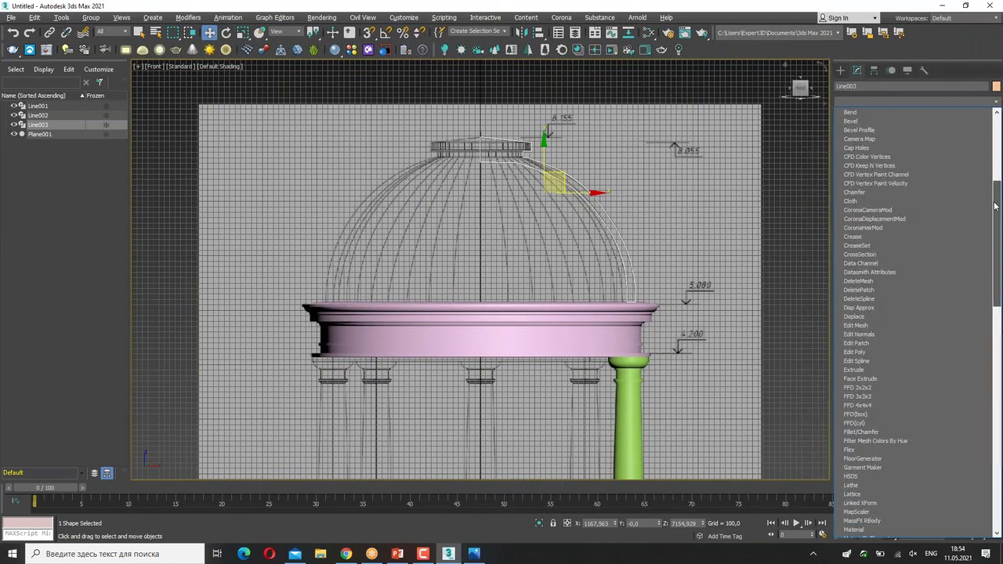
- Add a Lathe modifier to Line003 aligned to Min to form the dome
left_click_drag(997, 217, 997, 252)
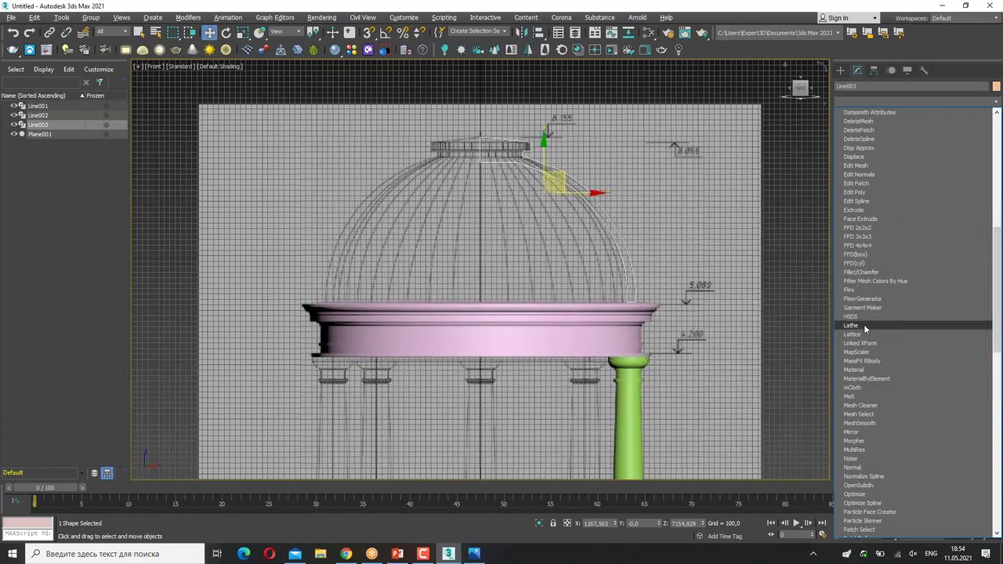
left_click(863, 325)
left_click(889, 362)
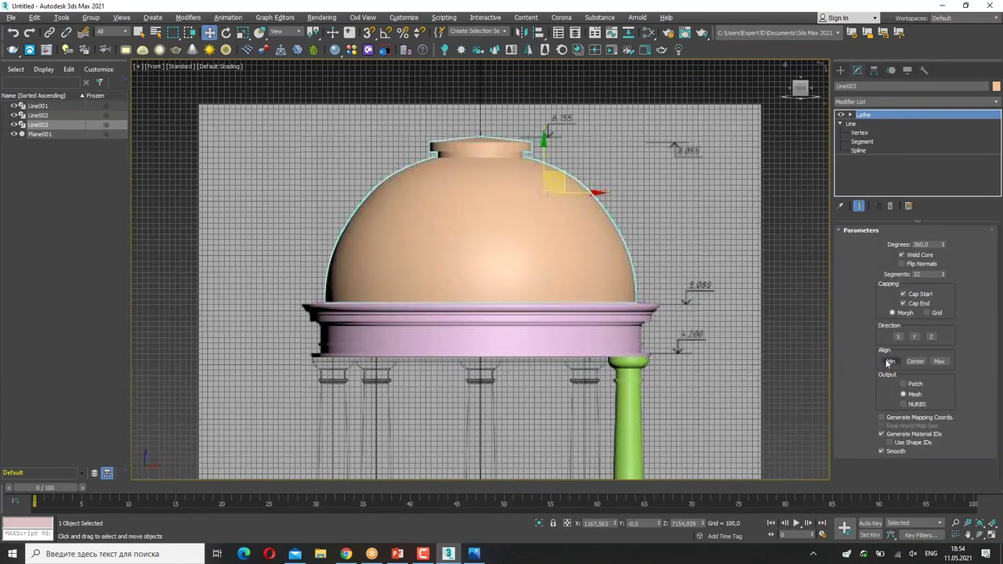
scroll(719, 342, "down", 3)
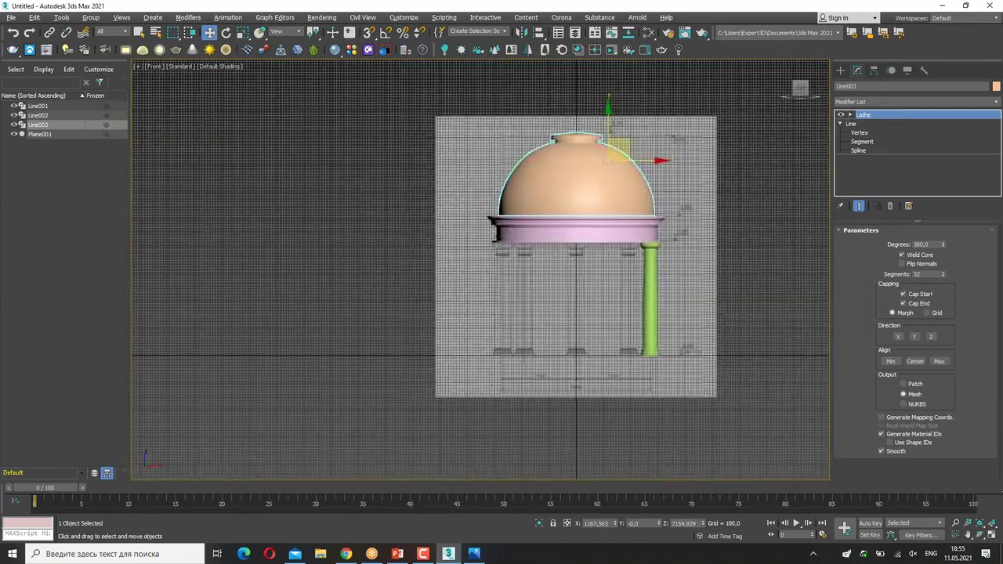
- Show the four-viewport layout and orbit the Perspective view to inspect the dome
key("alt+w")
scroll(338, 177, "down", 2)
scroll(338, 177, "down", 3)
scroll(338, 177, "down", 3)
scroll(547, 202, "down", 2)
mouse_move(679, 314)
middle_mouse_down("alt")
mouse_move(683, 236)
mouse_move(678, 307)
middle_mouse_up("alt")
scroll(713, 355, "down", 2)
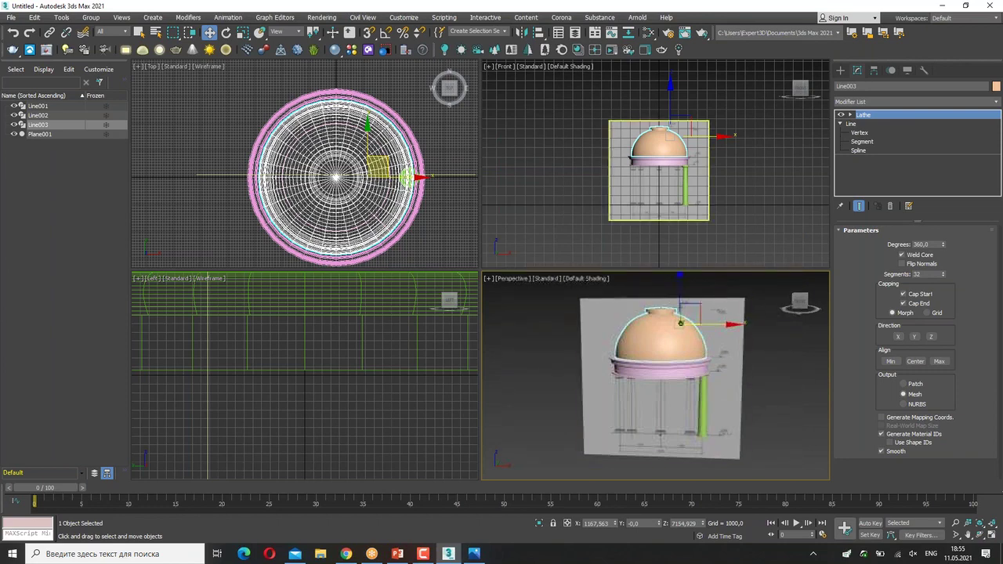
left_click(740, 352)
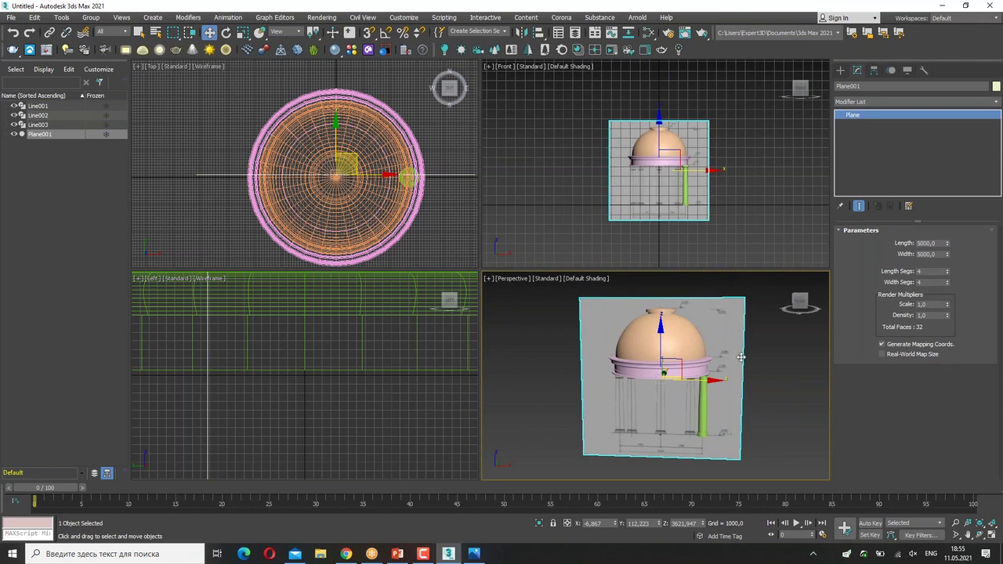
- Delete Plane001, leaving only the column, entablature ring and dome
scroll(642, 205, "up", 4)
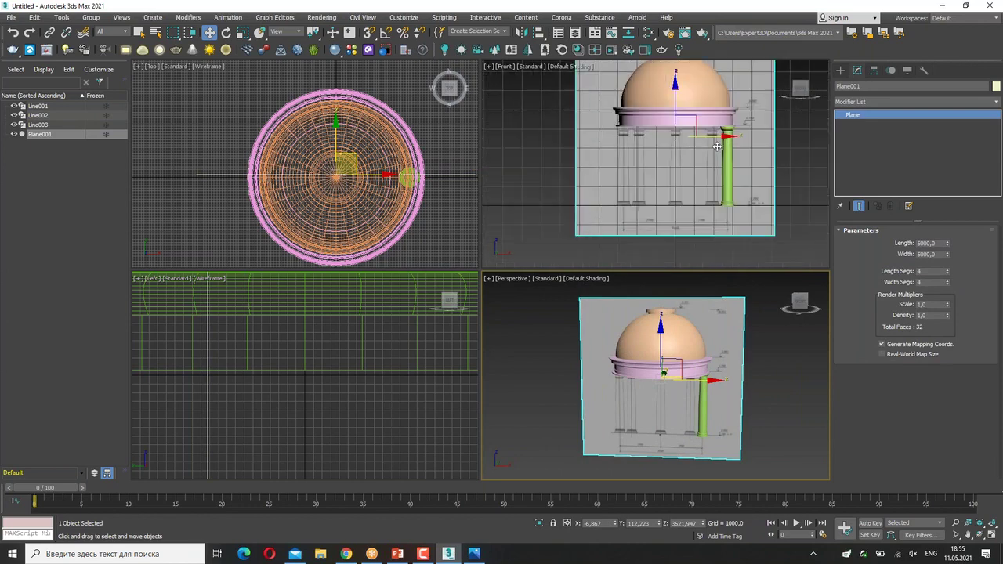
scroll(716, 145, "up", 2)
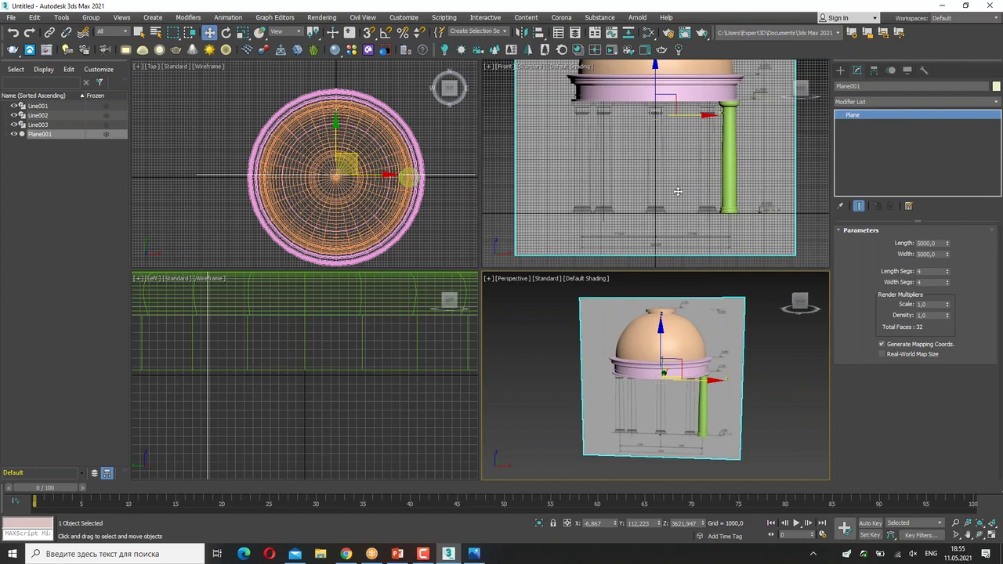
left_click_drag(580, 100, 585, 168)
left_click_drag(732, 98, 728, 204)
left_click_drag(603, 99, 620, 198)
left_click(623, 180)
left_click_drag(649, 98, 653, 186)
left_click_drag(710, 100, 715, 241)
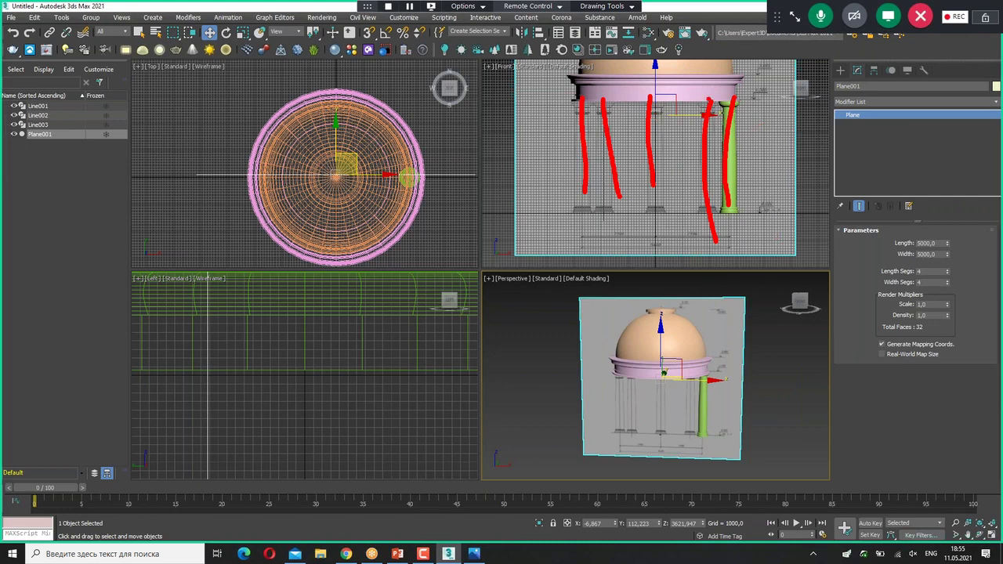
key("Escape")
scroll(578, 157, "down", 2)
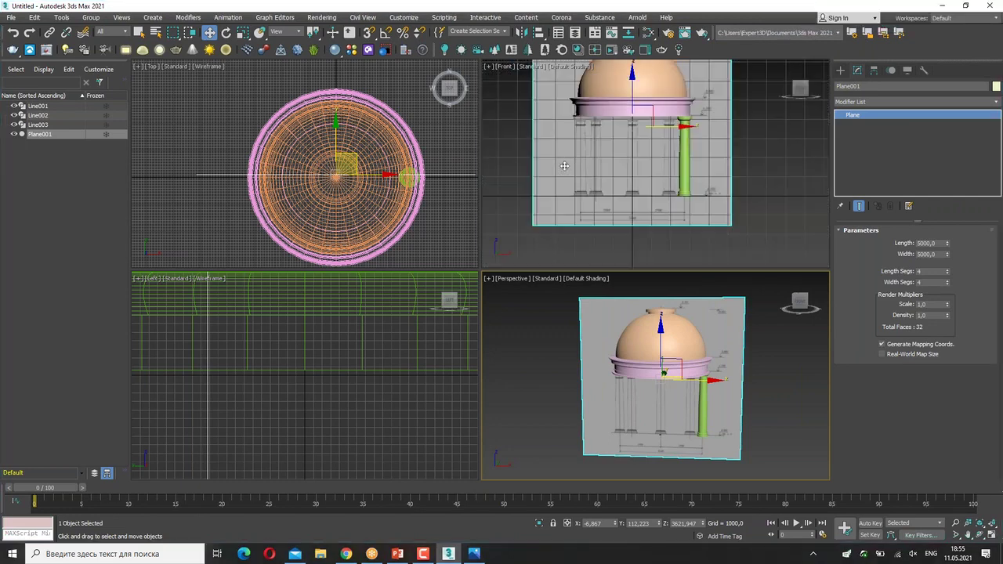
middle_click_drag(564, 165, 576, 192)
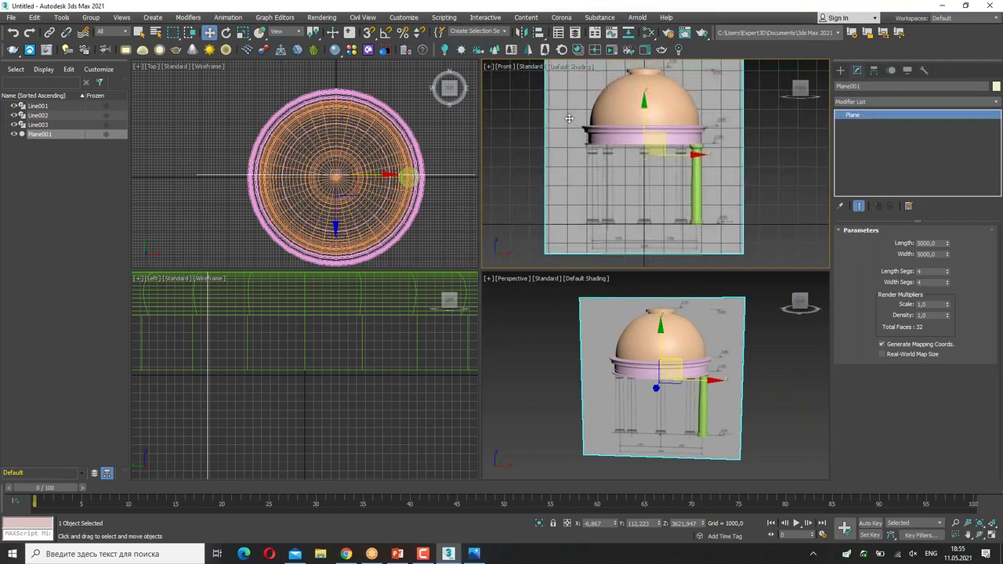
key("Delete")
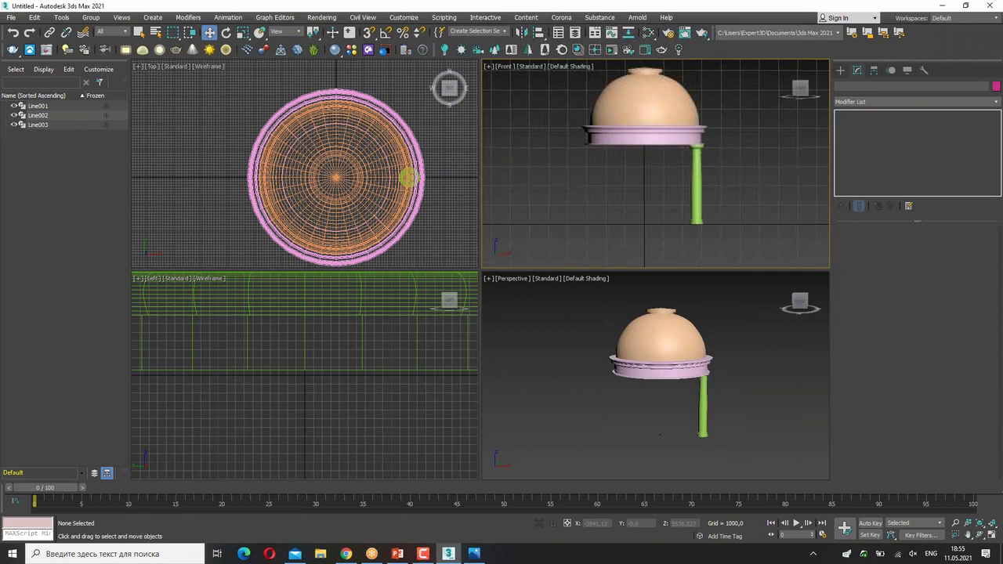
- Draw a standard-primitive cylinder as a base disc centred under the dome and set its height
left_click(841, 70)
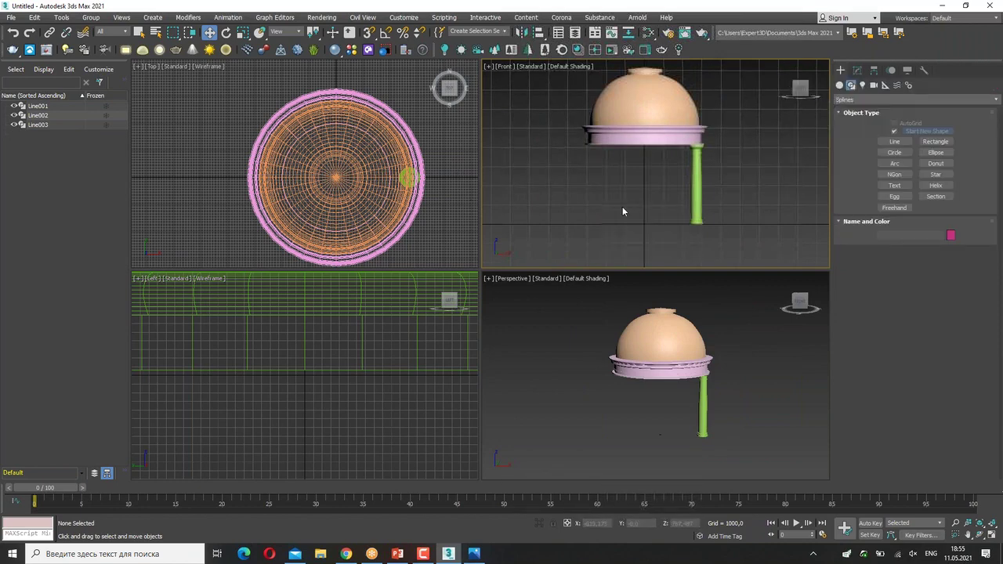
left_click(839, 84)
left_click(896, 155)
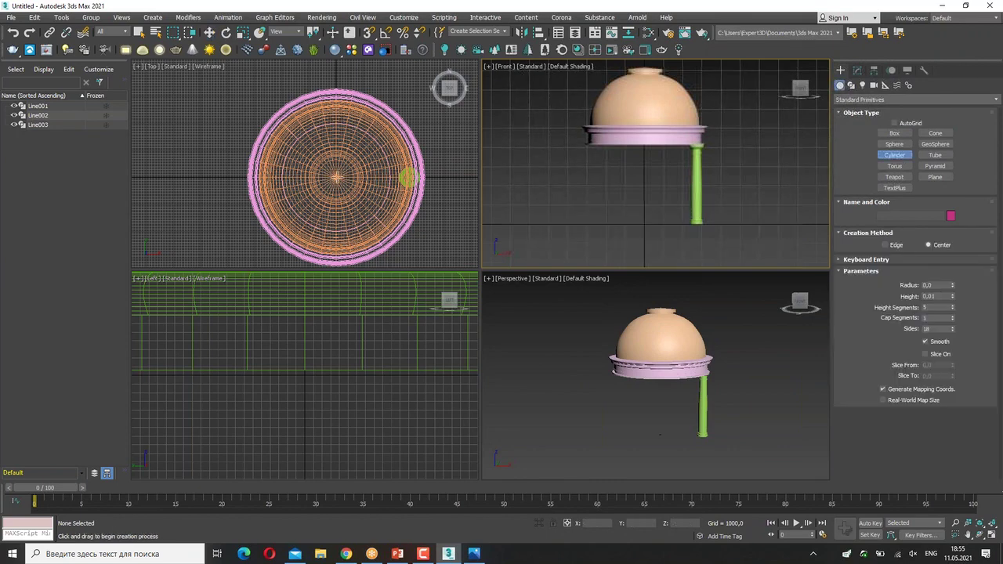
left_click_drag(336, 178, 438, 215)
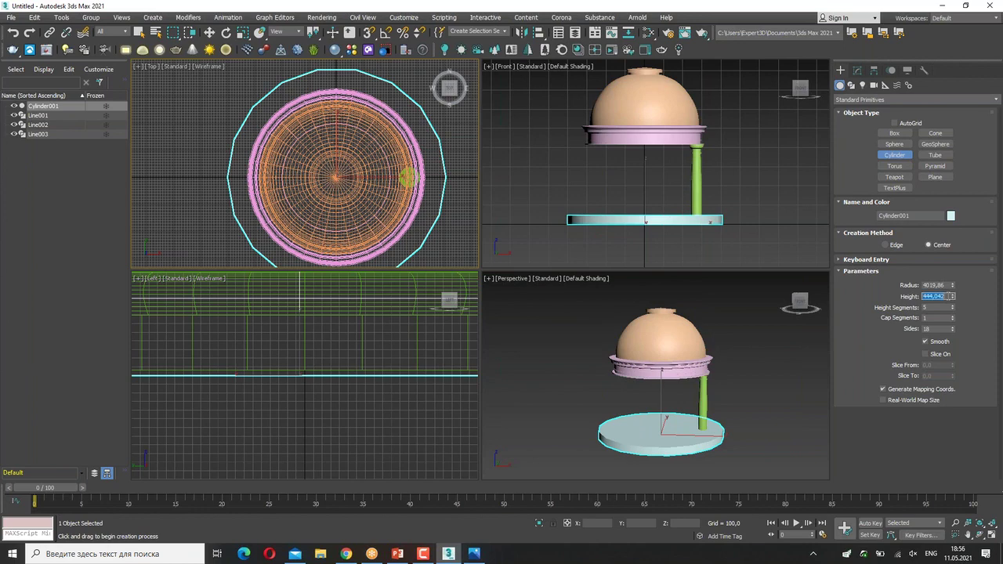
type("15")
key("Return")
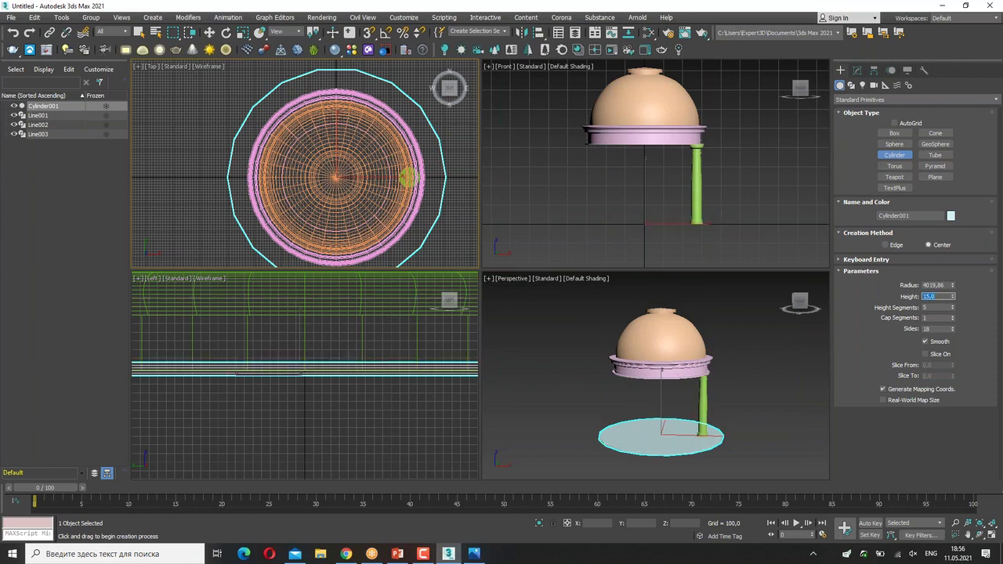
type("0")
key("Return")
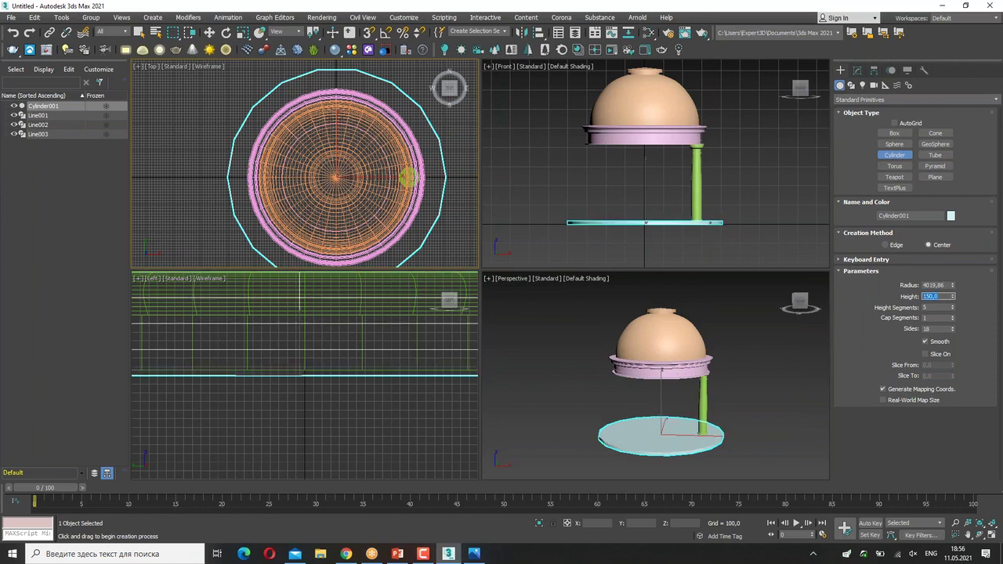
- Shrink the base disc's radius to about 3417
scroll(650, 241, "up", 5)
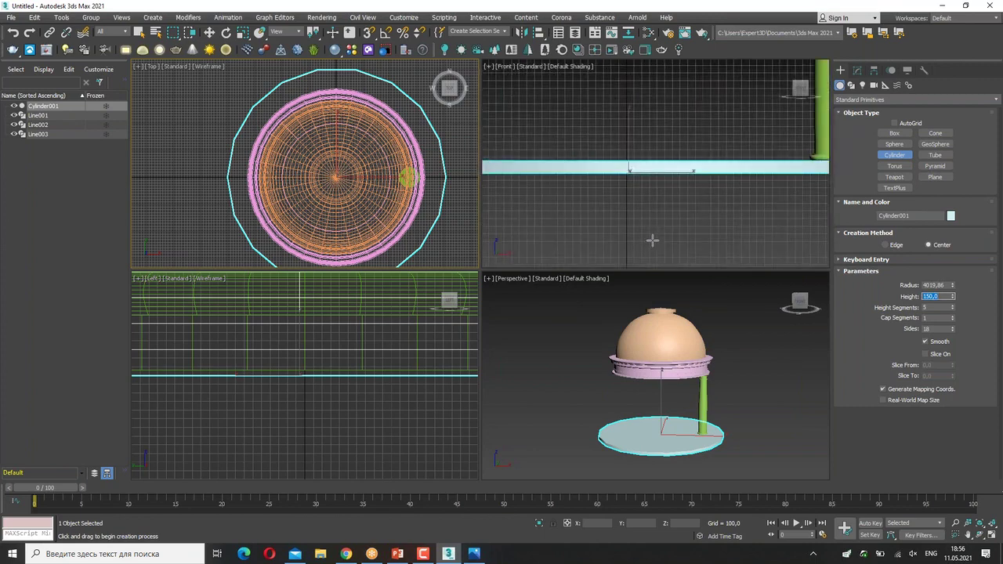
middle_click_drag(661, 207, 565, 216)
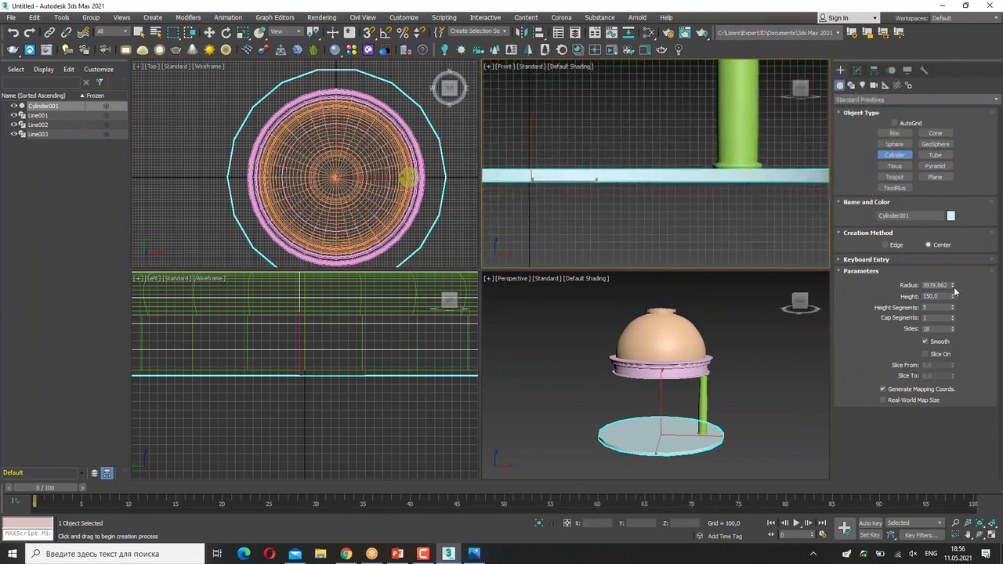
left_click_drag(952, 287, 952, 296)
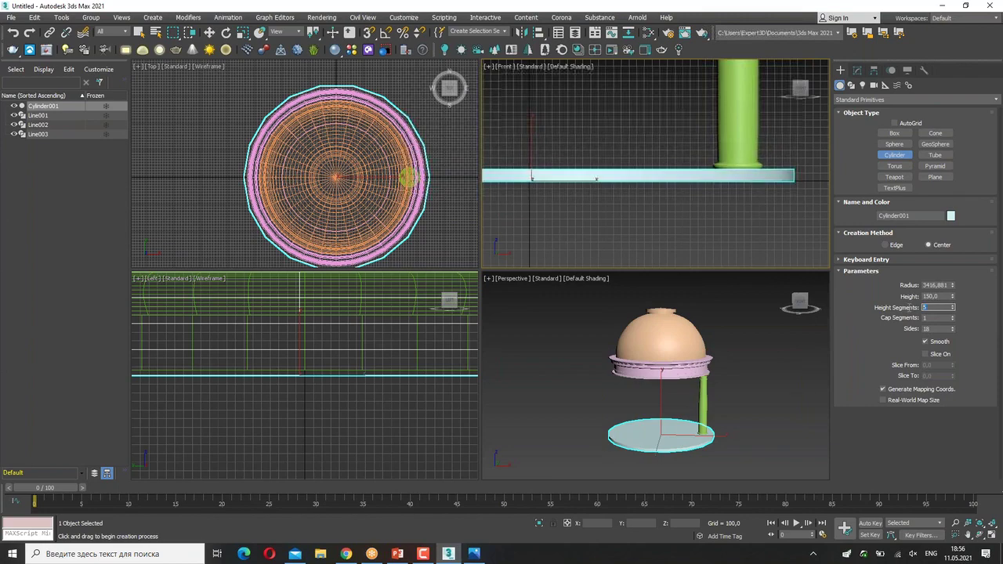
- Give the disc one height segment and 64 sides, then activate Select and Move in the Top view
middle_click_drag(356, 375, 221, 405)
scroll(425, 383, "down", 2)
scroll(431, 380, "down", 2)
scroll(439, 378, "down", 2)
scroll(286, 377, "down", 2)
scroll(317, 358, "up", 4)
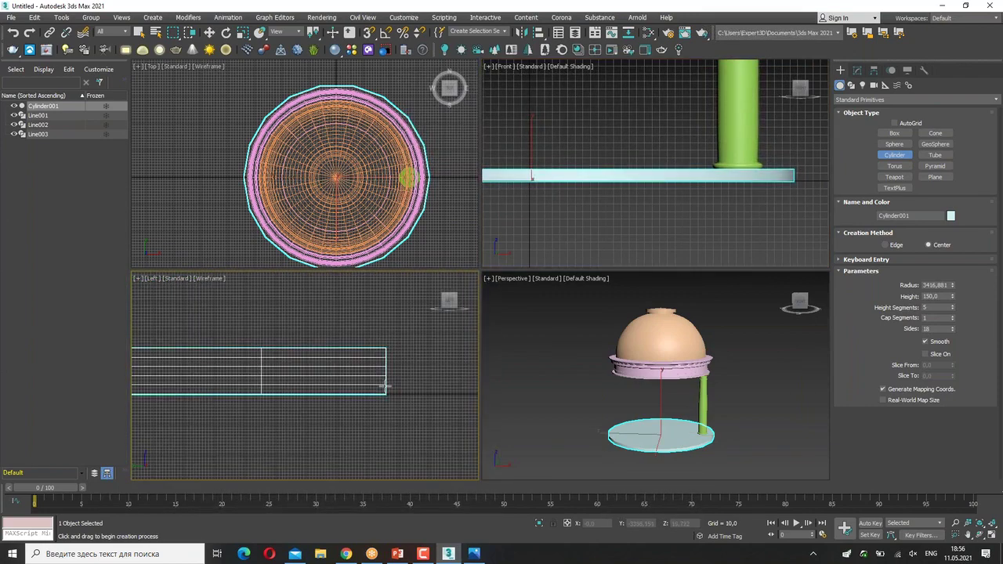
left_click_drag(952, 311, 922, 339)
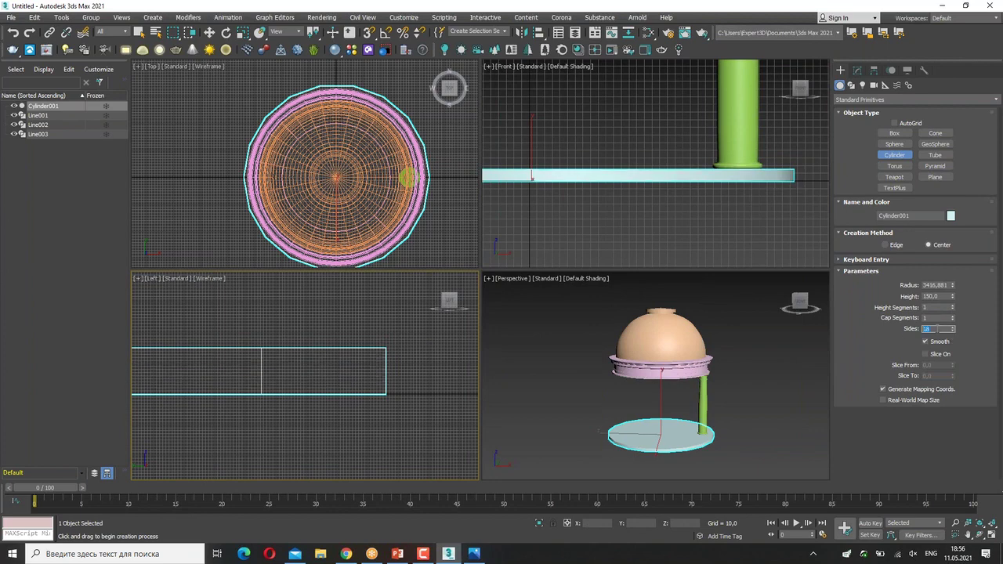
type("64")
key("Return")
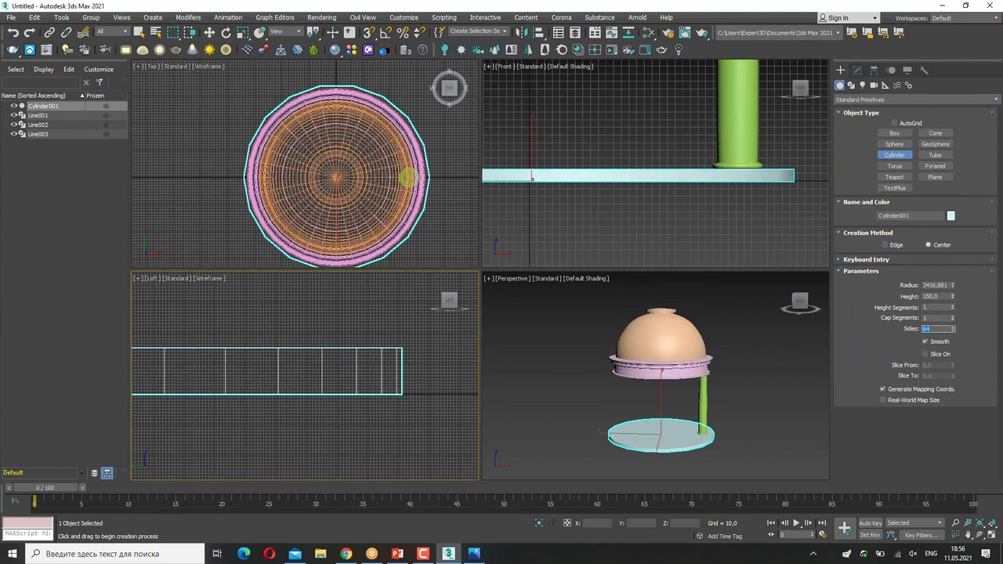
left_click(209, 32)
left_click(369, 179)
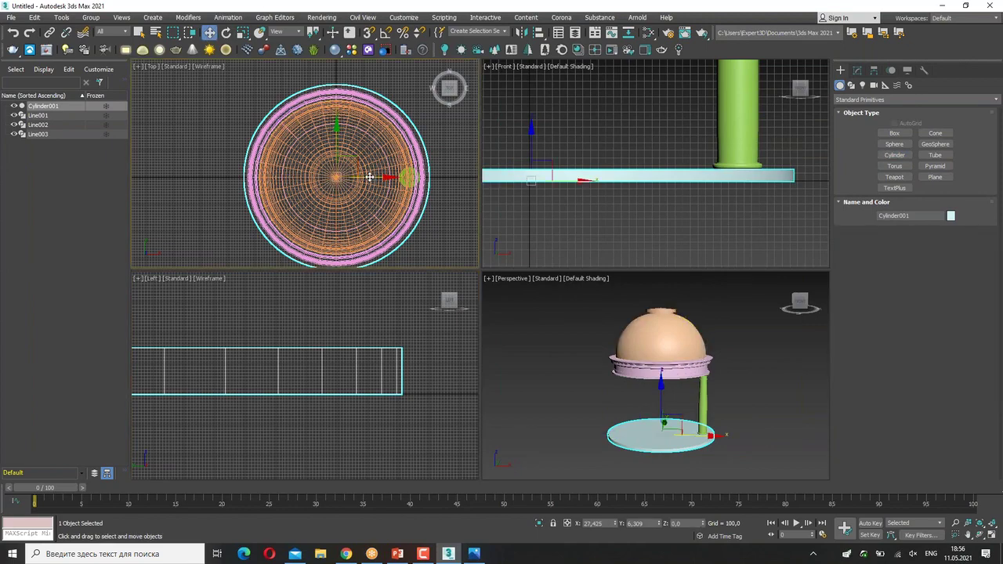
- Lower the base disc in the Front view so it sits below the column foot, then deselect it
left_click_drag(530, 141, 534, 154)
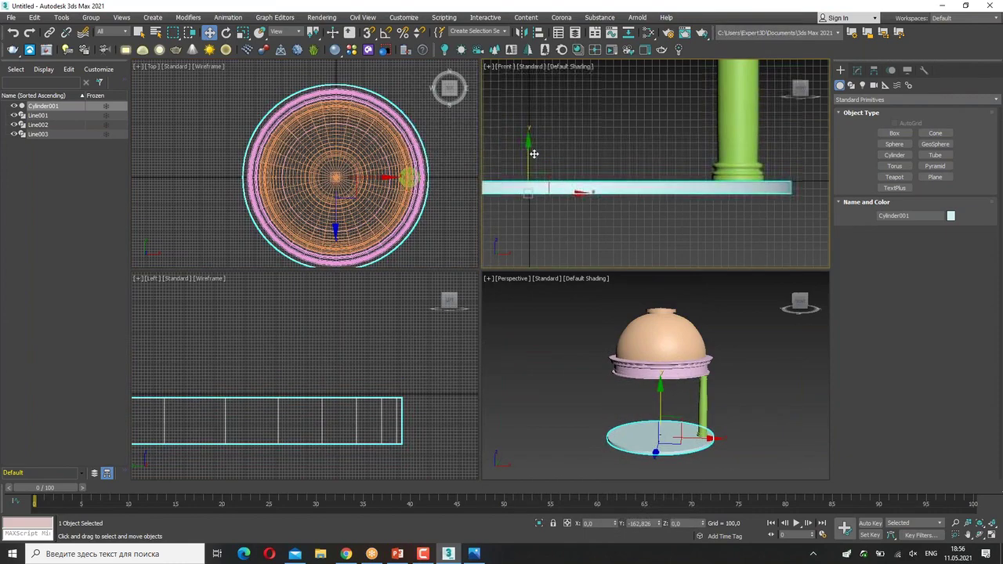
scroll(752, 190, "up", 8)
left_click_drag(643, 178, 644, 165)
scroll(644, 235, "down", 5)
scroll(636, 235, "down", 3)
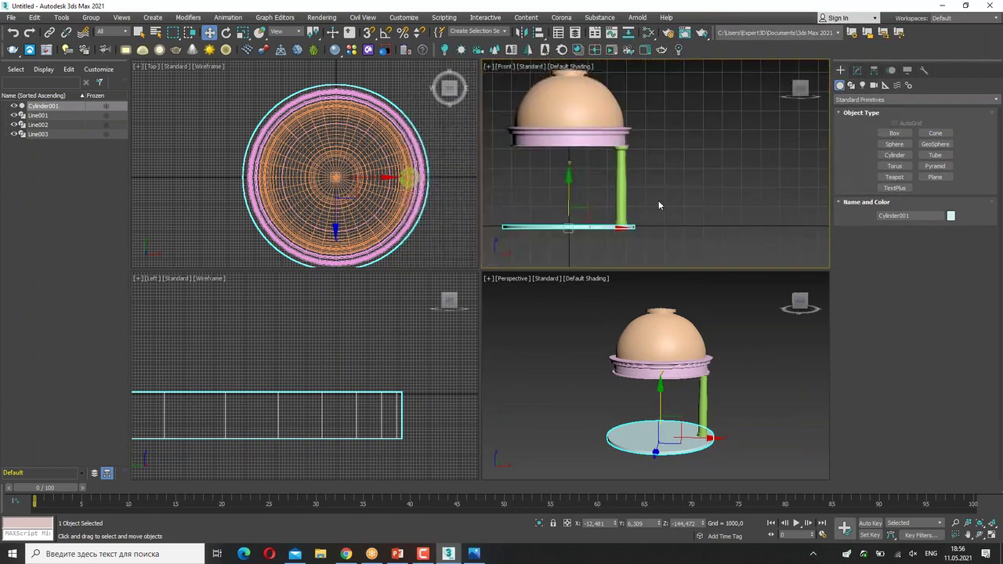
left_click(687, 196)
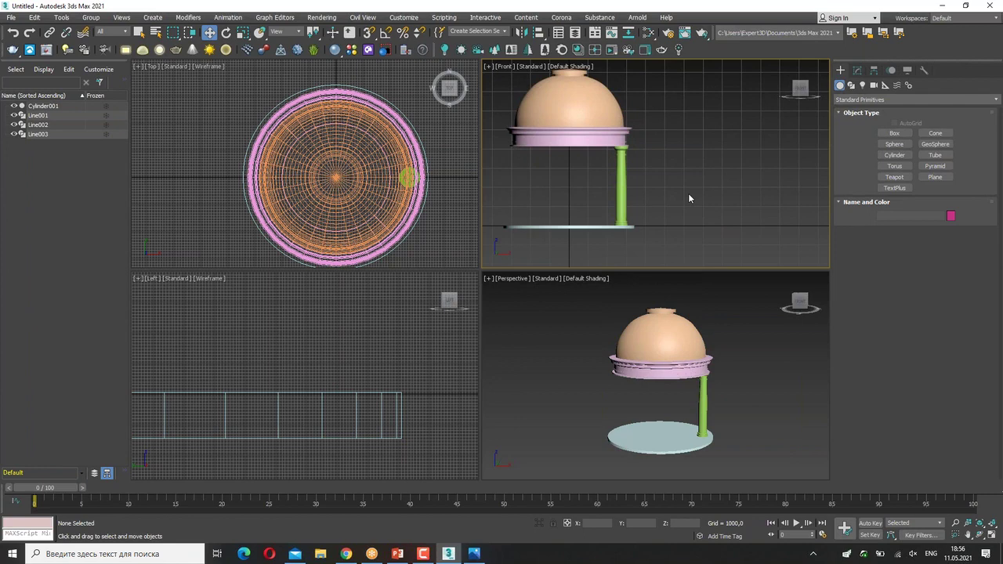
middle_click_drag(687, 198, 740, 199)
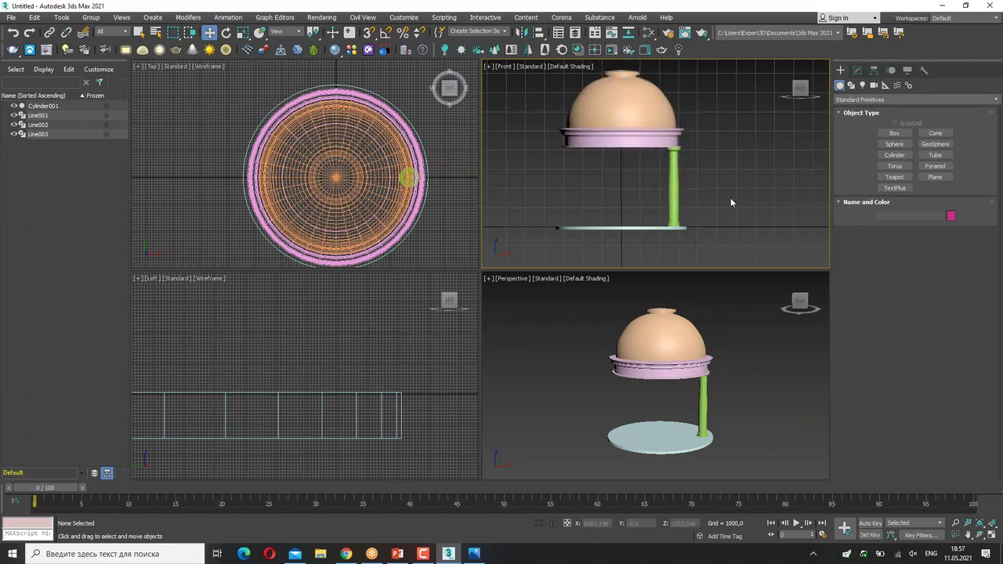
- Select the green column and bring up its pivot adjustment options
left_click(672, 182)
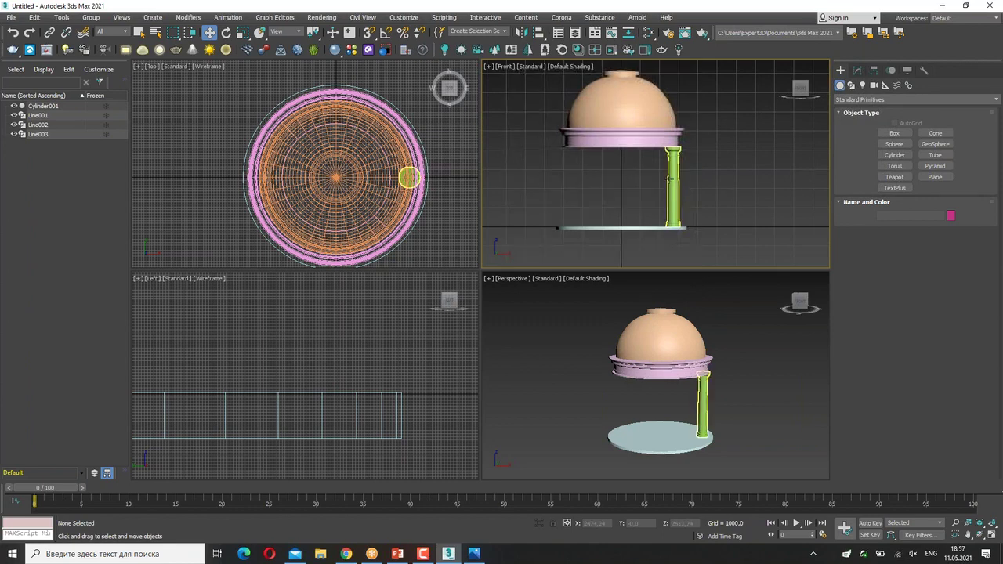
right_click(326, 172)
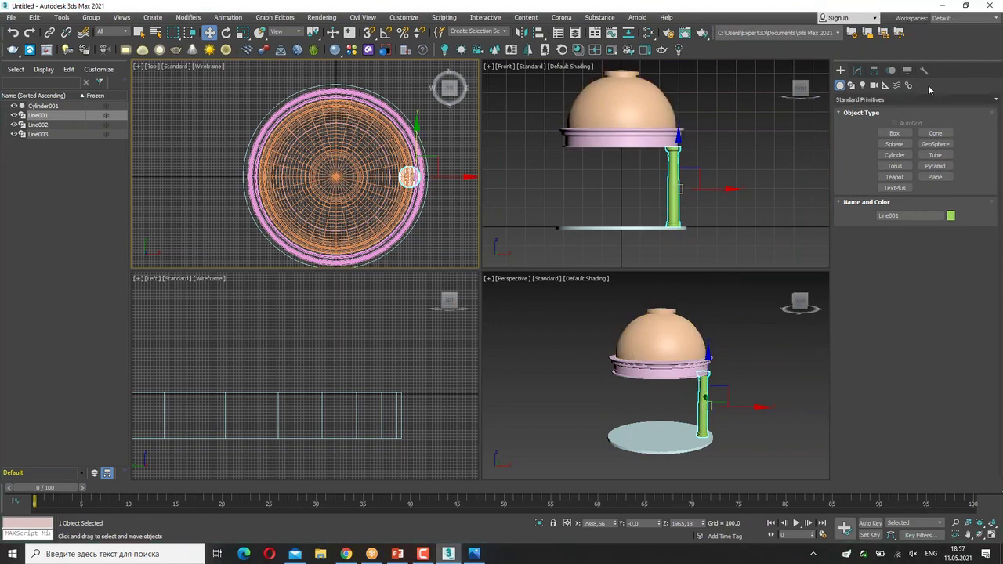
left_click(873, 70)
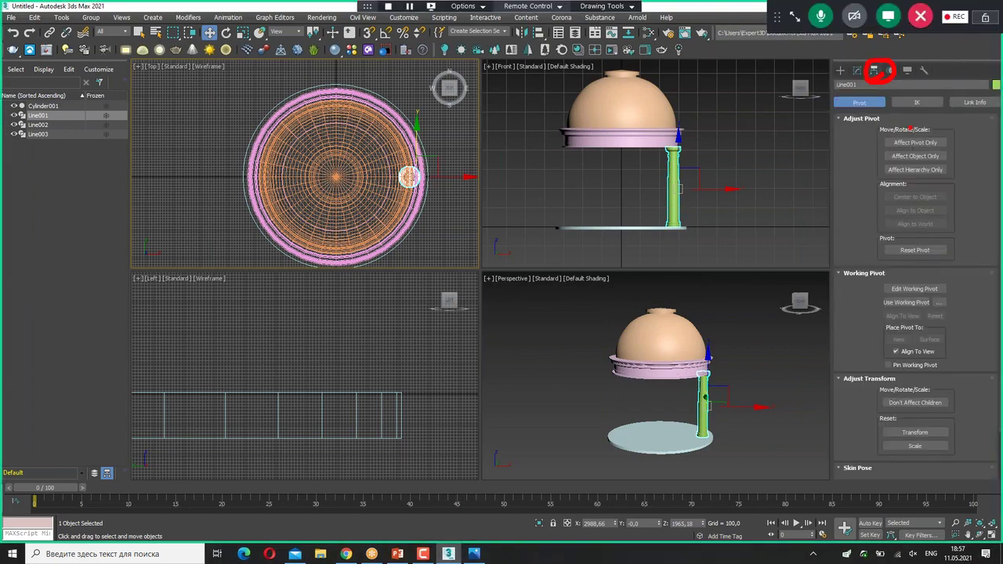
- Move only the column's pivot to the pavilion centre with Affect Pivot Only
left_click(915, 142)
mouse_move(427, 177)
left_mouse_down()
mouse_move(362, 178)
mouse_move(406, 189)
left_mouse_up()
scroll(362, 177, "up", 5)
scroll(419, 179, "up", 2)
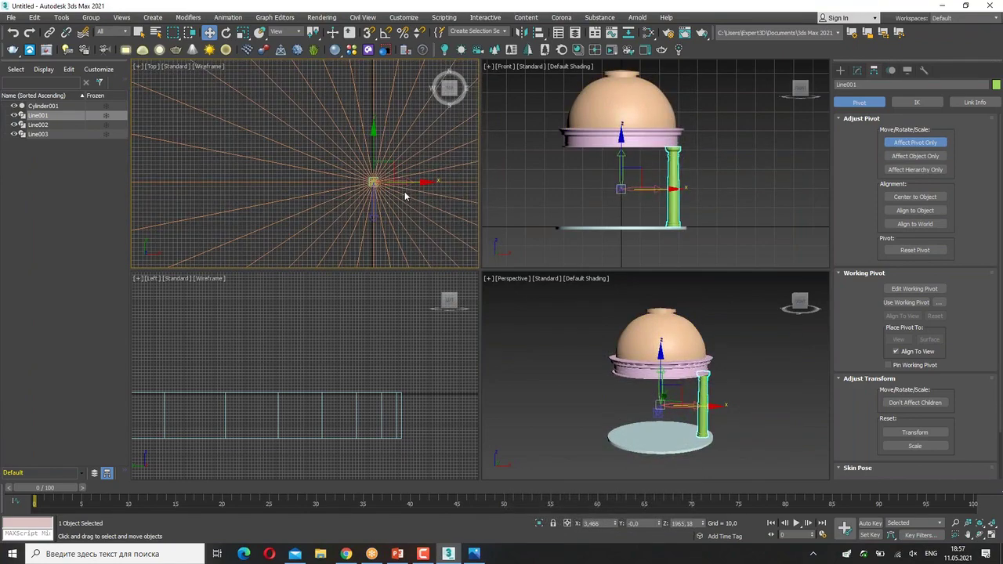
scroll(405, 195, "down", 4)
scroll(407, 193, "down", 3)
left_click(929, 142)
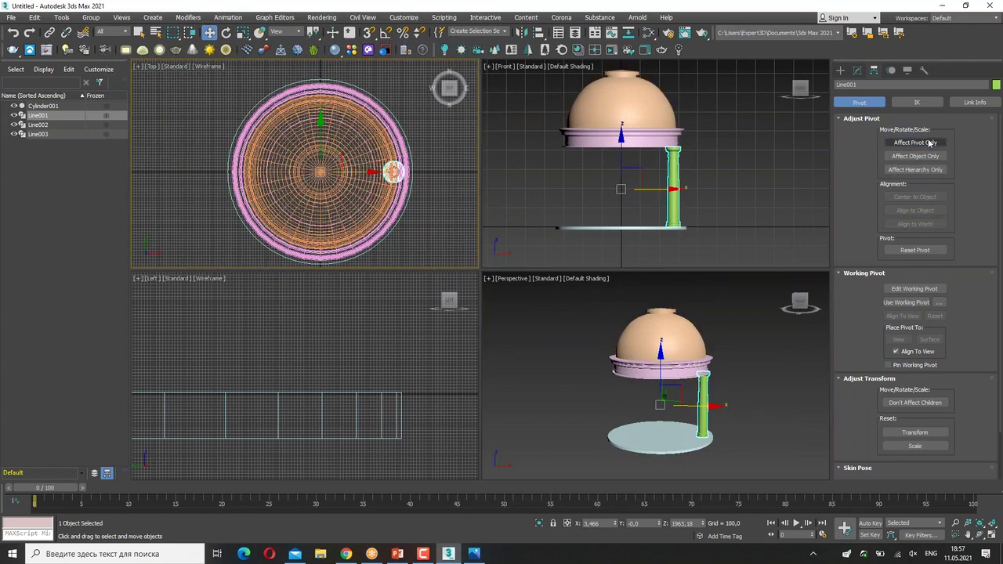
- Rotate the column around the new central pivot to test it, then maximize the Perspective view
left_click(227, 32)
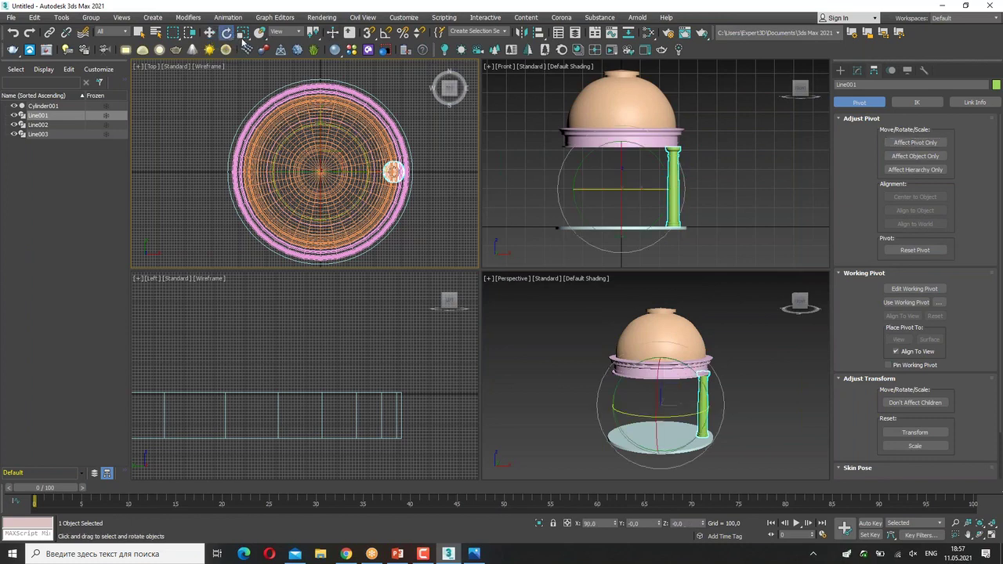
mouse_move(392, 172)
left_mouse_down()
mouse_move(598, 272)
mouse_move(335, 131)
mouse_move(367, 162)
left_mouse_up()
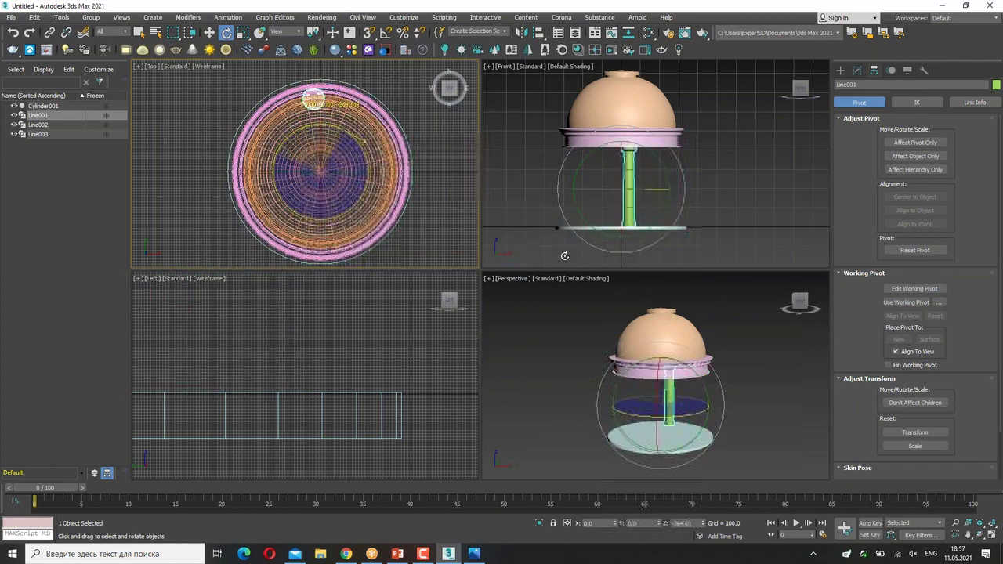
left_click_drag(367, 161, 325, 143)
key("w")
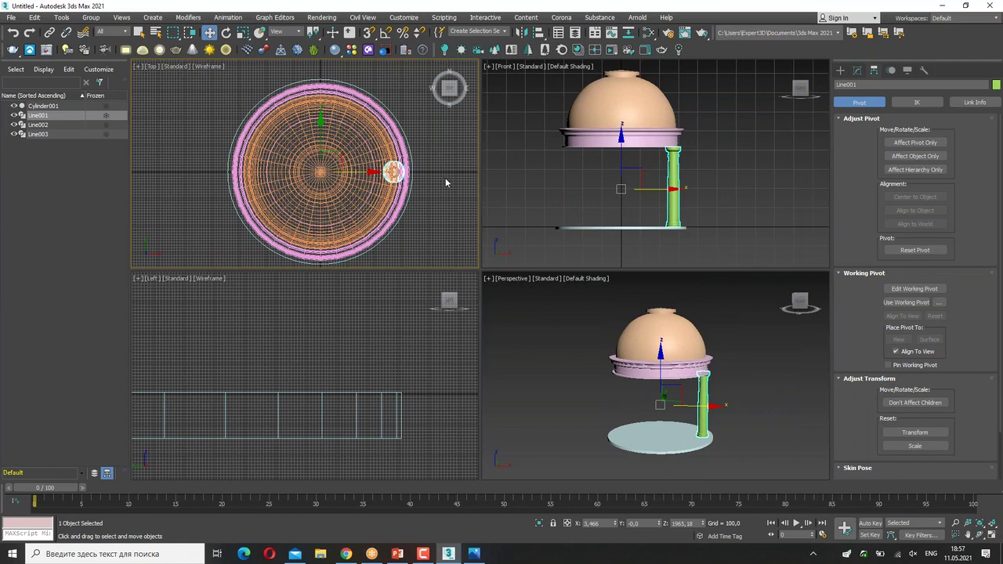
middle_click_drag(448, 186, 431, 179)
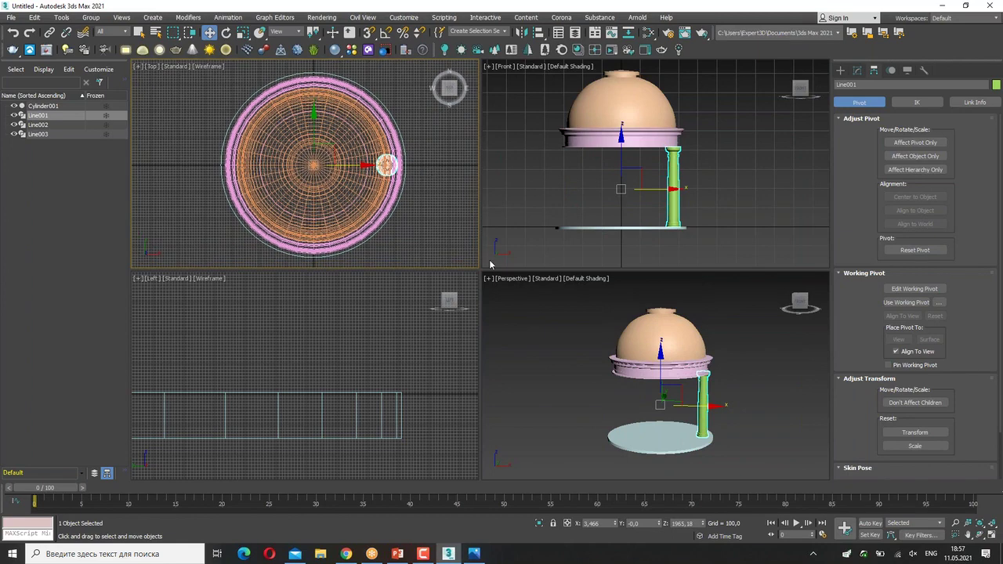
left_click(567, 325)
key("alt+w")
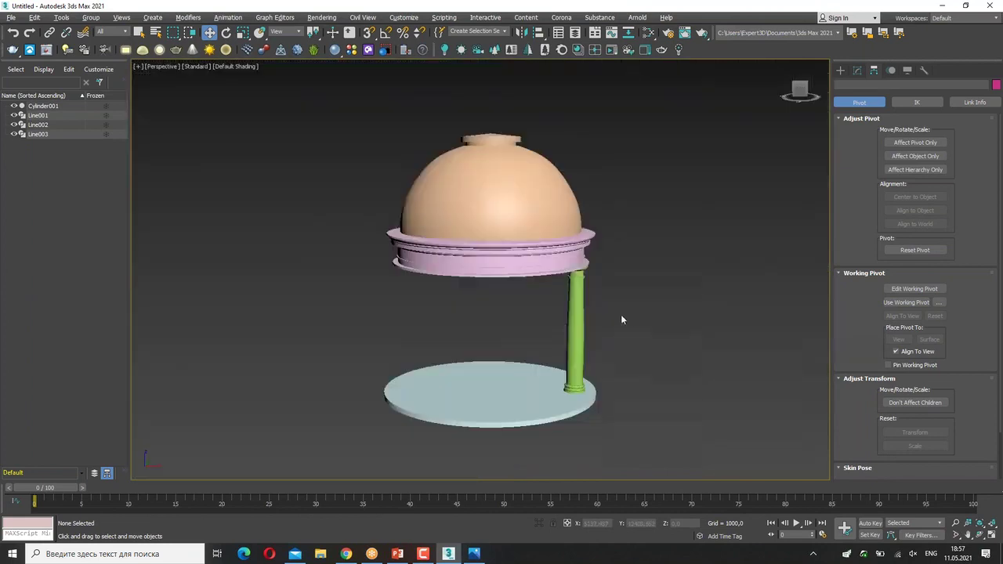
- Reselect the green column in Perspective and restore the four-viewport layout
middle_click_drag(635, 322, 689, 292)
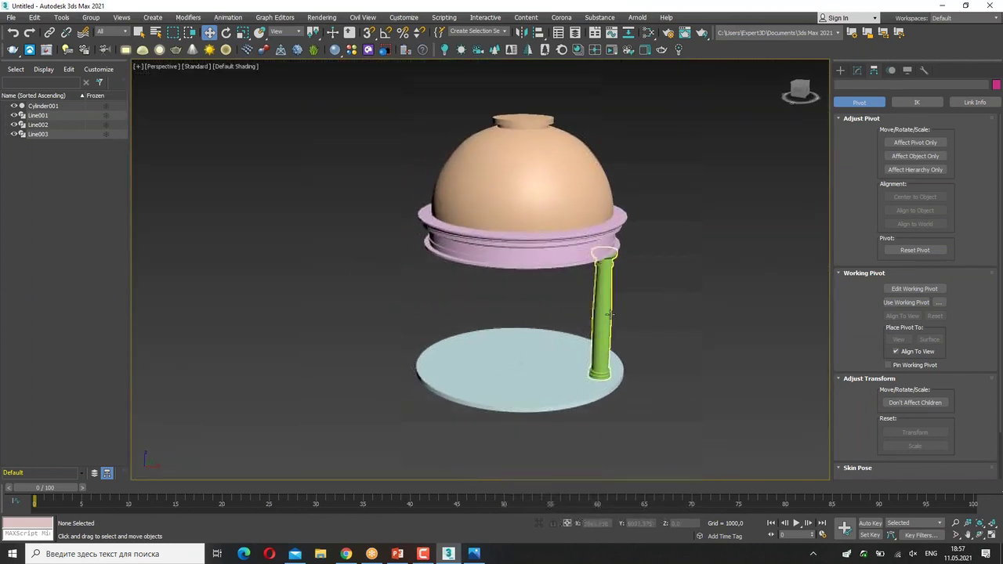
left_click(603, 314)
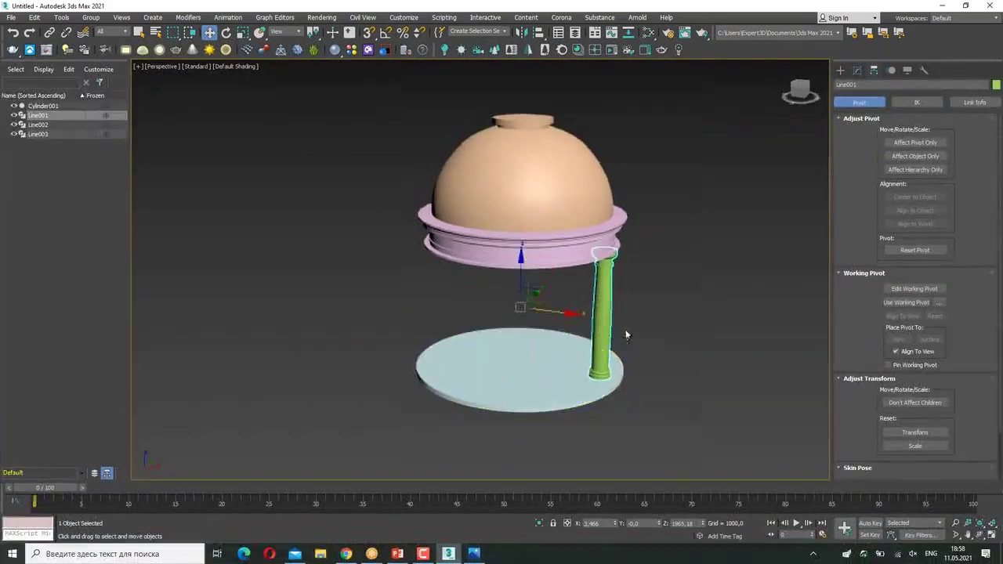
key("alt+w")
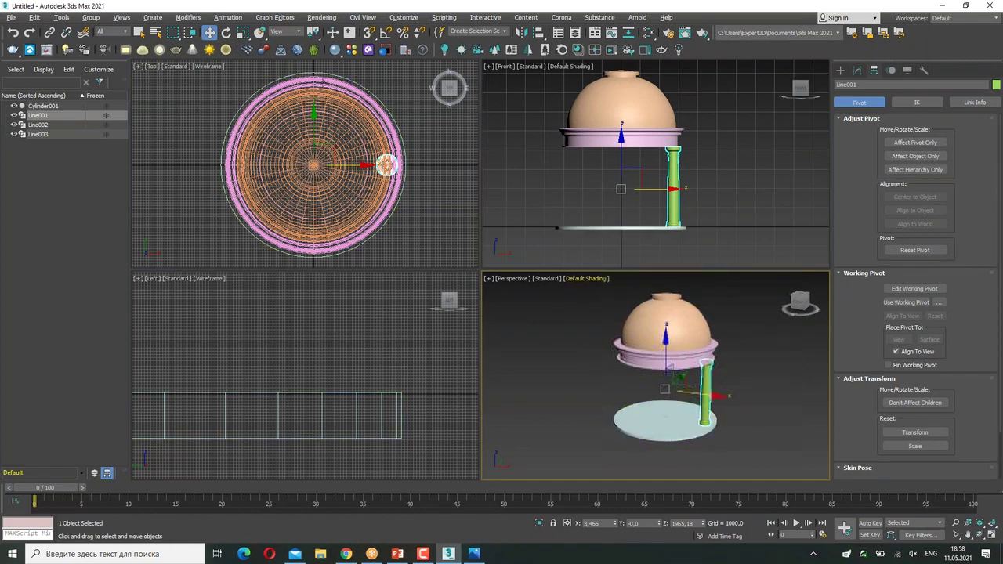
left_click(70, 20)
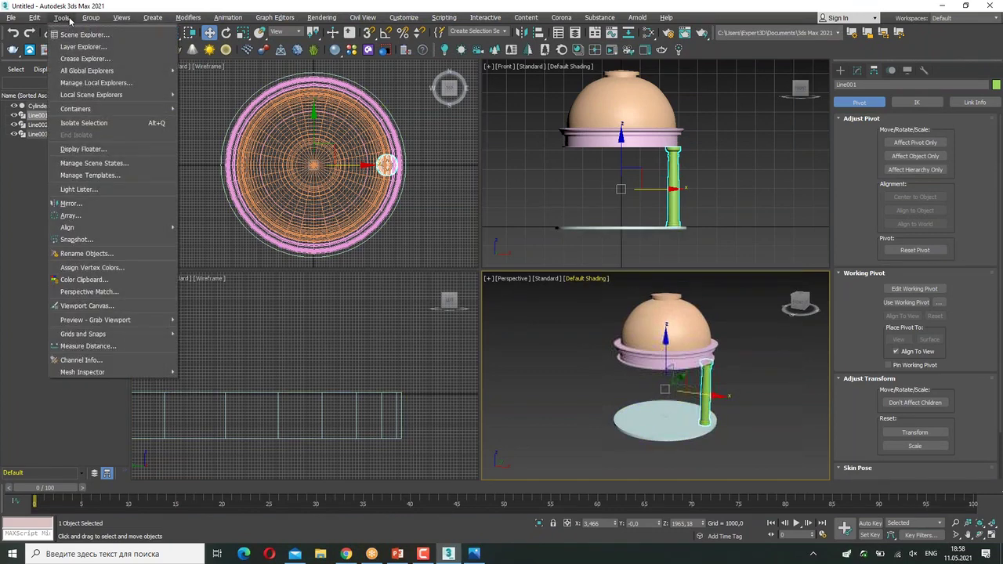
- Open Tools > Array for the column and move the Array dialog up and left
left_click(108, 217)
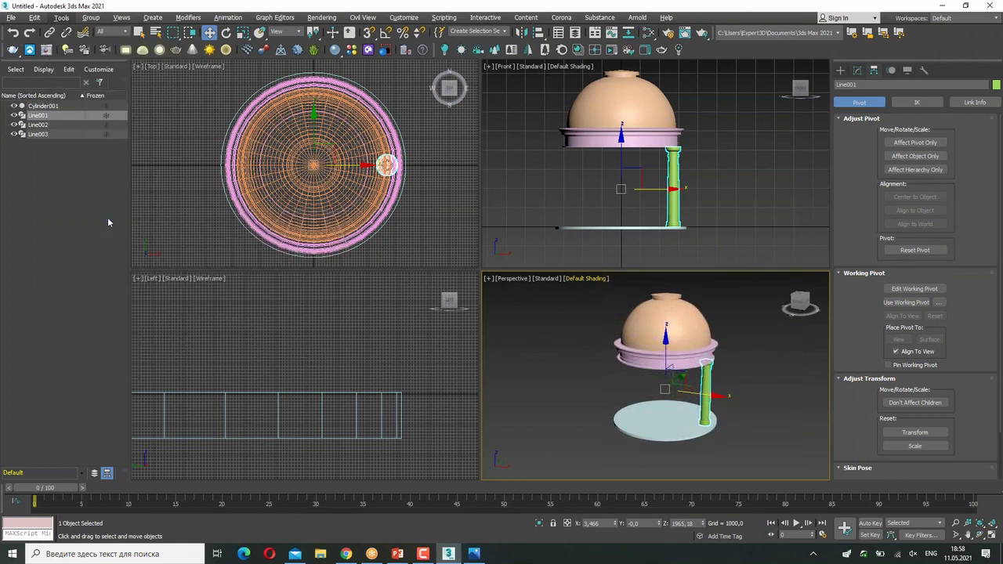
left_click_drag(386, 187, 345, 90)
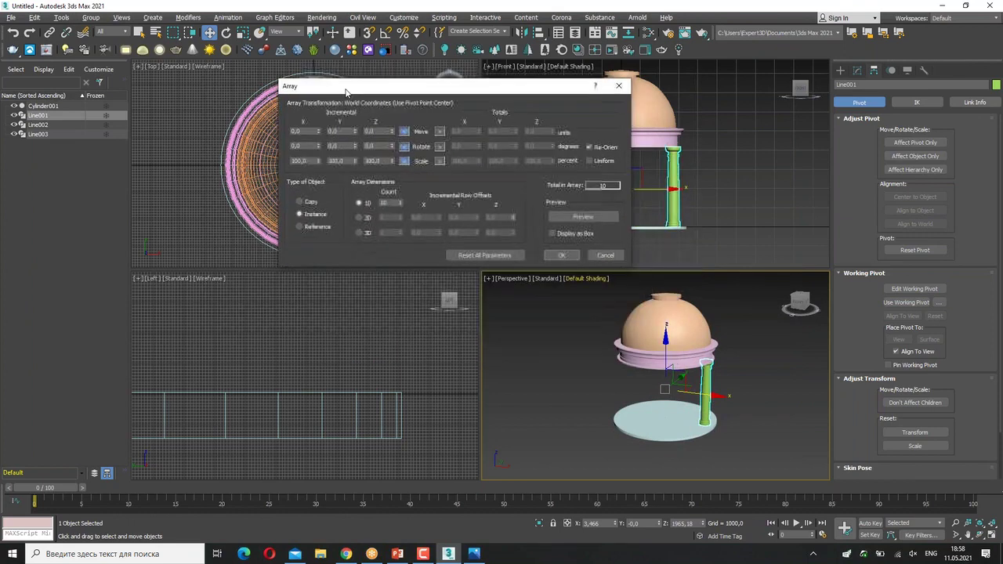
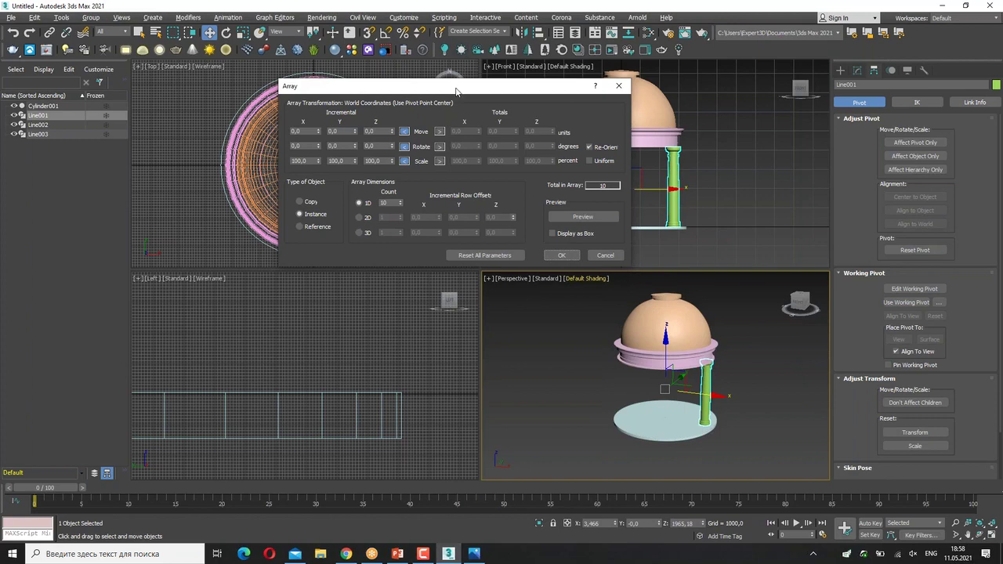
- Array the column into a ring of 8 instances with a 360° total Z rotation
left_click_drag(456, 92, 435, 101)
left_click(553, 226)
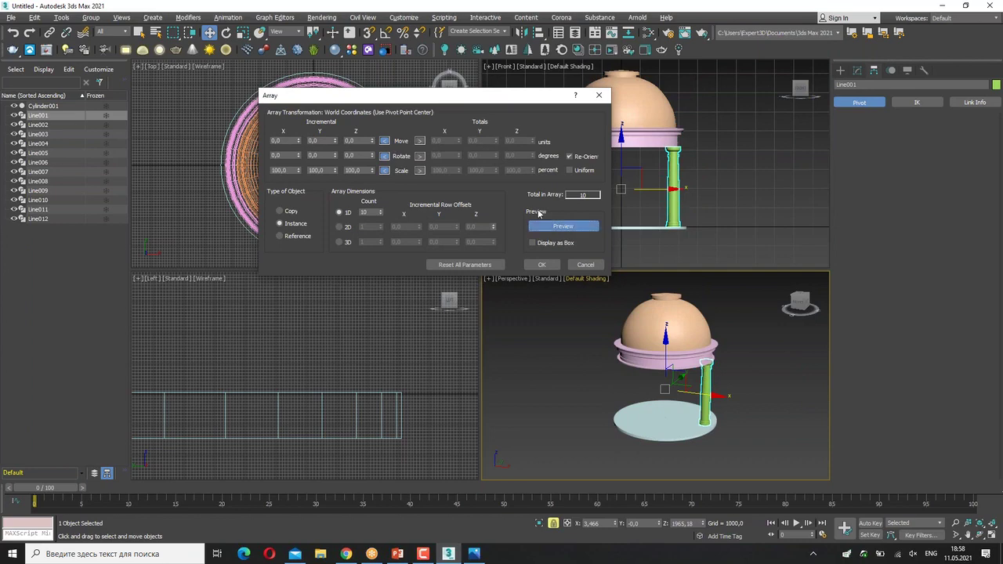
left_click(419, 157)
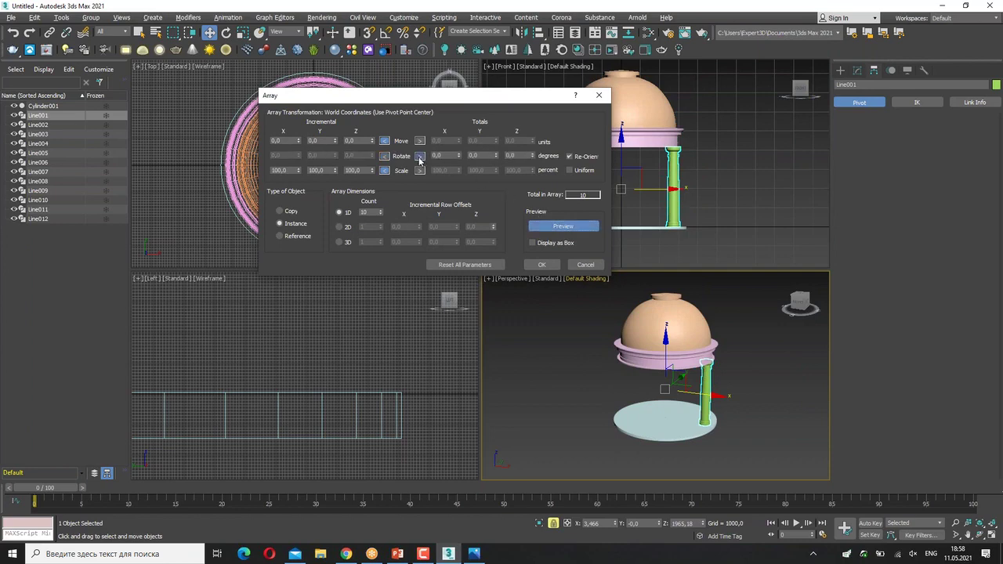
double_click(510, 156)
type("360")
key("Return")
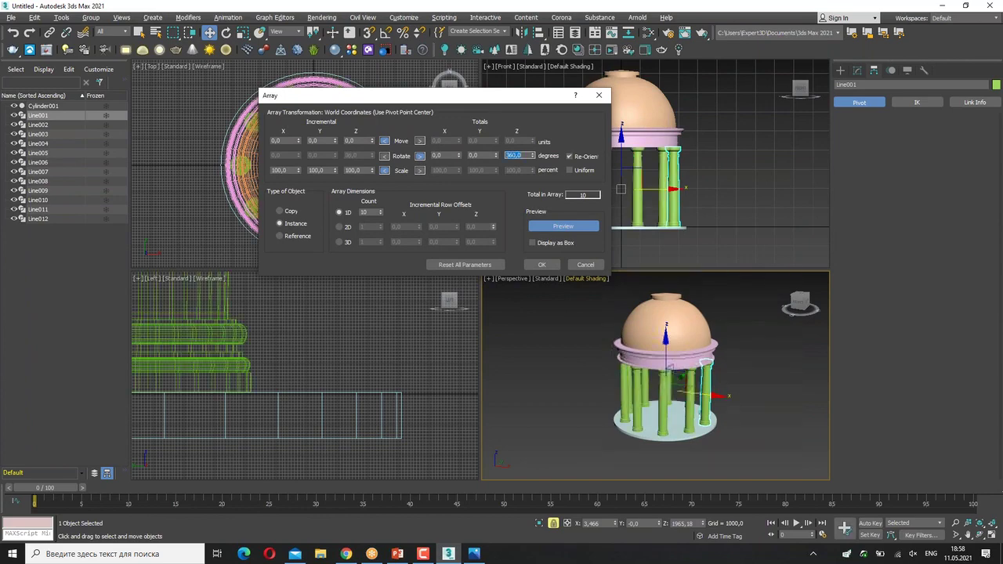
left_click(381, 216)
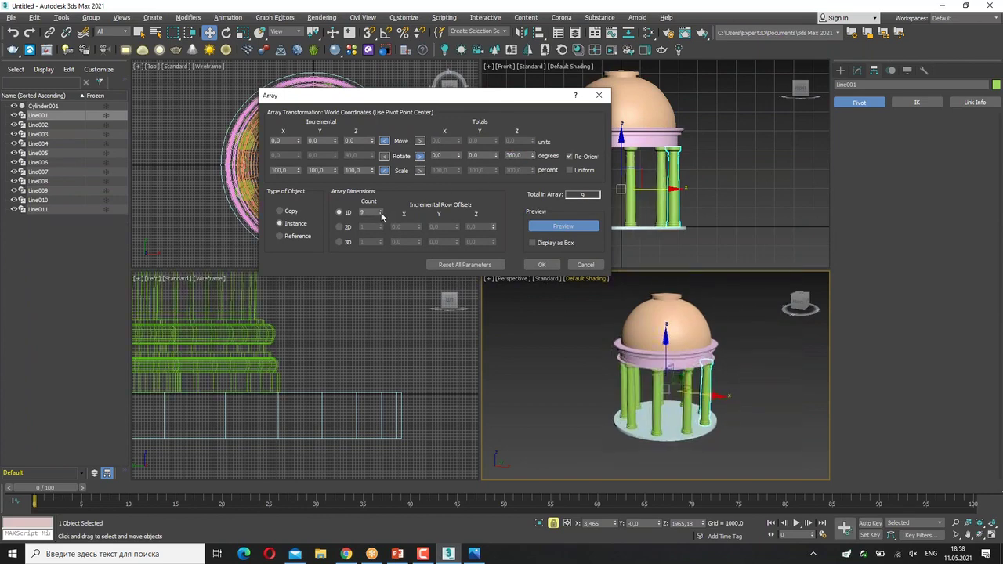
left_click(381, 216)
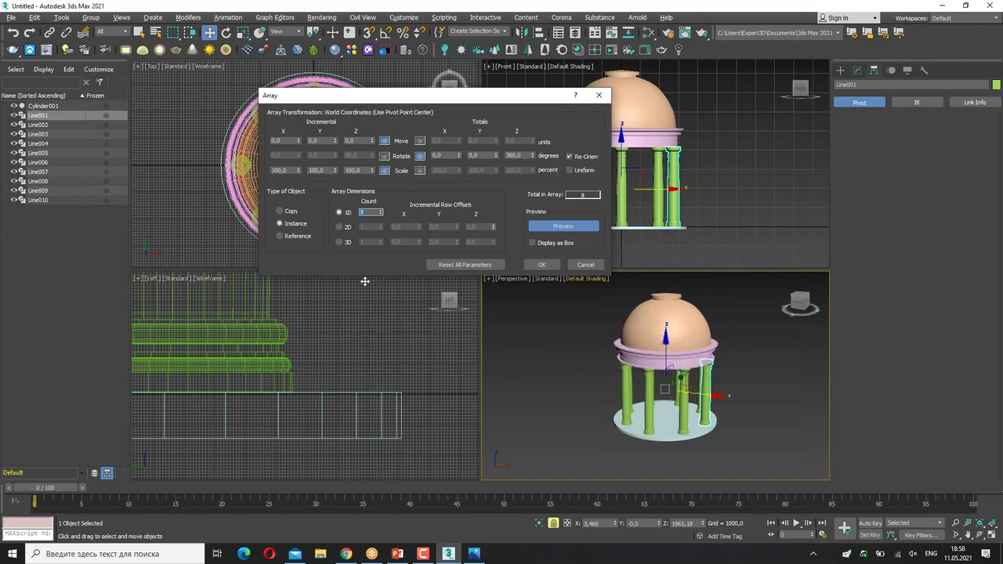
left_click(543, 266)
- Select all rotunda objects and set their object color to light blue
middle_click_drag(525, 374, 564, 361, "alt")
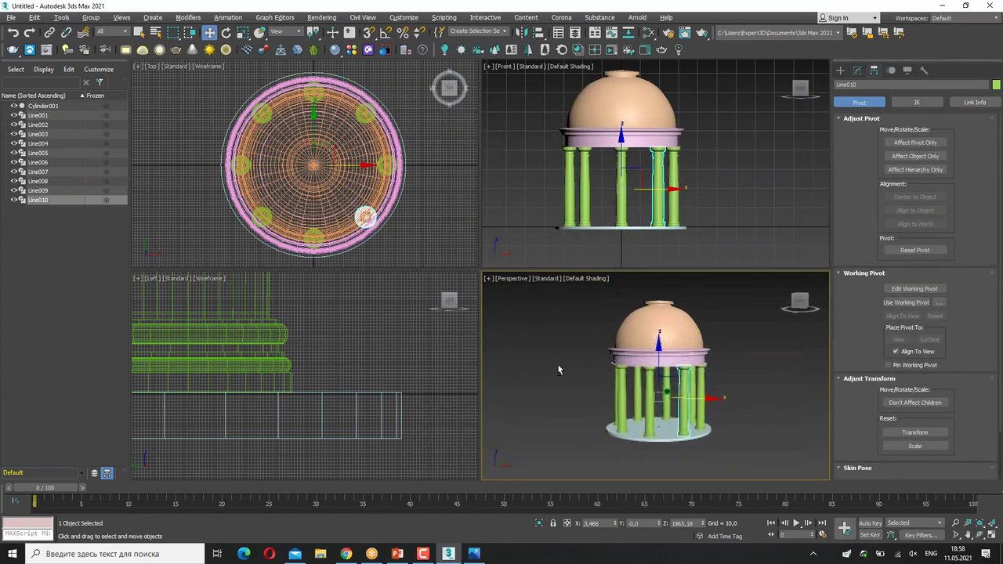
left_click(564, 361)
left_click_drag(529, 90, 743, 260)
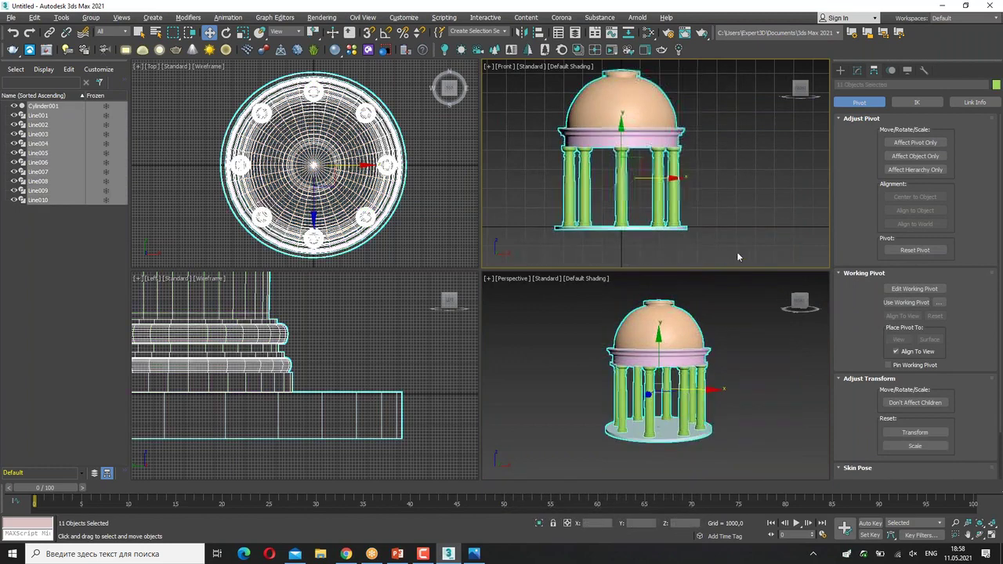
left_click(995, 85)
left_click(518, 244)
left_click(554, 333)
left_click(541, 332)
middle_click_drag(537, 329, 523, 321, "alt")
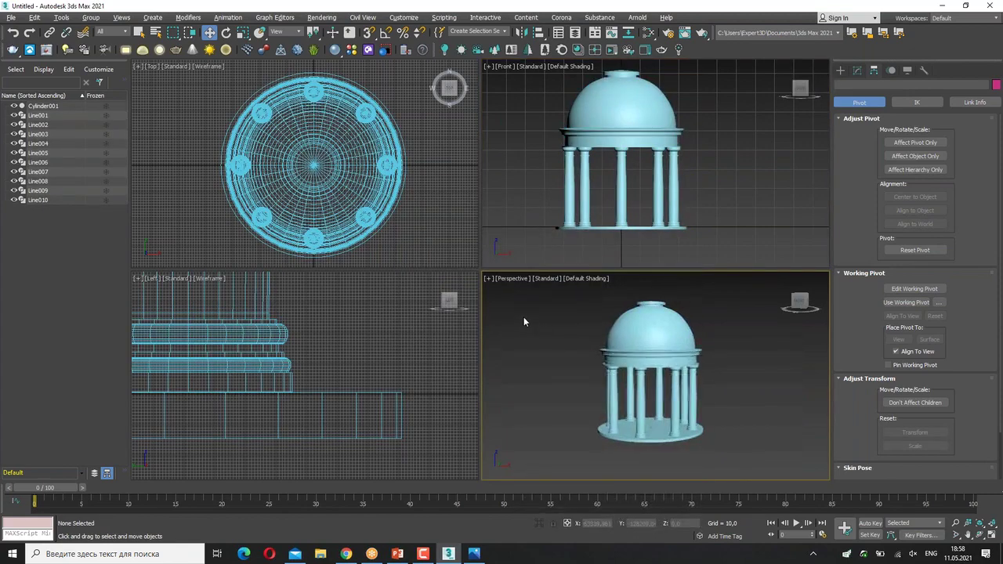
scroll(439, 235, "down", 10)
scroll(452, 237, "up", 1)
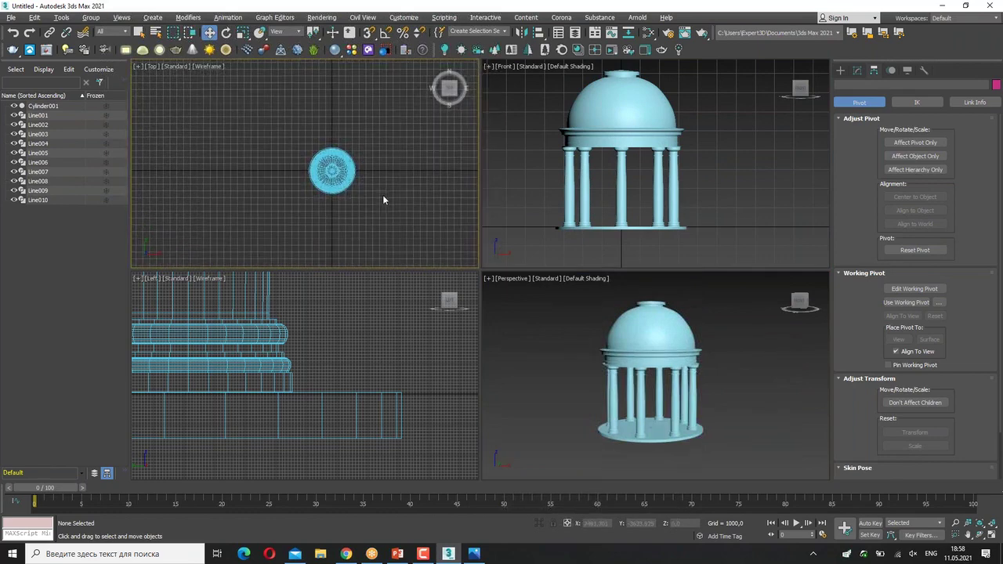
left_click(840, 70)
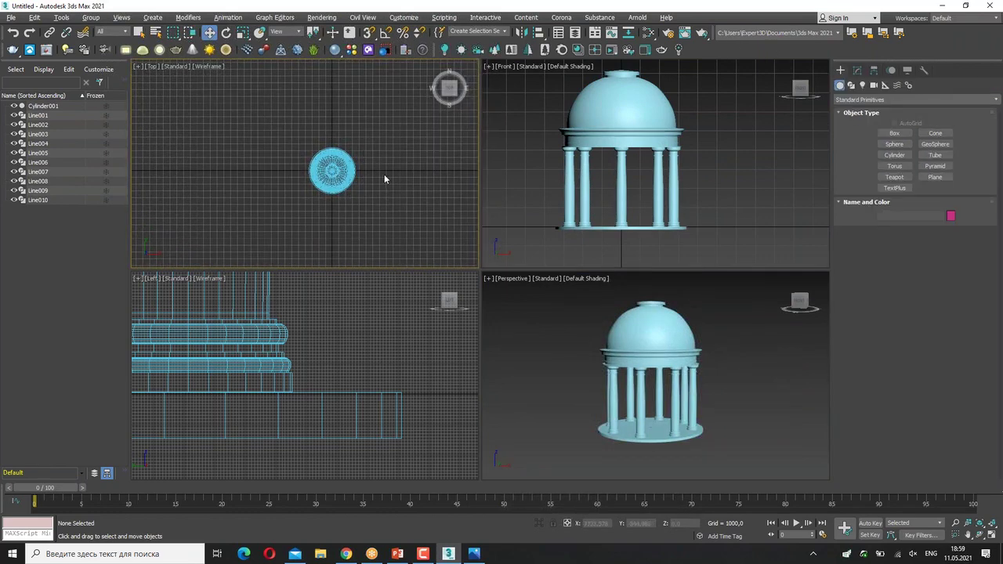
- Draw a large ground plane in the Top view and centre it under the rotunda
middle_click_drag(384, 174, 372, 163)
left_click(935, 177)
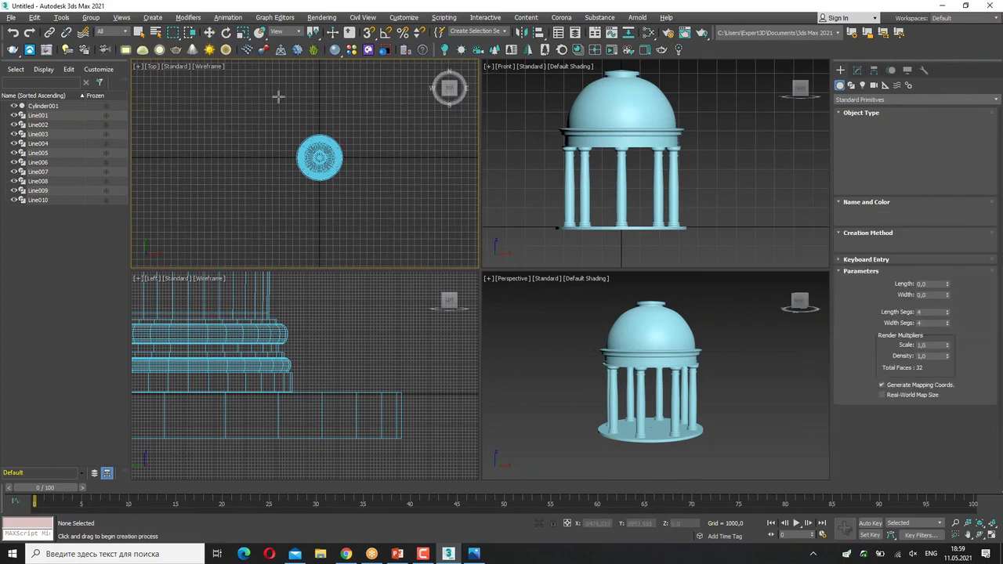
left_click_drag(238, 72, 321, 138)
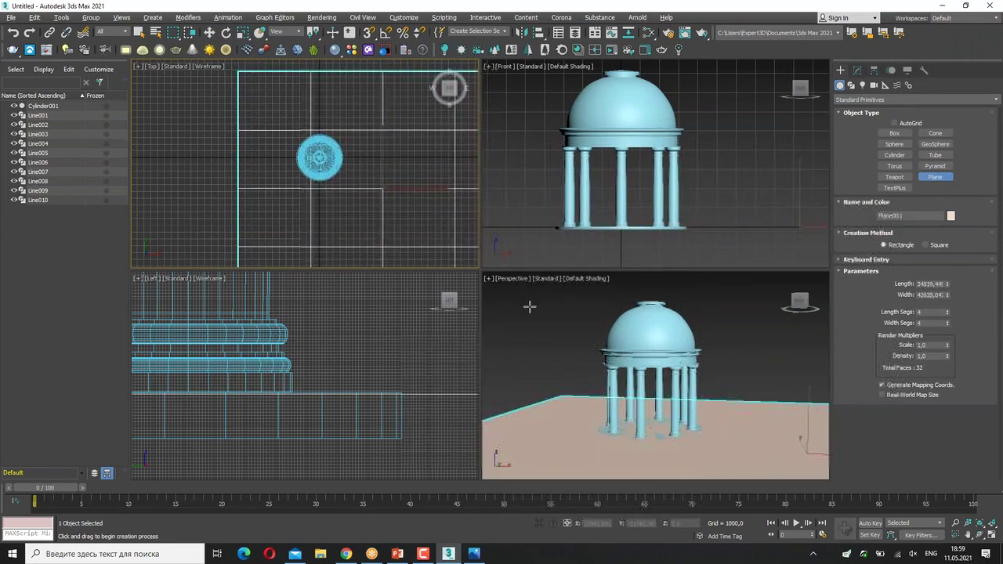
left_click_drag(379, 179, 447, 249)
scroll(398, 176, "down", 2)
key("w")
left_click_drag(401, 168, 372, 159)
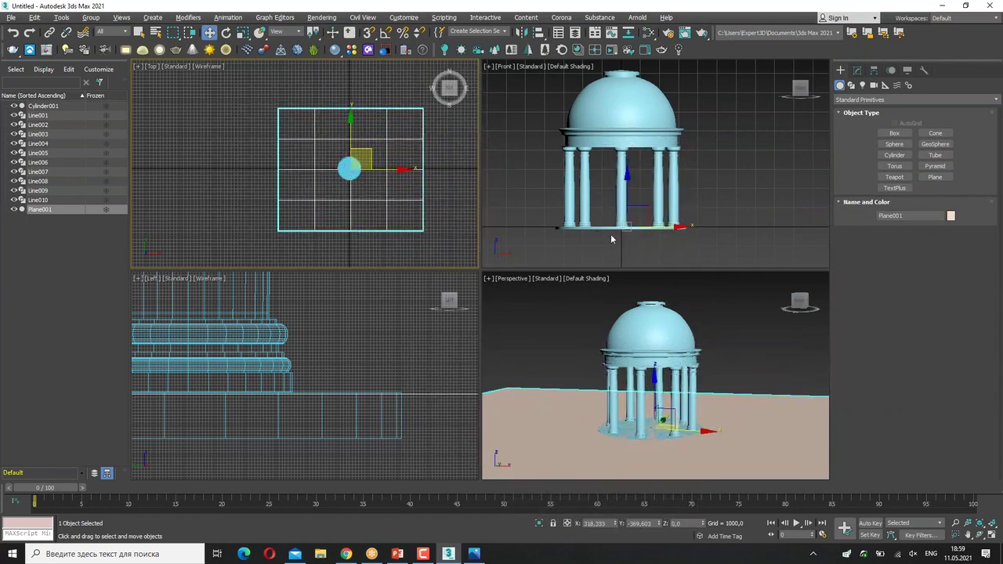
scroll(611, 239, "up", 5)
- Switch the Front viewport to wireframe display
left_click(629, 196)
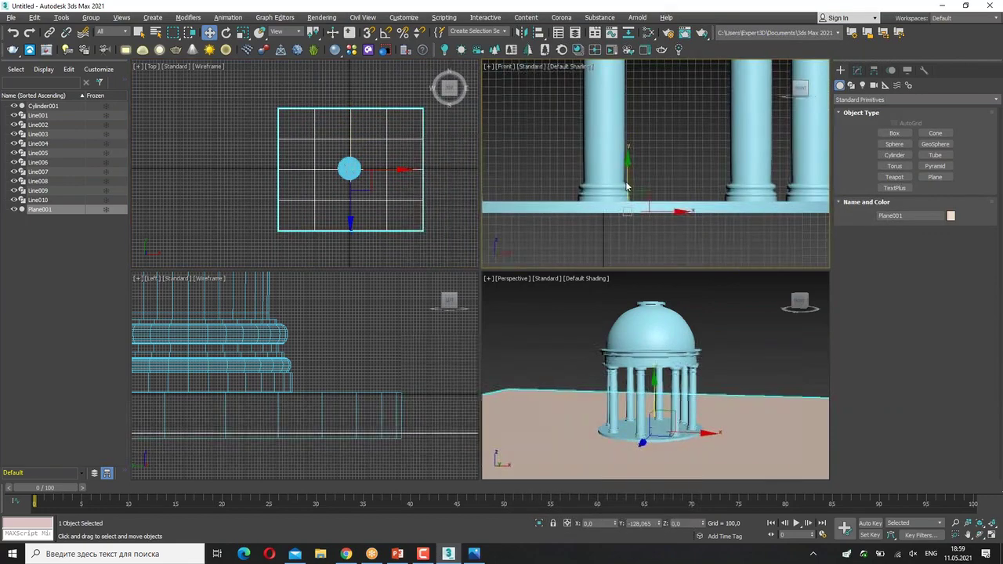
scroll(623, 203, "down", 2)
scroll(619, 213, "down", 2)
scroll(619, 215, "down", 1)
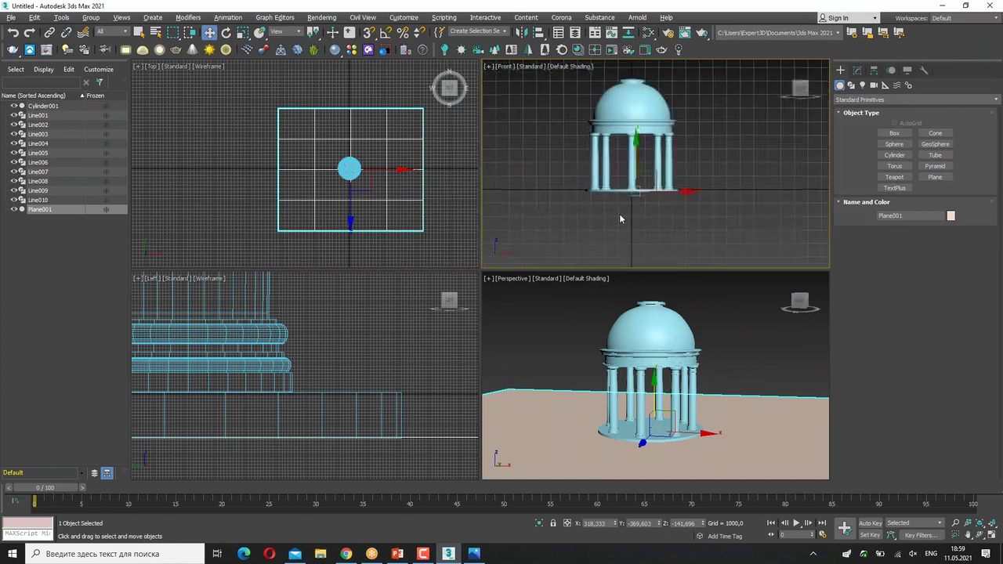
left_click(570, 67)
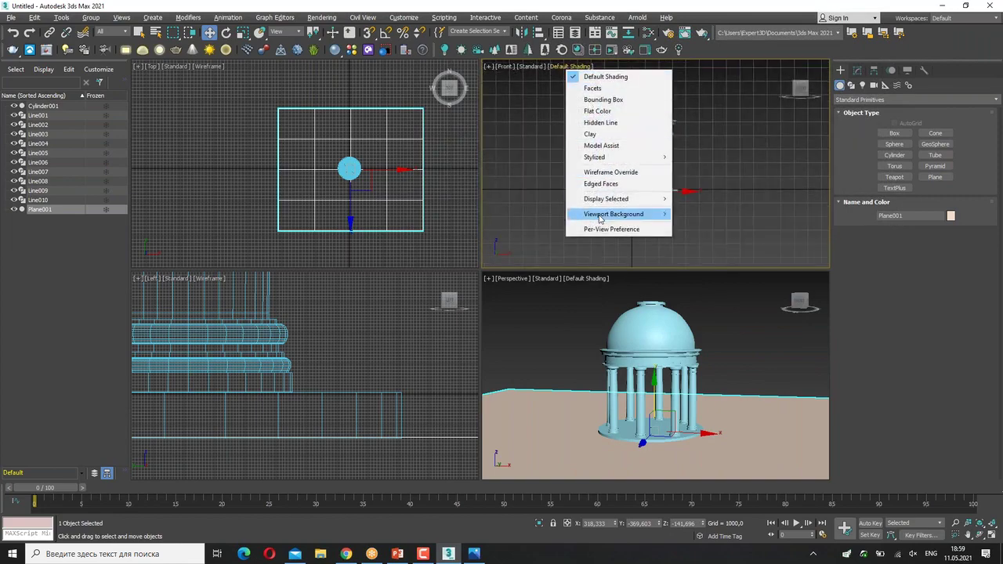
left_click(610, 171)
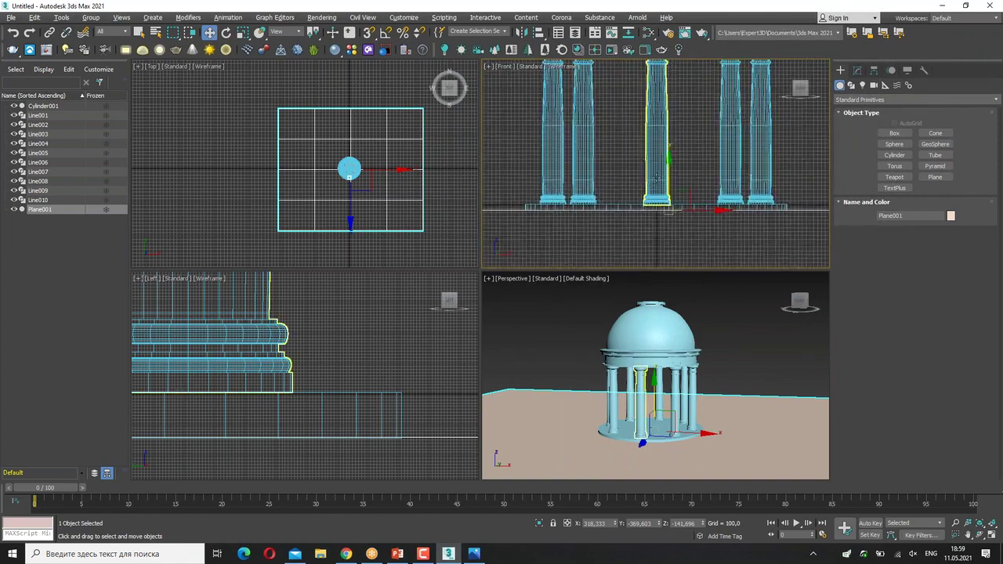
middle_click_drag(656, 179, 669, 183)
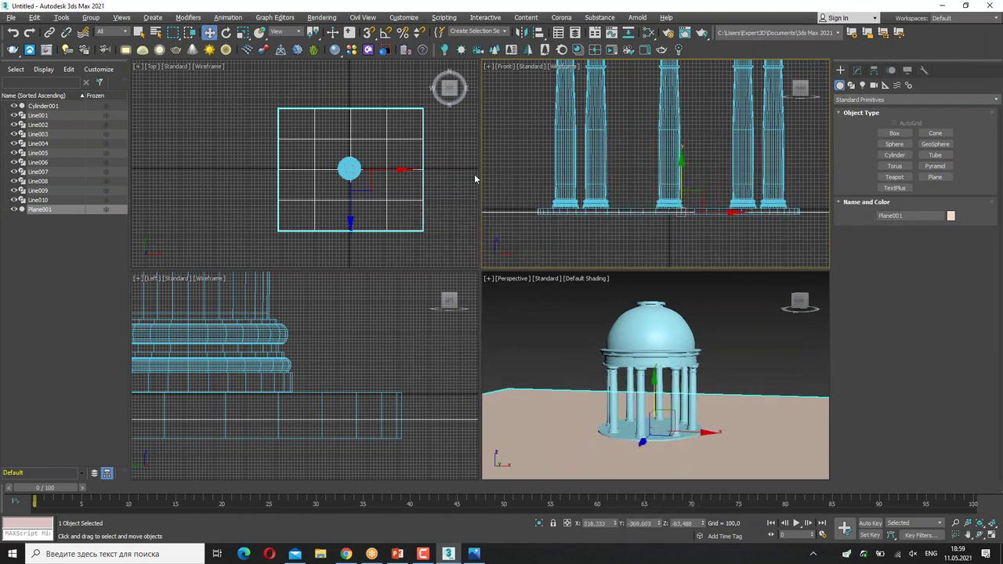
middle_click_drag(392, 161, 386, 158)
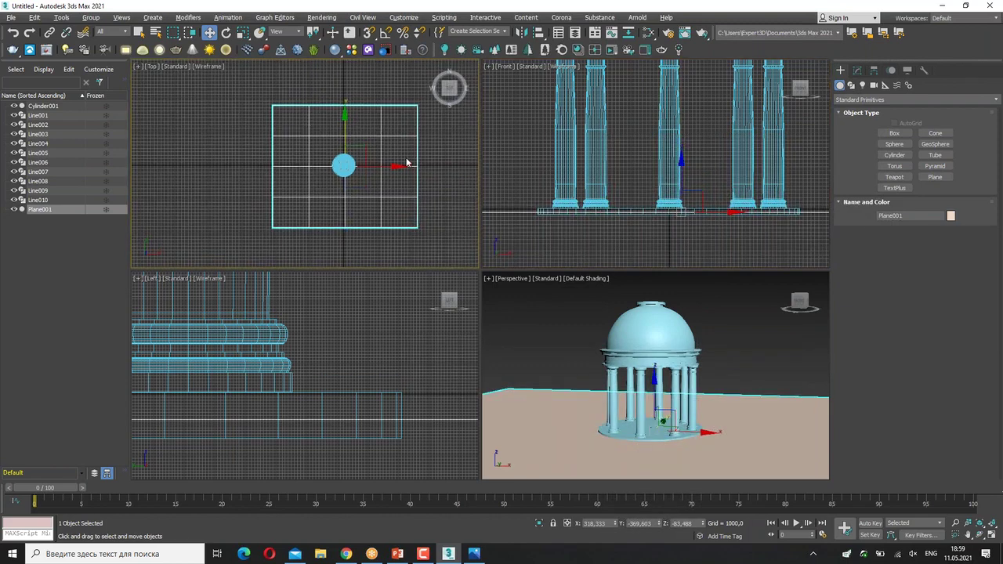
left_click(857, 70)
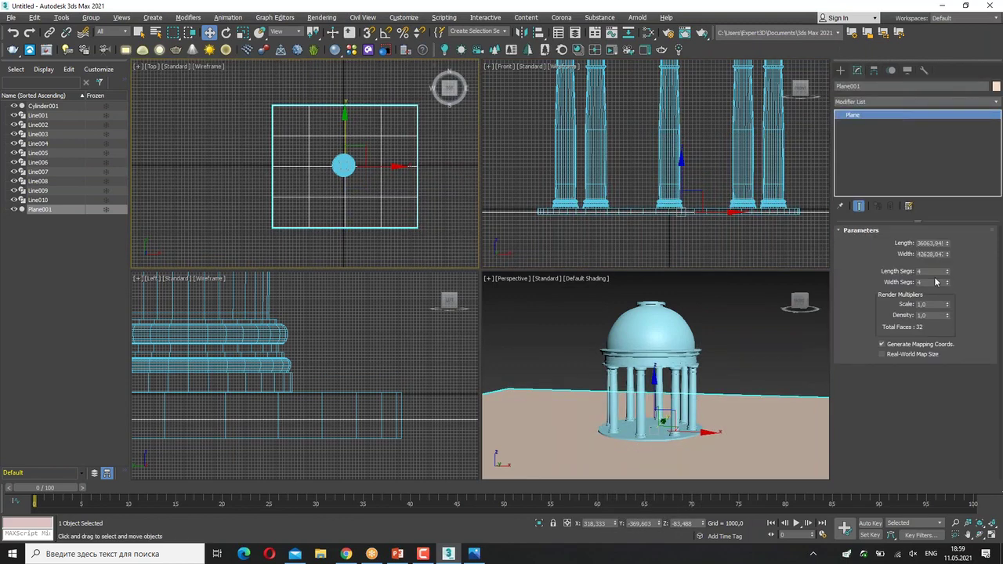
- Give Plane001 50 length and 50 width segments and add an Edit Mesh modifier
left_click_drag(947, 271, 952, 252)
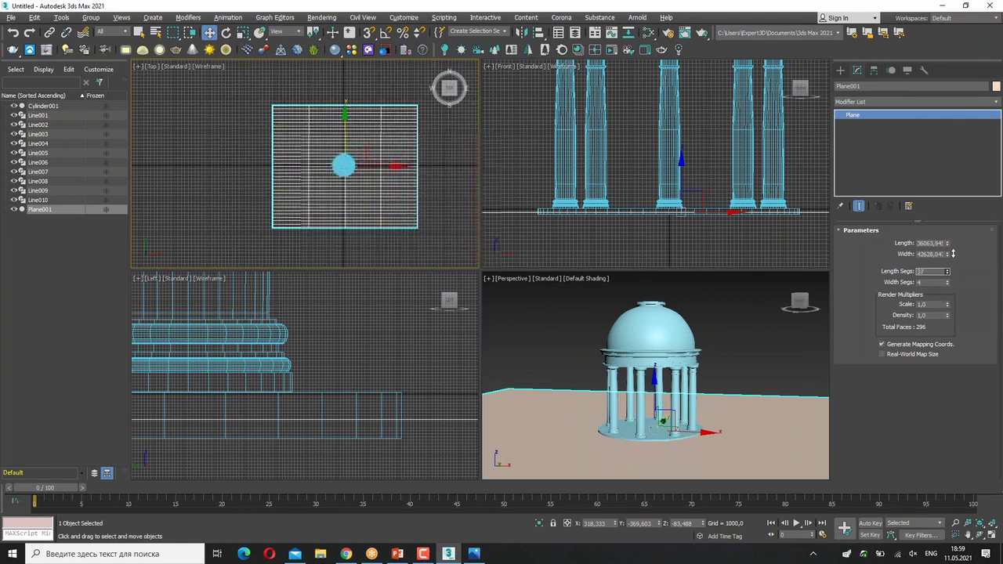
double_click(933, 271)
key("Tab")
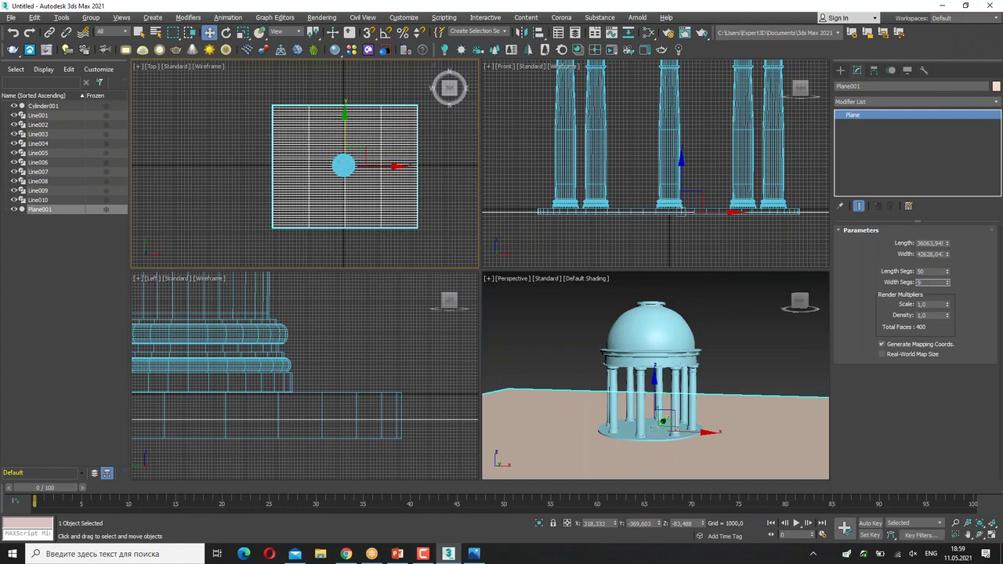
type("50")
key("Return")
left_click_drag(386, 167, 393, 163)
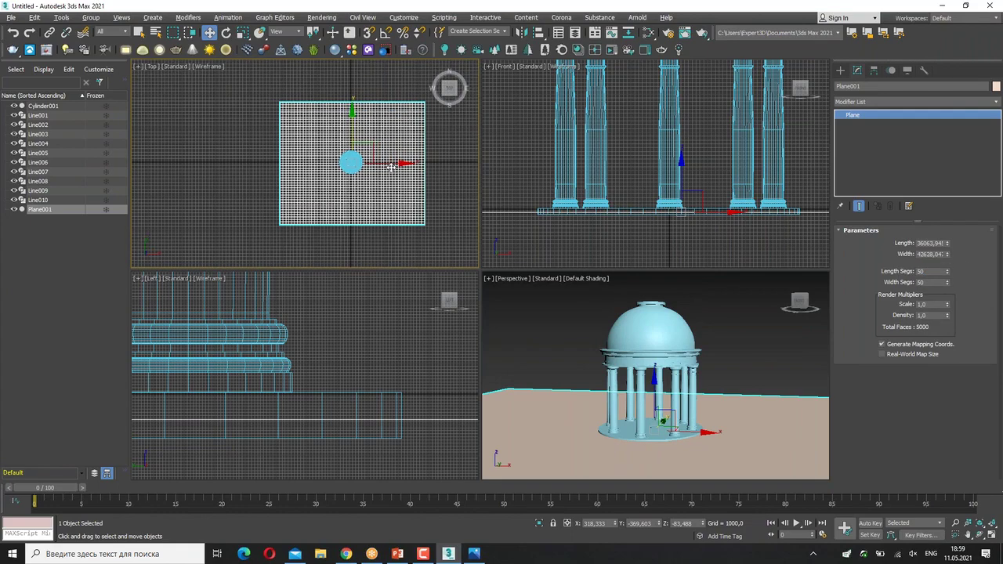
left_click(862, 101)
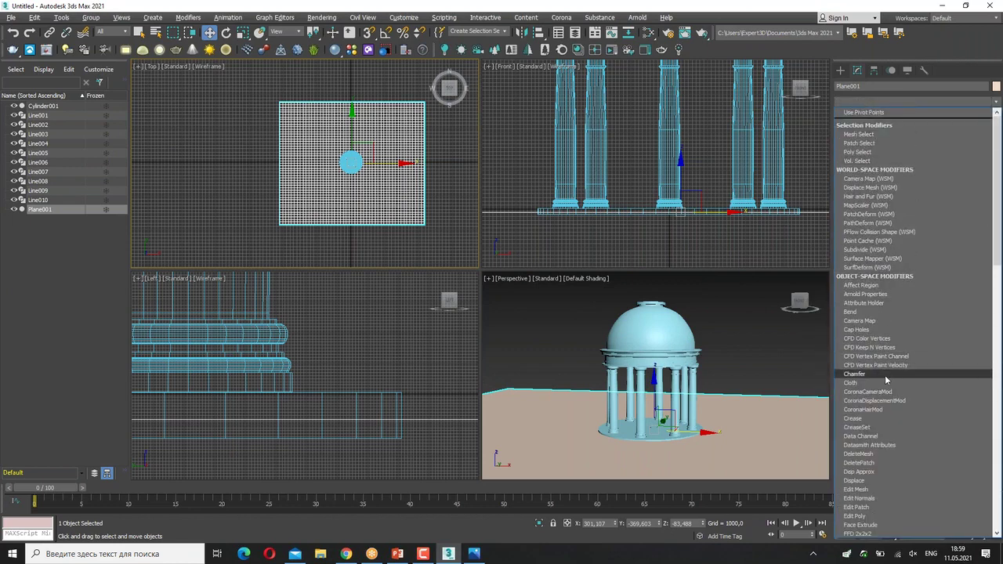
left_click(857, 489)
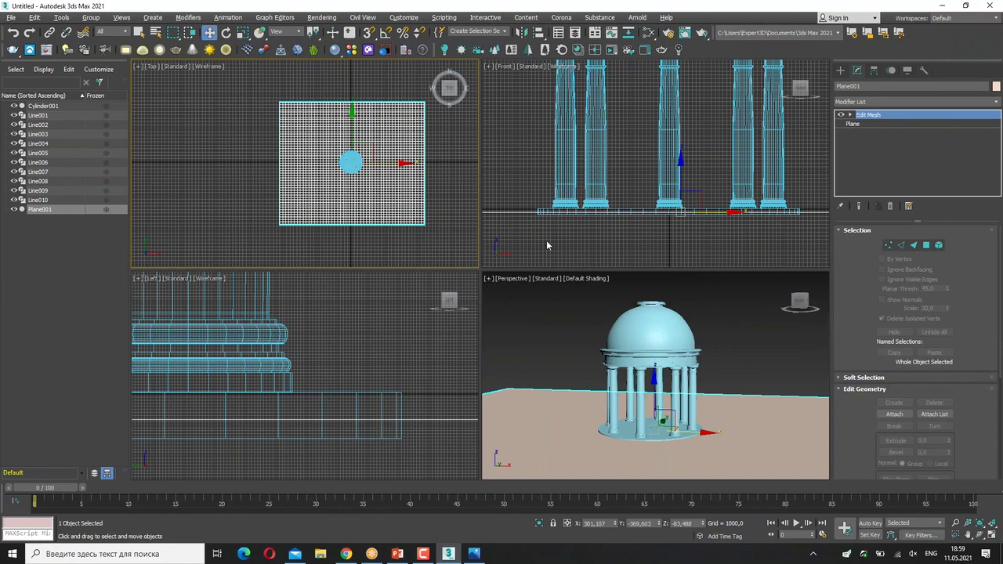
- Enter the Edit Mesh Vertex level and switch from moving to plain selection
scroll(345, 161, "up", 3)
scroll(345, 161, "up", 3)
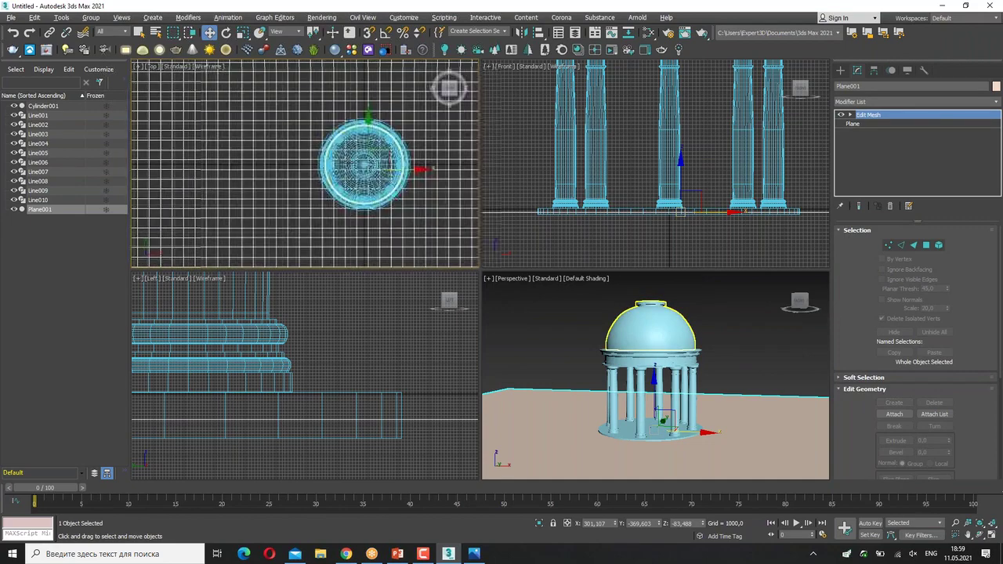
left_click(850, 114)
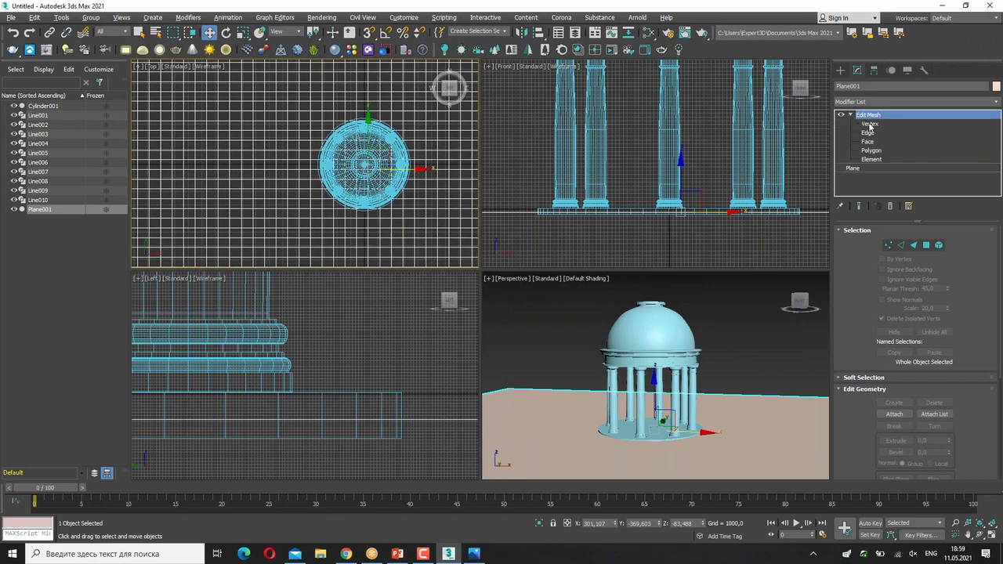
left_click(869, 125)
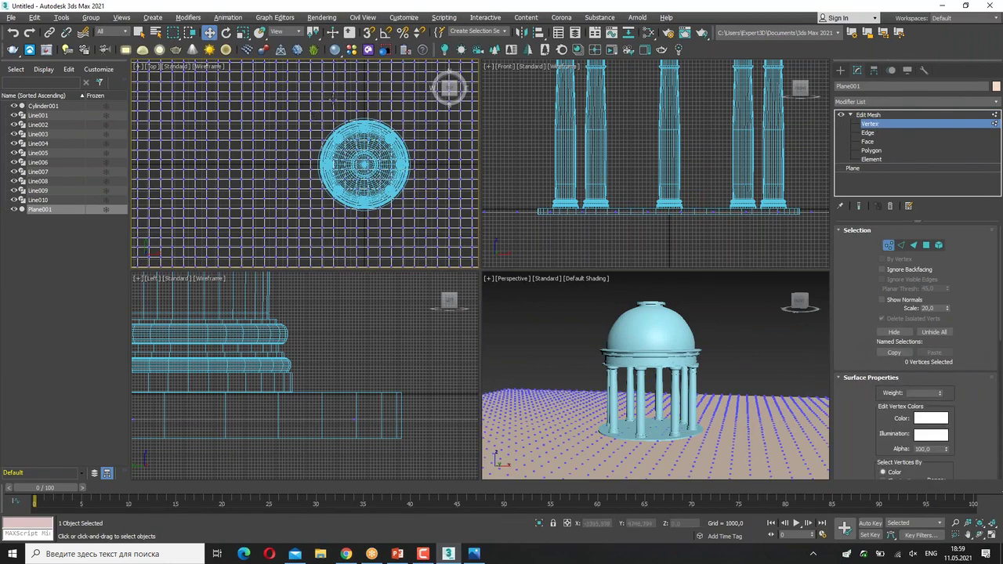
left_click(318, 115)
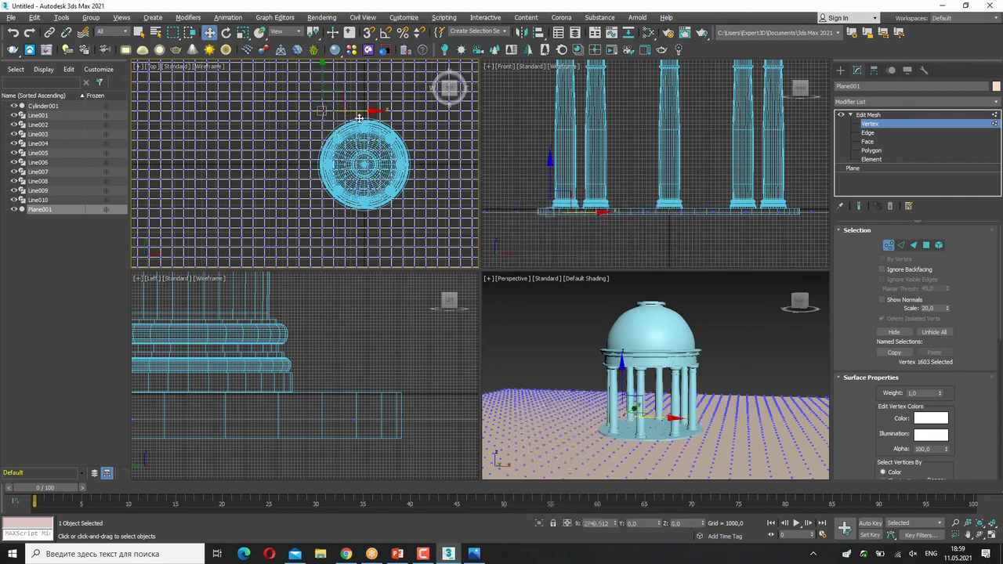
right_click(317, 115)
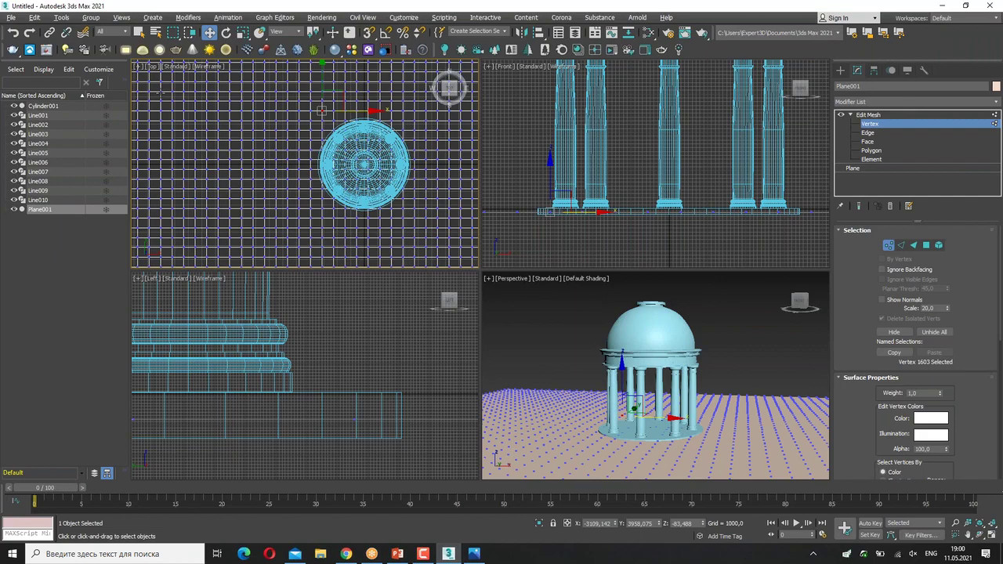
left_click(139, 33)
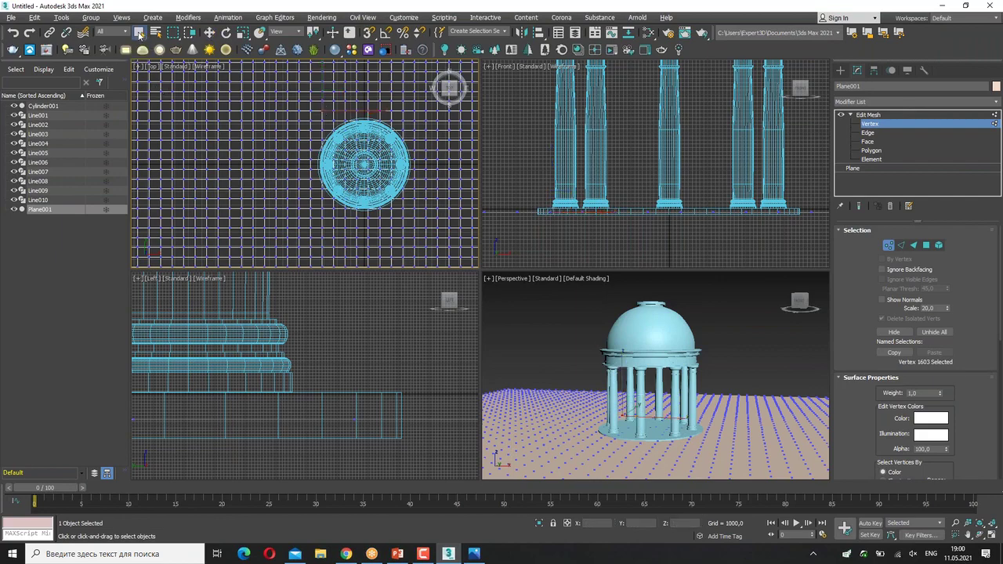
left_click(139, 33)
left_click_drag(291, 100, 415, 188)
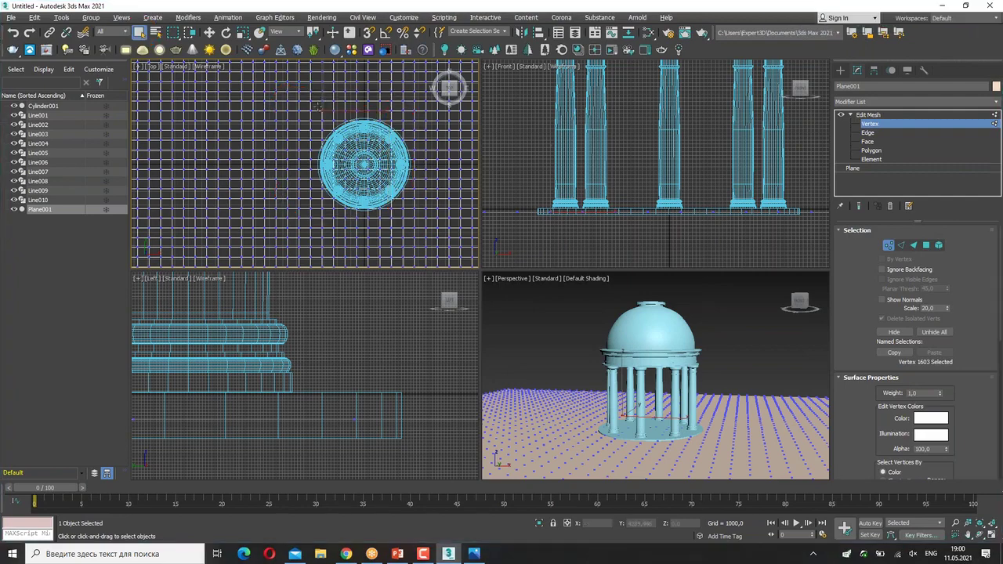
- Select a circle of ground vertices around the rotunda and test moving them up and back
left_click(448, 251)
mouse_move(305, 71)
left_mouse_down()
mouse_move(429, 225)
mouse_move(300, 97)
left_mouse_up()
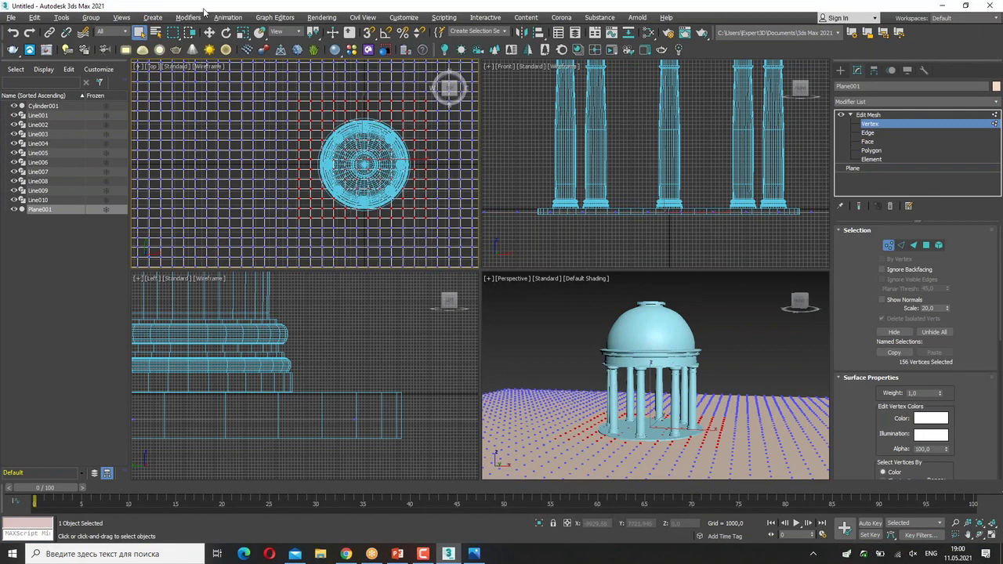
left_click_drag(172, 32, 173, 68)
left_click_drag(363, 163, 423, 128)
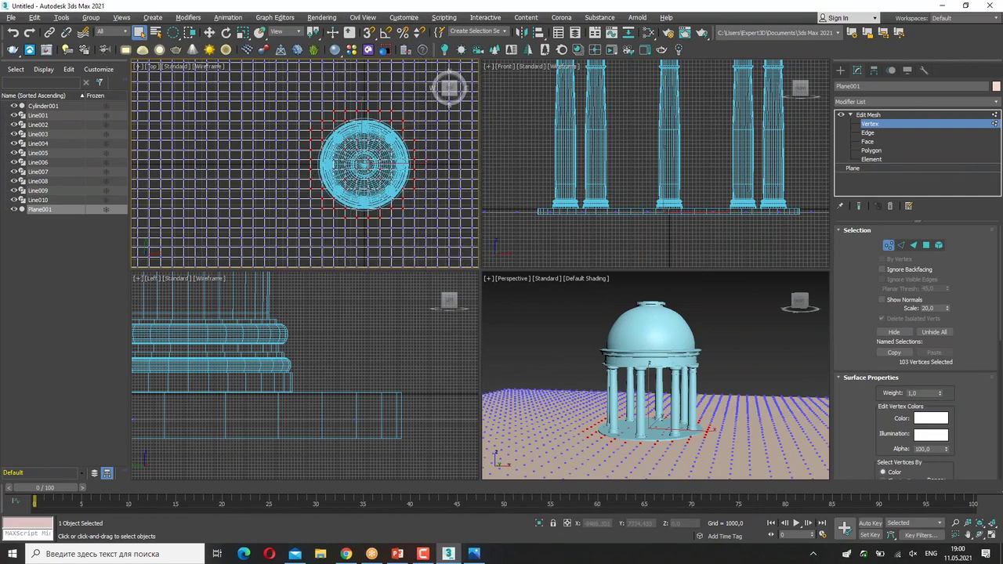
left_click(210, 32)
scroll(640, 180, "up", 2)
left_click_drag(649, 202, 612, 194)
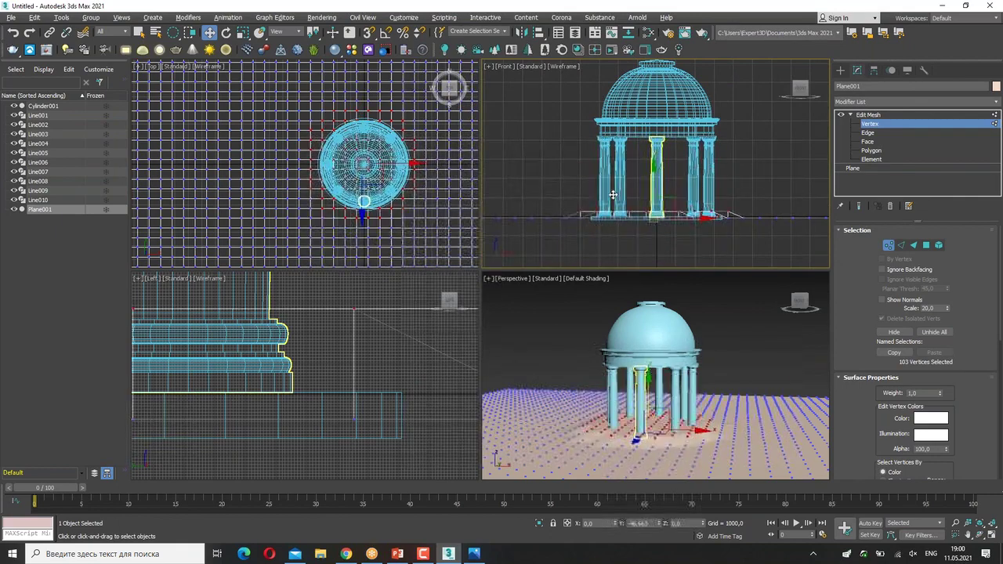
left_click_drag(612, 194, 615, 204)
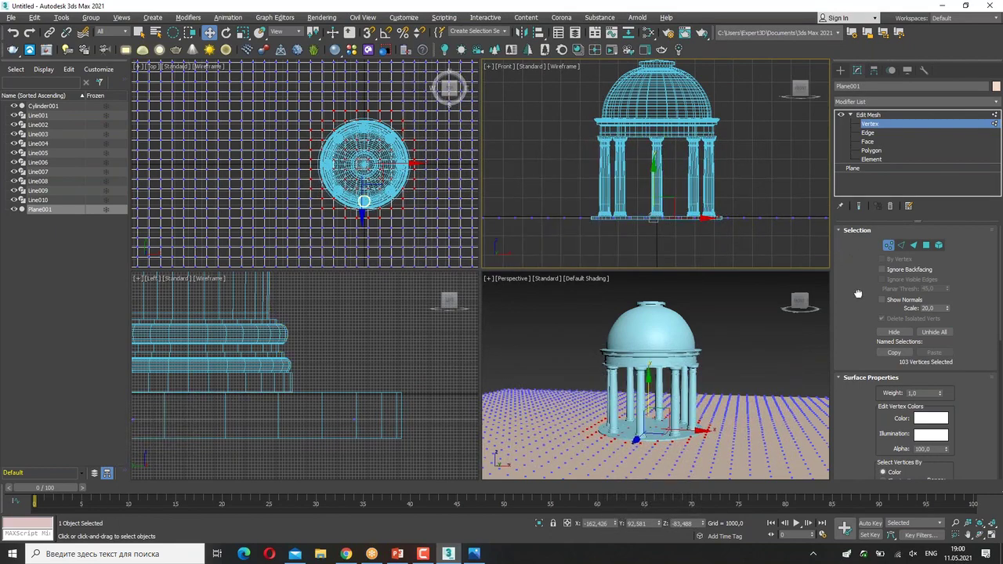
- Enable soft selection, widen the falloff to about 12522, and raise a hill around the rotunda
scroll(856, 279, "down", 2)
scroll(854, 298, "down", 1)
scroll(852, 319, "down", 1)
scroll(851, 308, "down", 1)
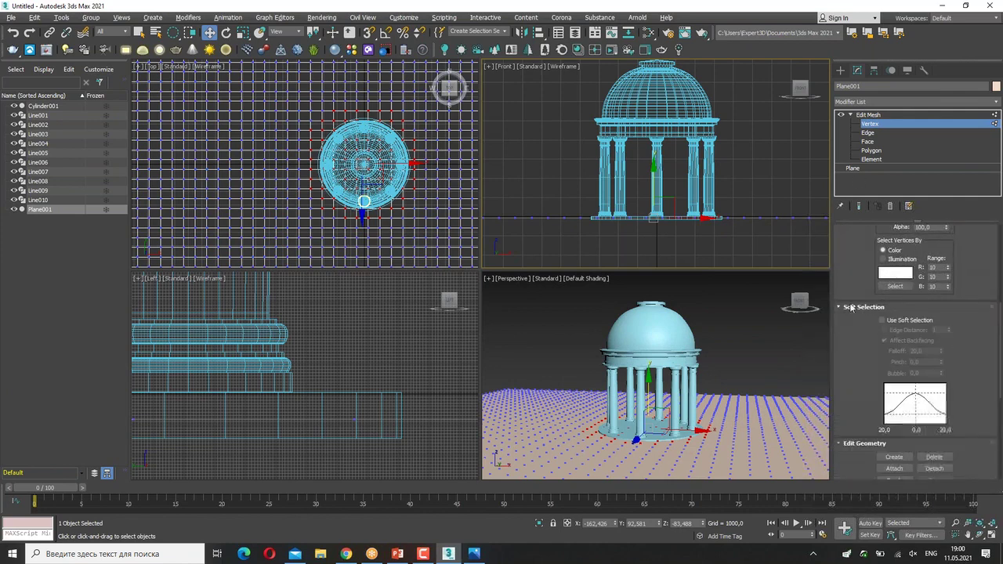
left_click(883, 321)
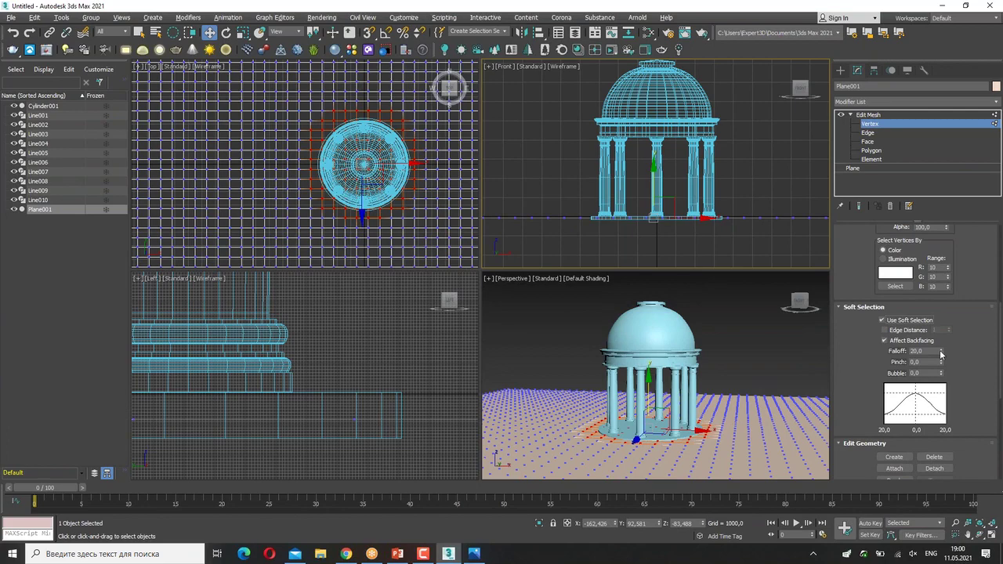
left_click_drag(902, 513, 829, 175)
scroll(411, 169, "down", 5)
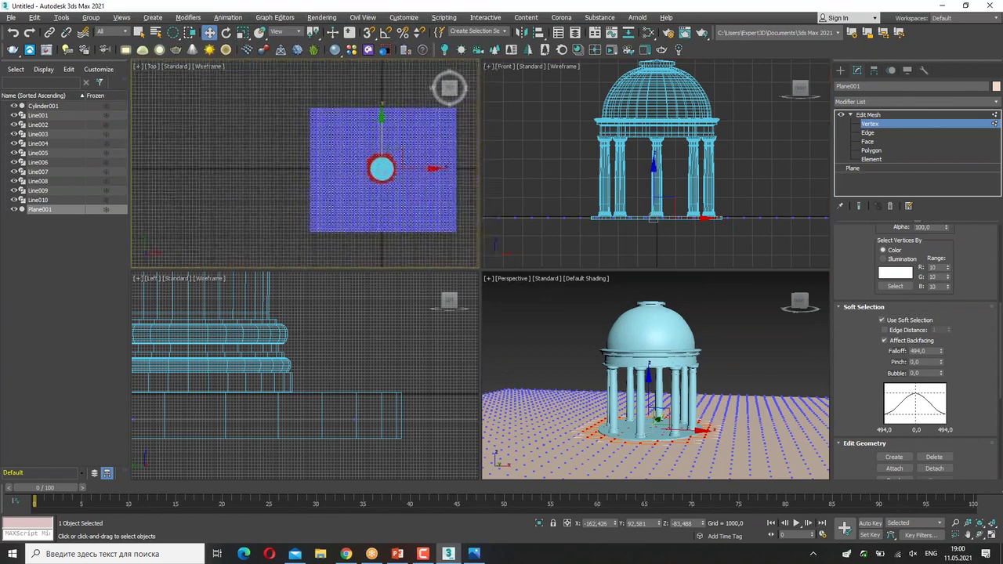
scroll(394, 183, "up", 2)
mouse_move(941, 350)
left_mouse_down()
mouse_move(923, 496)
mouse_move(835, 154)
mouse_move(835, 168)
left_mouse_up()
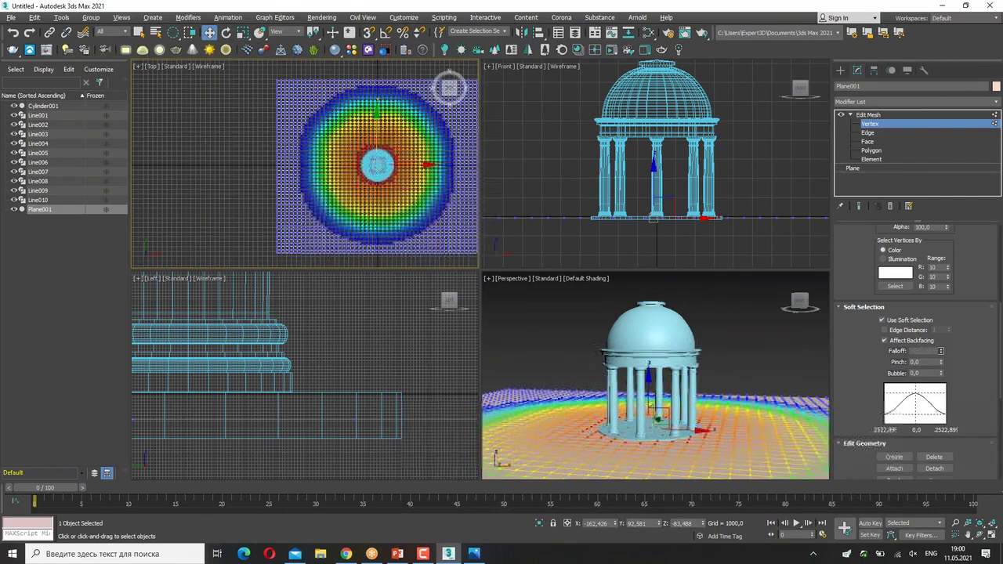
scroll(674, 196, "down", 2)
mouse_move(673, 195)
middle_mouse_down()
mouse_move(680, 222)
mouse_move(673, 188)
middle_mouse_up()
left_click_drag(674, 188, 690, 137)
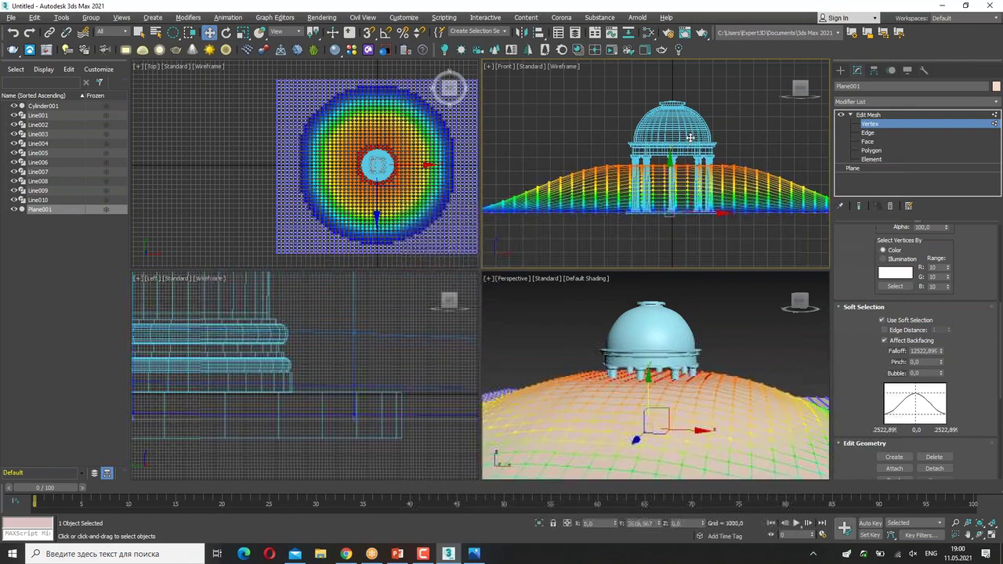
- Lift hills at the plane's corners, then select vertices across its right half
left_click(821, 222)
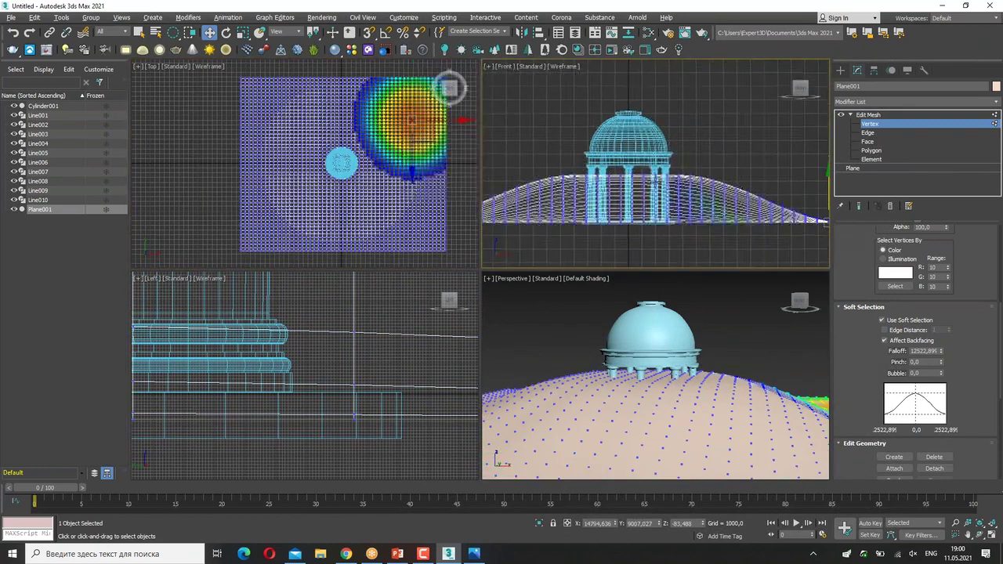
scroll(821, 221, "down", 3)
left_click_drag(709, 192, 709, 187)
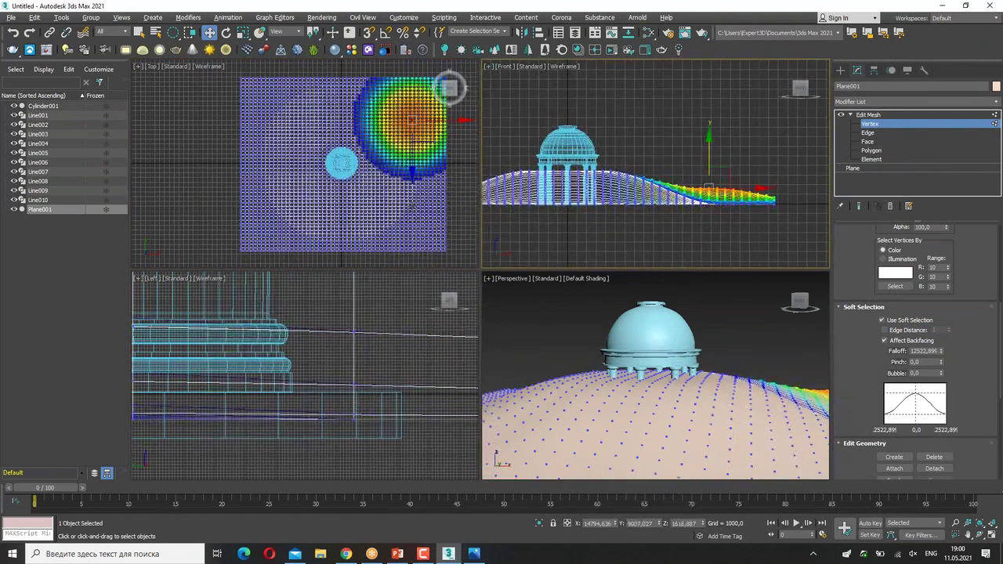
left_click(411, 206)
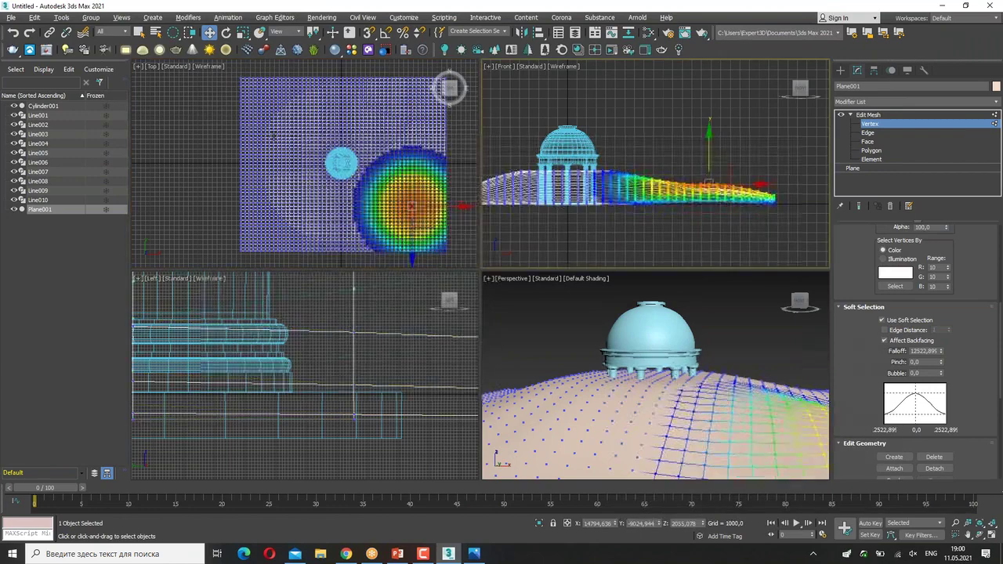
left_click(267, 99)
middle_click_drag(689, 200, 791, 196)
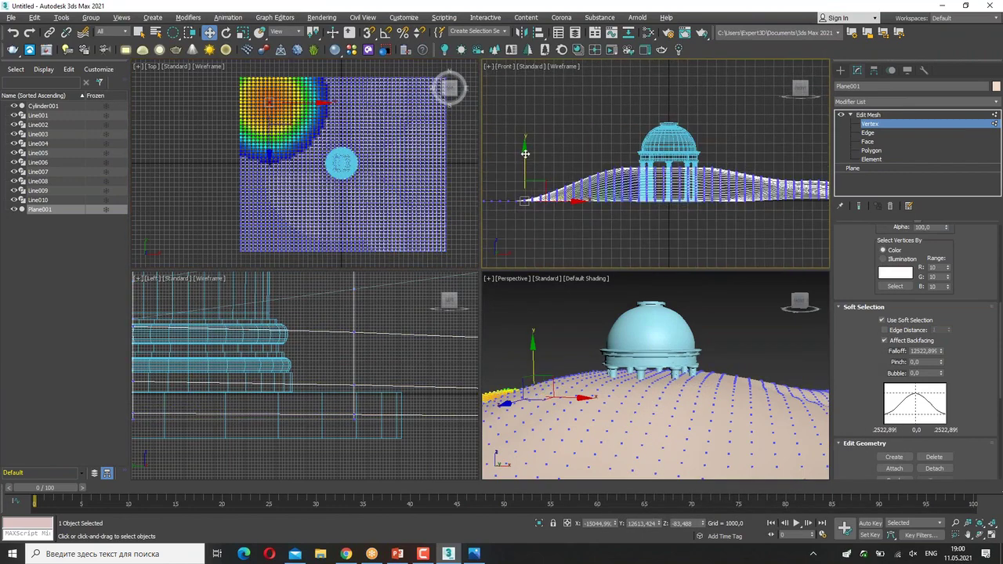
left_click(286, 223)
left_click(560, 165)
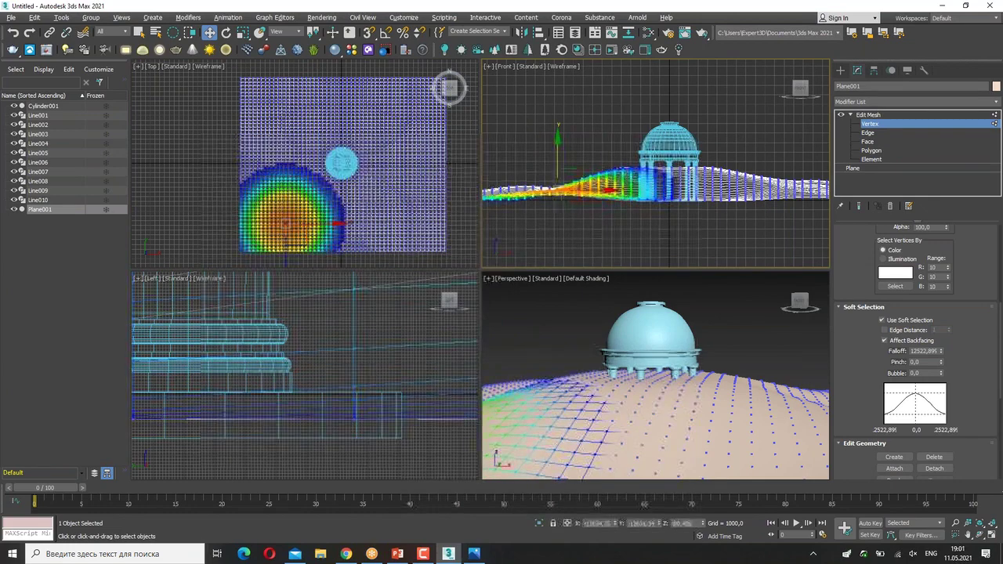
left_click(455, 150)
left_click(426, 166)
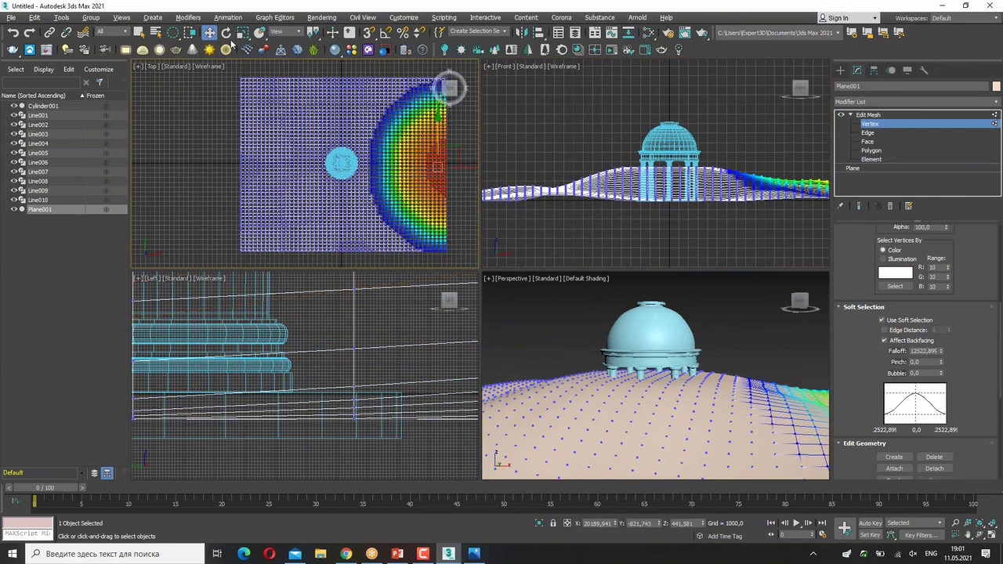
left_click_drag(173, 32, 173, 32)
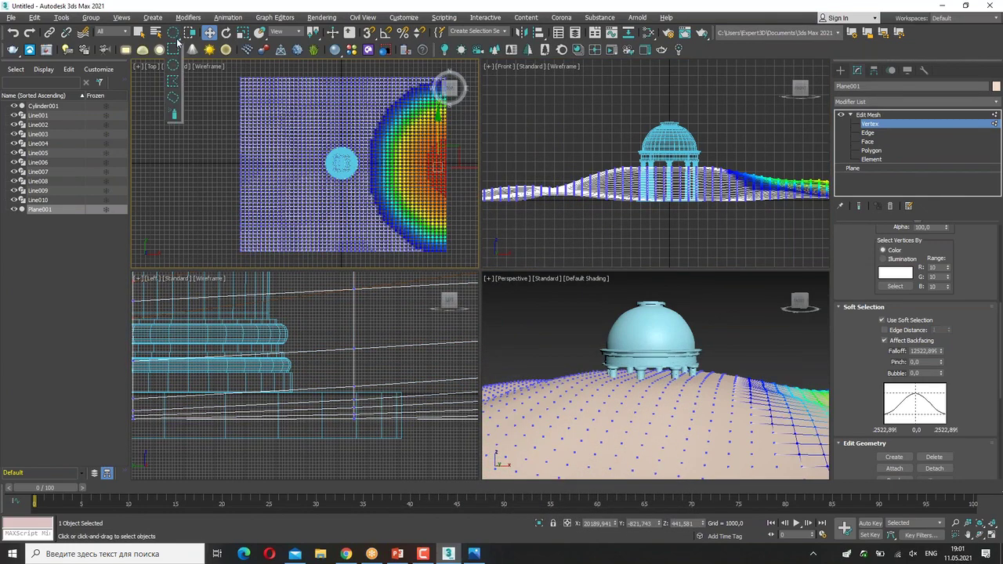
left_click(465, 181)
left_click(419, 166)
middle_click_drag(666, 172, 643, 172)
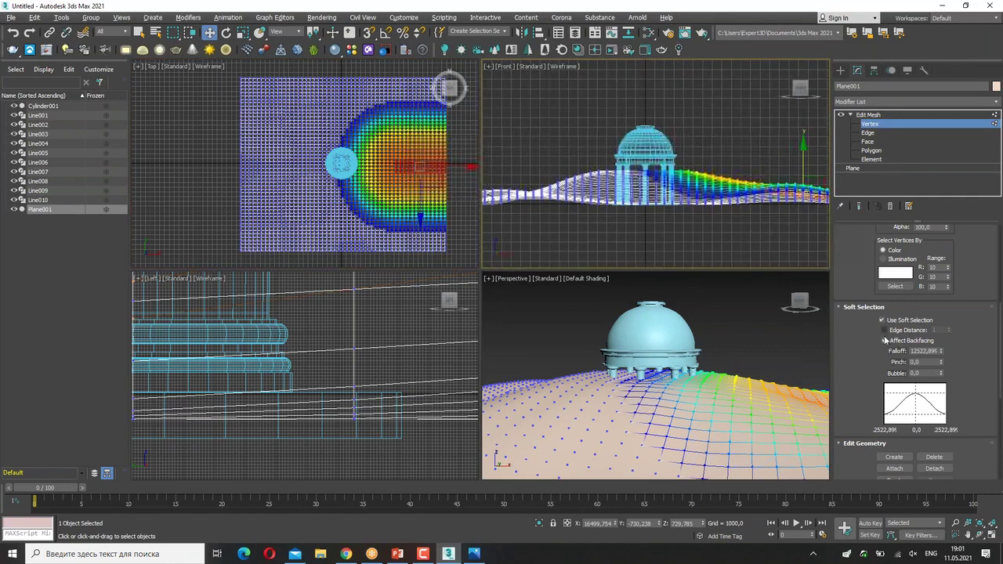
- Shrink the falloff to 7263, then raise and tilt the right side of the ground
left_click_drag(942, 355, 943, 391)
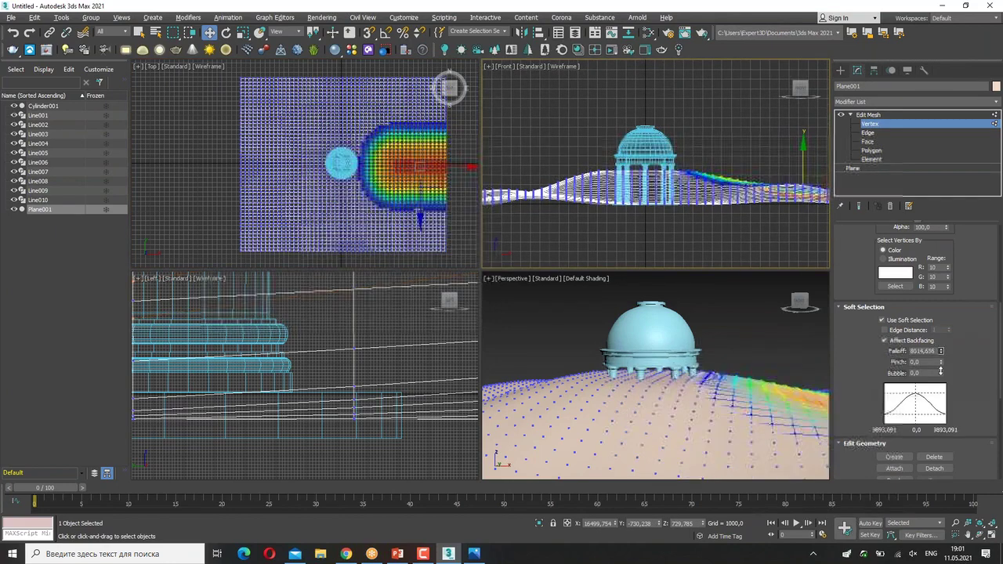
middle_click_drag(807, 176, 722, 161)
left_click_drag(721, 162, 722, 148)
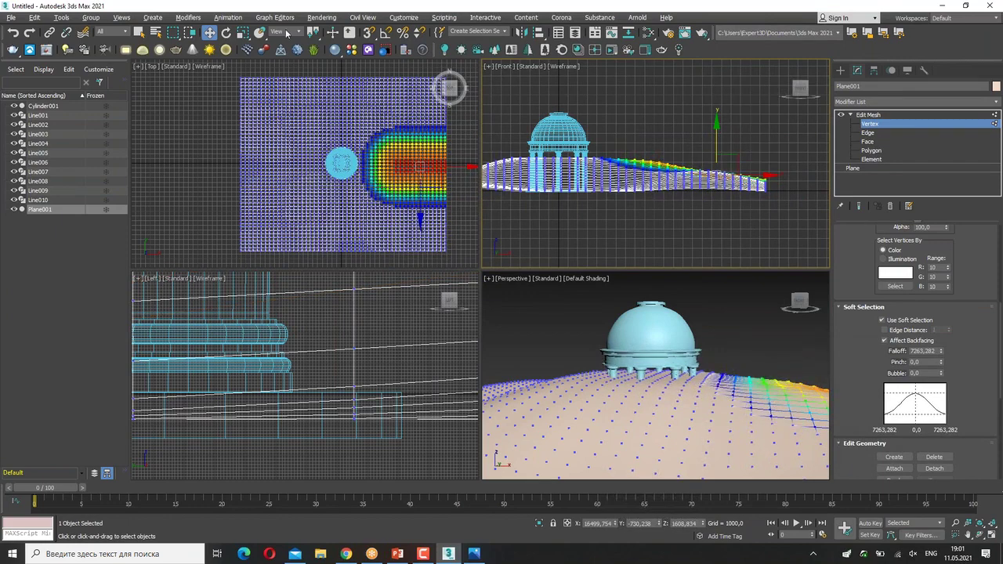
left_click(229, 33)
left_click_drag(748, 139, 740, 134)
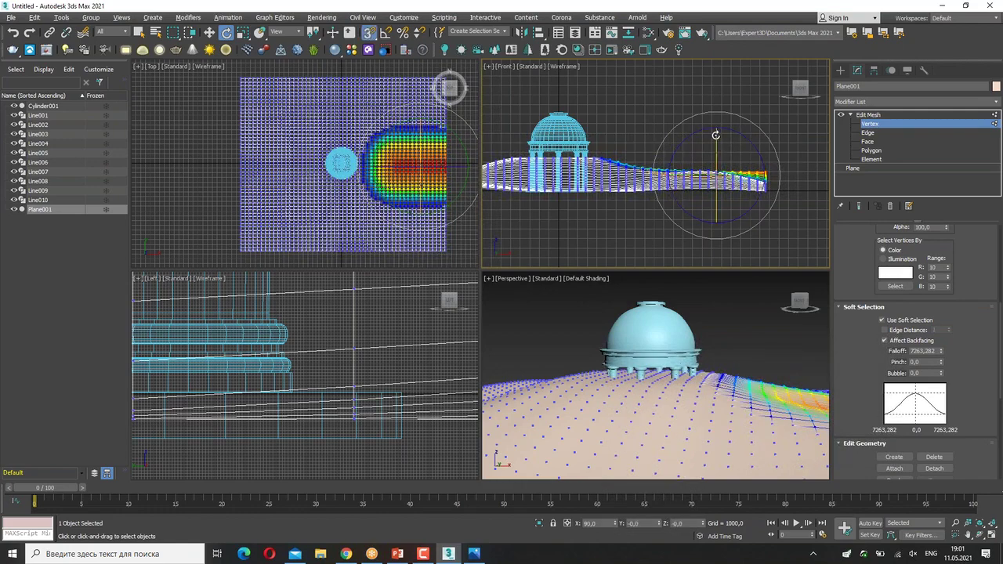
key("w")
mouse_move(718, 176)
left_mouse_down()
mouse_move(720, 159)
mouse_move(715, 169)
mouse_move(783, 204)
left_mouse_up()
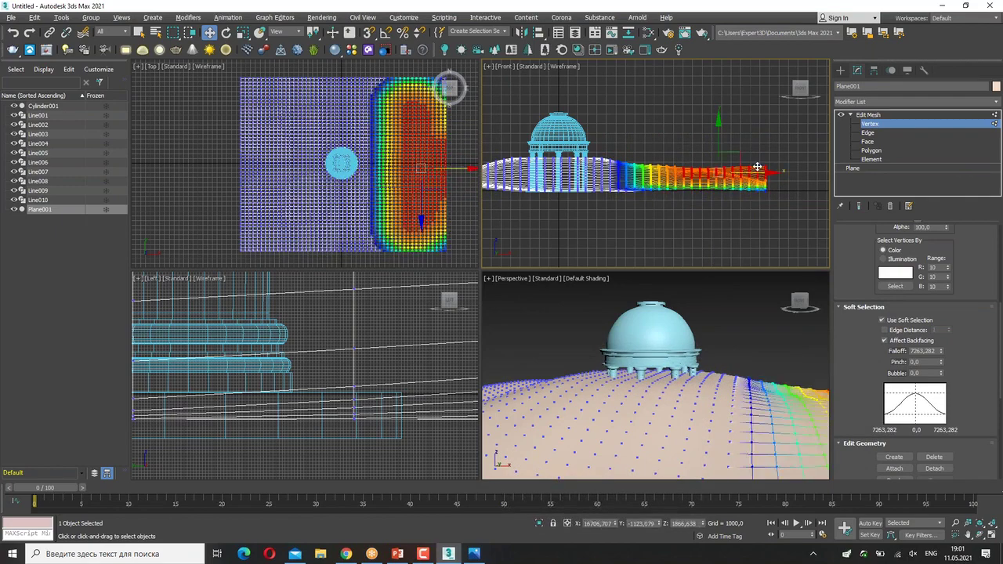
left_click(453, 169)
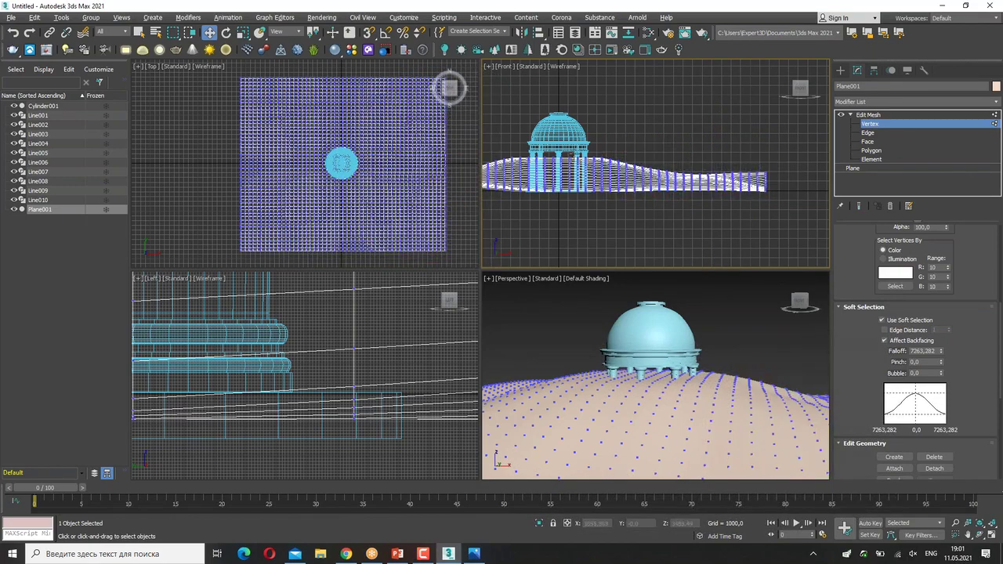
- Lower the whole ground plane so the columns stand clear above it
left_click(889, 124)
middle_click_drag(649, 163, 686, 161)
left_click_drag(580, 162, 577, 199)
scroll(579, 187, "up", 5)
left_click(743, 338)
- Zoom the Perspective view in close on the rotunda
mouse_move(747, 344)
middle_mouse_down()
mouse_move(709, 332)
mouse_move(708, 342)
mouse_move(839, 460)
middle_mouse_up()
left_click(955, 523)
left_click_drag(754, 426, 714, 409)
middle_click_drag(713, 410, 725, 412)
scroll(721, 412, "up", 1)
scroll(721, 412, "up", 1)
scroll(717, 410, "up", 1)
scroll(711, 403, "up", 1)
- Circle a column on the rotunda, then bring up the PowerPoint course slides
key("w")
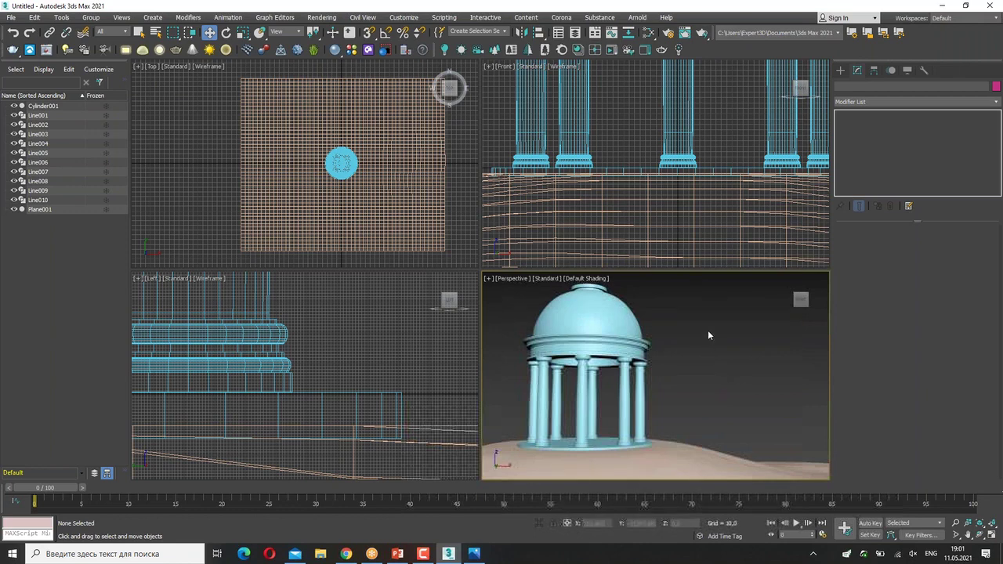
left_click_drag(698, 323, 727, 384)
left_click_drag(783, 352, 689, 415)
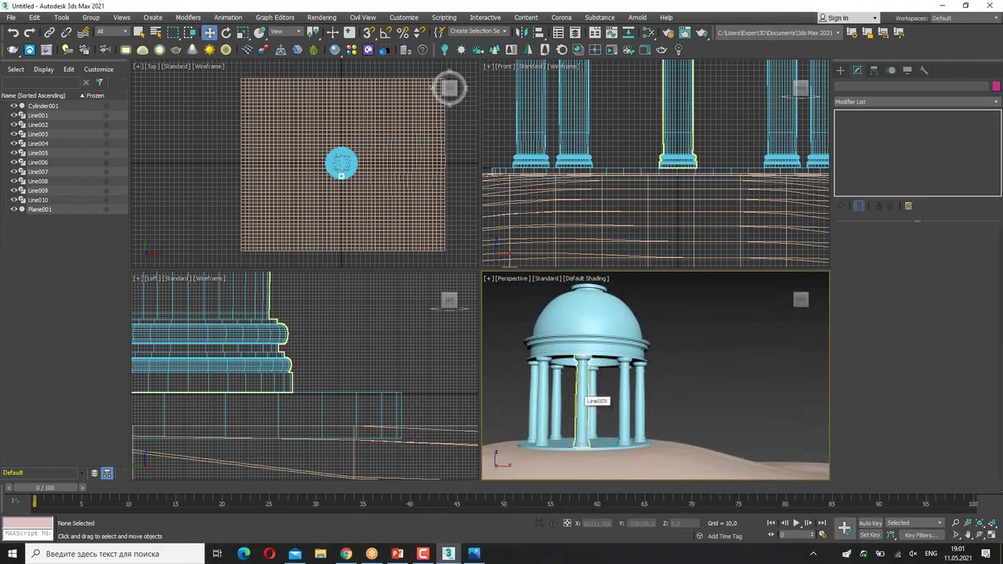
left_click(397, 553)
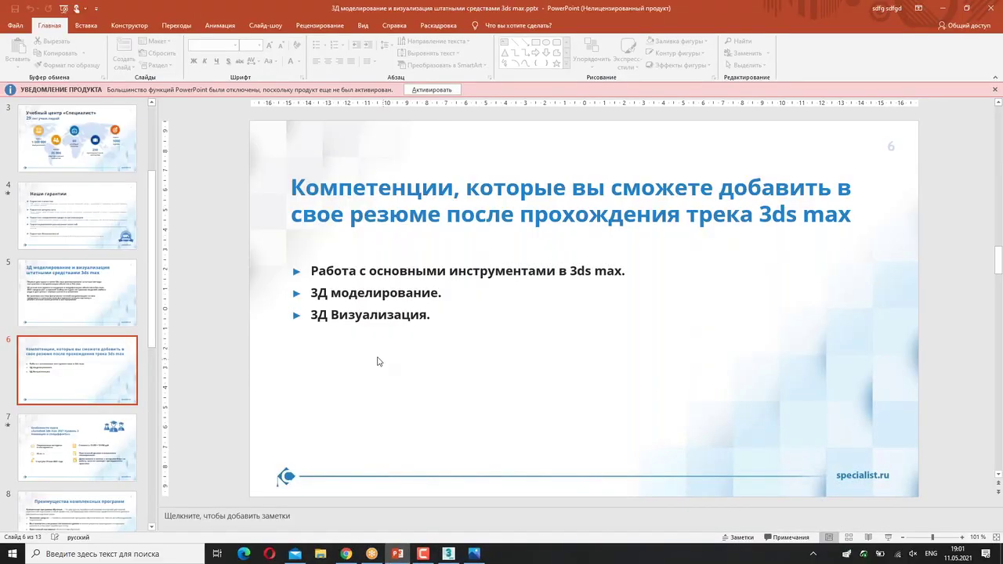
- Underline and circle the 3D modelling and visualisation points on slide 6, then return to 3ds Max
left_click_drag(283, 298, 463, 307)
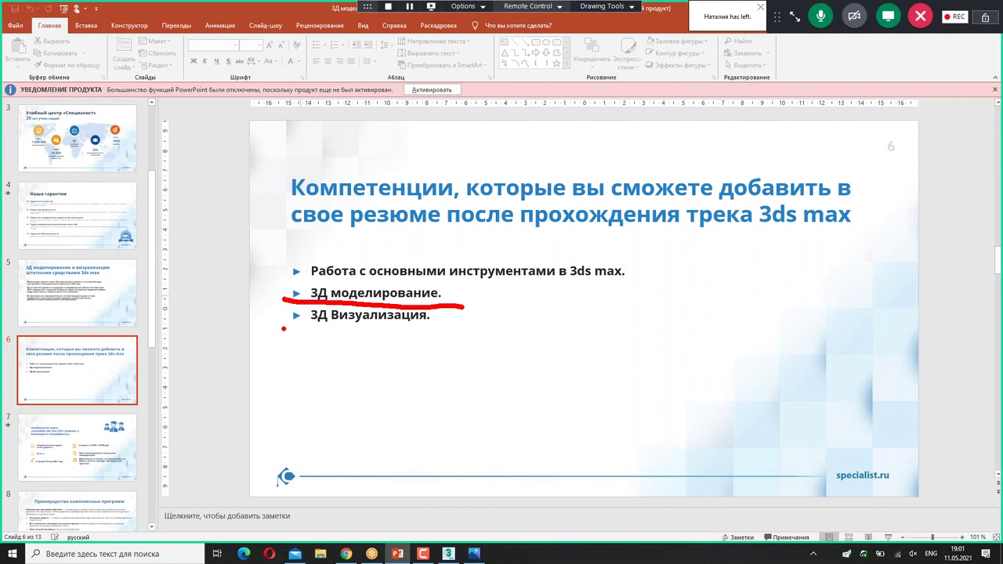
left_click_drag(275, 328, 440, 338)
mouse_move(360, 331)
left_mouse_down()
mouse_move(280, 313)
mouse_move(247, 339)
left_mouse_up()
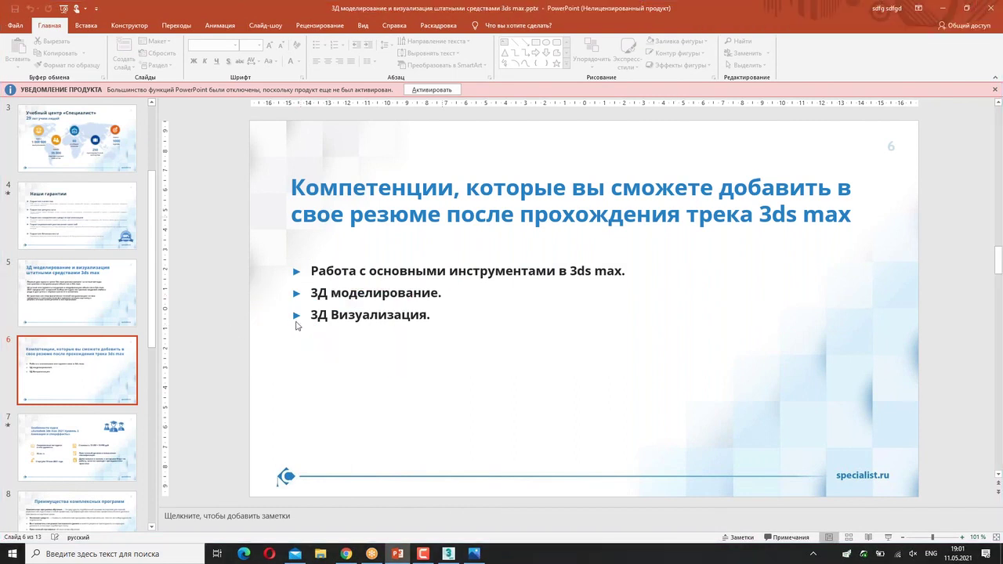
left_click(448, 553)
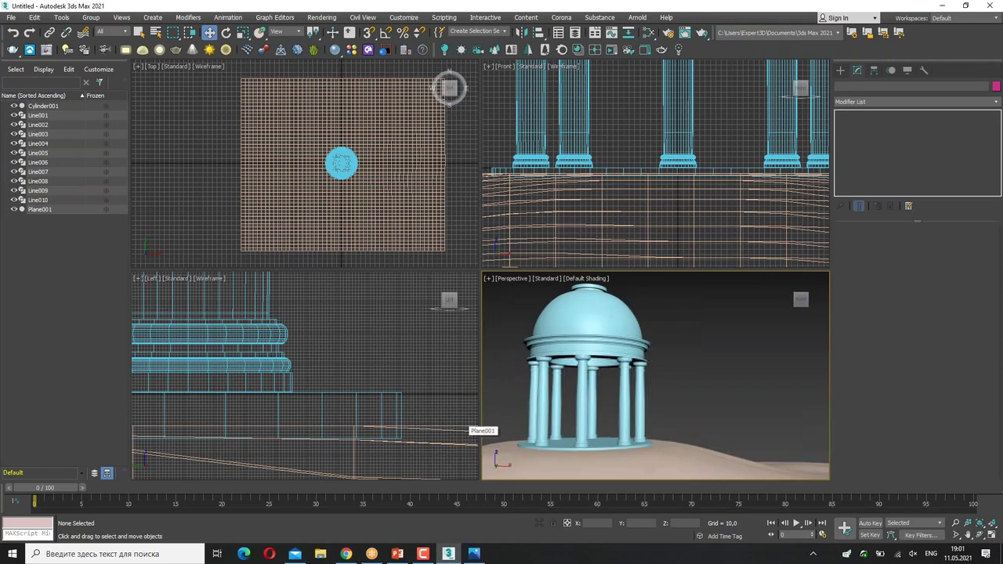
- Zoom out and pan the Front view to frame the full rotunda and hilly terrain
mouse_move(666, 383)
middle_mouse_down("alt")
mouse_move(666, 399)
mouse_move(680, 397)
middle_mouse_up("alt")
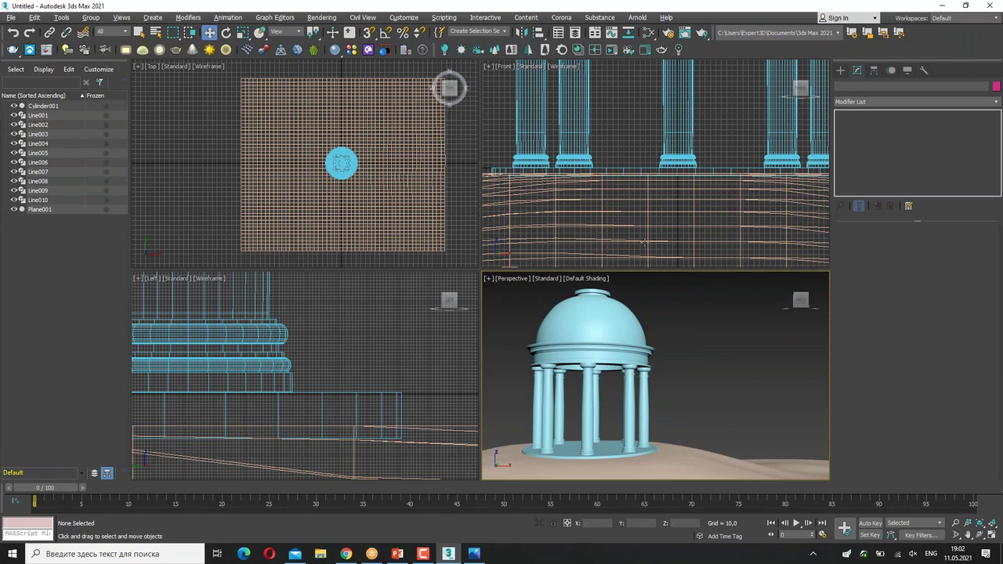
scroll(633, 133, "down", 3)
scroll(633, 133, "down", 3)
middle_click_drag(633, 133, 617, 192)
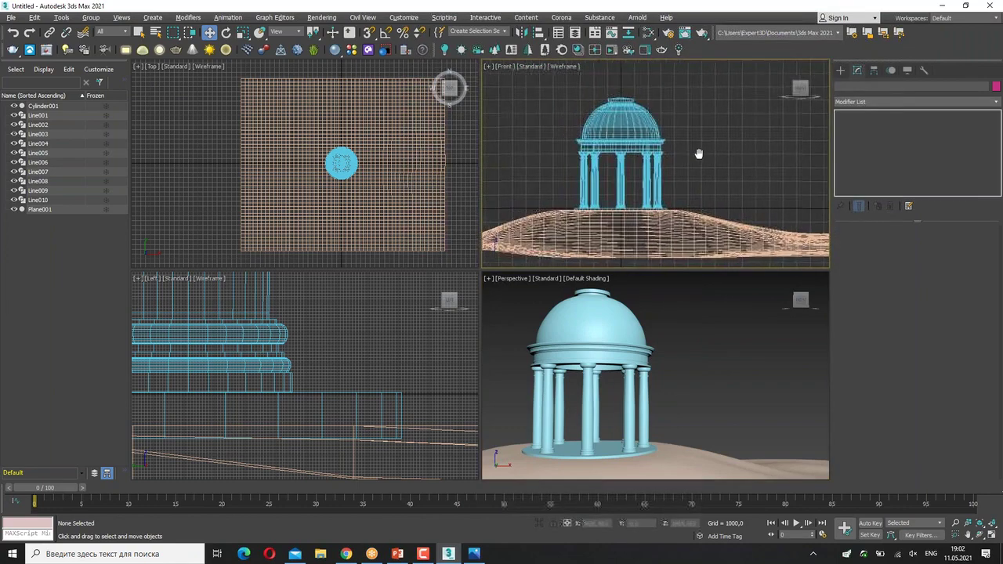
left_click(666, 32)
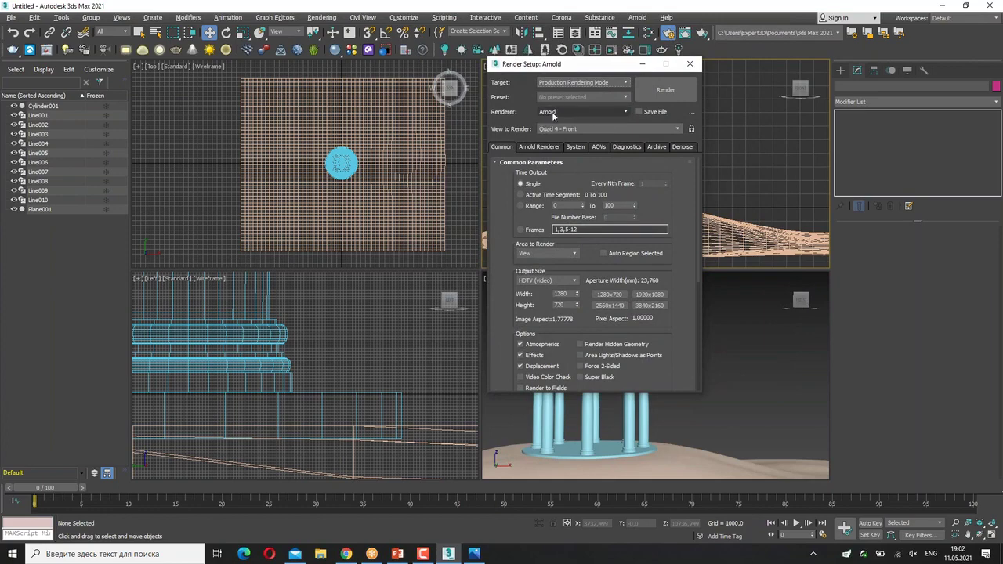
- Set Perspective as the view to render in Render Setup
left_click_drag(548, 63, 274, 63)
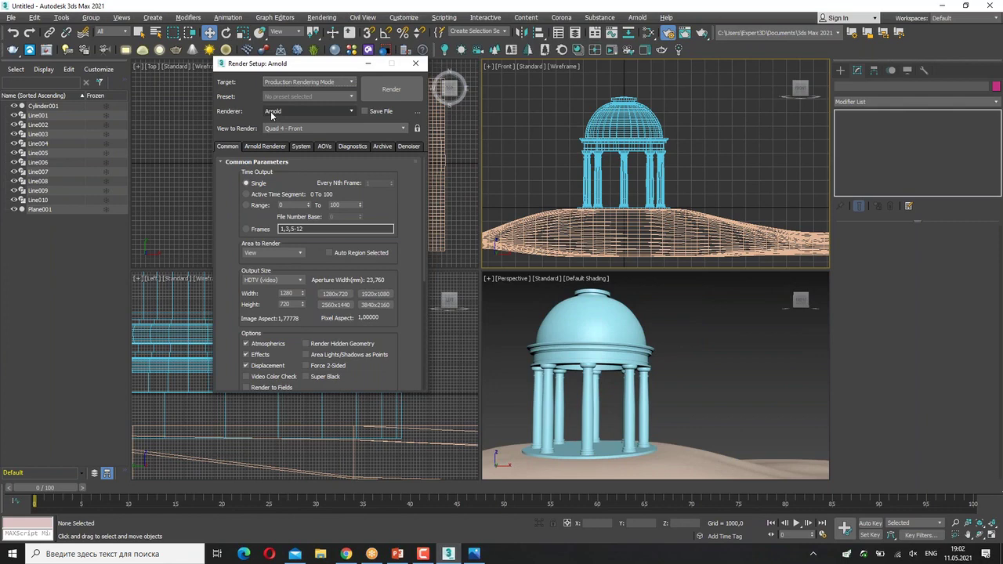
left_click(700, 361)
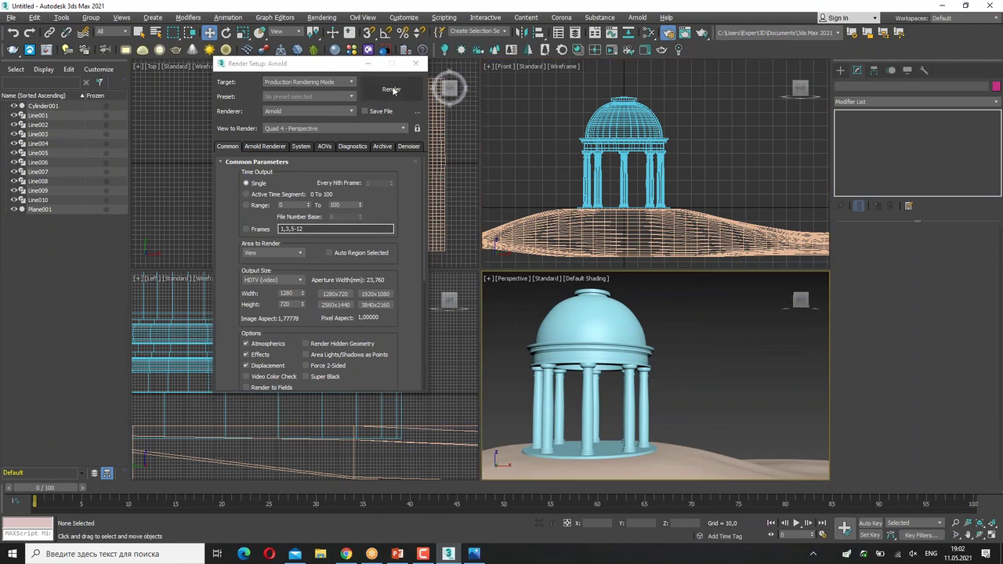
left_click(415, 63)
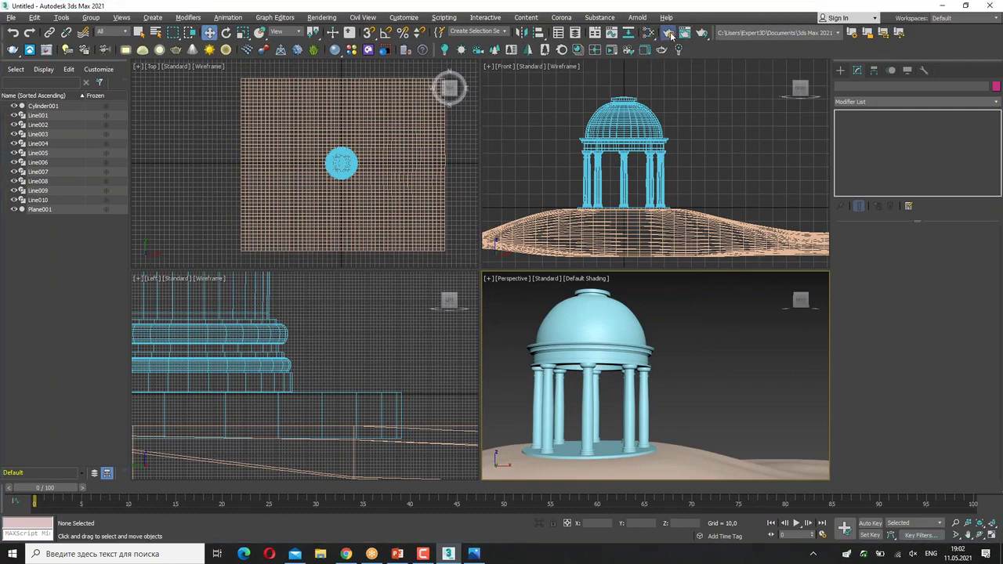
- Render the rotunda with Arnold at 1280×720, then close the frame and setup windows
key("F10")
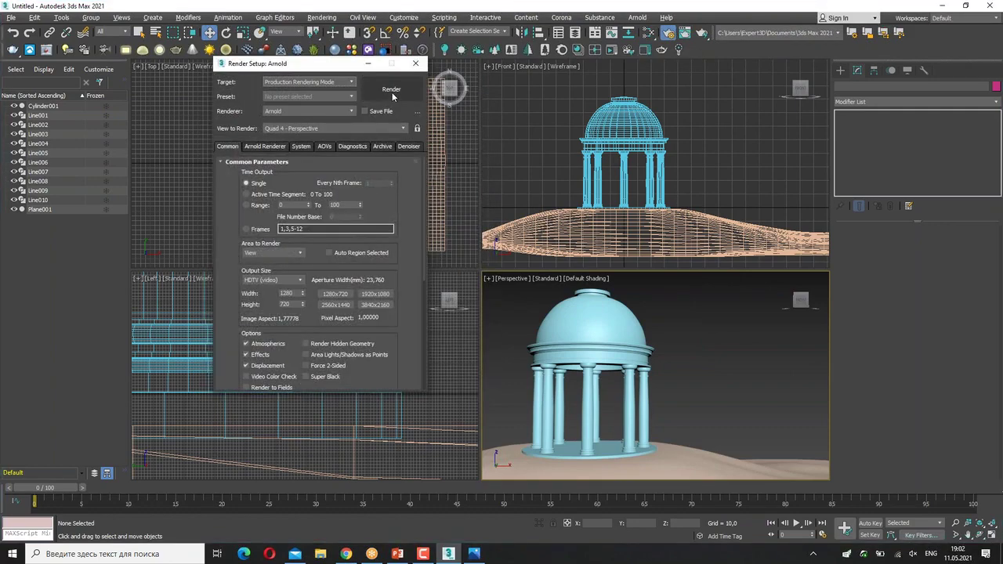
left_click_drag(603, 276, 485, 284)
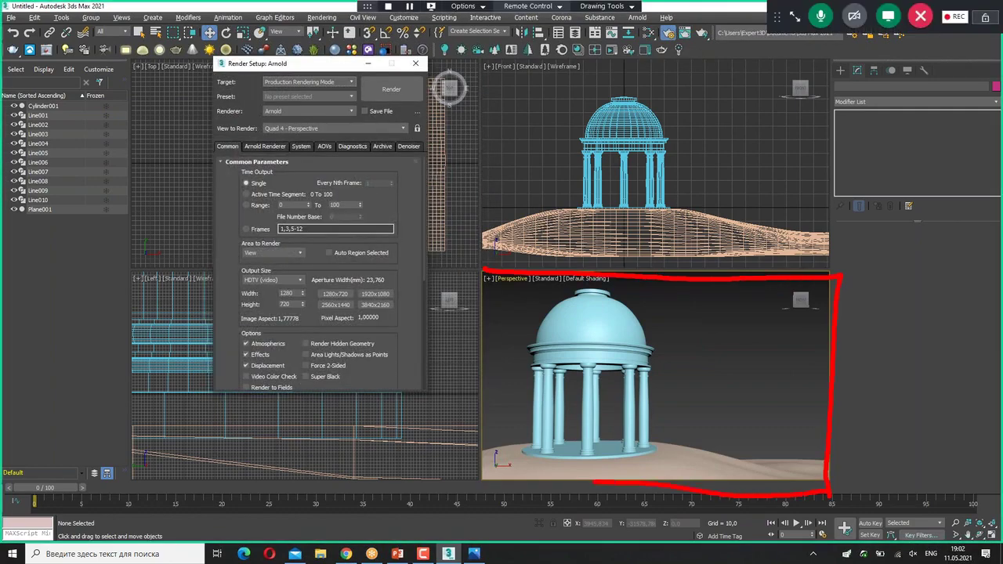
left_click(391, 88)
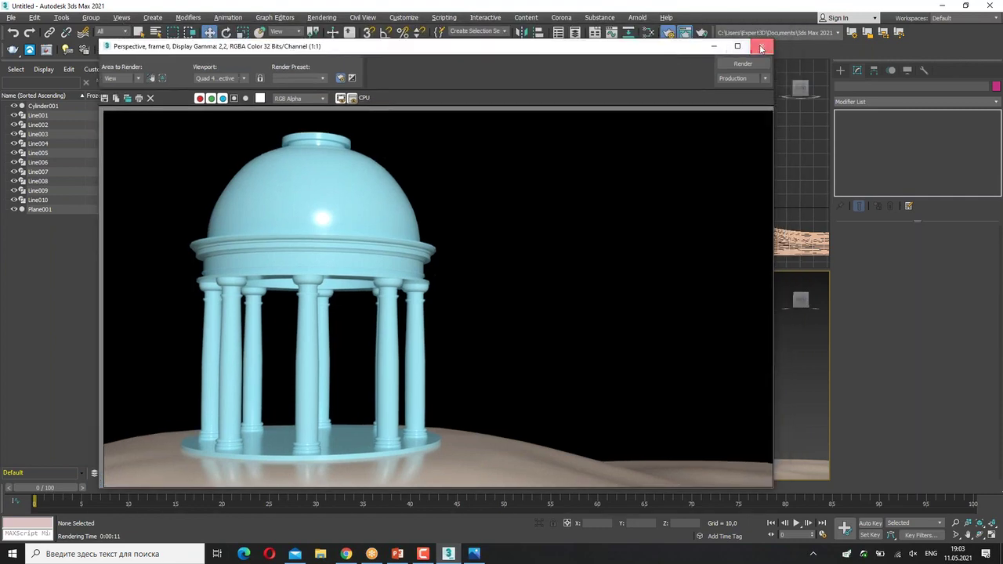
left_click(762, 41)
left_click(415, 63)
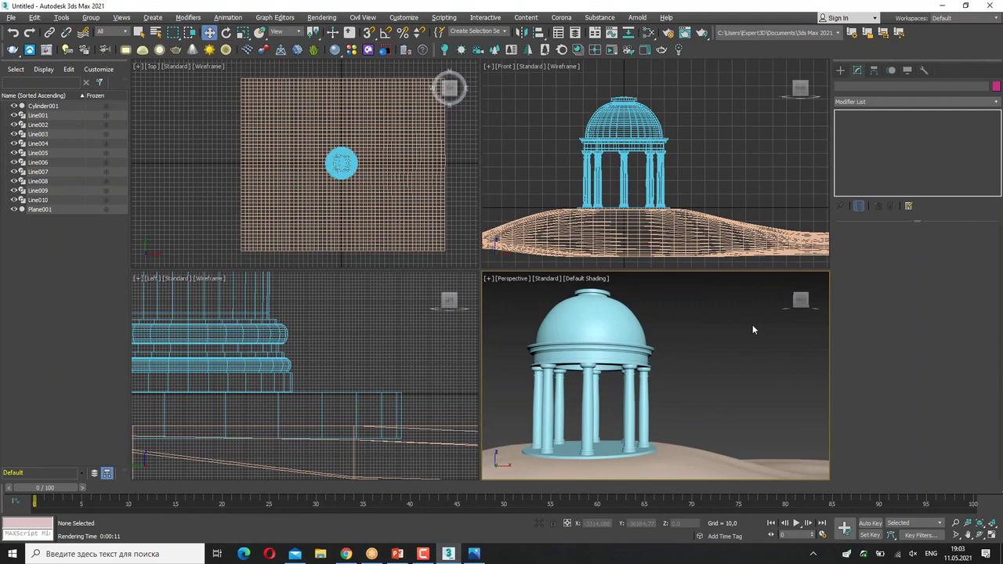
- Show the Photometric light types and the Perspective viewport's shading menu
left_click(840, 71)
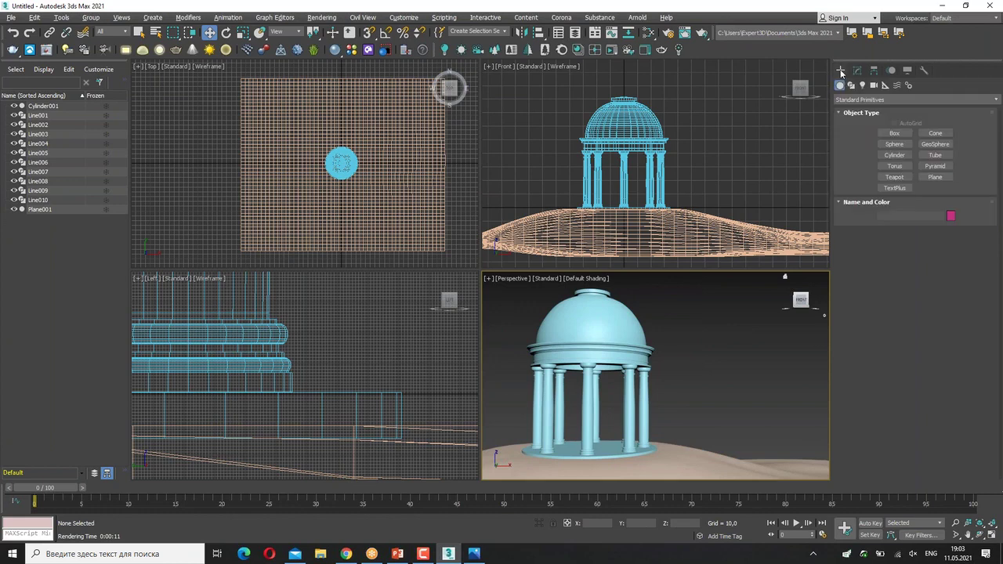
left_click(862, 86)
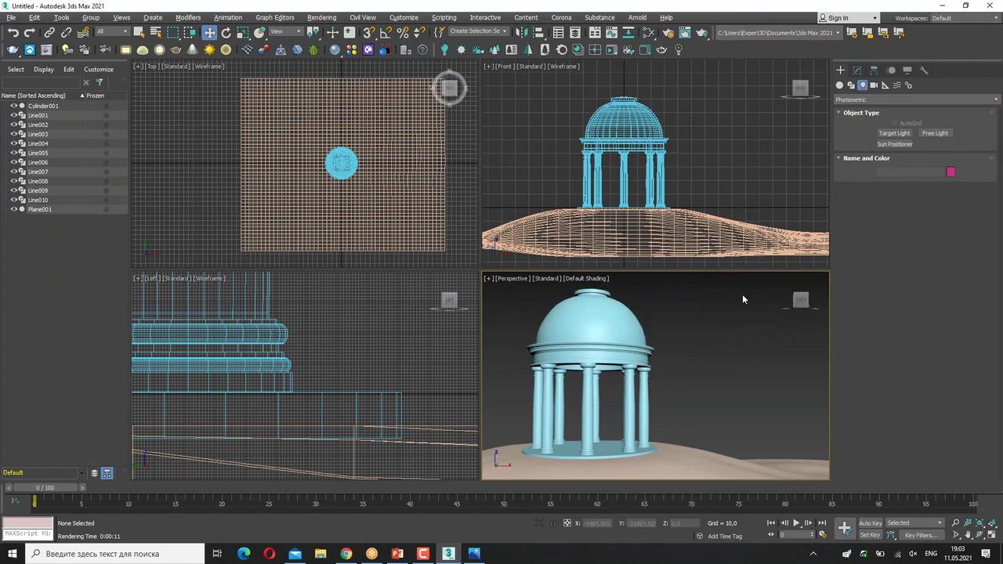
left_click(548, 278)
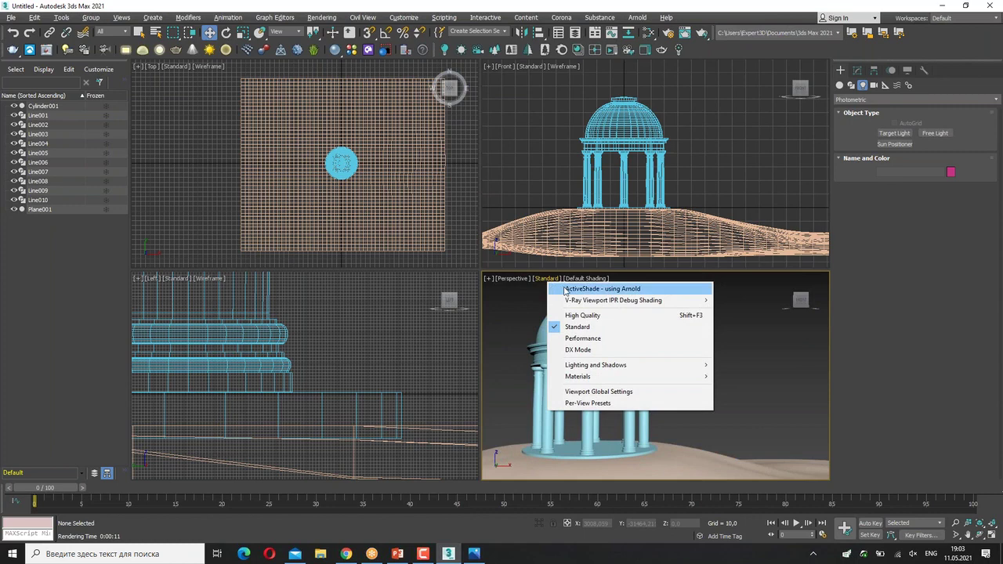
- Set the perspective viewport to ActiveShade using Arnold and arm the Photometric Sun Positioner
left_click(565, 290)
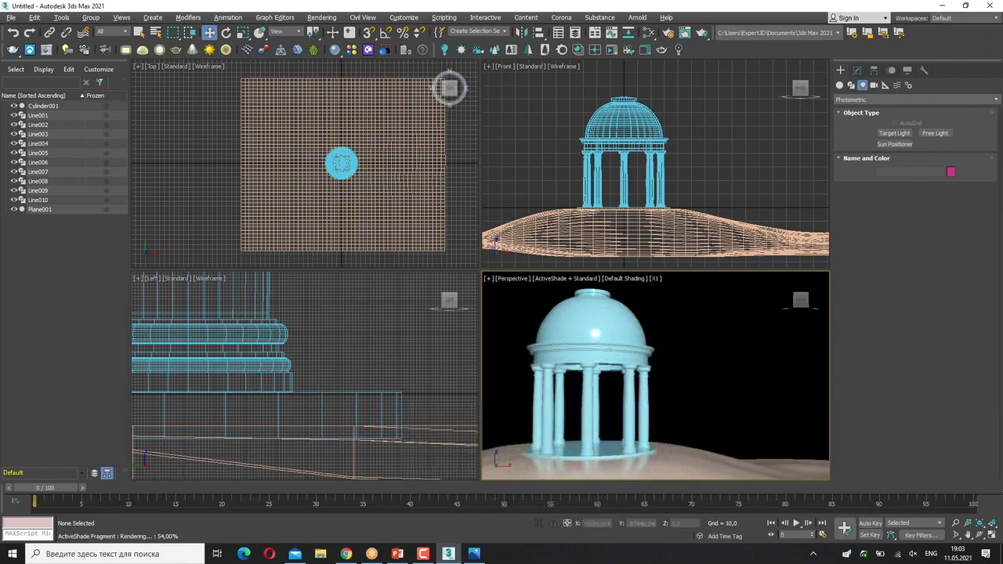
mouse_move(484, 275)
left_mouse_down()
mouse_move(735, 276)
mouse_move(822, 495)
mouse_move(514, 479)
mouse_move(498, 313)
mouse_move(564, 404)
mouse_move(776, 423)
mouse_move(754, 444)
left_mouse_up()
key("Escape")
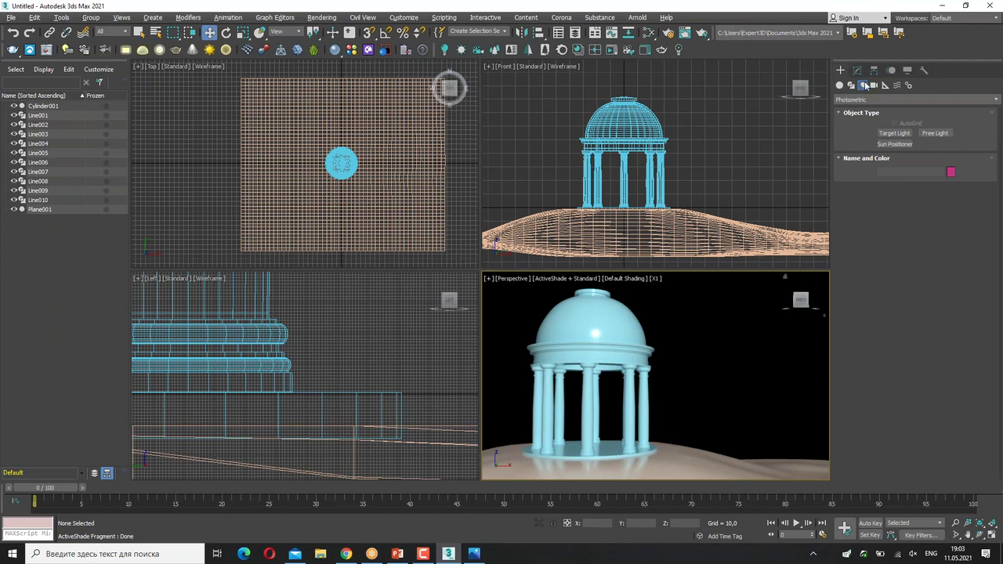
left_click(894, 144)
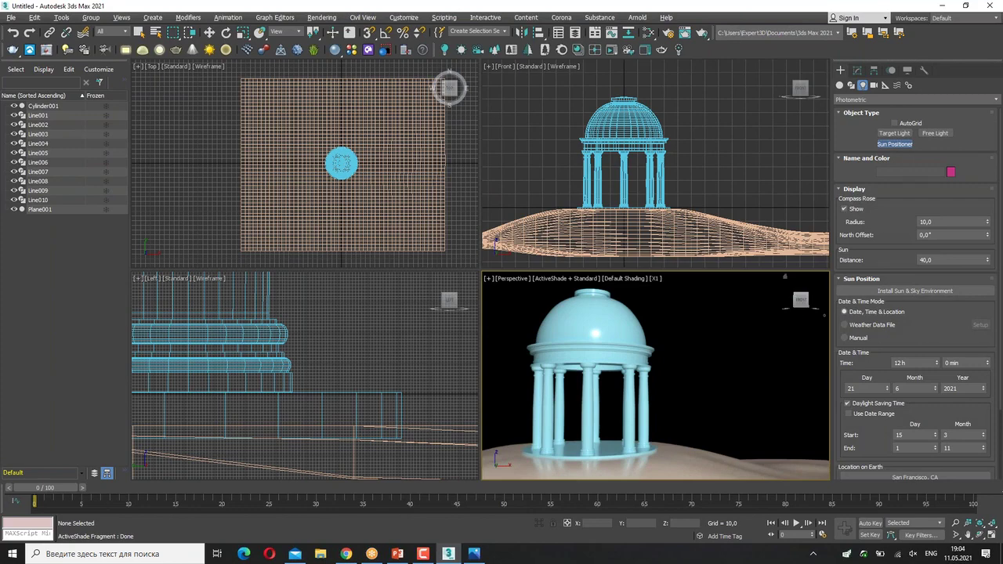
- Place SunPositioner001 beside the ground plane in the Top view with a compass radius of about 154
scroll(413, 173, "down", 2)
middle_click_drag(408, 174, 365, 169)
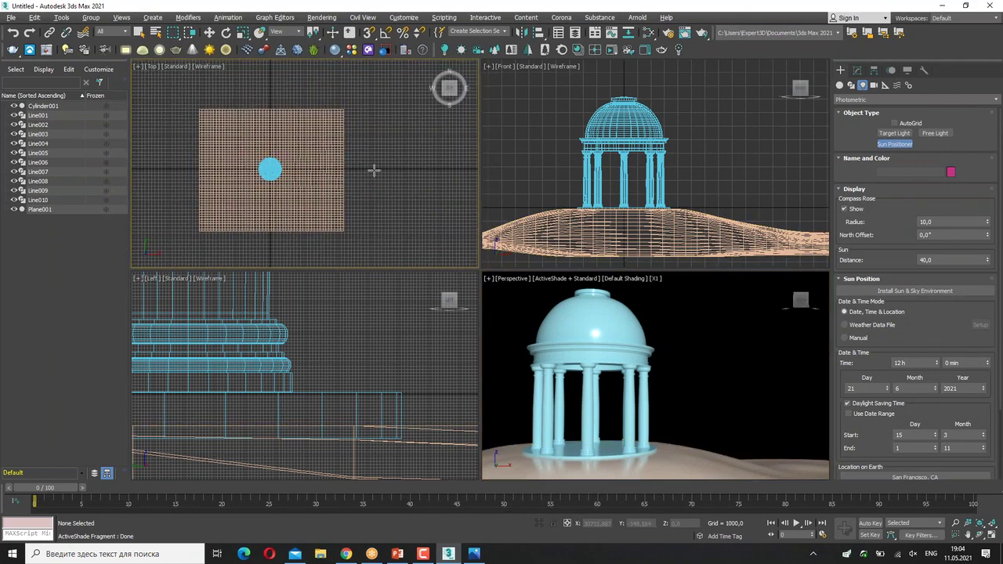
left_click(373, 169)
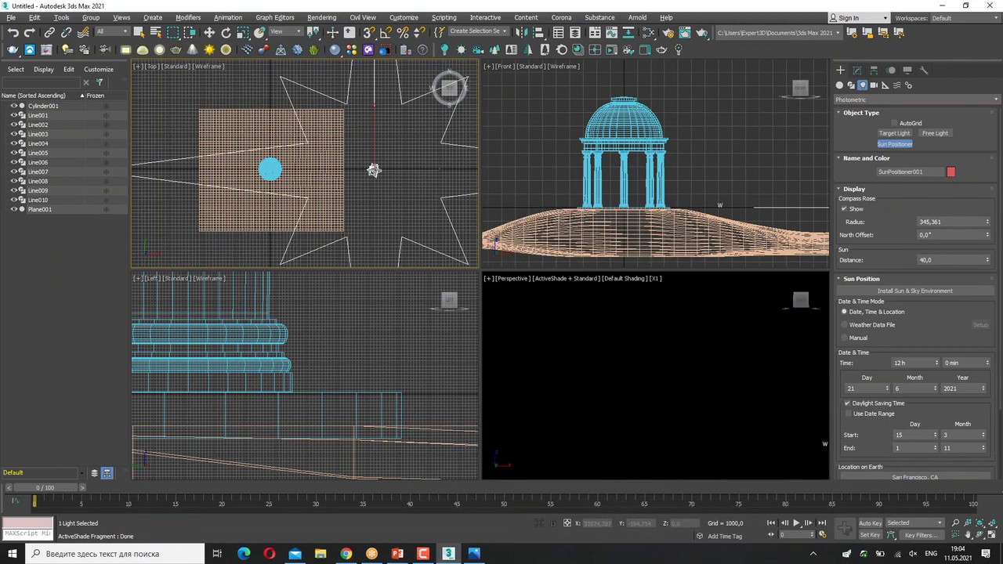
left_click_drag(374, 169, 373, 170)
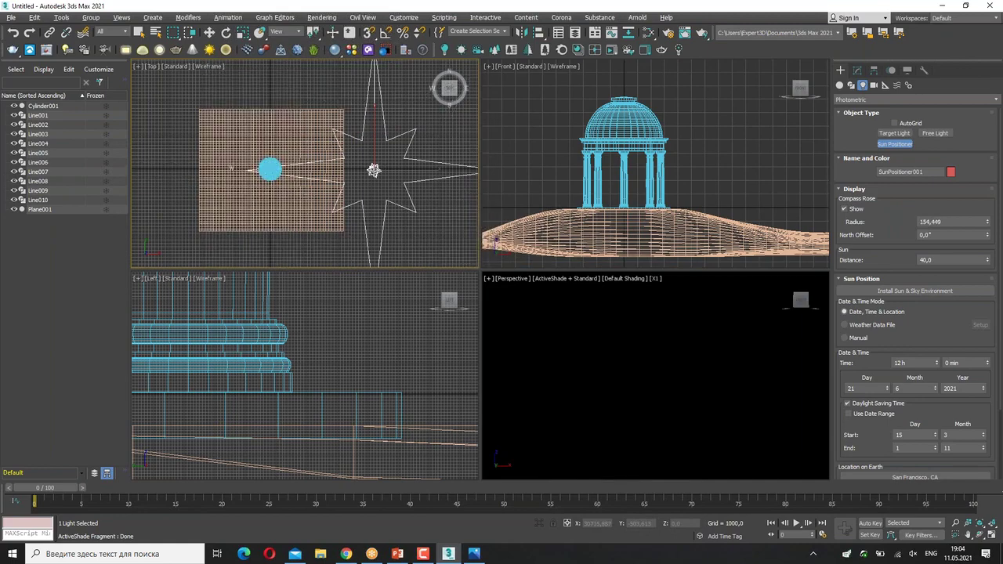
left_click(373, 169)
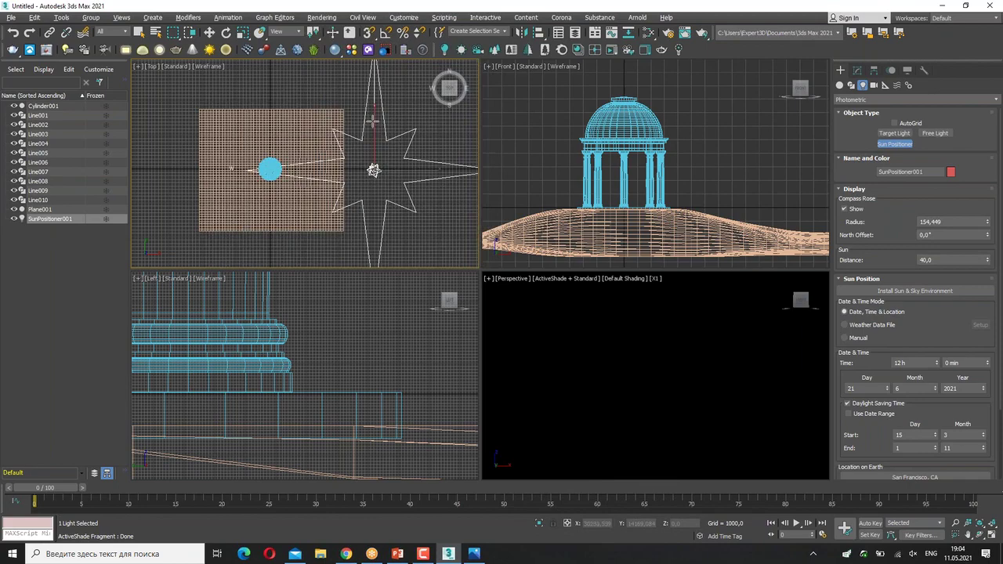
- Set the sun distance to finish creating the Sun Positioner, then zoom out the Front view
left_click(392, 184)
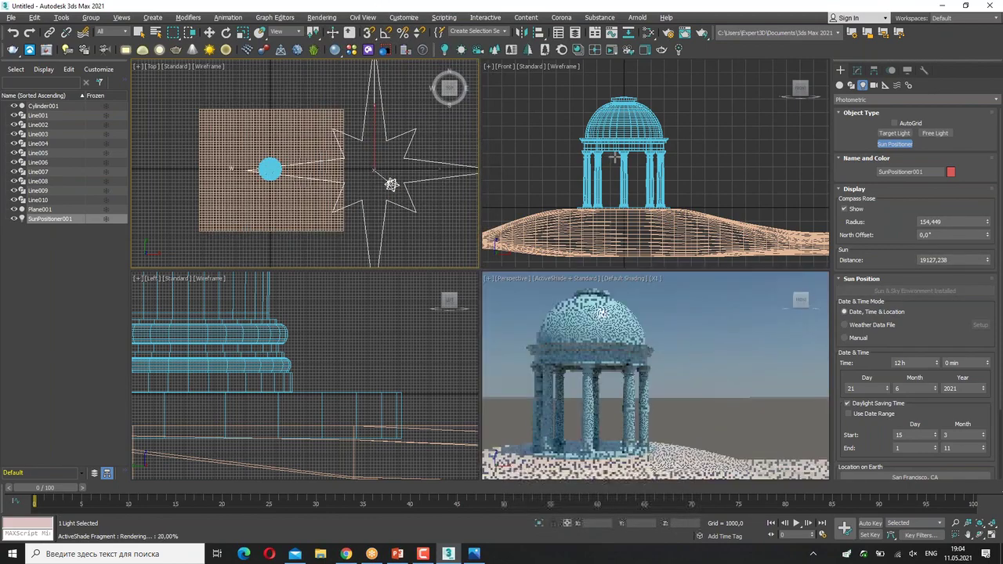
scroll(773, 134, "down", 3)
scroll(772, 129, "down", 2)
scroll(775, 132, "down", 2)
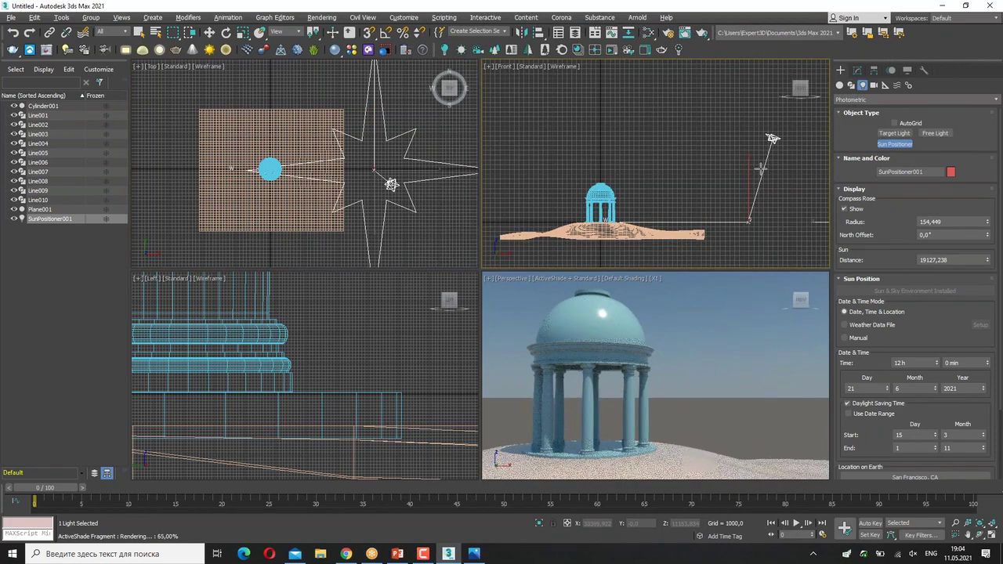
- Reduce the Sun Positioner's compass rose radius to 100
key("w")
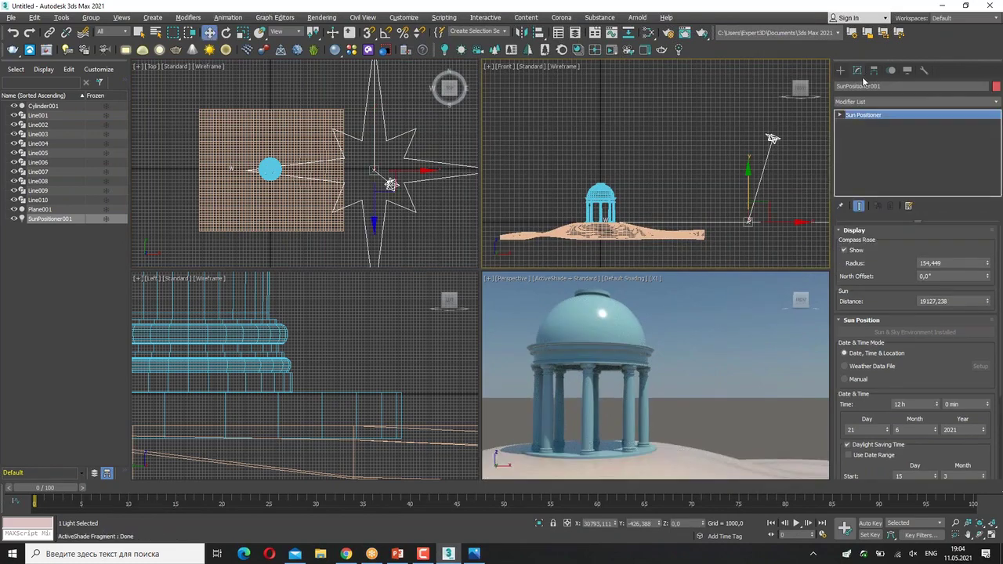
left_click_drag(987, 263, 981, 399)
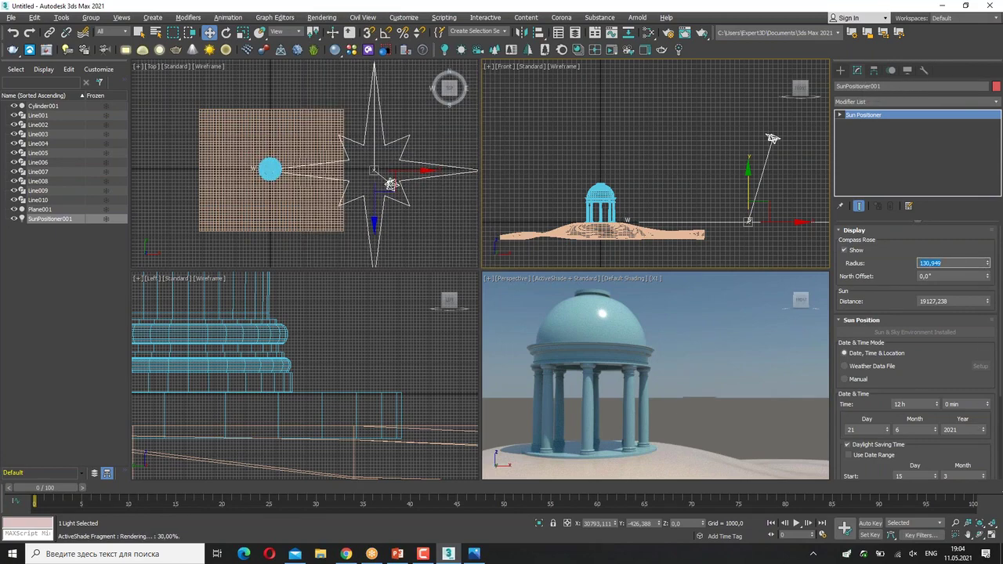
type("100")
key("Return")
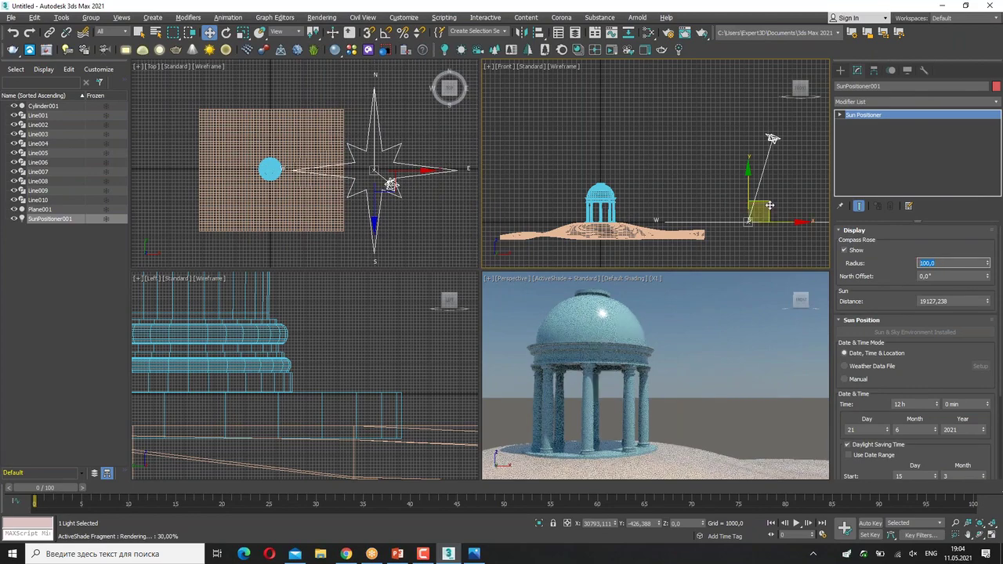
- Nudge the Sun Positioner toward the rotunda and set its location to Moscow, Russia from the Europe map
left_click_drag(766, 208, 751, 225)
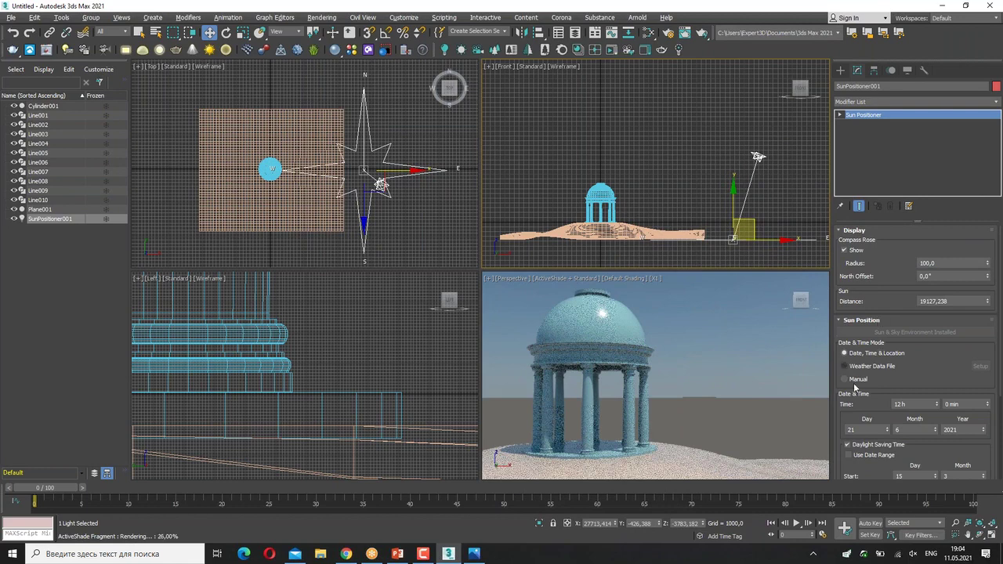
scroll(836, 420, "down", 3)
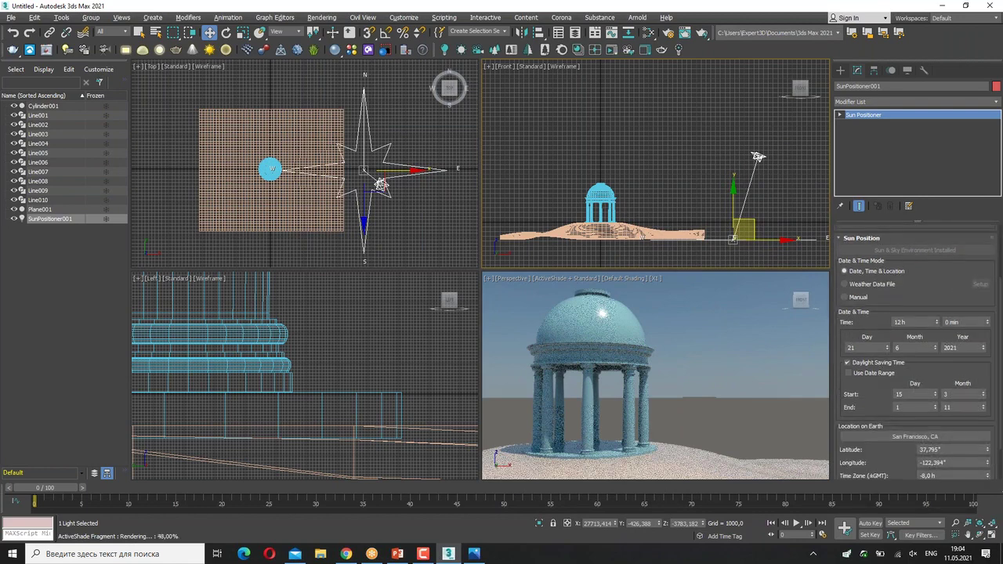
left_click(861, 433)
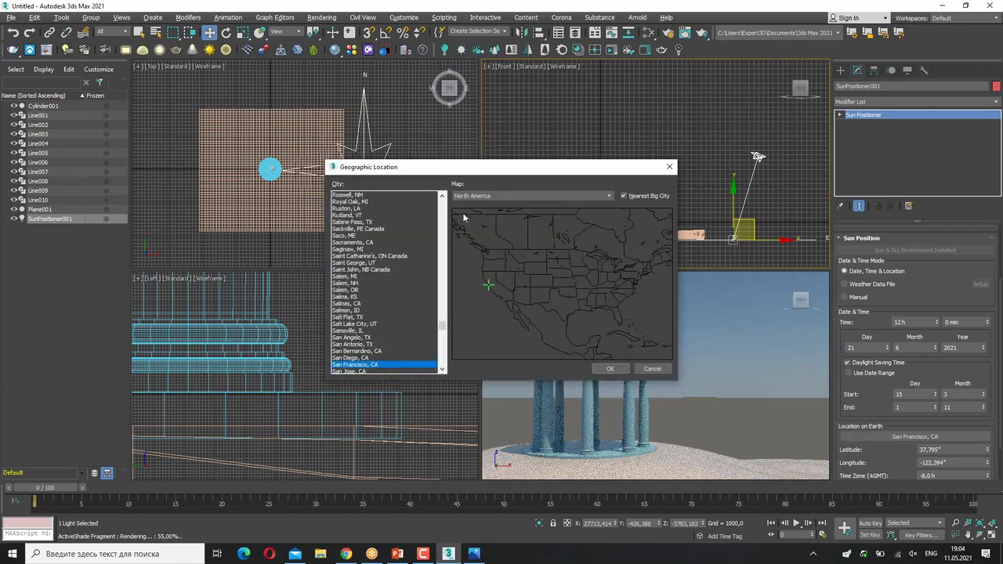
left_click(478, 199)
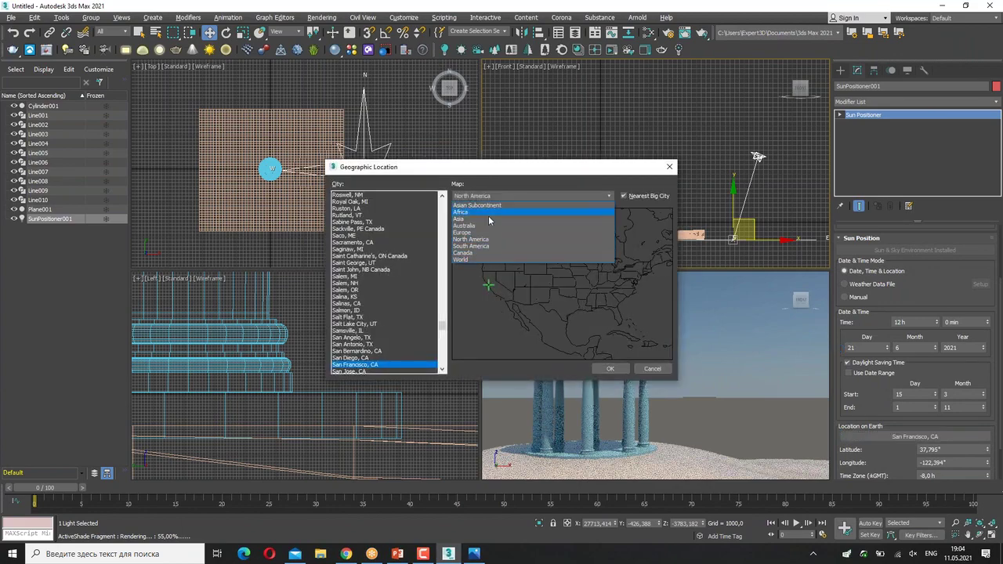
left_click(482, 259)
left_click(496, 195)
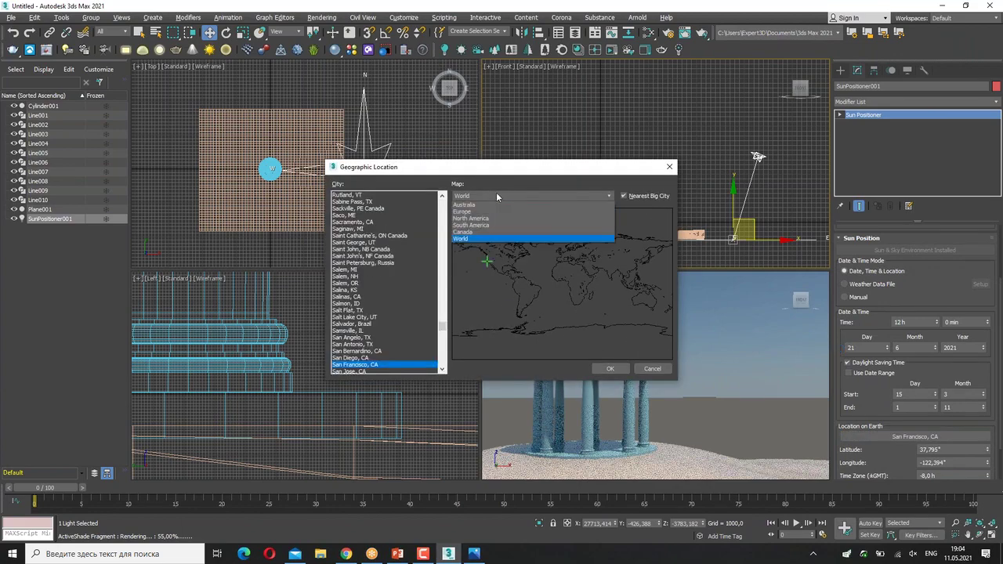
left_click(481, 233)
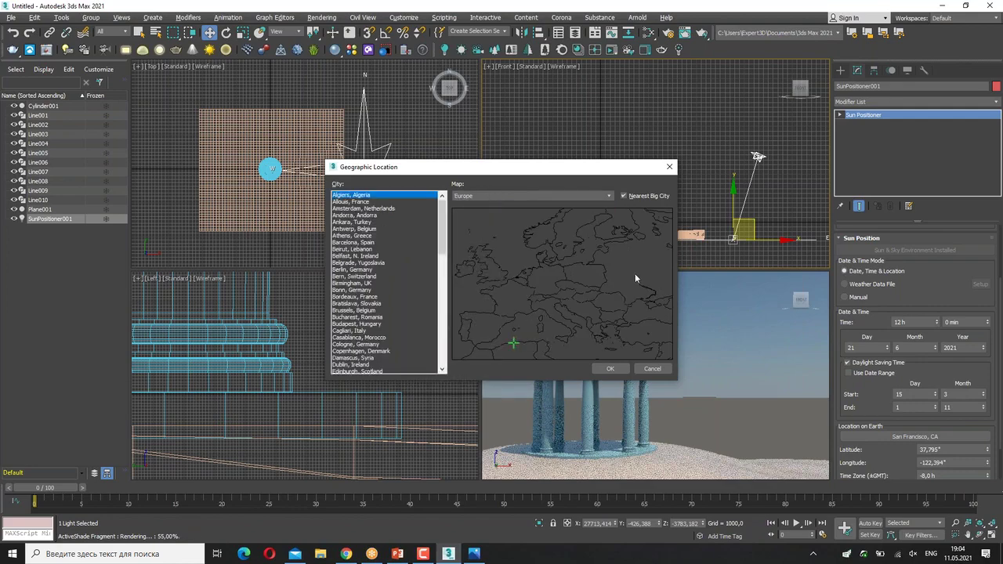
left_click(610, 369)
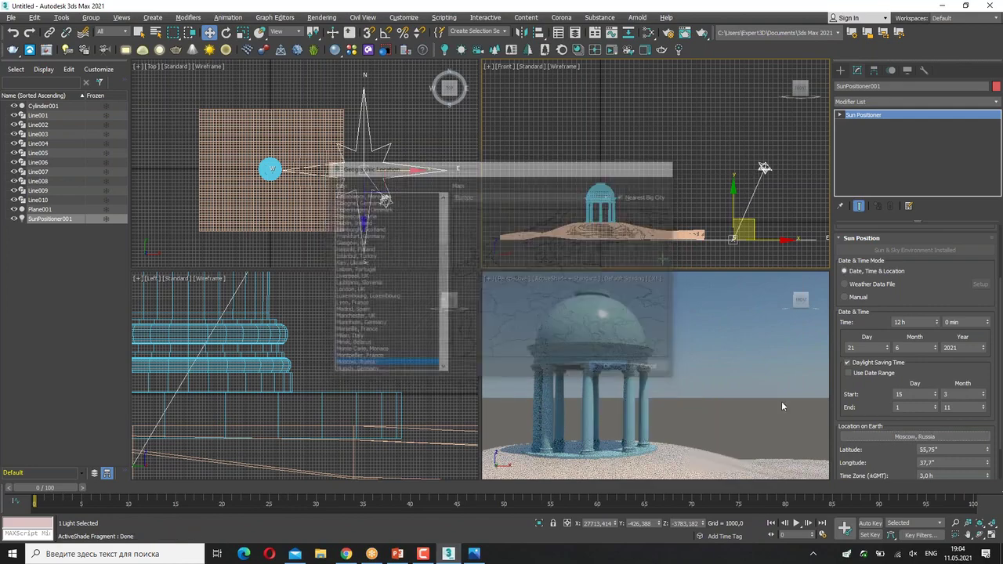
scroll(857, 369, "down", 2)
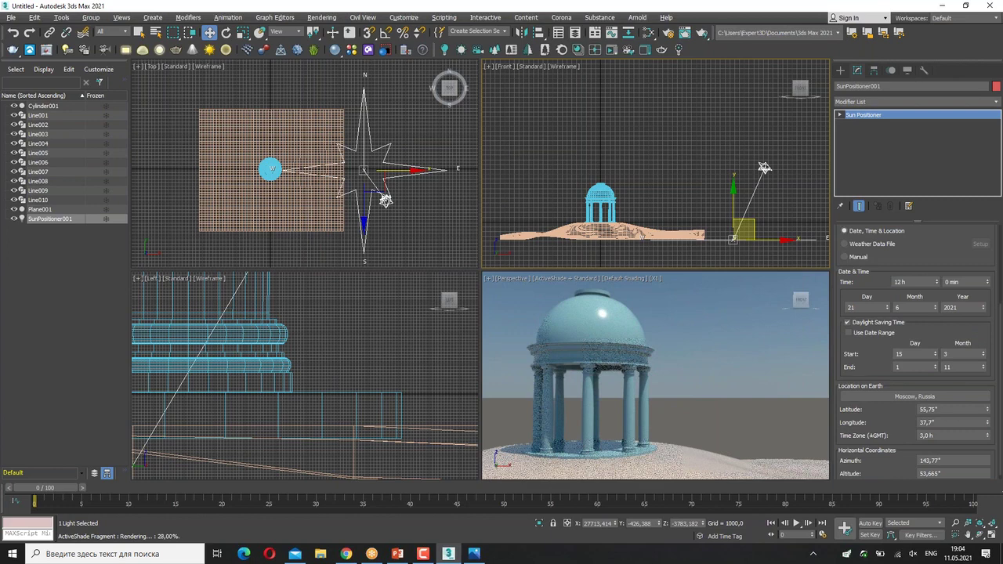
- Set the sun's time to 9 h, then deselect and reselect SunPositioner001 to check the render
scroll(924, 315, "up", 2)
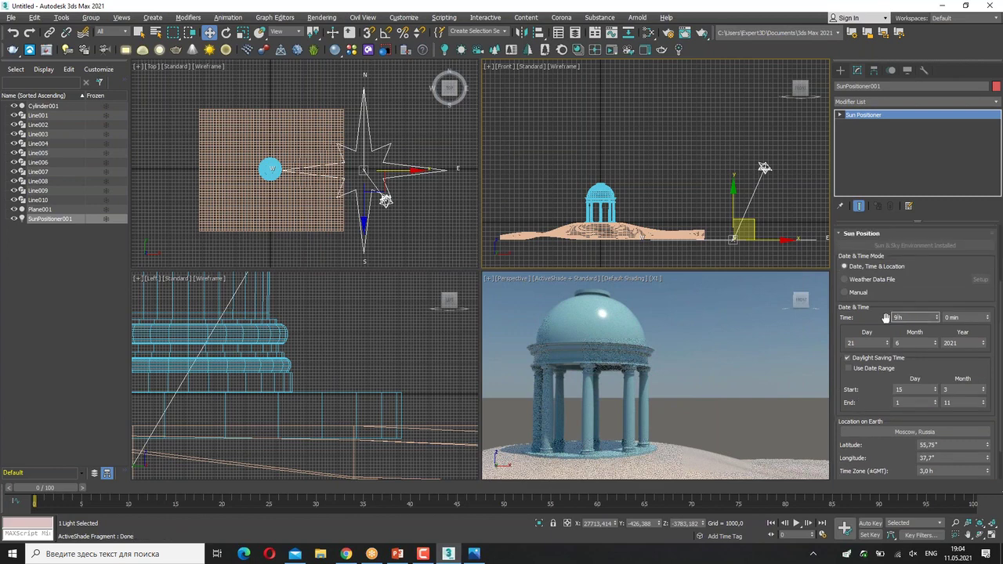
key("Return")
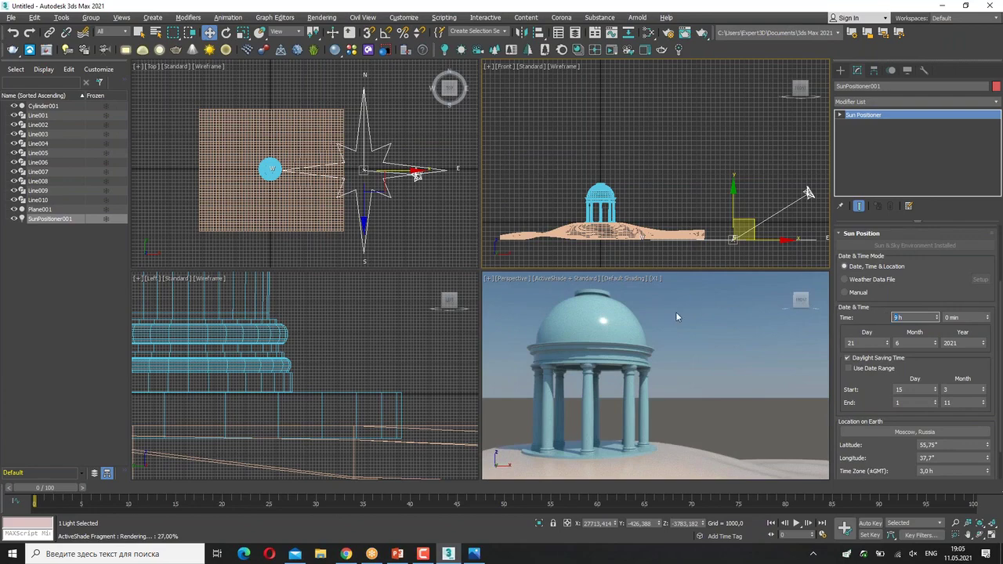
left_click(676, 311)
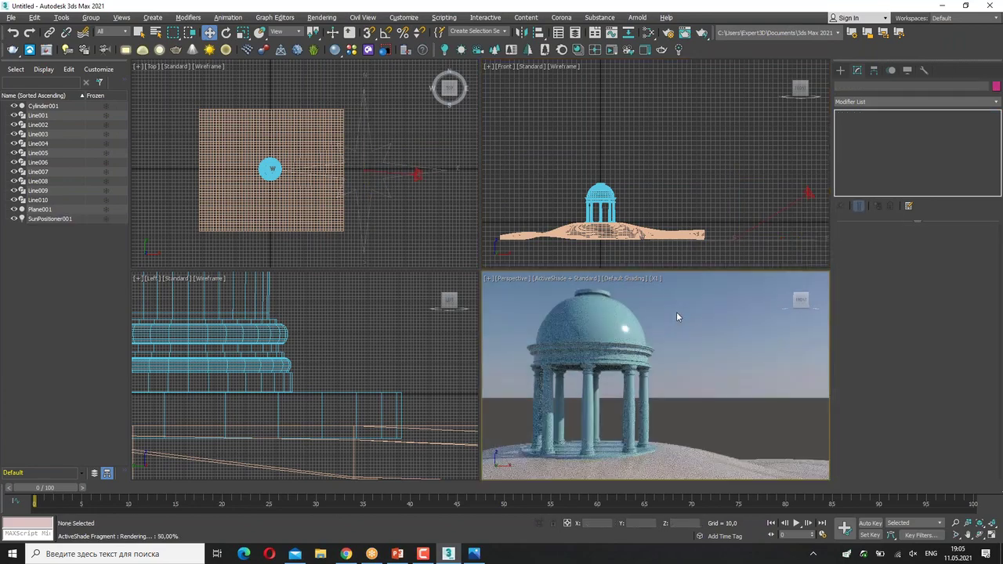
scroll(688, 354, "up", 1)
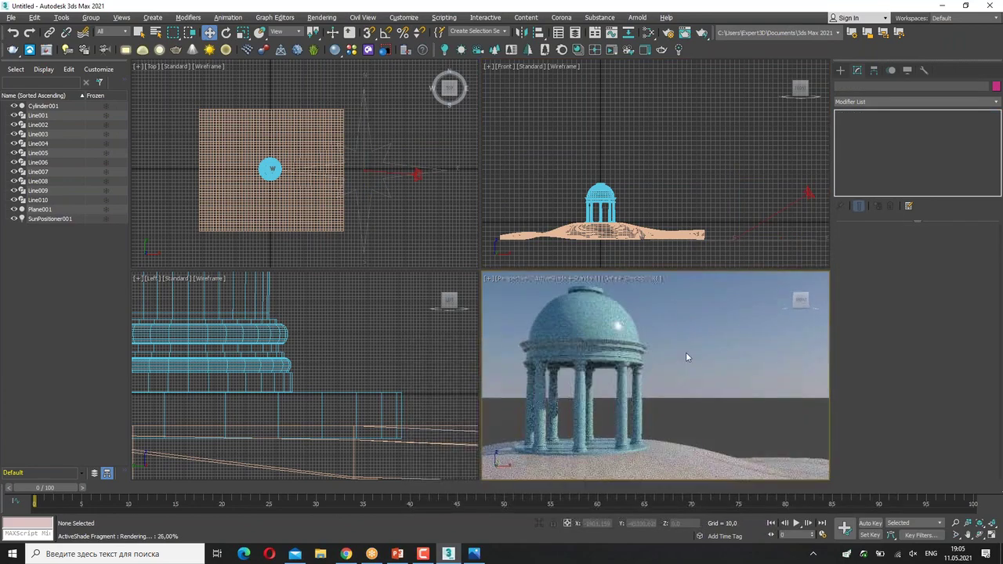
left_click(417, 174)
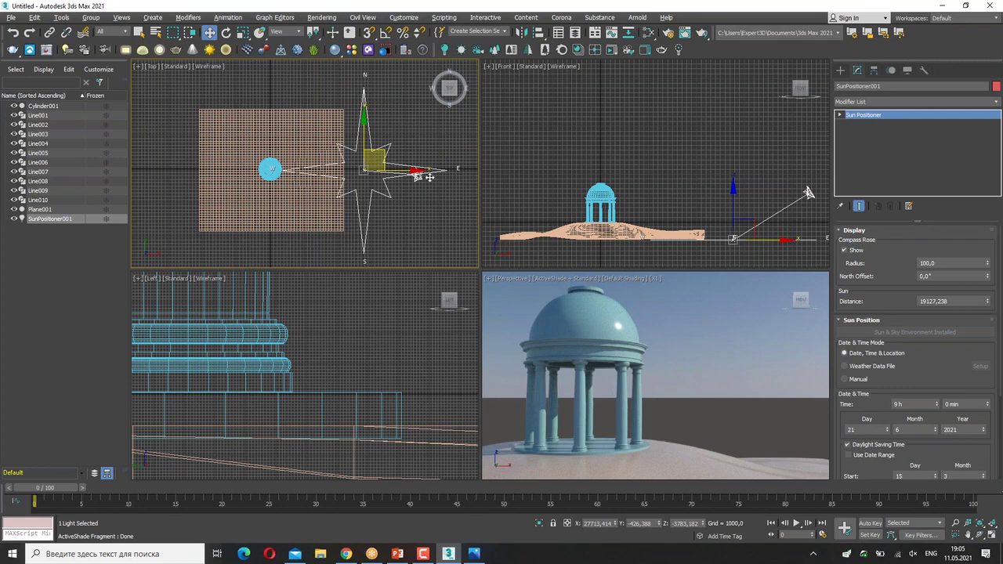
left_click(647, 457)
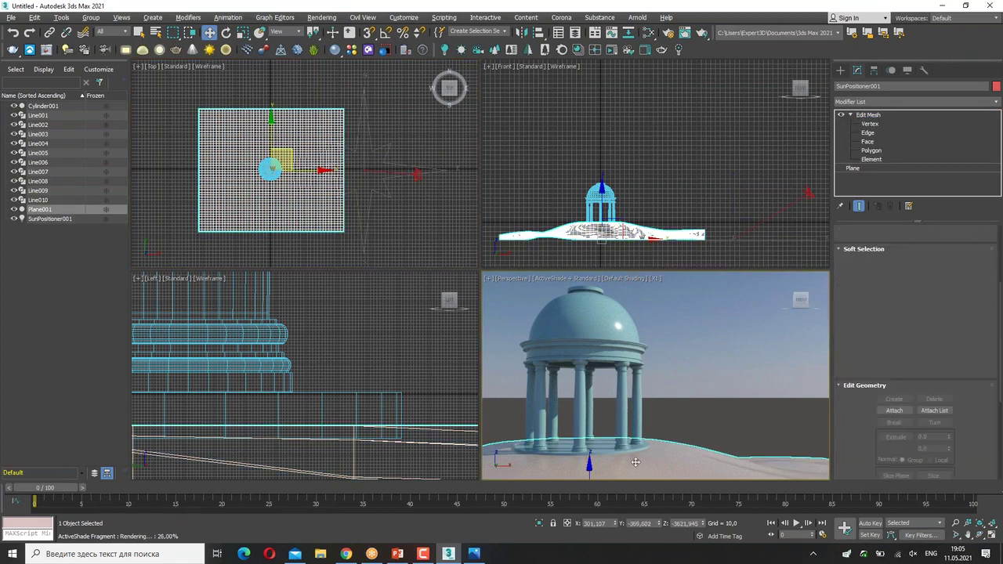
scroll(647, 458, "down", 3)
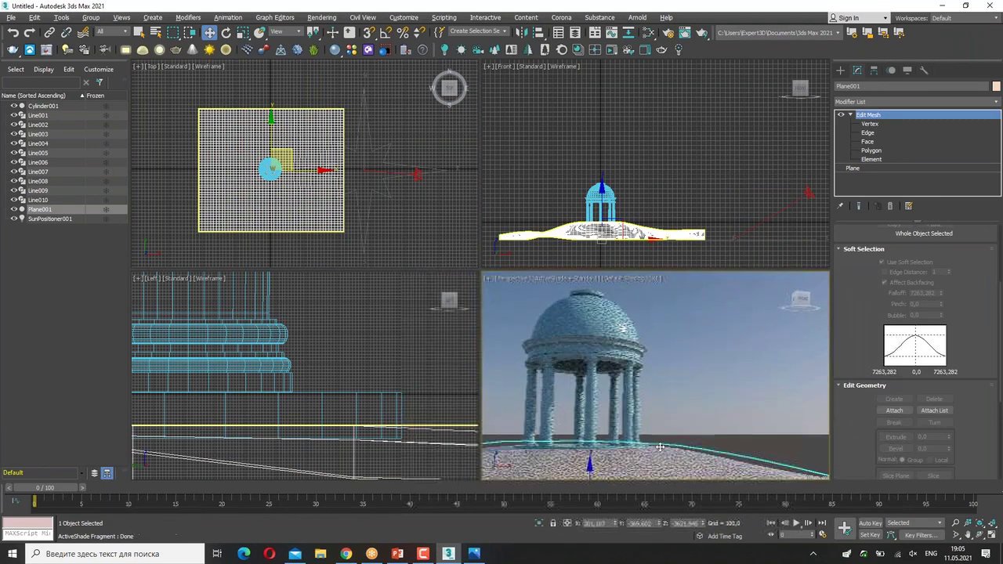
scroll(660, 445, "up", 3)
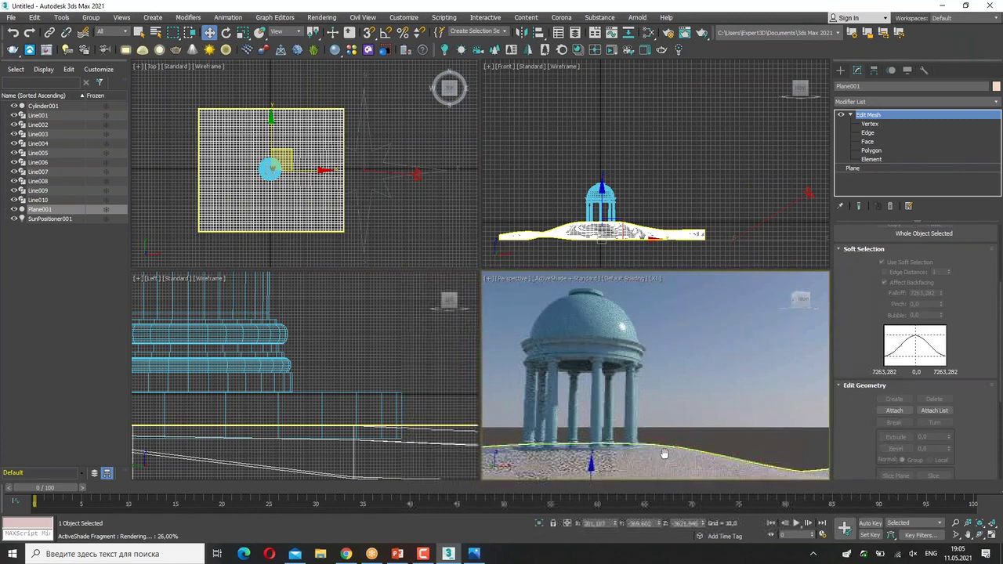
middle_click_drag(663, 456, 680, 402)
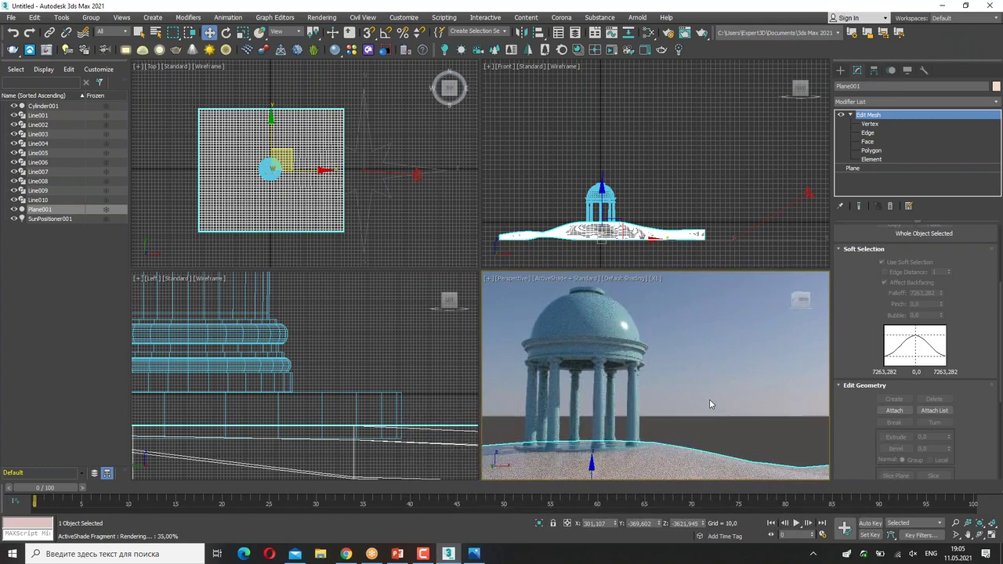
right_click(386, 196)
left_click(385, 193)
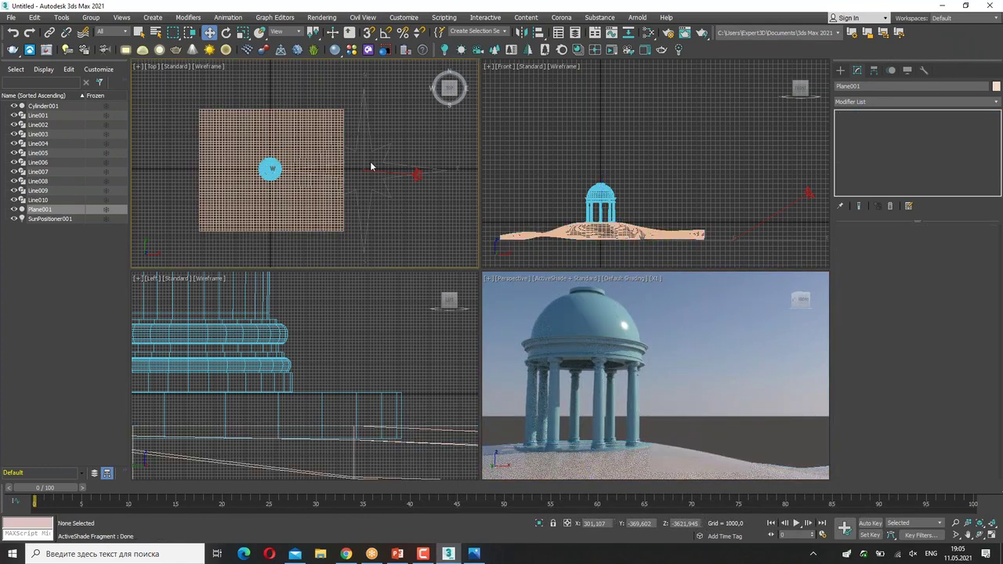
left_click(417, 174)
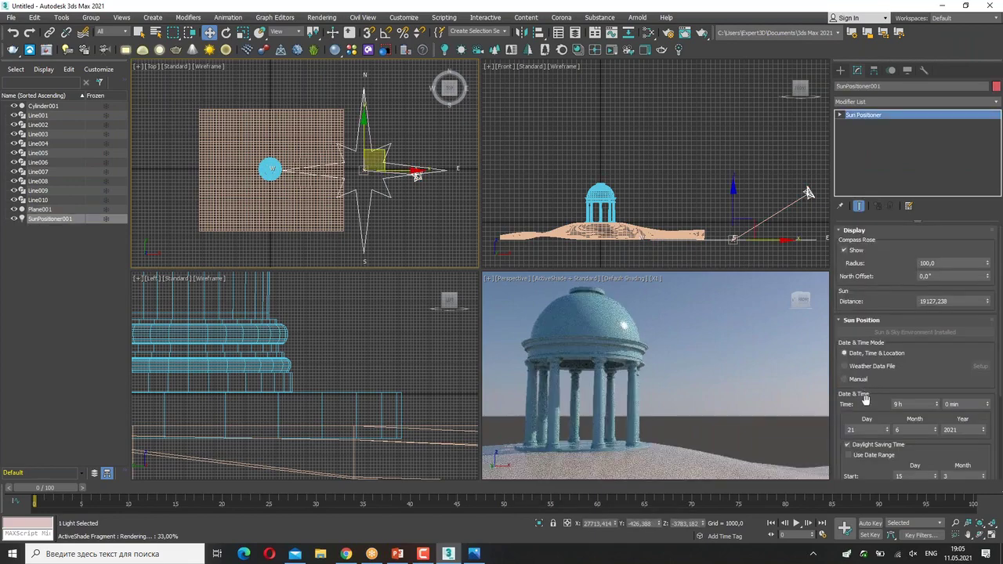
- Pan the perspective view, set the sun's North Offset to -45,2°, then select the rotunda
scroll(863, 367, "down", 1)
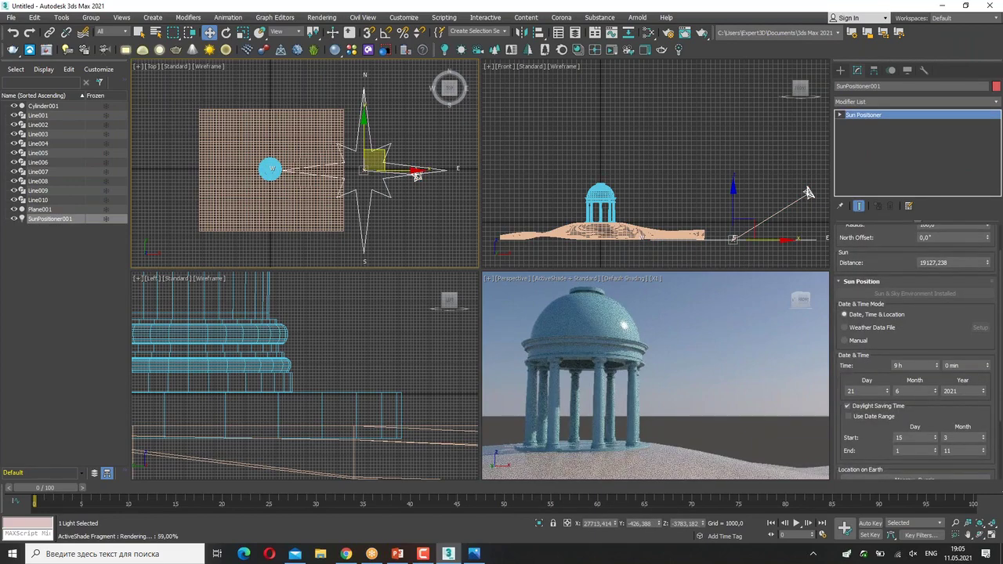
right_click(721, 412)
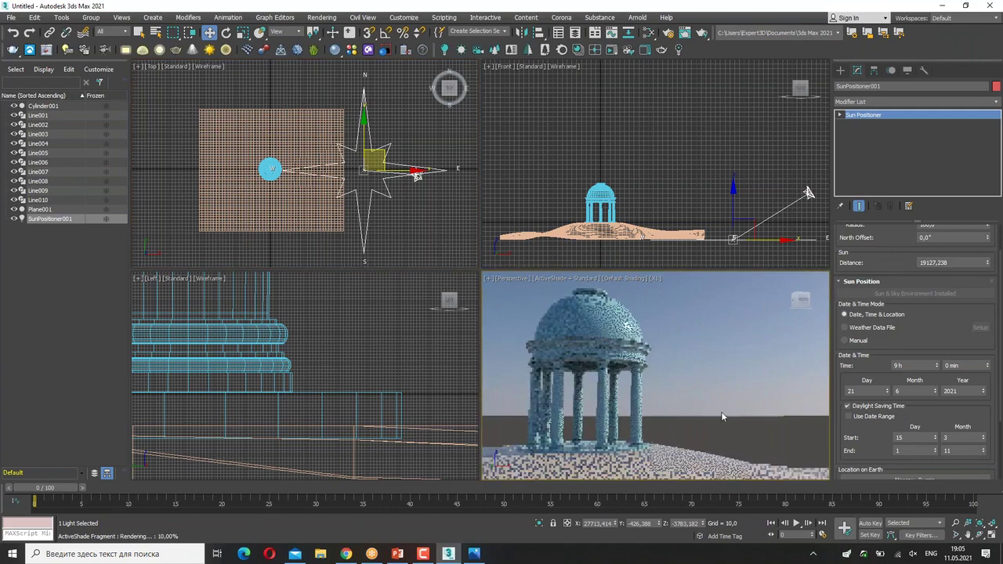
middle_click_drag(703, 419, 702, 400)
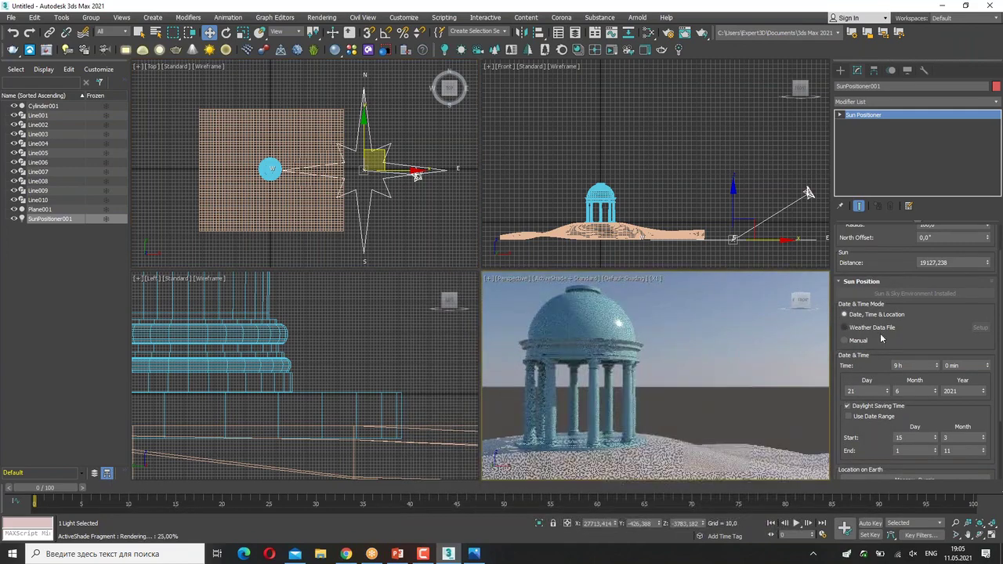
scroll(862, 435, "down", 2)
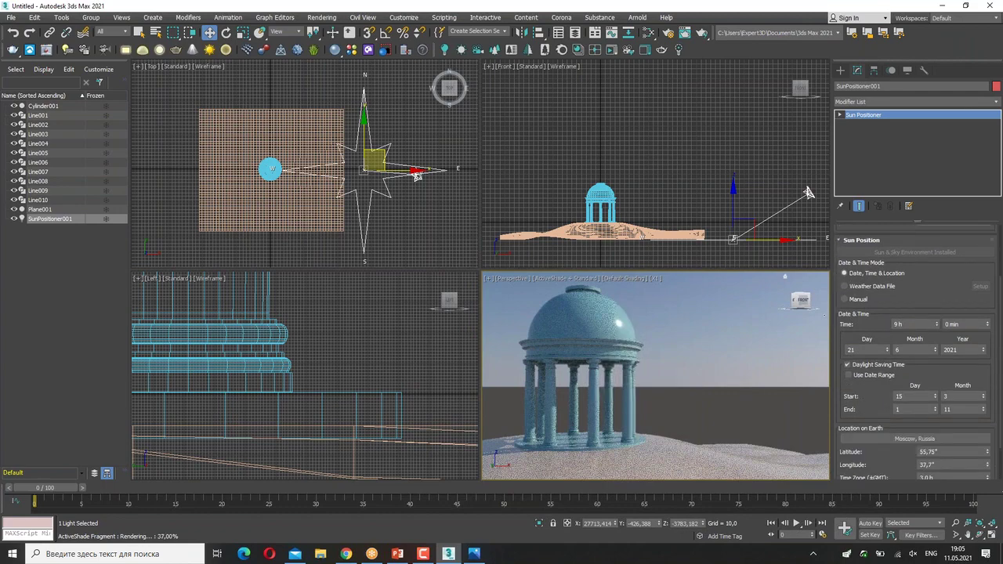
scroll(872, 343, "down", 2)
left_click_drag(872, 343, 867, 465)
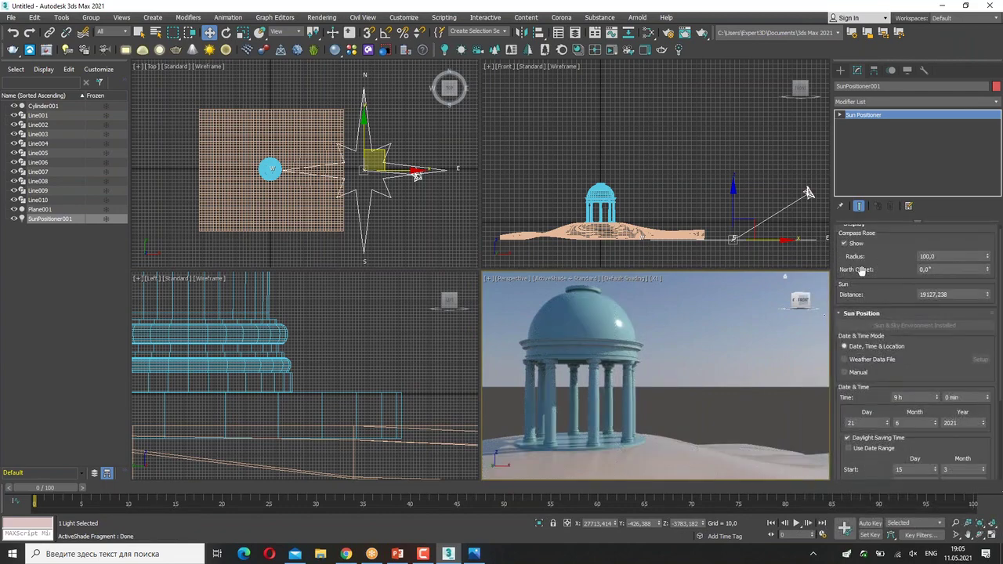
mouse_move(987, 270)
left_mouse_down()
mouse_move(985, 100)
mouse_move(987, 509)
left_mouse_up()
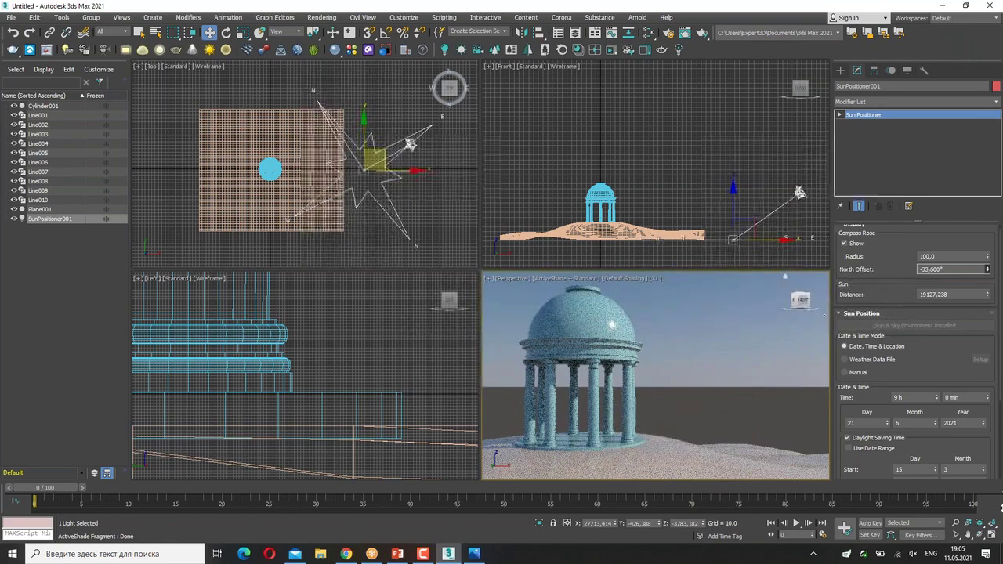
mouse_move(986, 509)
left_mouse_down()
mouse_move(986, 548)
mouse_move(989, 5)
left_mouse_up()
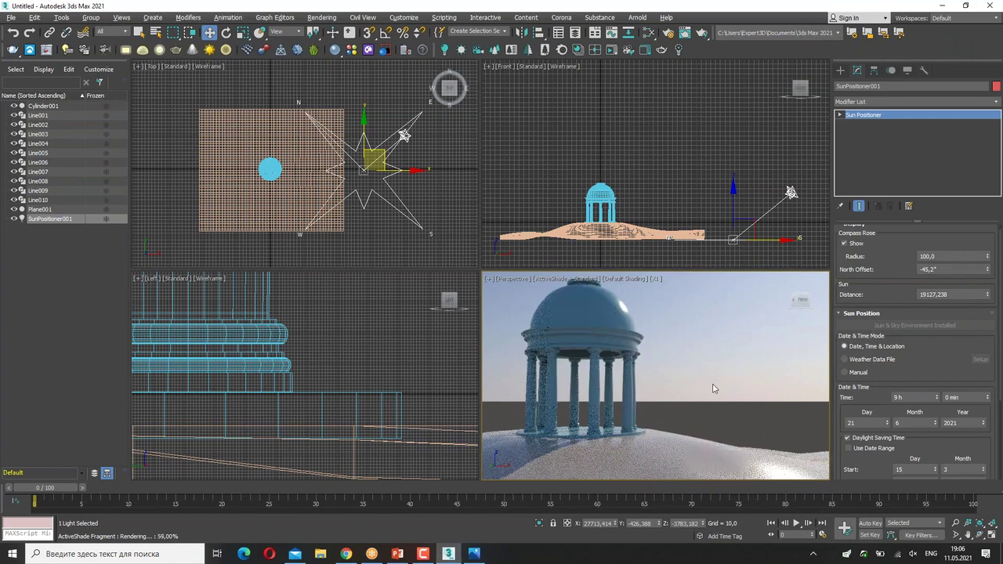
left_click(638, 409)
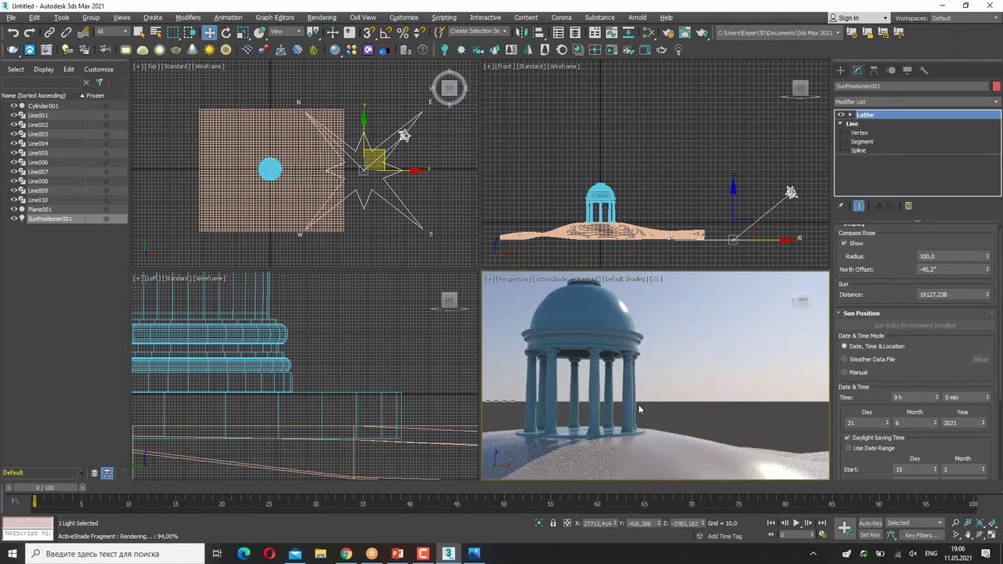
- Deselect everything and switch the perspective view's ActiveShade off, returning to default shading
left_click(750, 396)
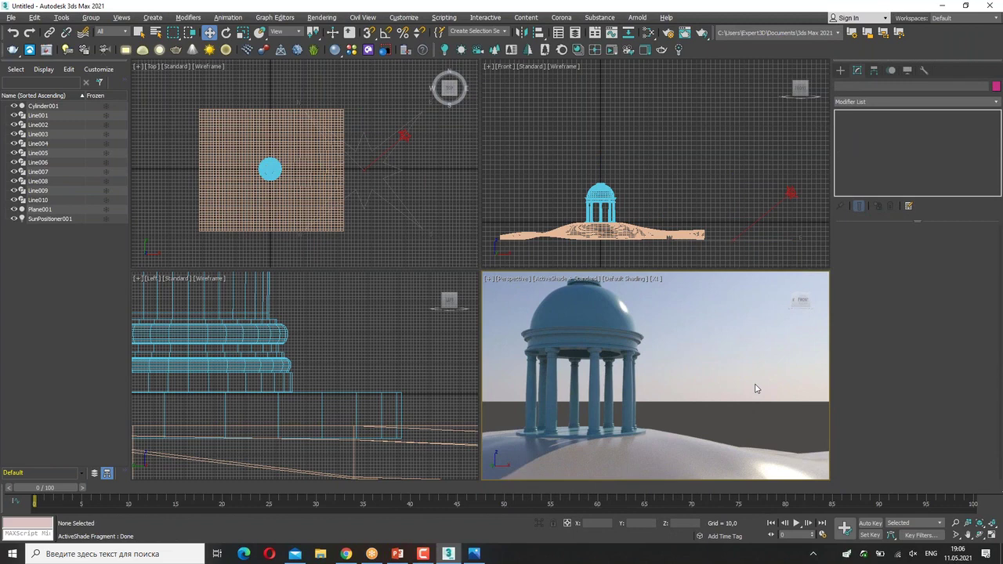
left_click(576, 278)
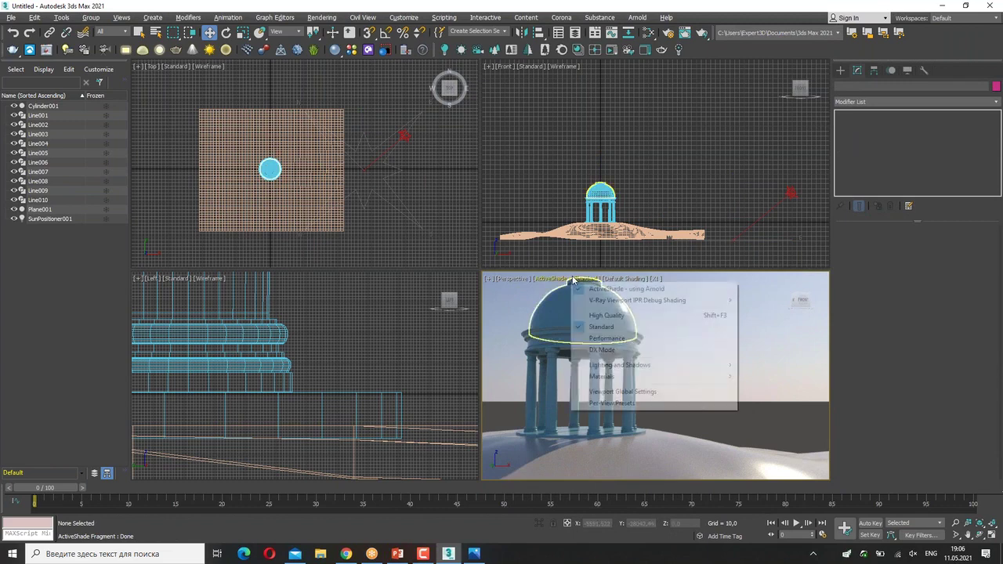
left_click(588, 289)
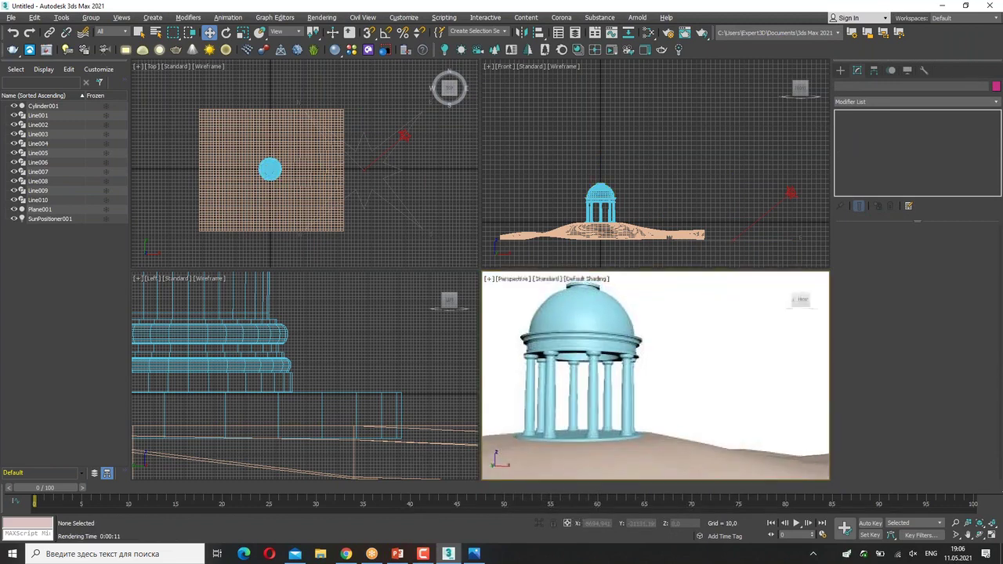
left_click(650, 35)
left_click_drag(583, 88, 436, 71)
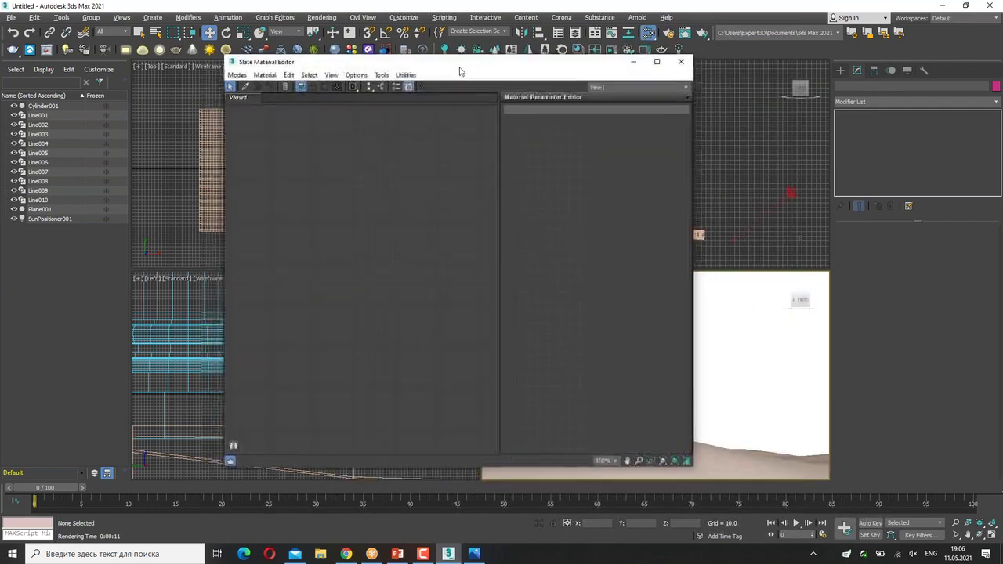
left_click_drag(656, 126, 815, 135)
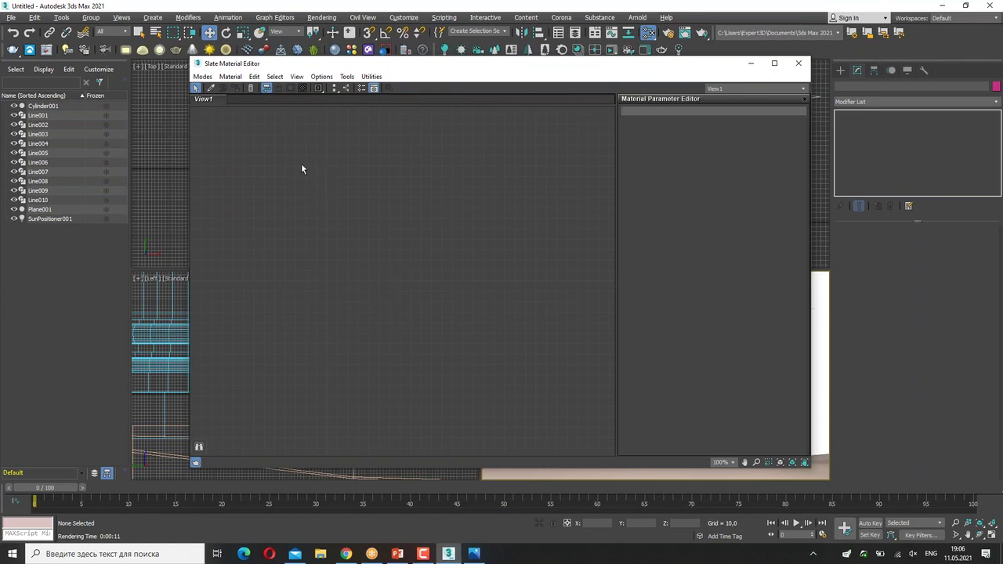
left_click(815, 553)
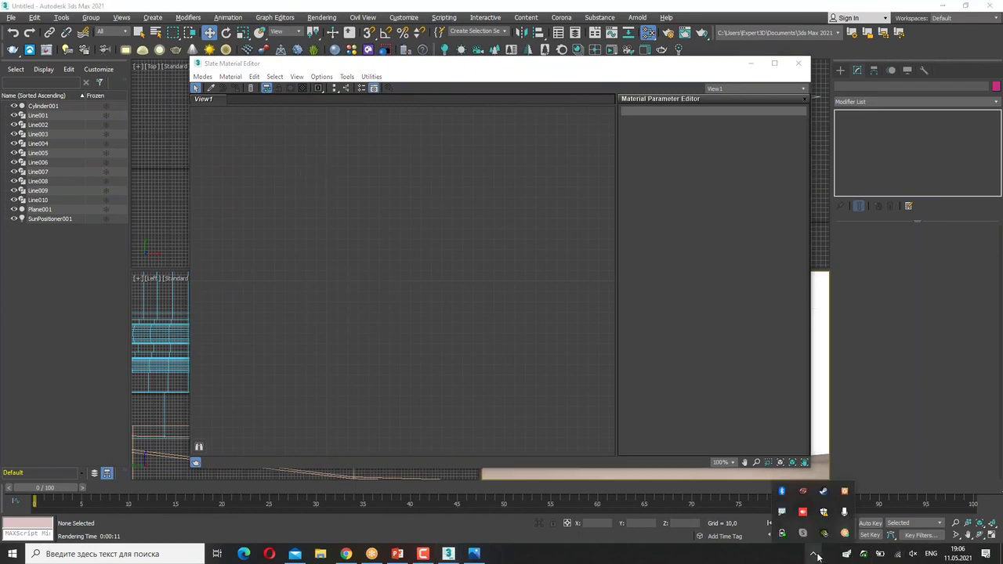
left_click(782, 512)
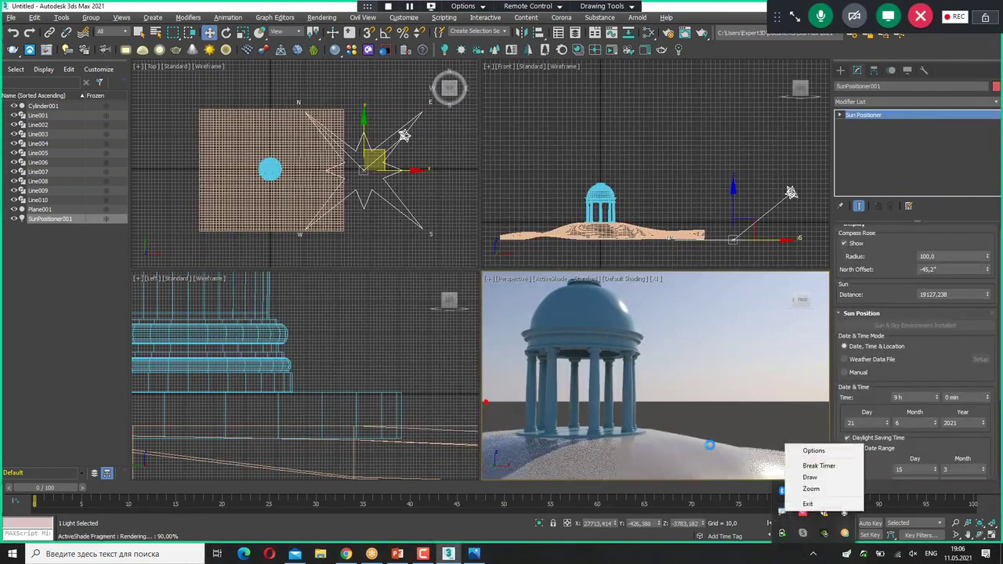
key("m")
left_click_drag(254, 250, 259, 155)
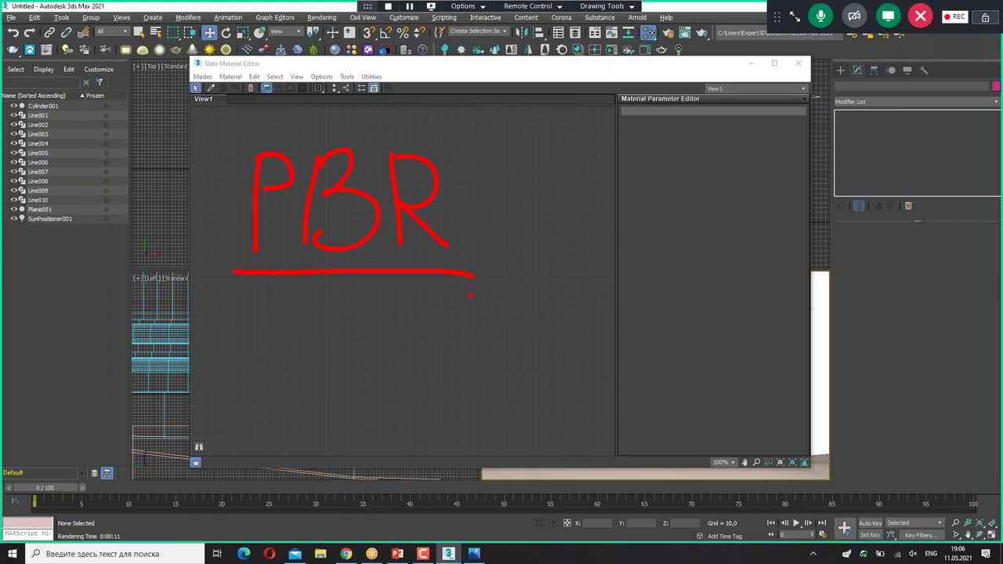
key("Escape")
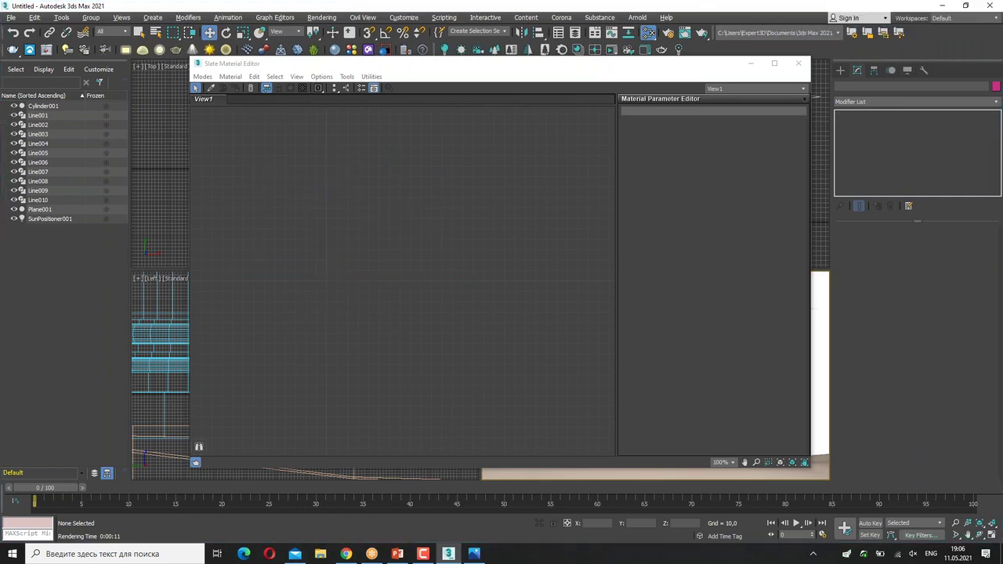
left_click(798, 63)
left_click(647, 33)
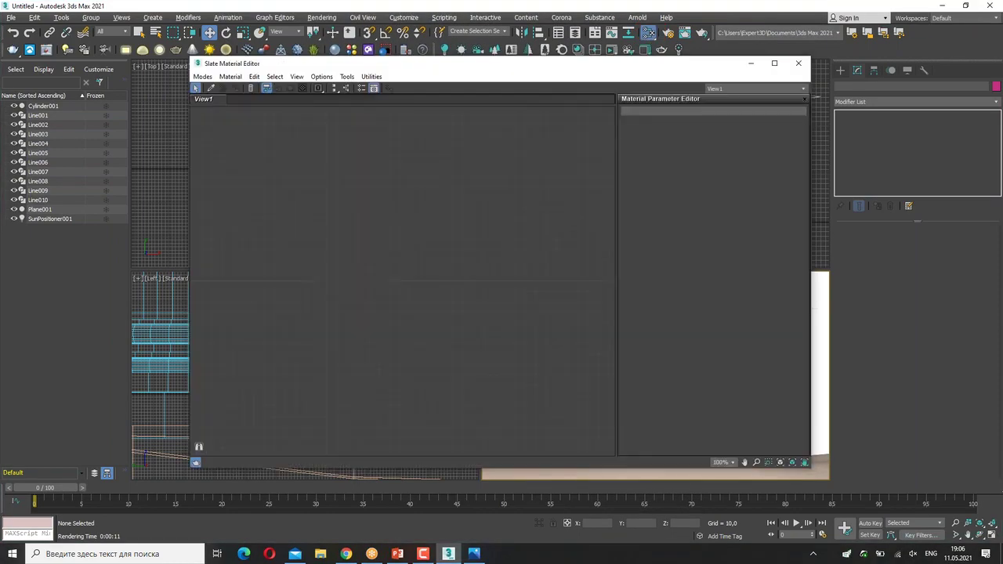
- Add a PBR Material (Spec/Gloss) node, Material #26, from the Slate View menu and position it
right_click(372, 187)
mouse_move(401, 192)
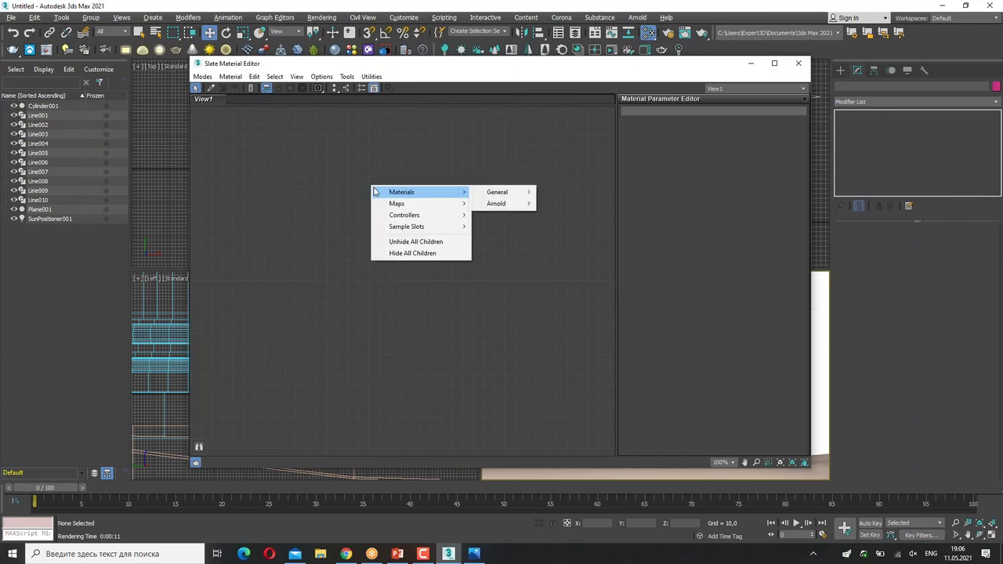
mouse_move(497, 192)
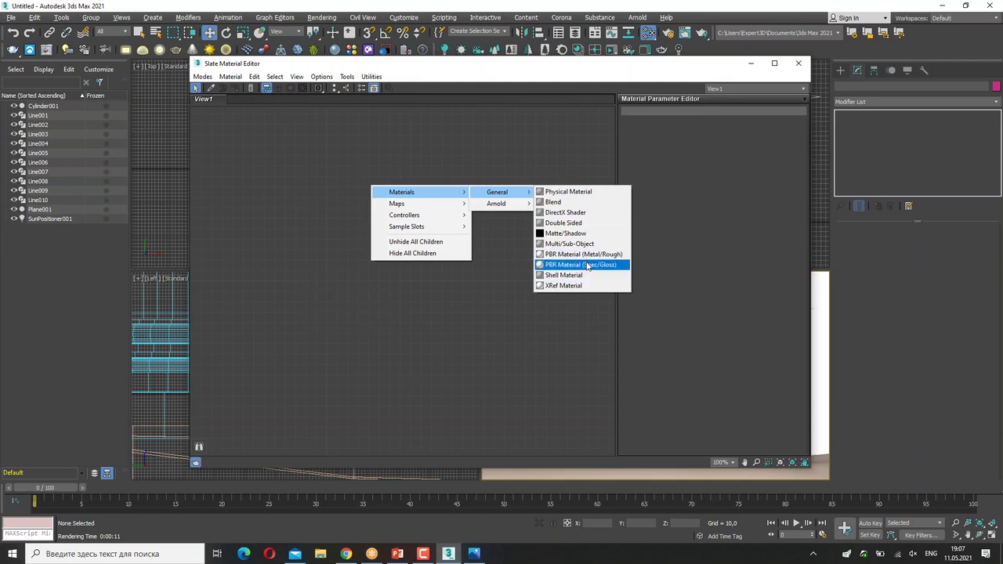
left_click(589, 265)
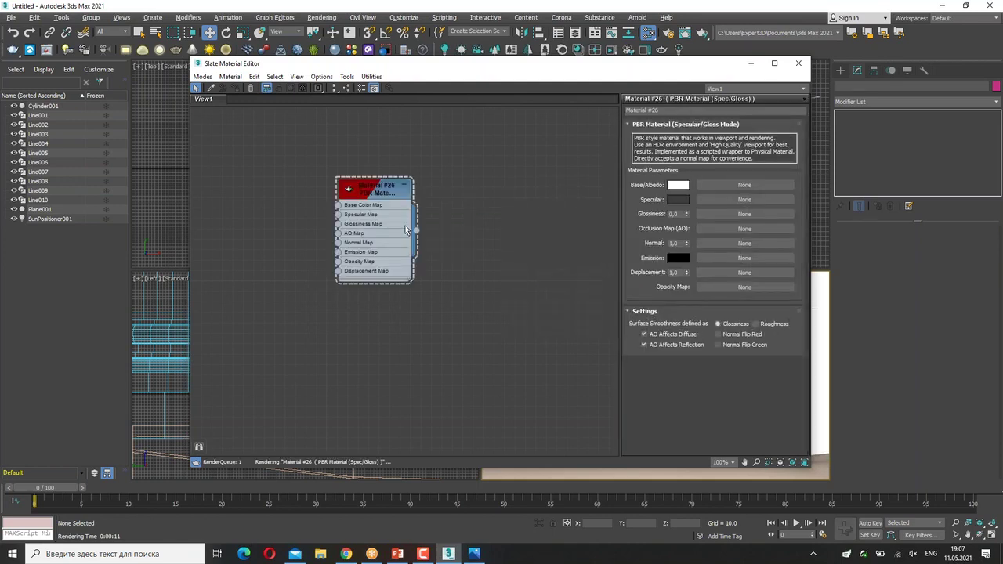
left_click_drag(373, 188, 382, 177)
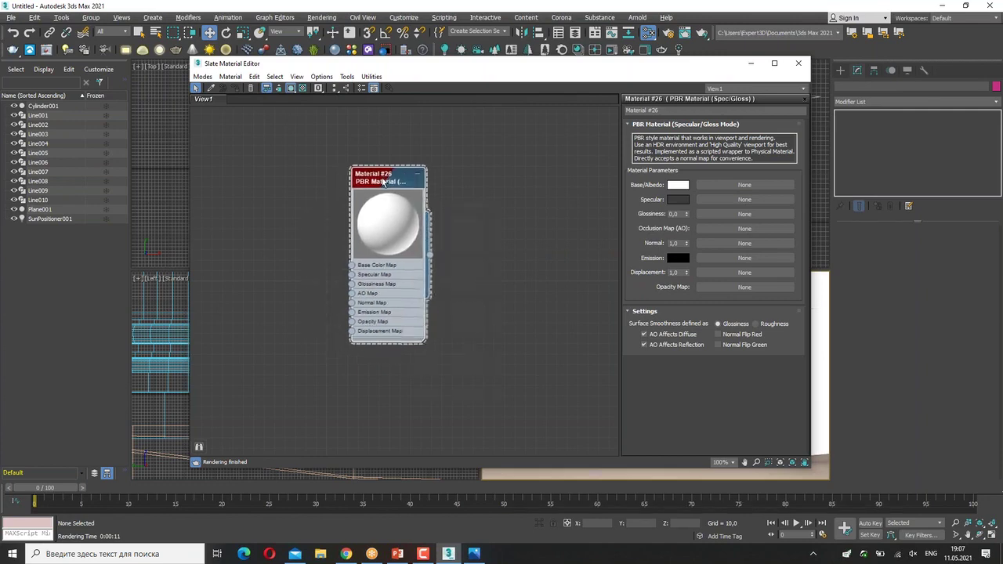
left_click_drag(789, 296, 772, 291)
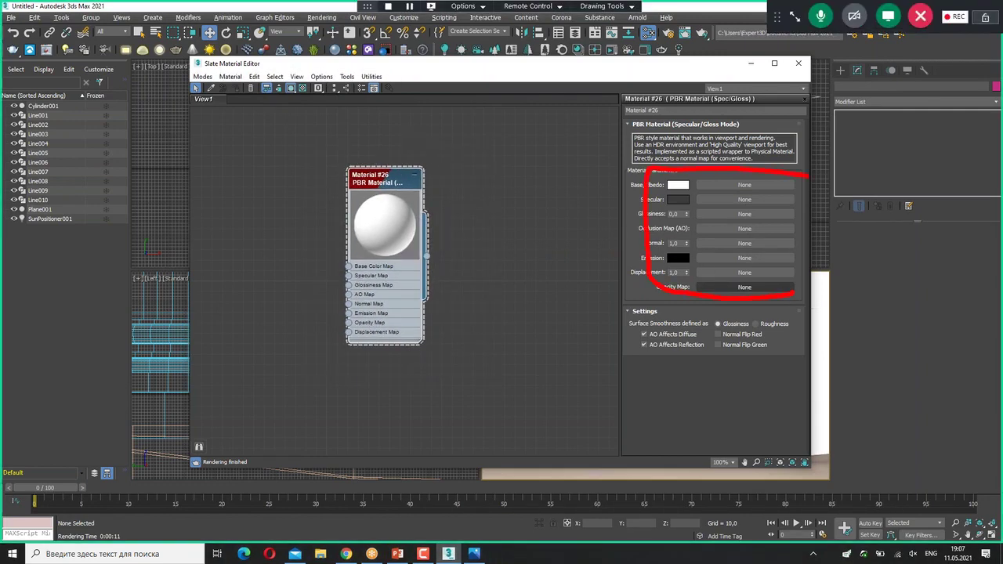
- Adjust the parameter editor, then open the Material/Map Browser for Material #26's Base/Albedo slot
key("Escape")
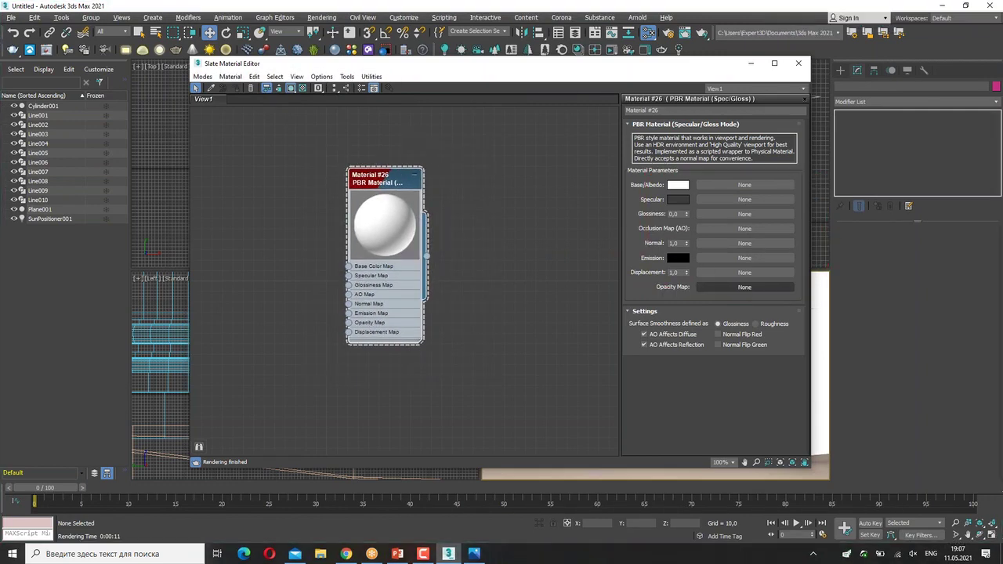
left_click_drag(629, 192, 664, 191)
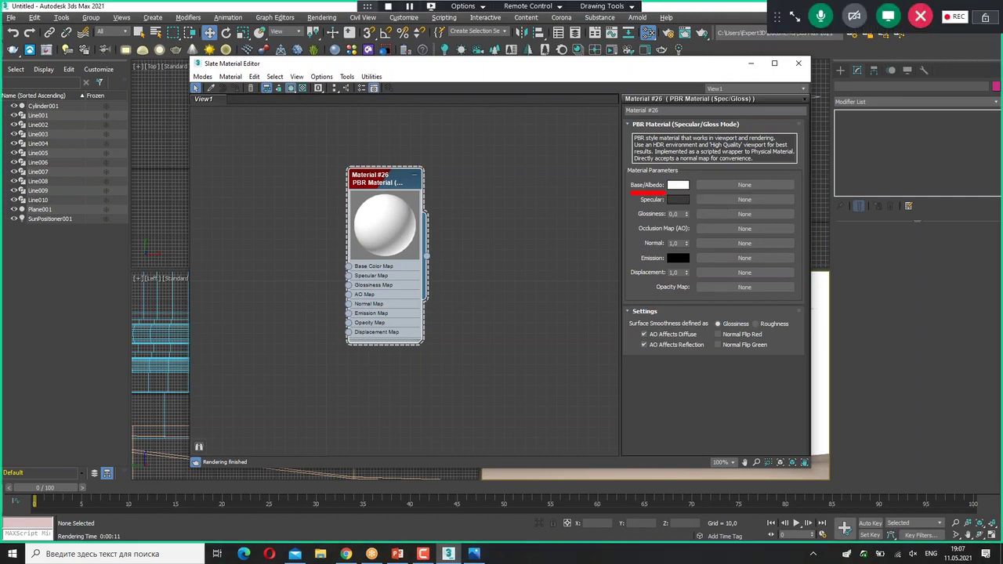
left_click_drag(712, 209, 803, 210)
left_click_drag(731, 222, 814, 224)
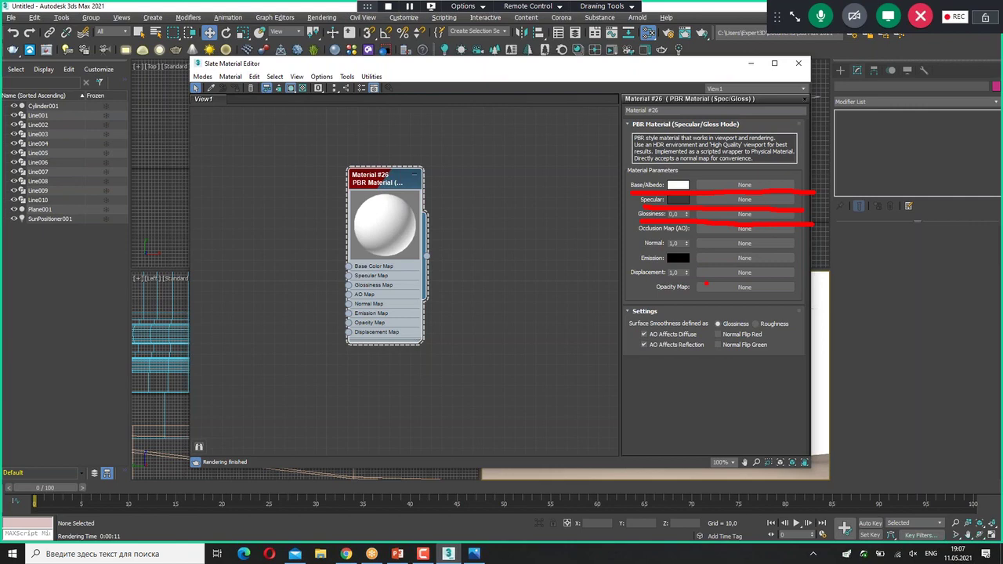
left_click_drag(644, 252, 799, 253)
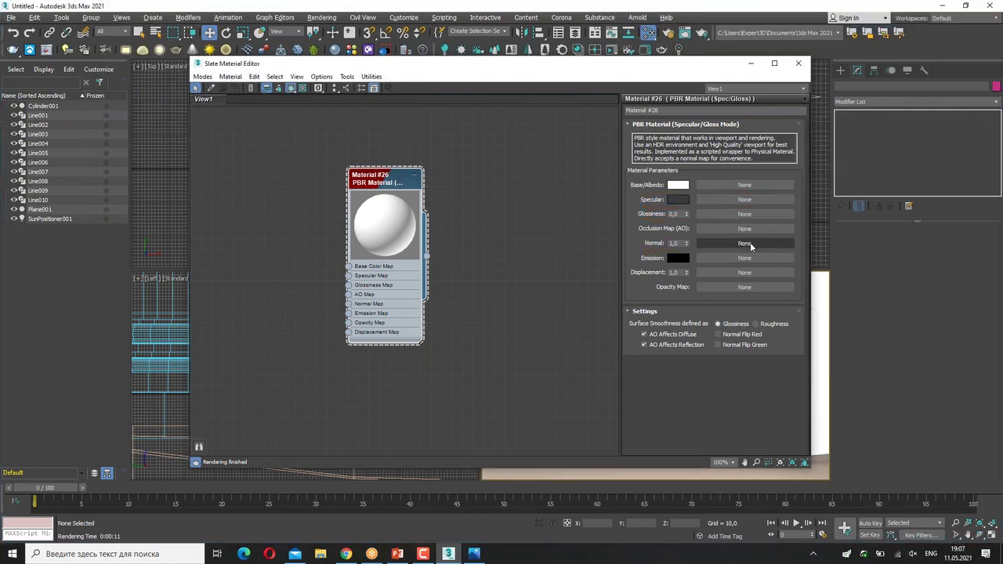
left_click(716, 186)
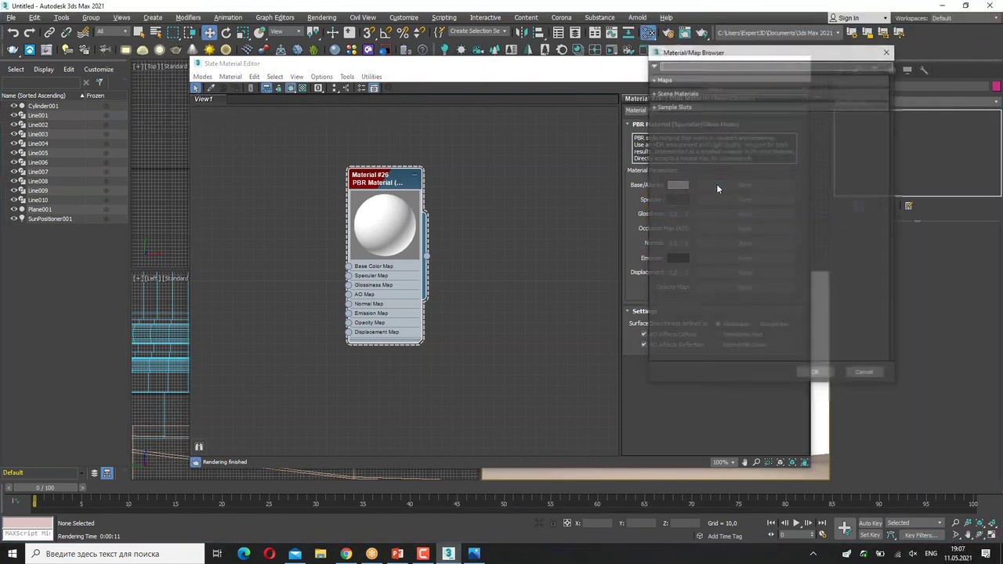
- Add a Bitmap map from the General category to the Base/Albedo slot
left_click_drag(680, 52, 478, 61)
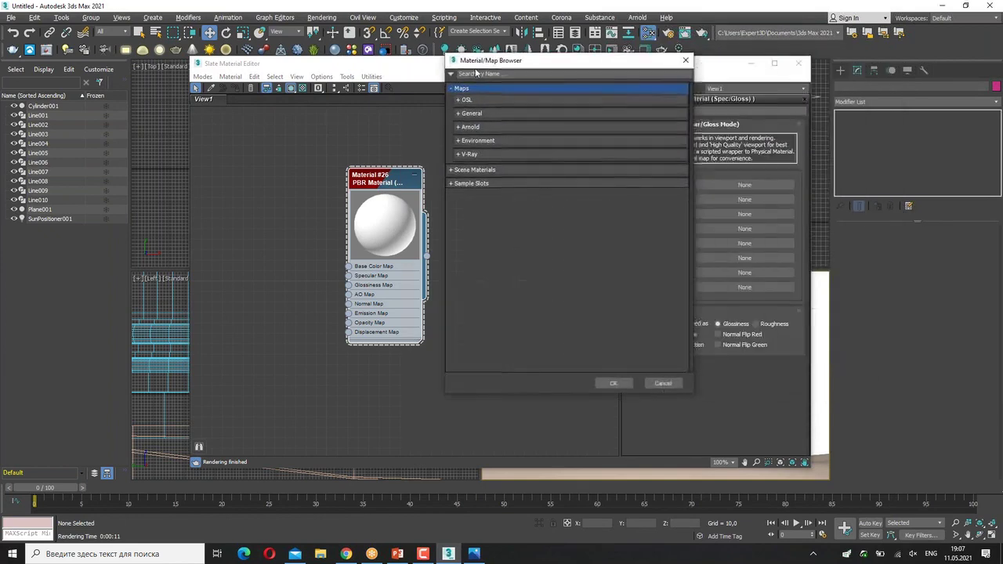
left_click(471, 113)
left_click(483, 124)
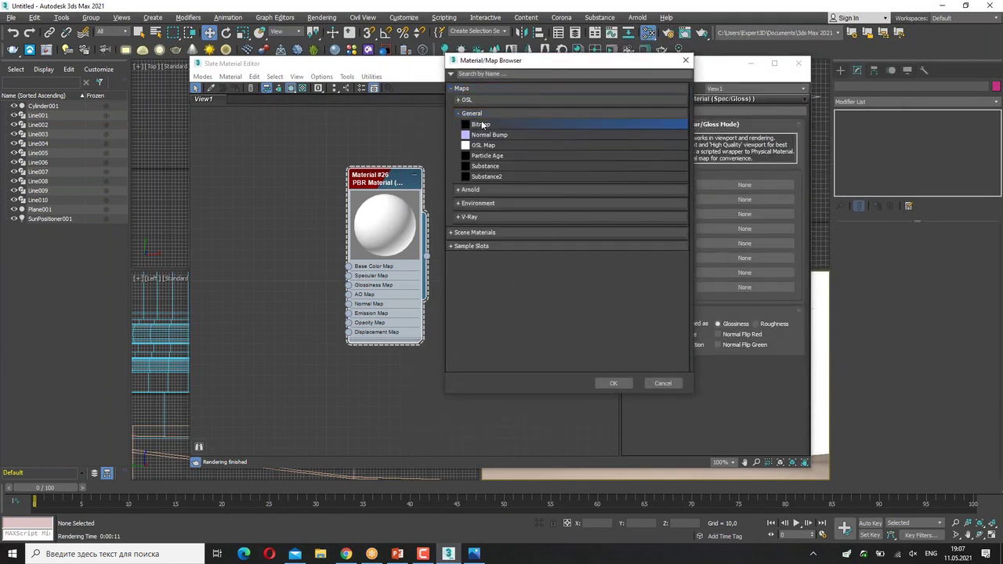
double_click(482, 125)
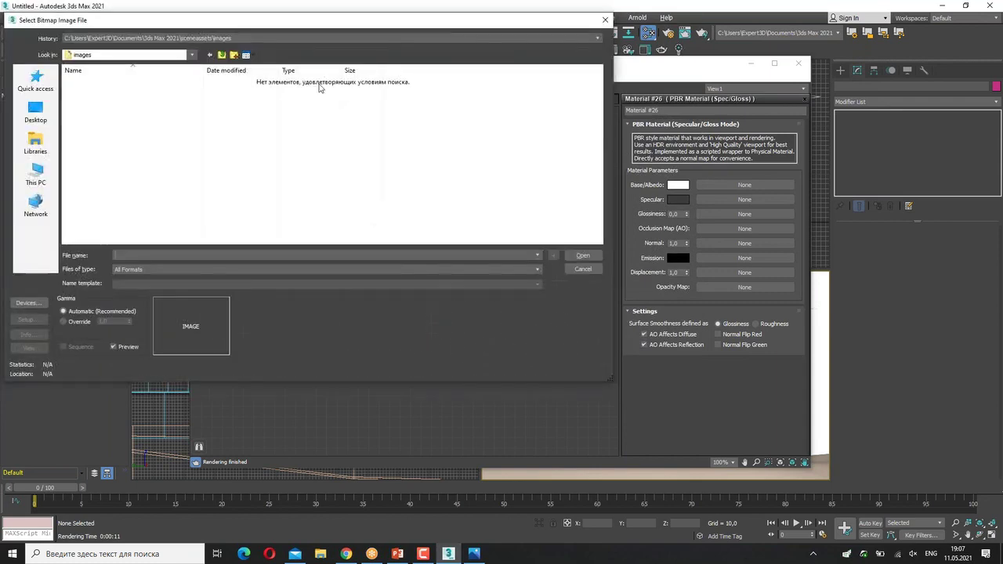
- Browse to D:\!Trainmats\Рекламные мастерклассы\max base modeling and rendering\rotonda in the image picker
left_click(256, 37)
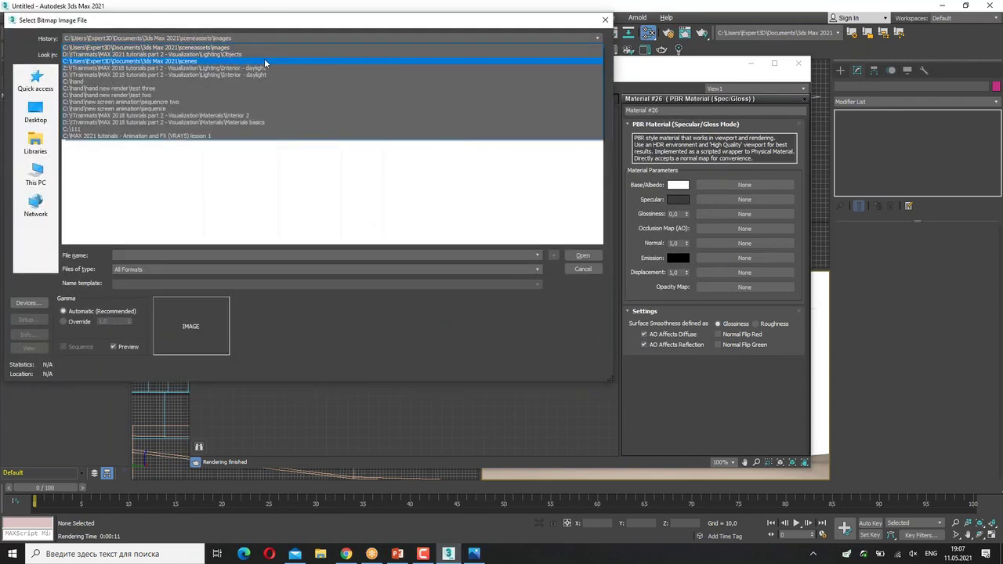
left_click(236, 28)
left_click(191, 55)
left_click(191, 54)
left_click(102, 57)
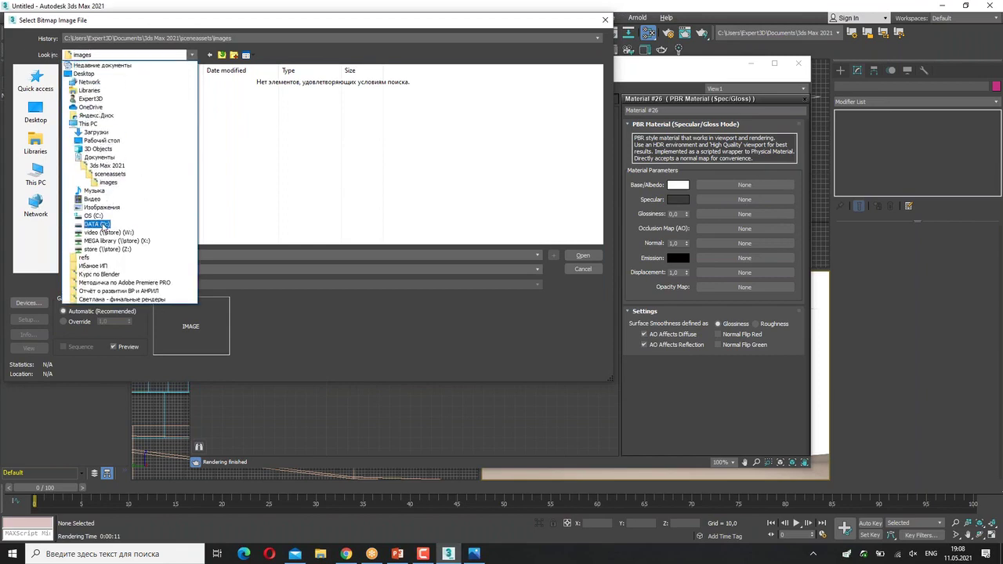
left_click(104, 226)
double_click(102, 130)
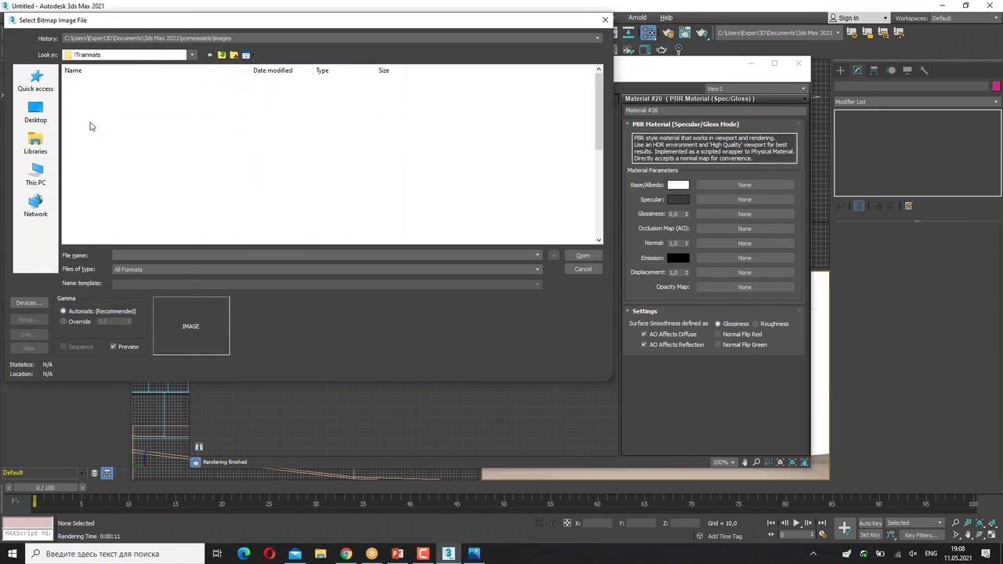
scroll(210, 173, "down", 5)
scroll(148, 203, "down", 2)
left_click(129, 233)
double_click(130, 232)
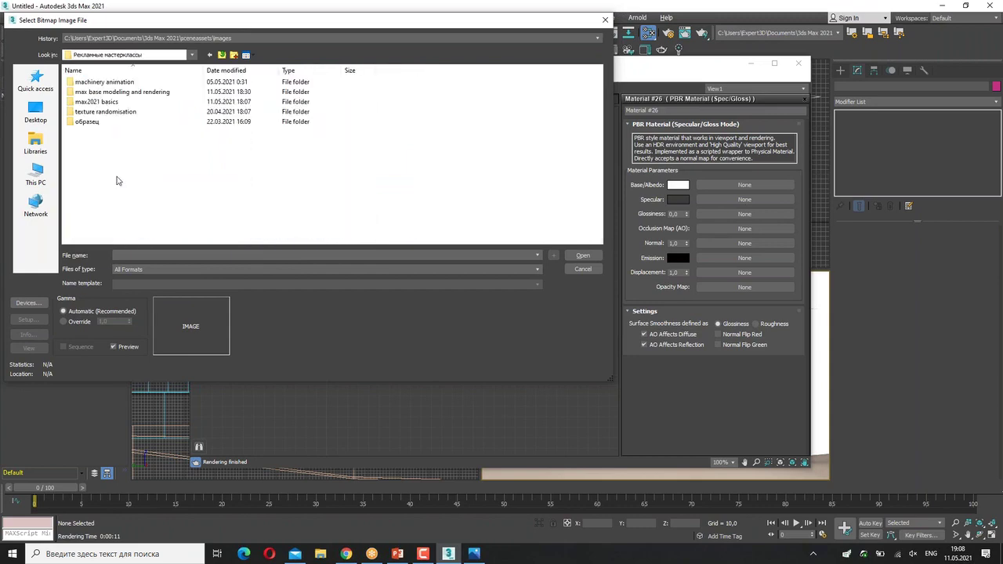
double_click(93, 92)
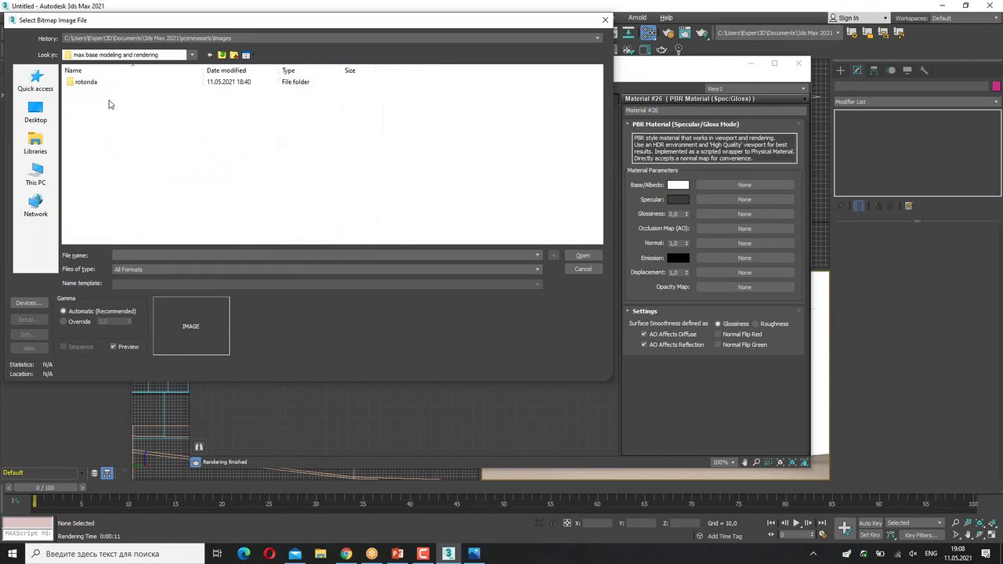
double_click(93, 88)
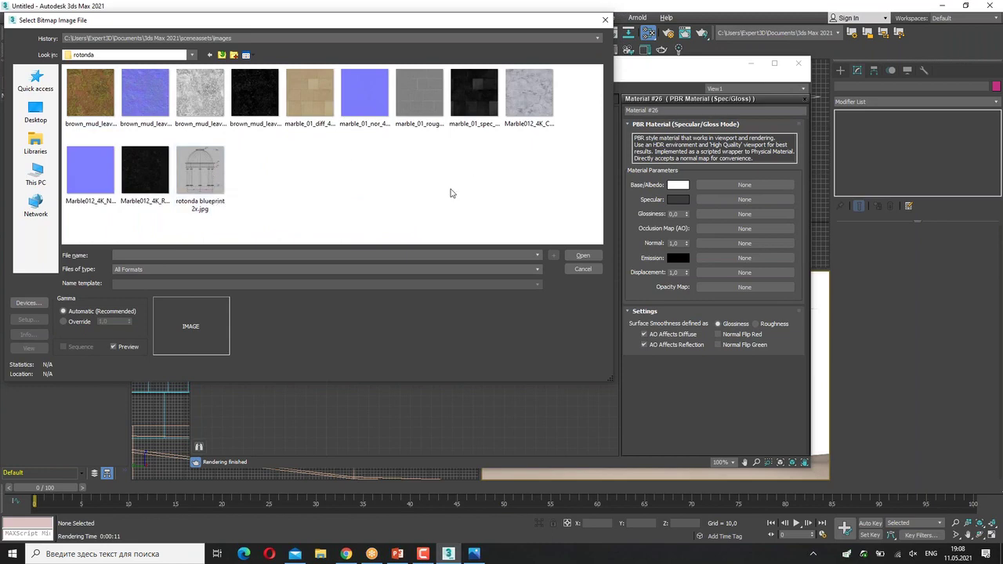
- Load brown_mud_leaves_01_diff_4k.jpg as the bitmap, giving Material #26 a mud base colour
mouse_move(63, 125)
left_mouse_down()
mouse_move(234, 134)
mouse_move(57, 126)
left_mouse_up()
left_click_drag(88, 97, 103, 98)
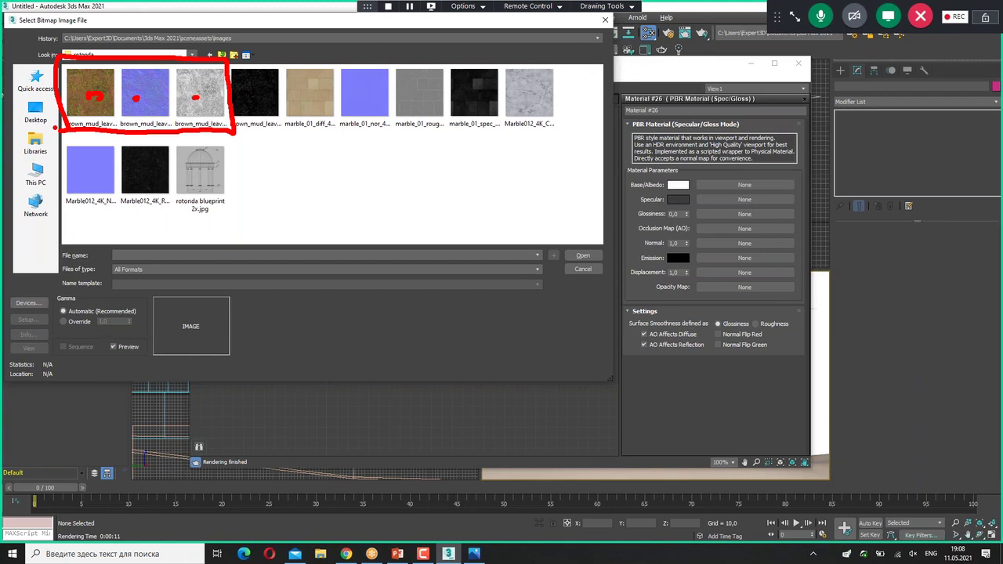
key("ctrl+z")
left_click_drag(266, 132, 220, 66)
mouse_move(284, 71)
left_mouse_down()
mouse_move(280, 134)
mouse_move(482, 134)
mouse_move(495, 67)
left_mouse_up()
left_click_drag(508, 127, 552, 124)
left_click_drag(169, 209, 75, 212)
key("Escape")
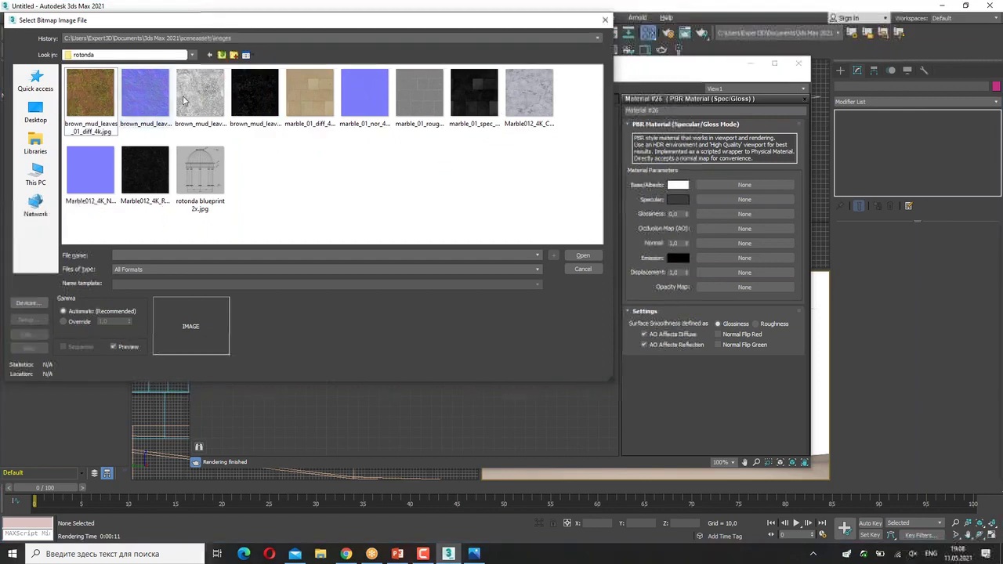
left_click(90, 102)
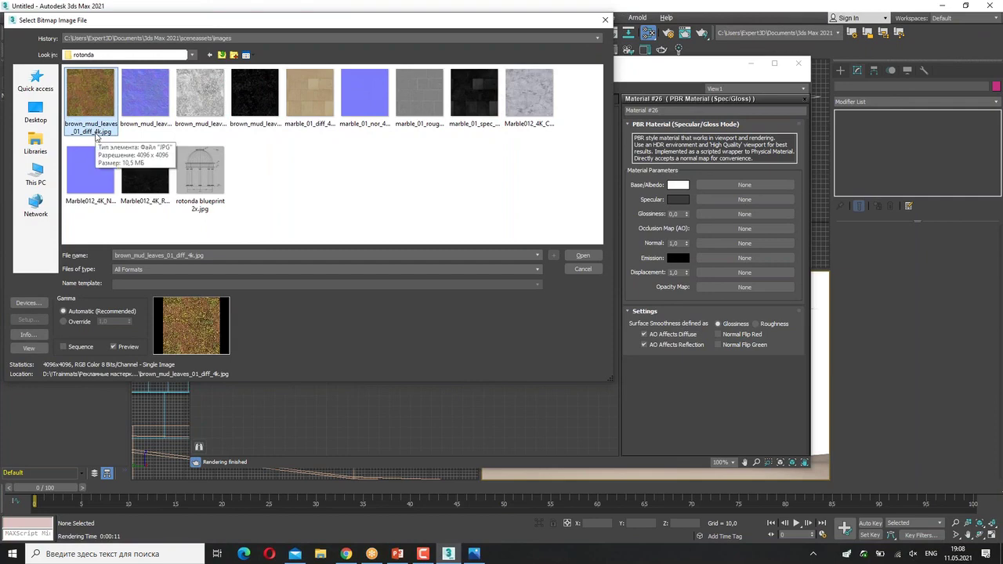
double_click(96, 111)
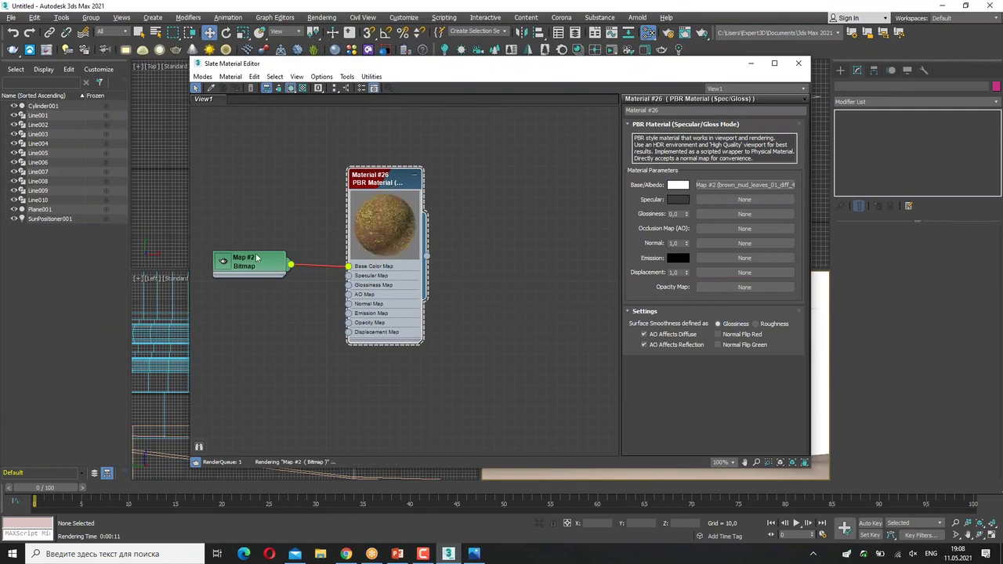
- Load brown_mud_leaves_01_Nor_4k as a Bitmap into the ground material's Normal slot
left_click_drag(270, 268, 271, 258)
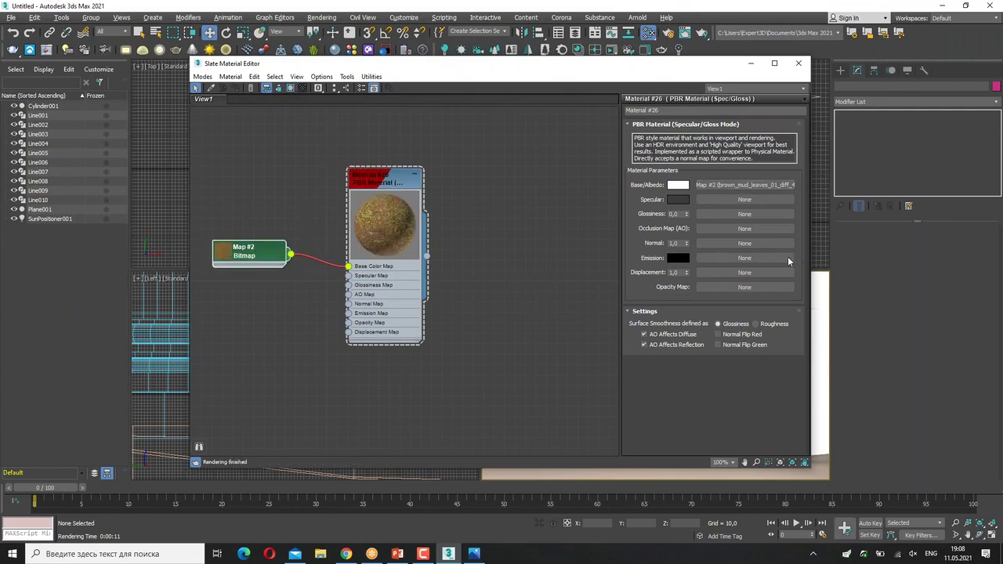
left_click(745, 243)
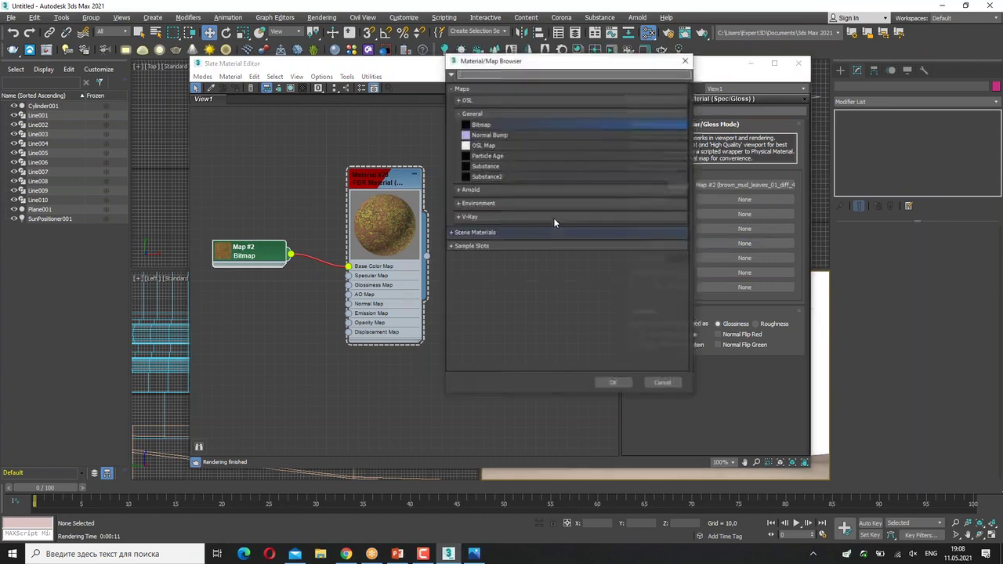
double_click(540, 129)
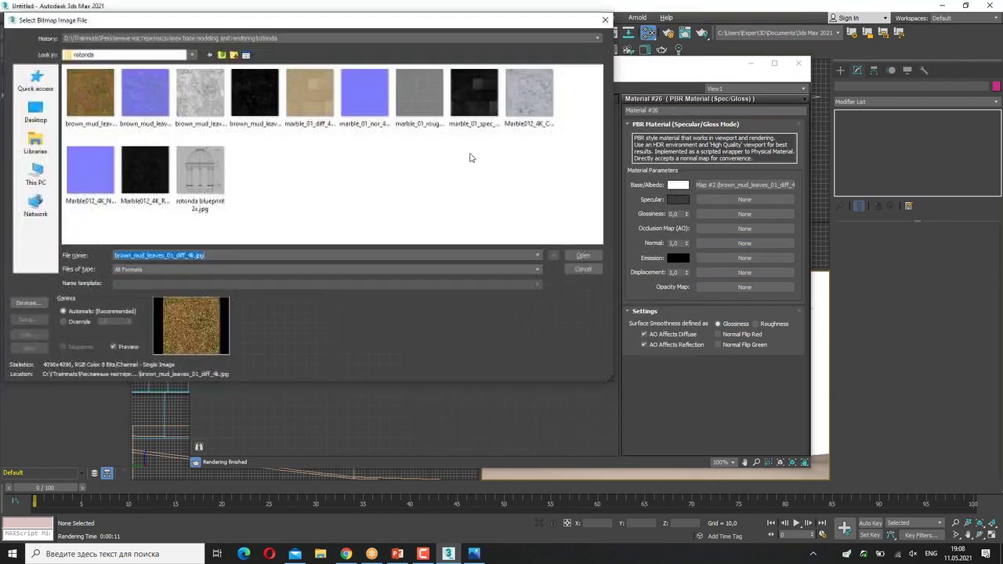
left_click(126, 98)
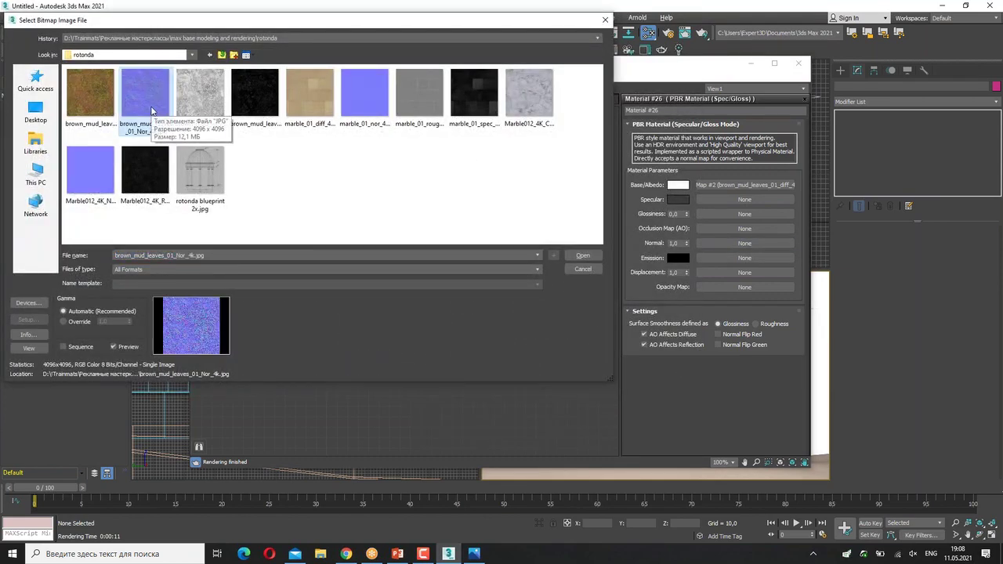
double_click(148, 101)
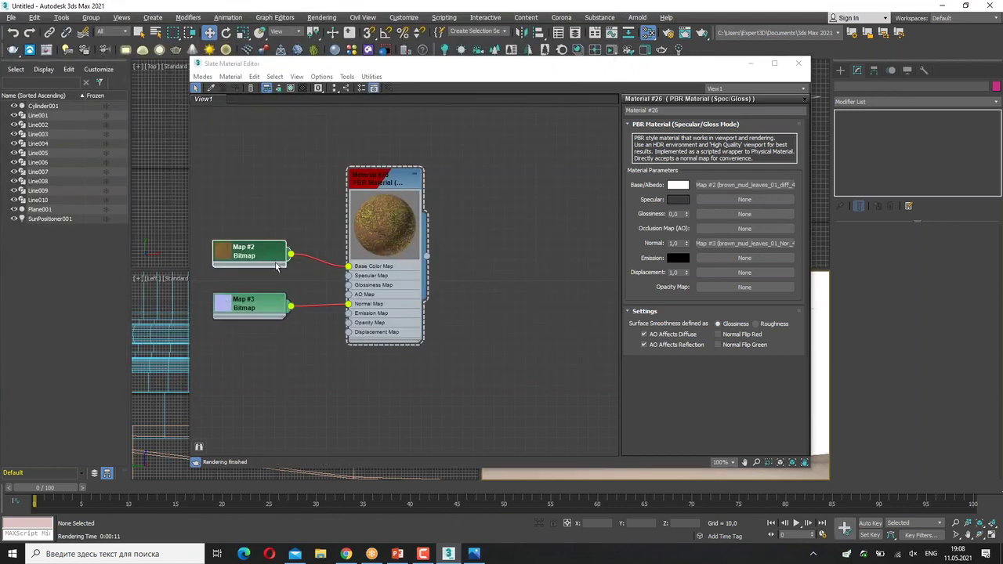
- Load brown_mud_leaves_01_spec_4k.jpg as Bitmap Map #4 on the Specular input and tidy the nodes
left_click_drag(265, 261, 265, 251)
left_click_drag(267, 304, 257, 324)
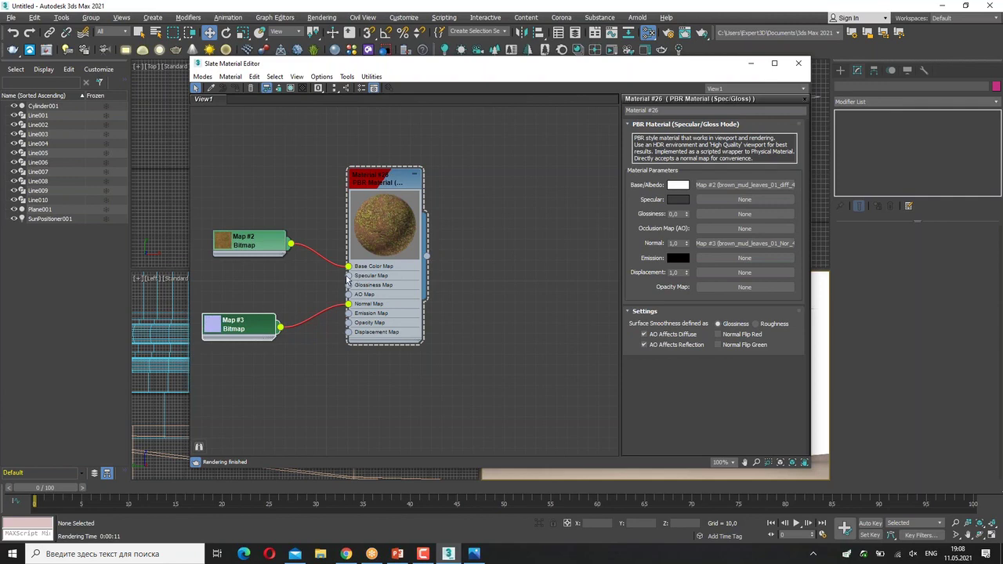
left_click_drag(349, 279, 313, 279)
double_click(479, 127)
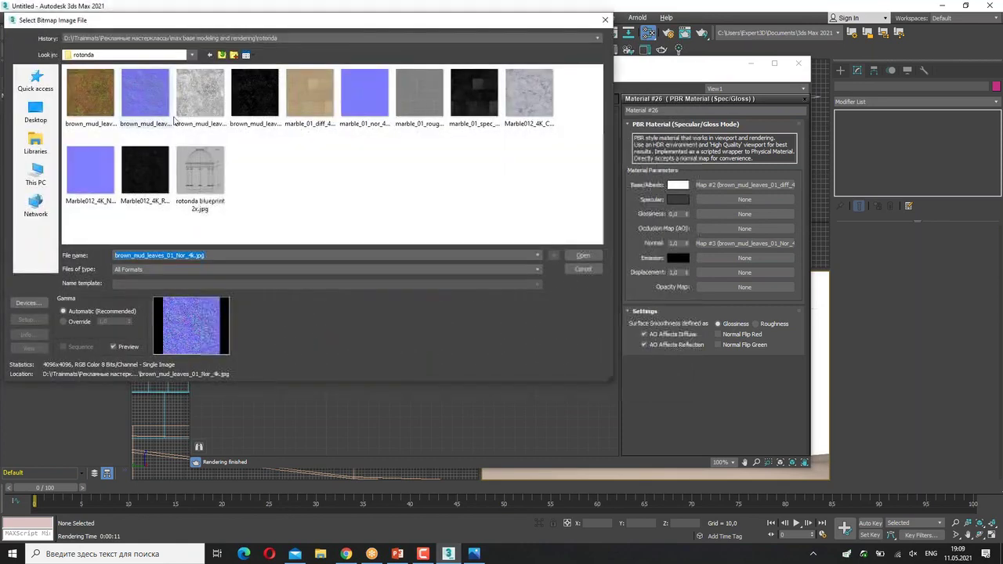
left_click(257, 126)
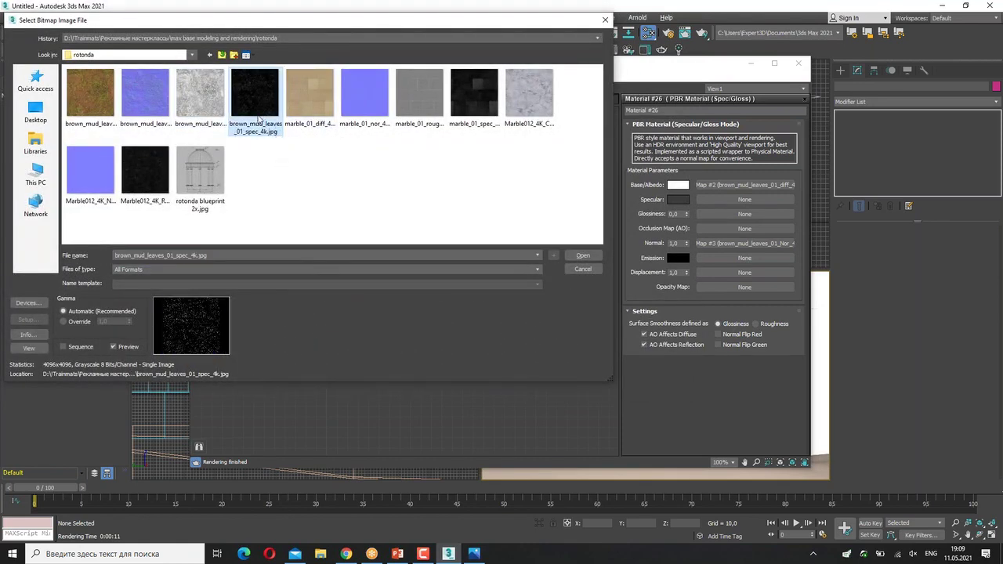
double_click(257, 115)
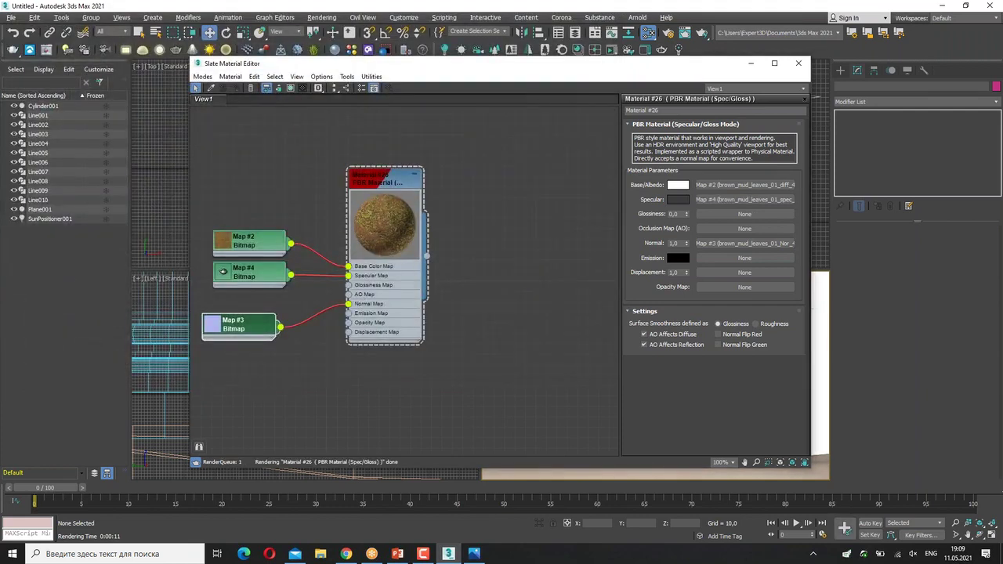
left_click_drag(252, 330, 261, 341)
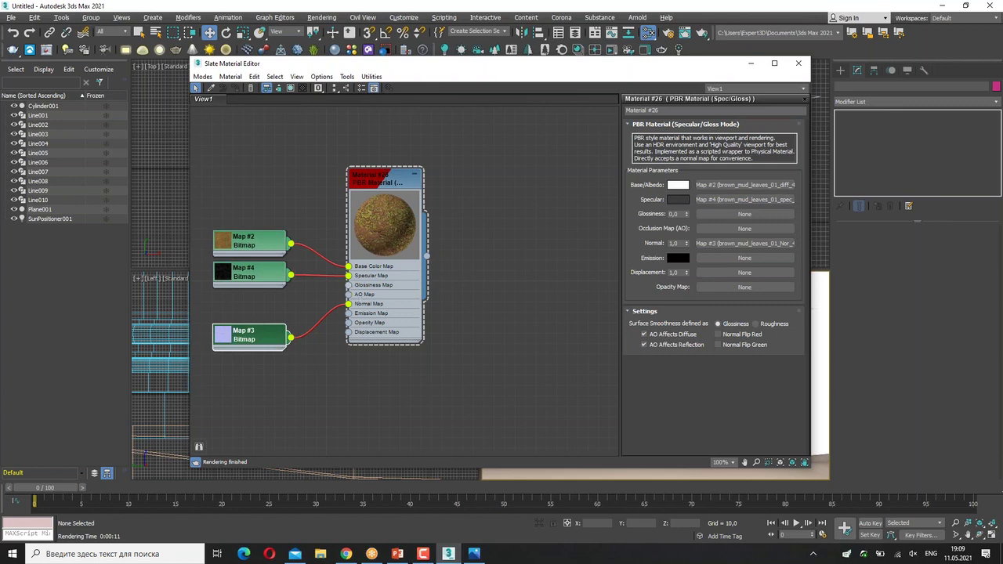
left_click(349, 287)
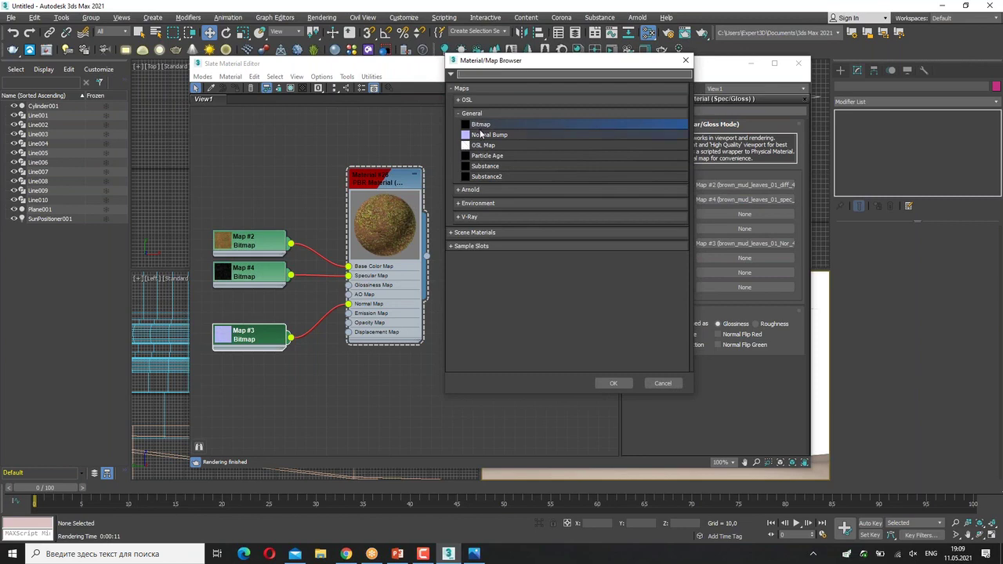
- Load brown_mud_leaves_01_rough_4k.jpg as a Bitmap (Map #5) into the Glossiness input
key("Escape")
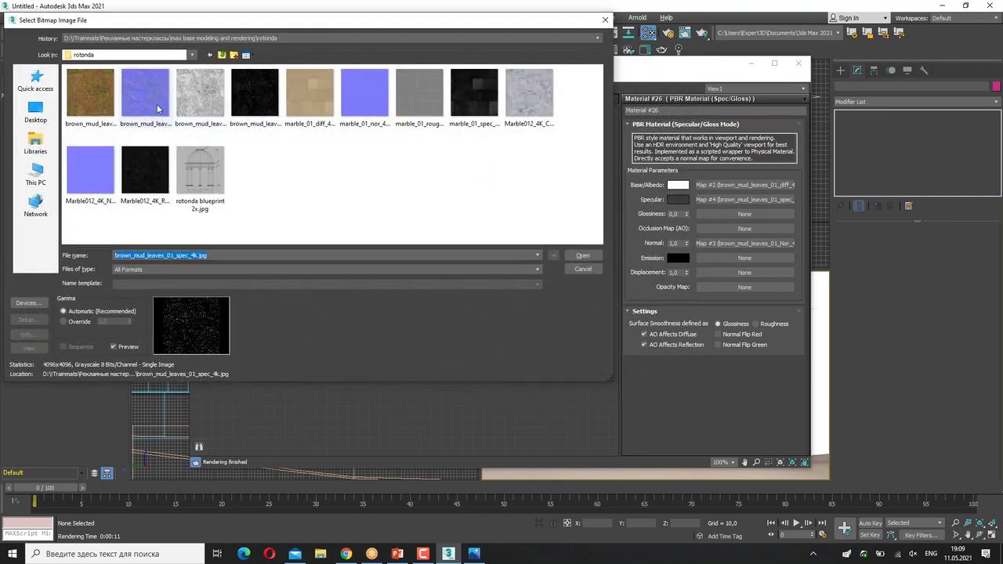
left_click(208, 102)
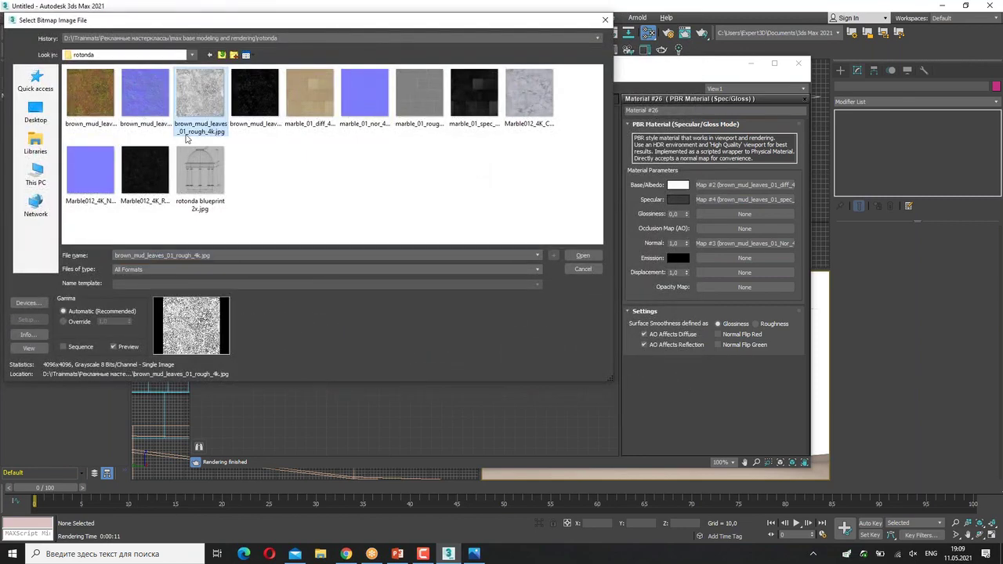
double_click(202, 133)
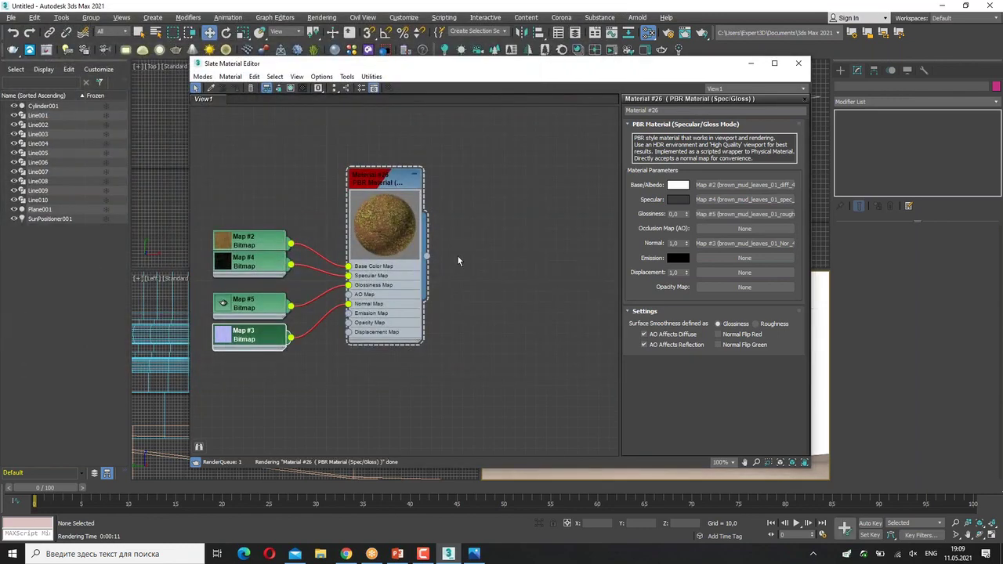
- Rearrange the Map #2, #3, #4 and #5 bitmap nodes so none overlap
left_click_drag(264, 334, 262, 355)
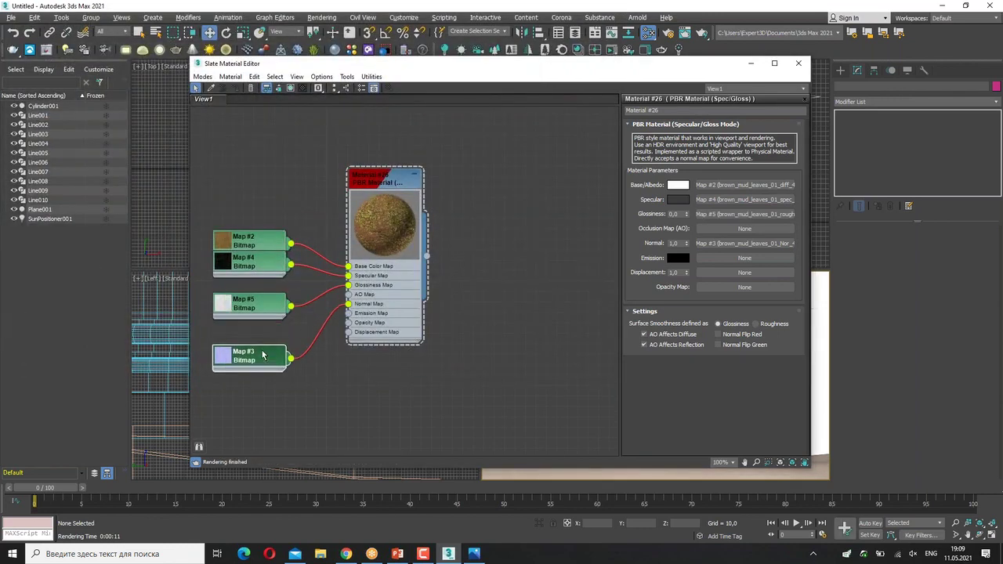
left_click_drag(258, 239, 258, 208)
left_click(264, 265)
left_click_drag(265, 265, 265, 263)
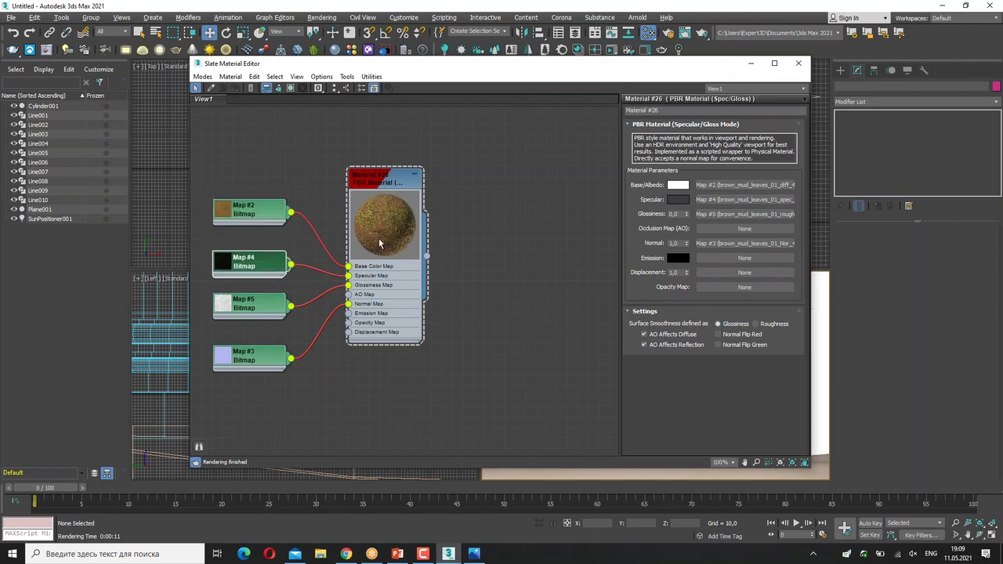
left_click_drag(285, 309, 284, 321)
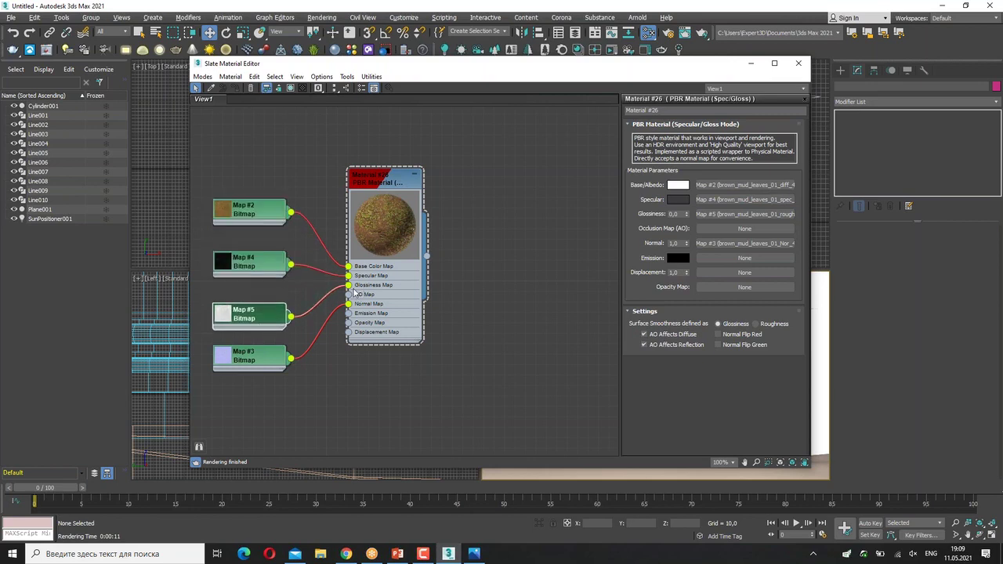
double_click(266, 322)
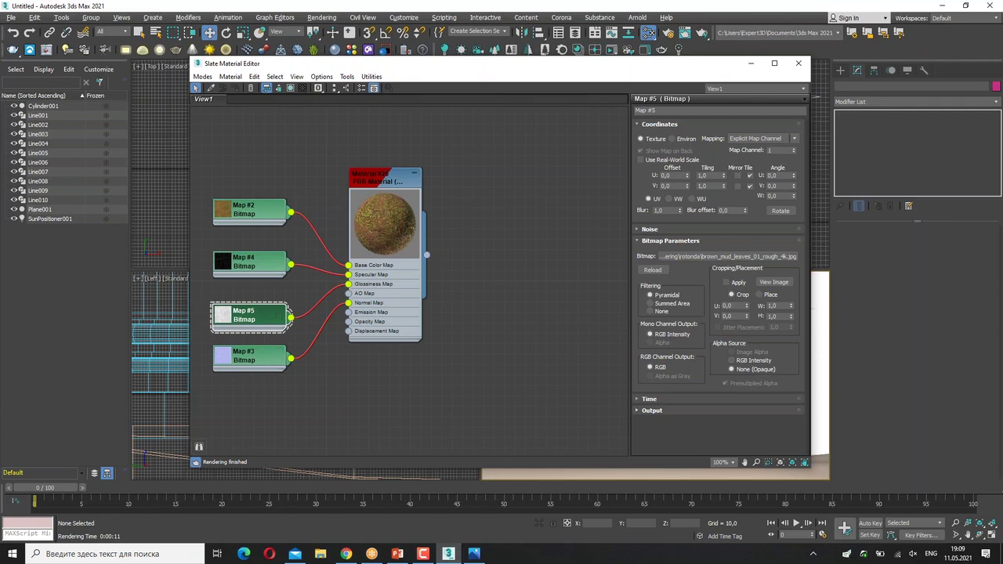
- Check Invert in Map #5's Output rollout so the roughness texture acts as glossiness
left_click_drag(261, 325, 259, 315)
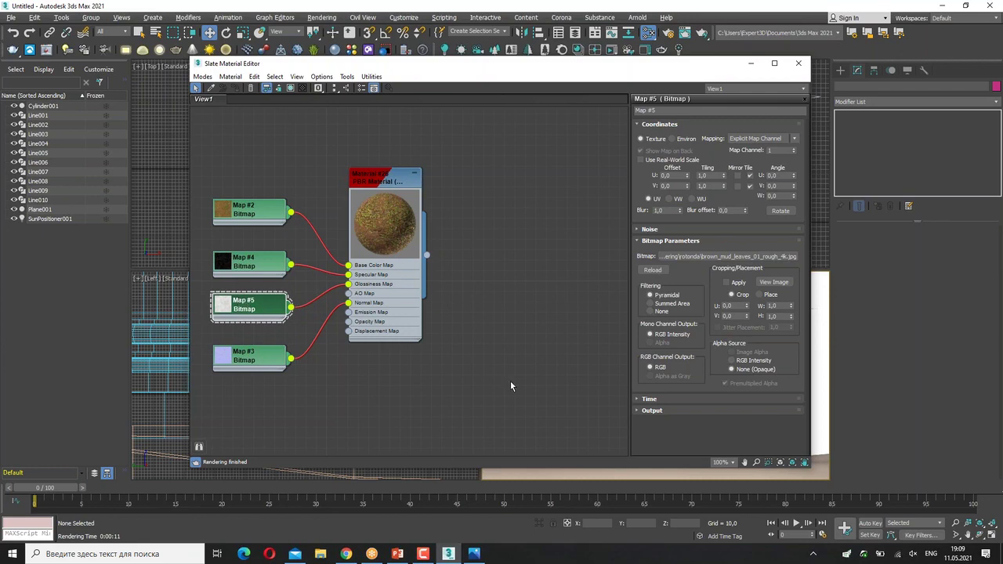
left_click(650, 411)
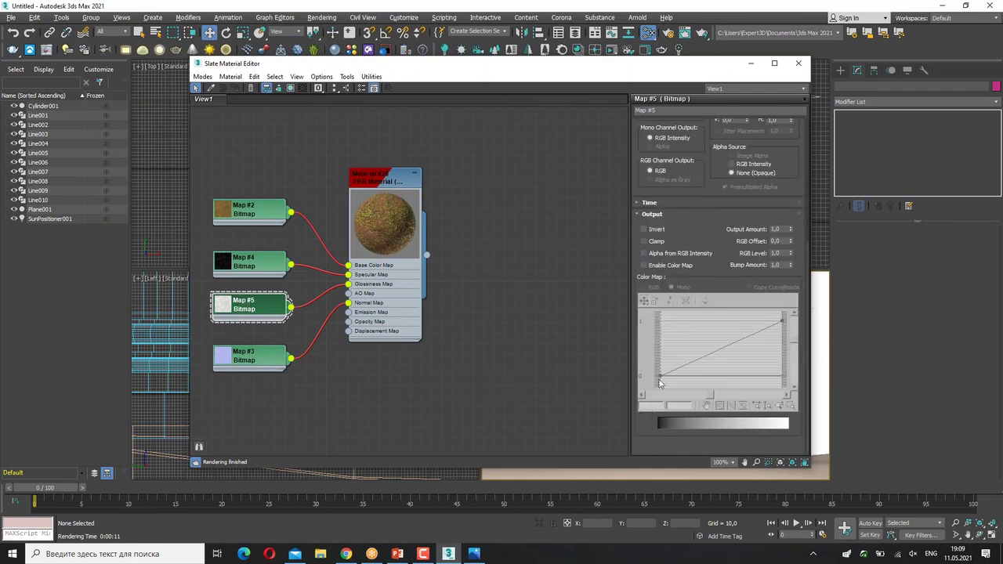
left_click(654, 232)
left_click_drag(247, 369, 248, 359)
left_click_drag(246, 218, 246, 228)
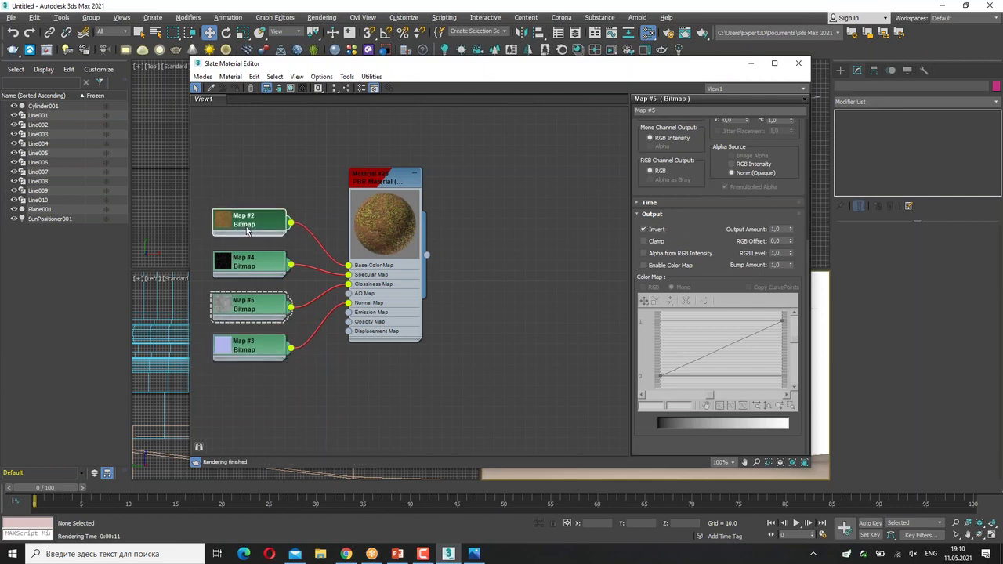
left_click(376, 227)
left_click_drag(625, 60, 405, 11)
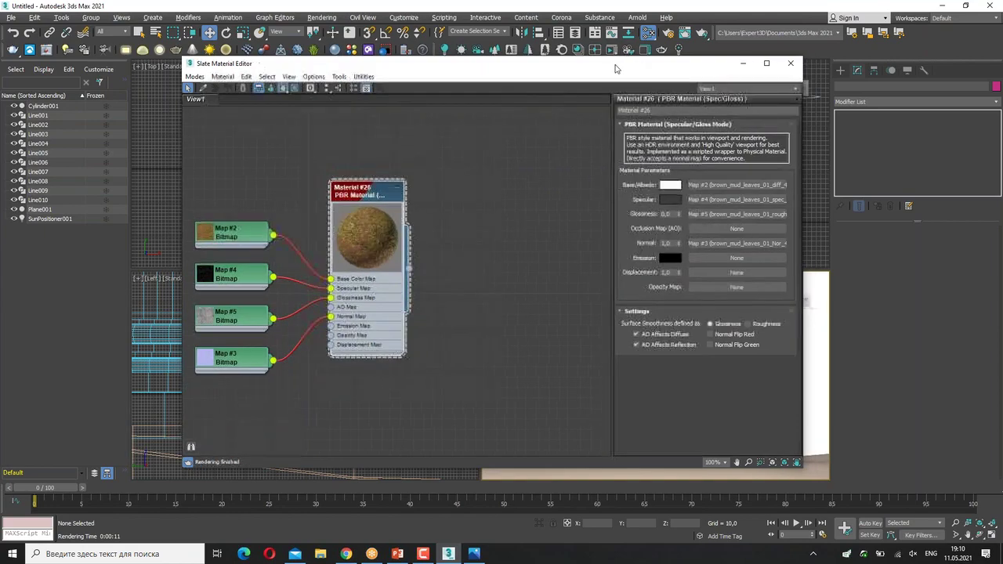
- Assign Material #26 to Plane001 and close the Slate Material Editor
left_click(665, 456)
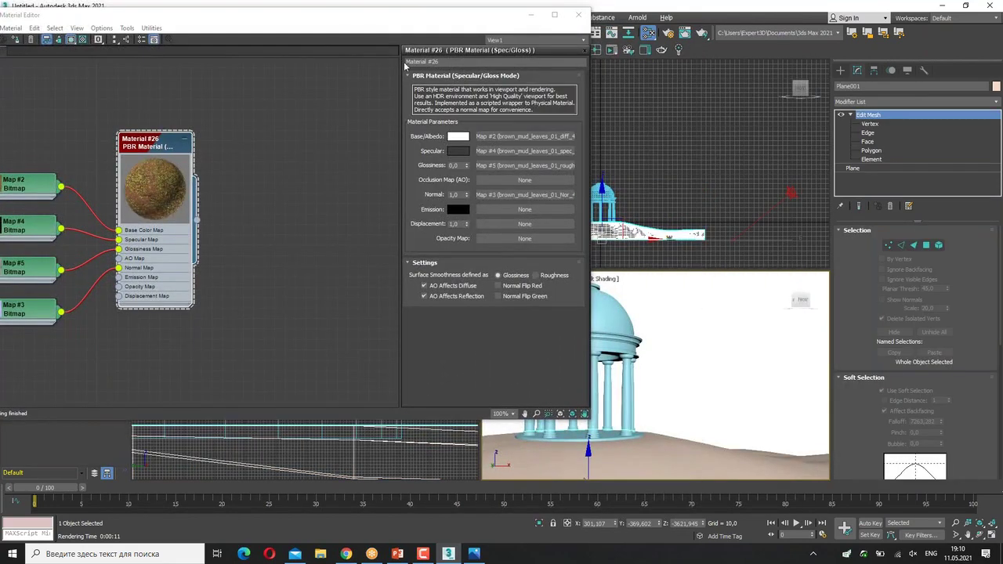
left_click_drag(16, 14, 167, 71)
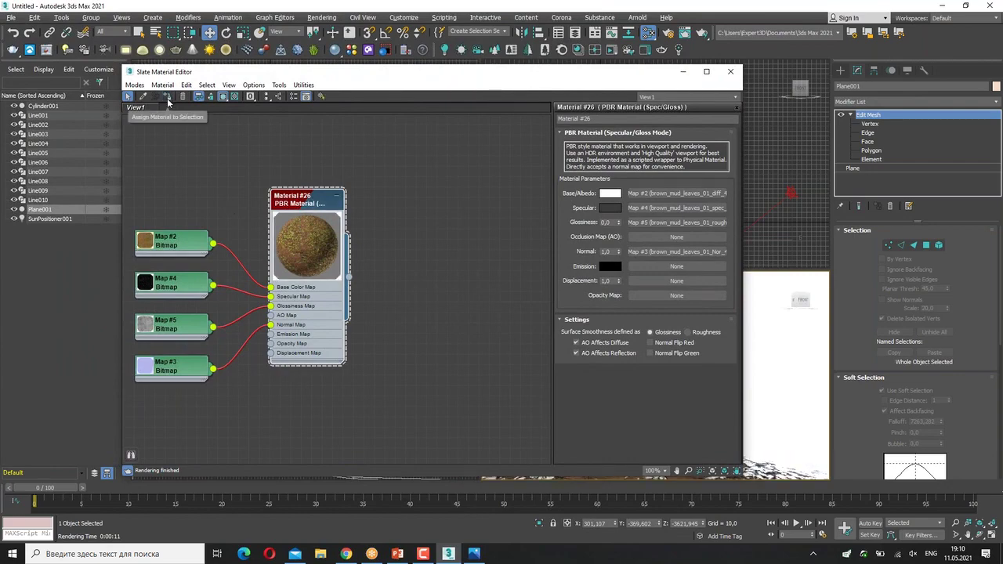
left_click(730, 71)
left_click(553, 279)
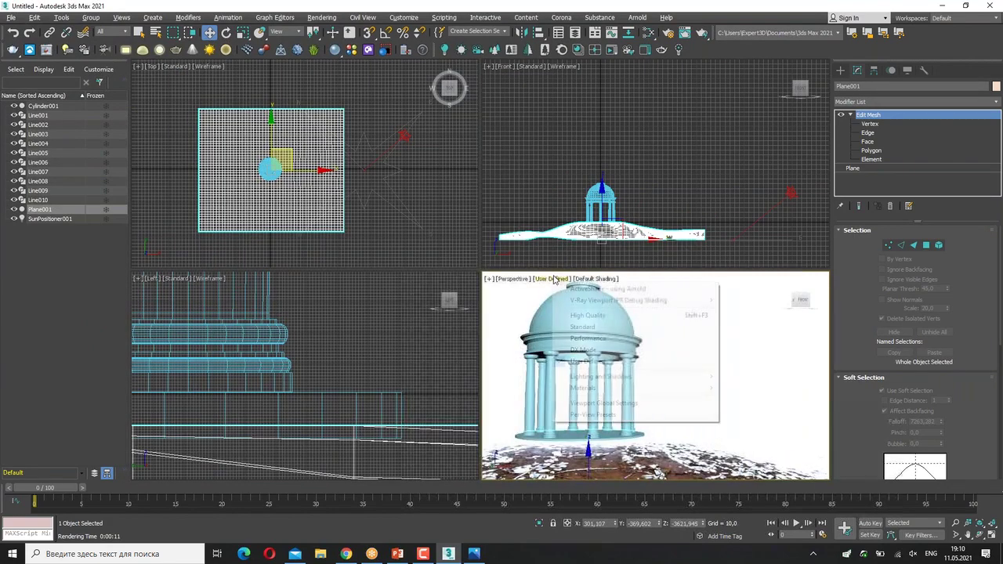
- Set the Perspective view to Standard shading and add a UVW Map modifier to Plane001
left_click(587, 326)
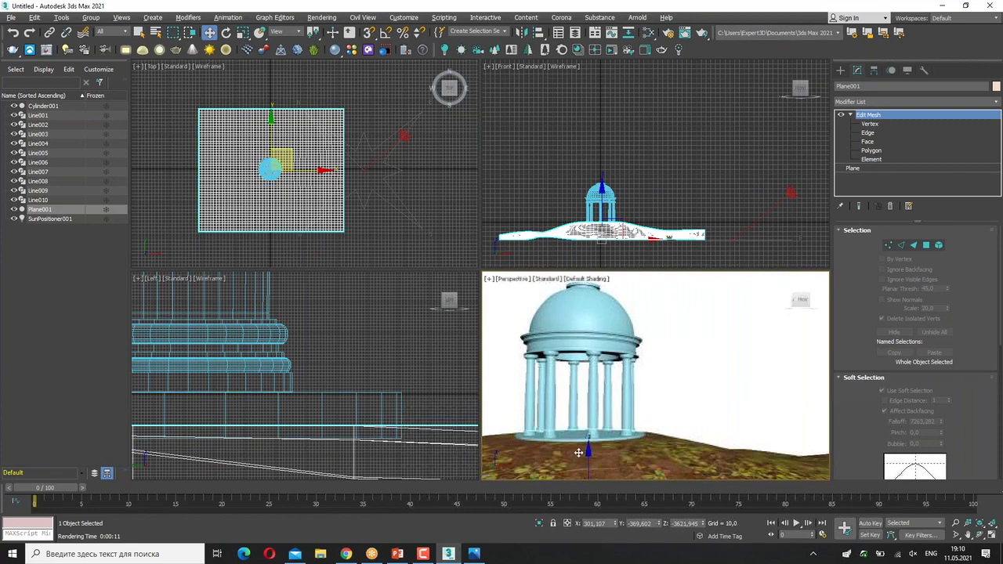
left_click(897, 99)
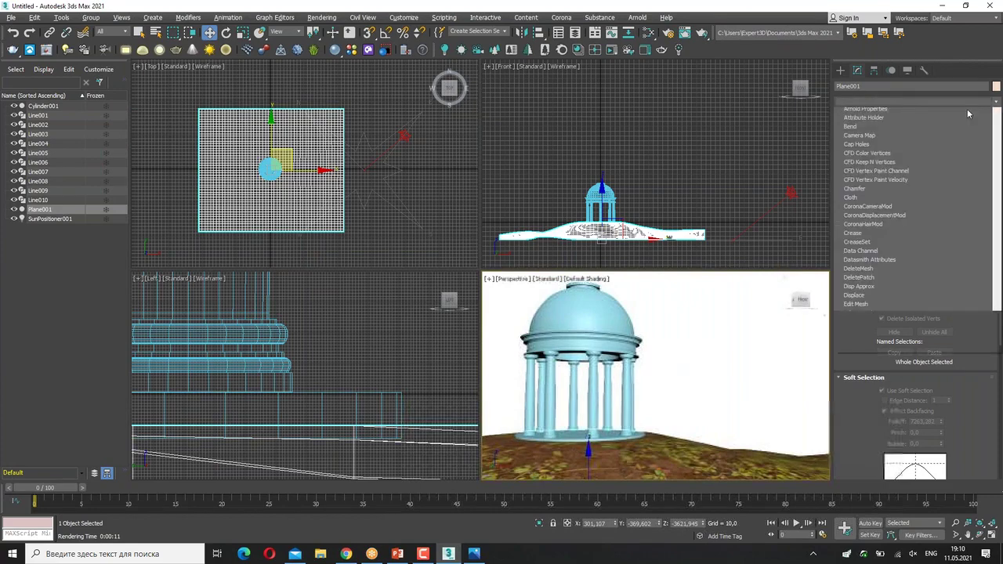
left_click_drag(991, 235, 992, 450)
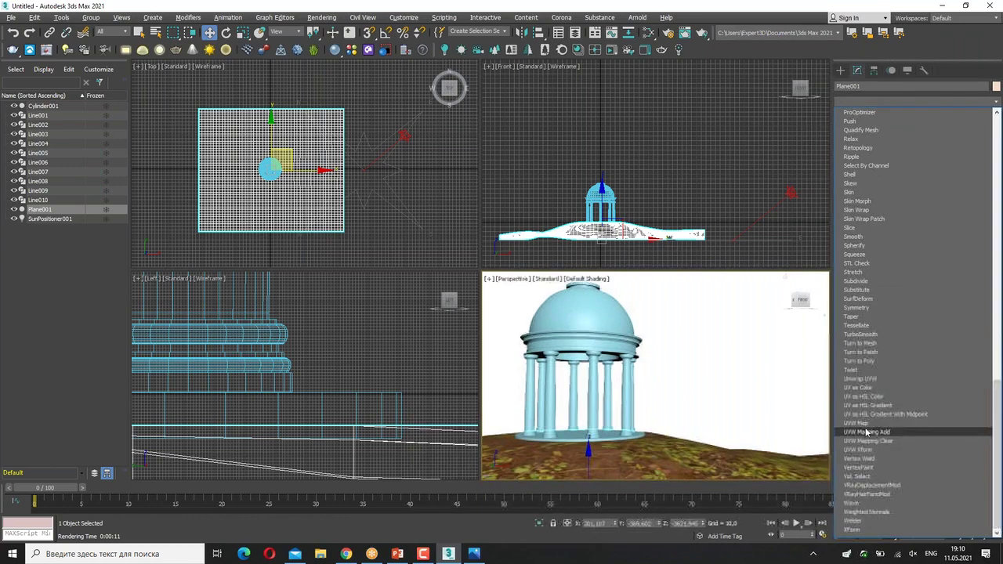
left_click(861, 423)
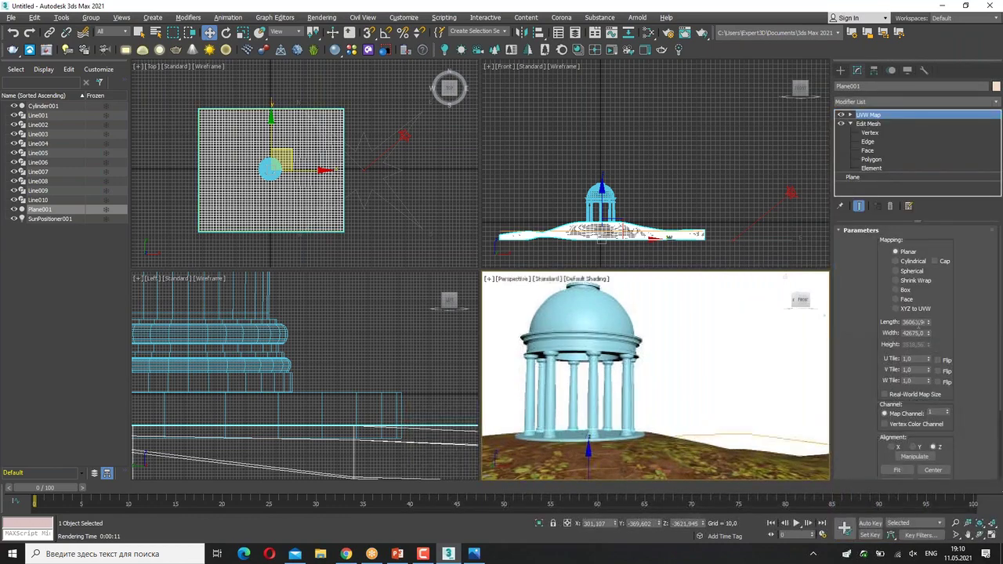
type("5000")
key("Tab")
type("5000")
key("Return")
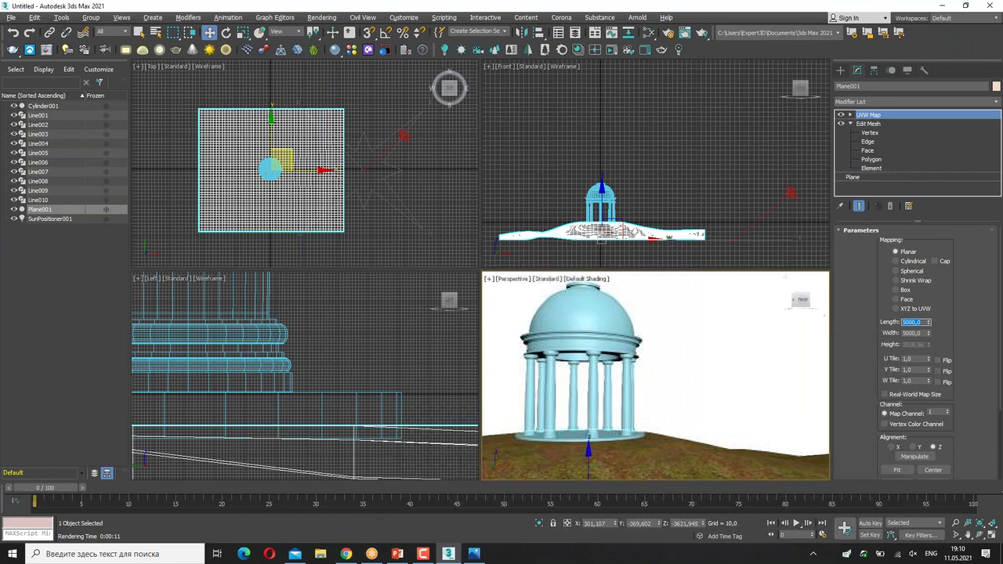
type("00")
key("Tab")
type("3000")
key("Return")
- Maximize the Perspective viewport and set the UVW Map length and width to 4000
left_click(510, 423)
key("alt+w")
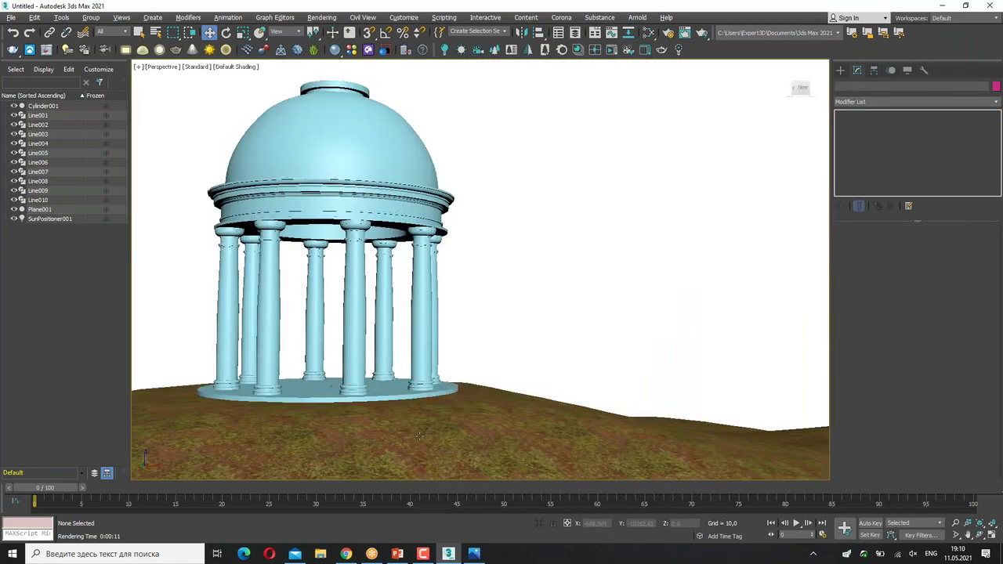
left_click(509, 423)
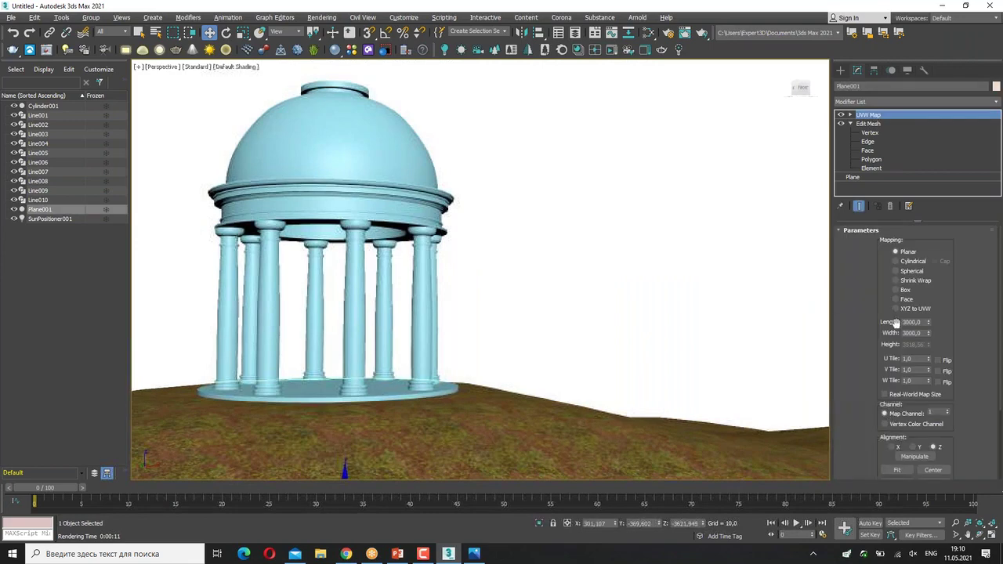
key("Tab")
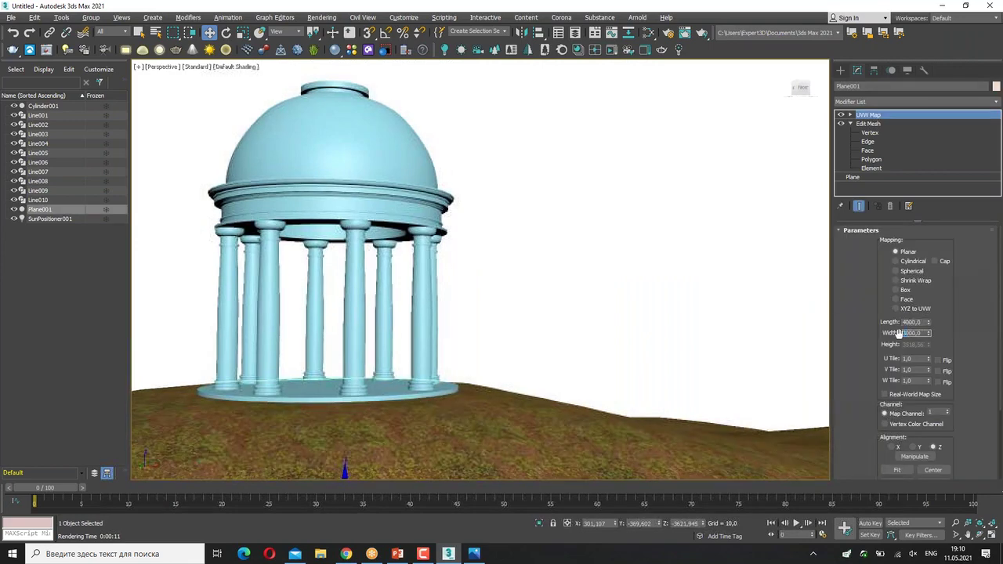
type("4000")
key("Return")
left_click(738, 280)
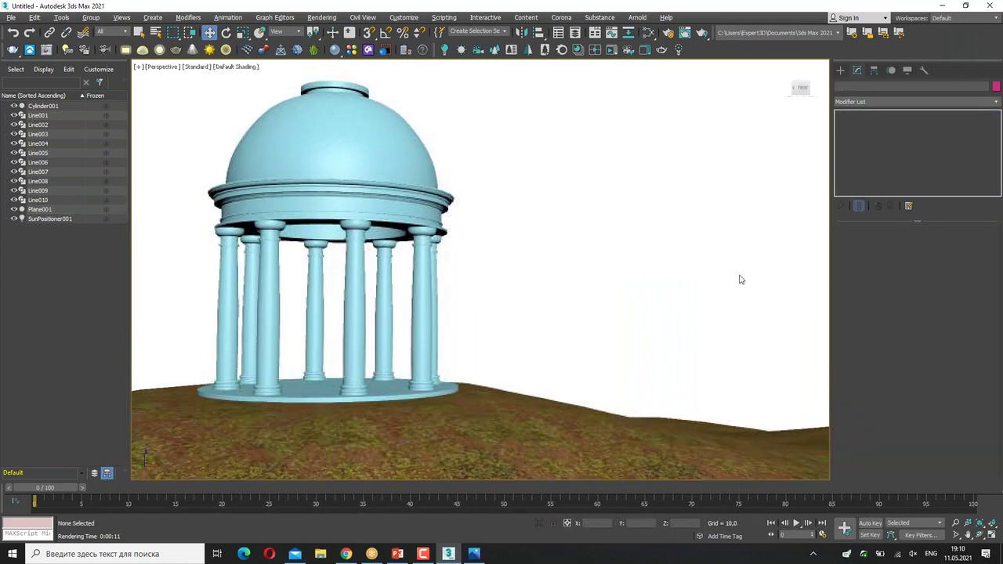
left_click_drag(403, 456, 487, 479)
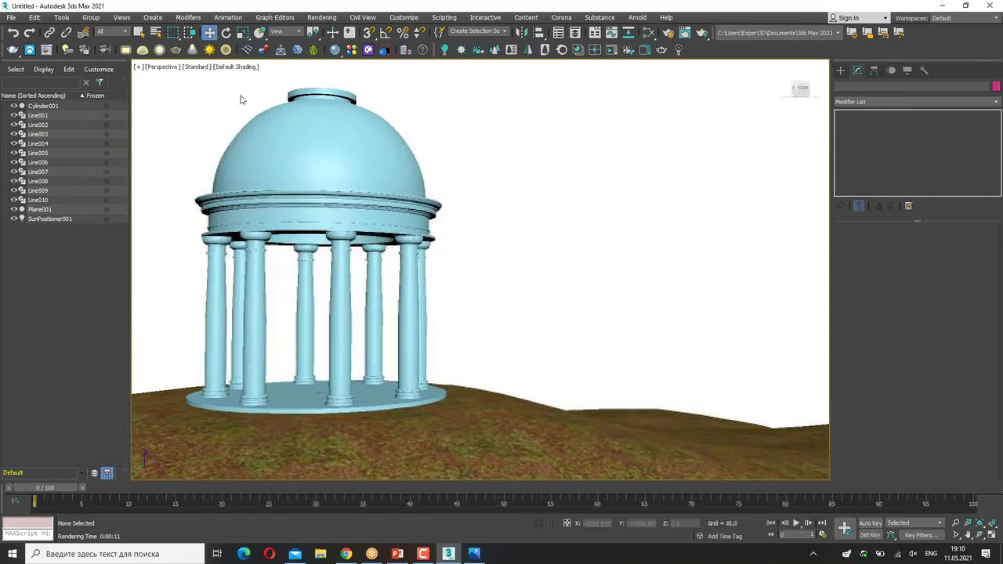
left_click(200, 67)
- Preview the rotunda in ActiveShade and High Quality, then return to Standard shading and reopen Slate
left_click(238, 77)
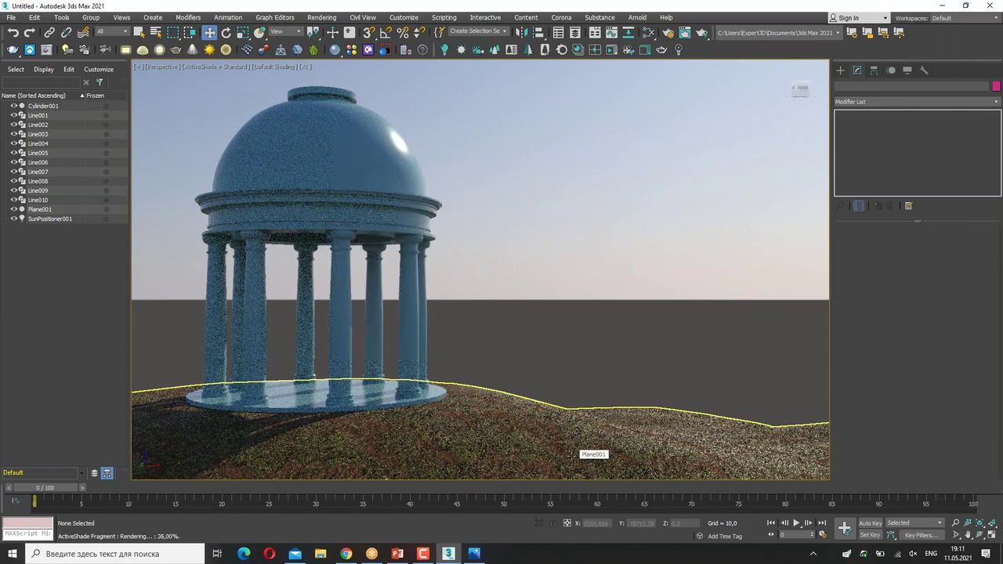
left_click(217, 68)
left_click(259, 117)
left_click(199, 67)
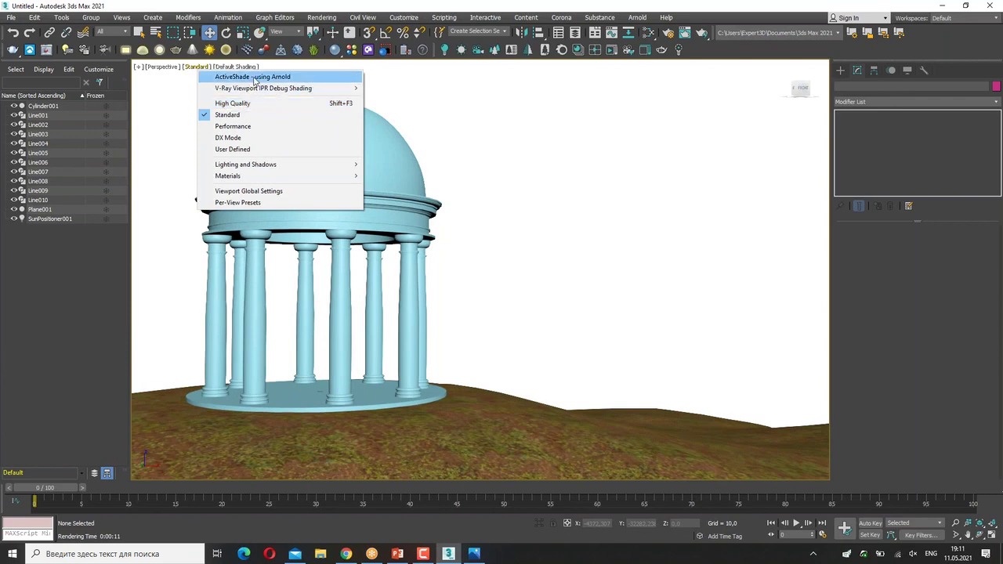
left_click(235, 102)
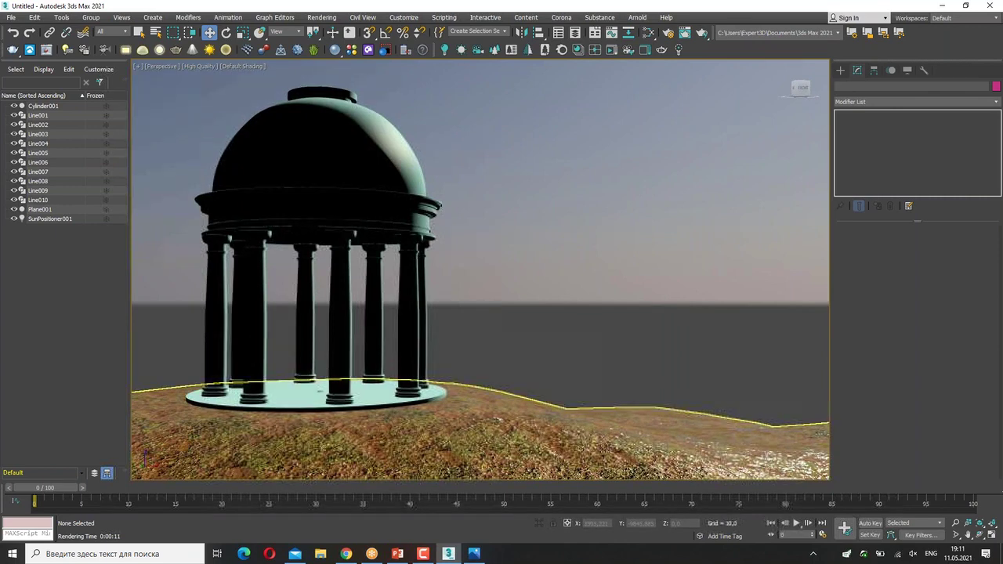
left_click(206, 69)
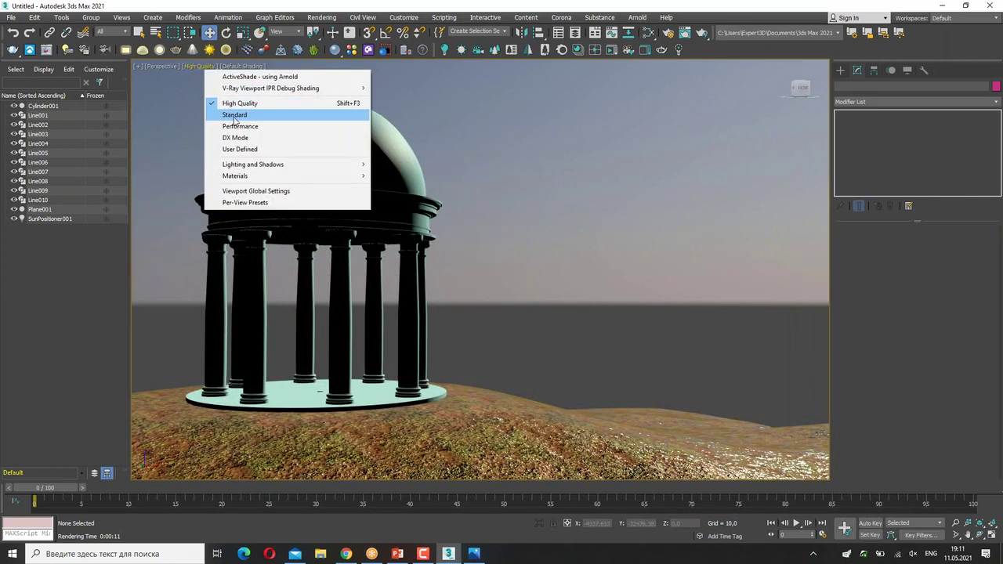
left_click(235, 118)
left_click(648, 32)
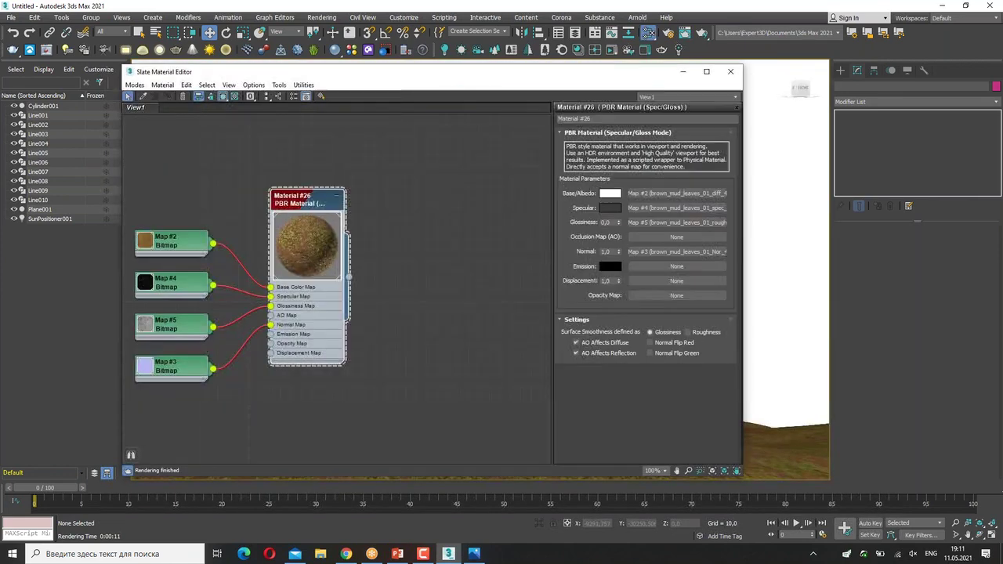
- Add PBR Spec/Gloss Material #27 and load marble_01_diff_4k.jpg as its Base/Albedo bitmap
right_click(412, 207)
mouse_move(442, 213)
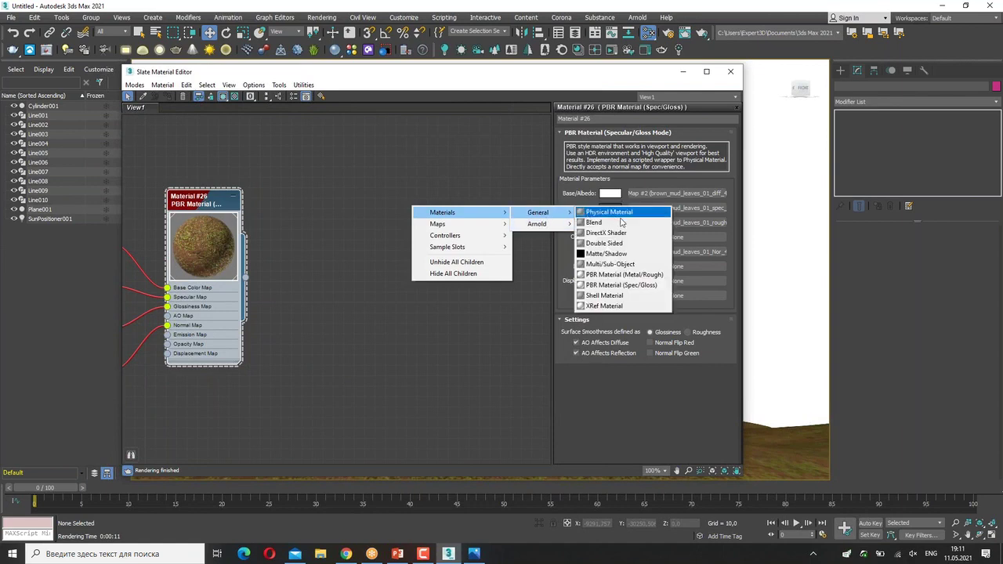
mouse_move(537, 213)
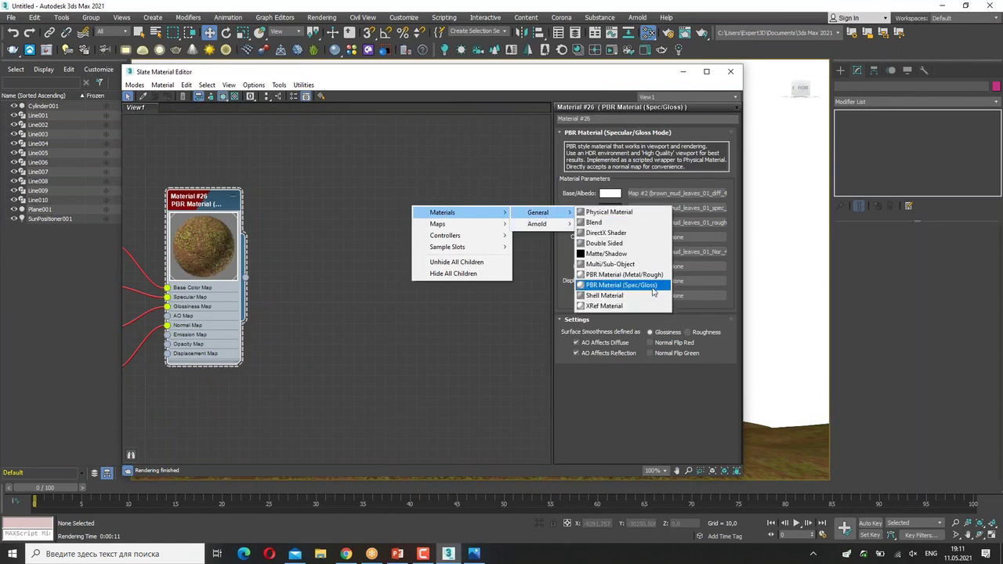
left_click(618, 285)
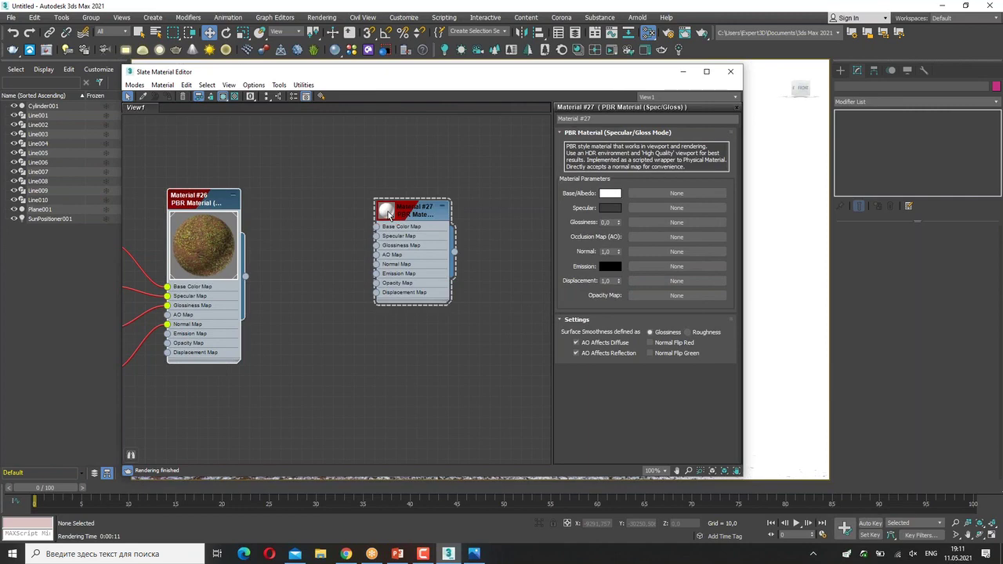
left_click_drag(411, 216, 463, 206)
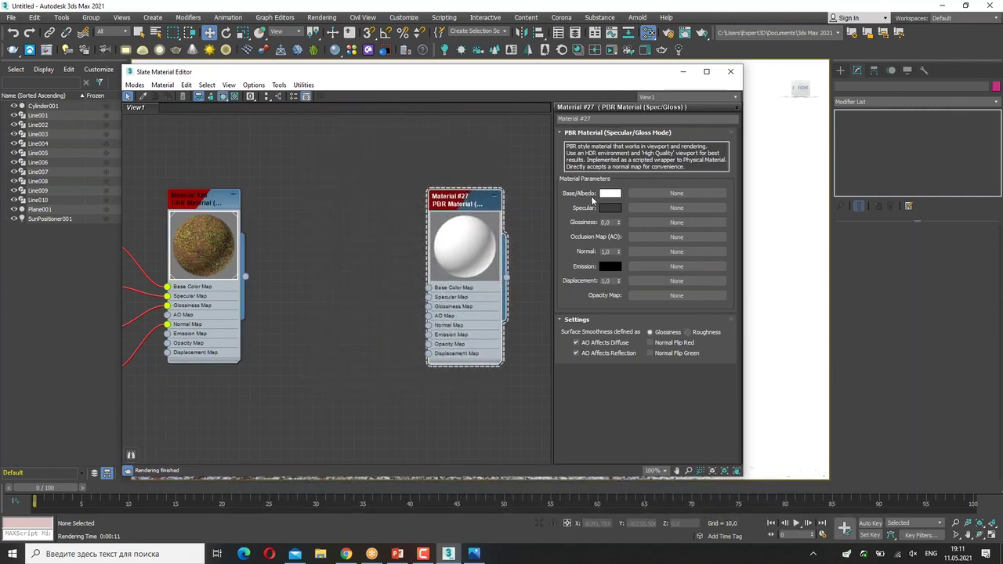
left_click(676, 194)
double_click(486, 123)
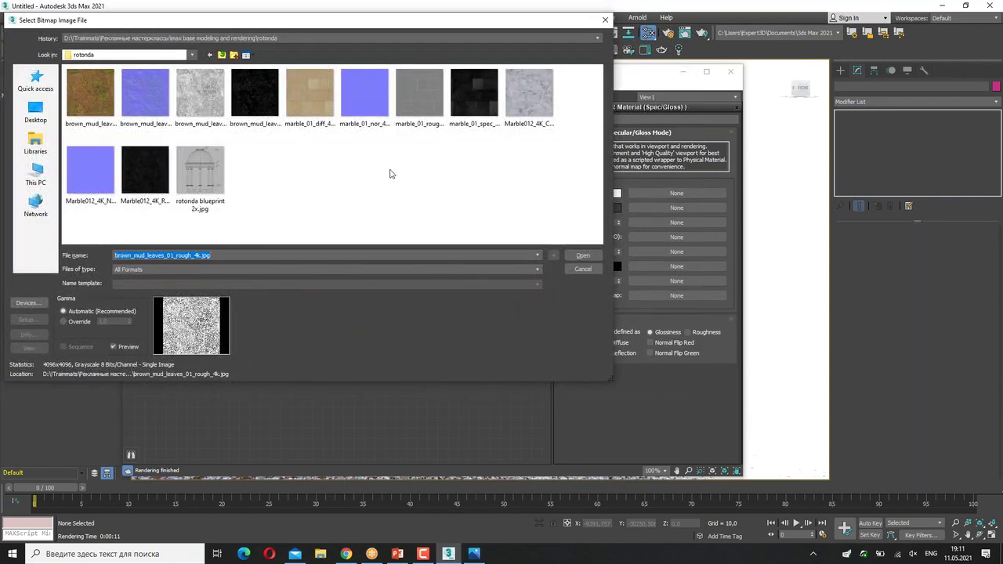
left_click(320, 106)
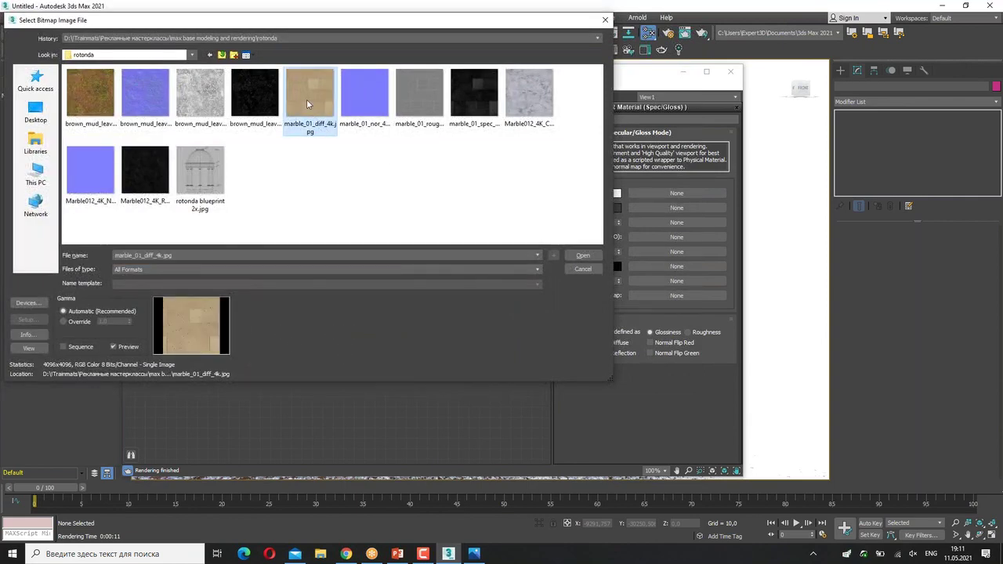
left_click(427, 130)
left_click(477, 106)
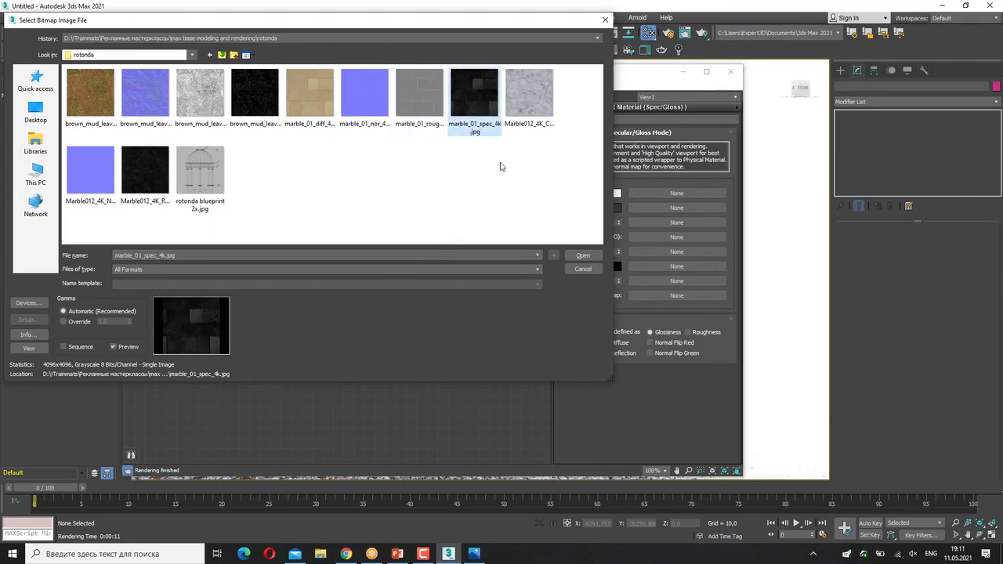
left_click(365, 98)
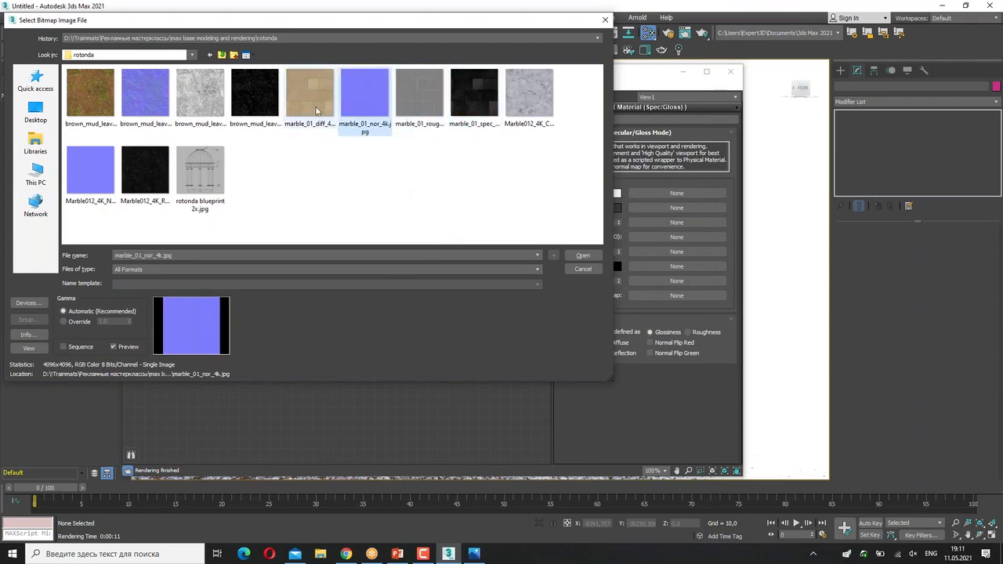
left_click(317, 112)
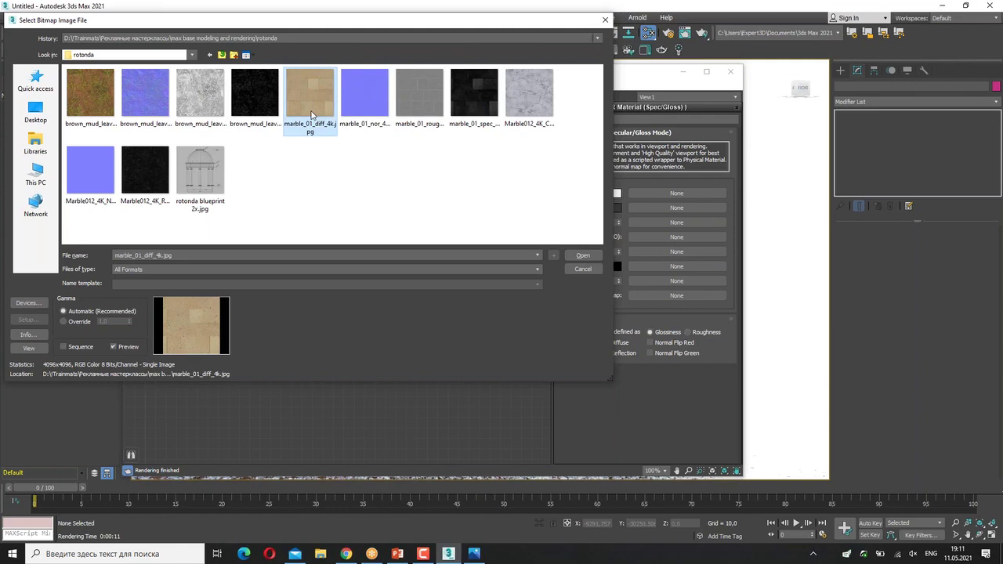
double_click(332, 117)
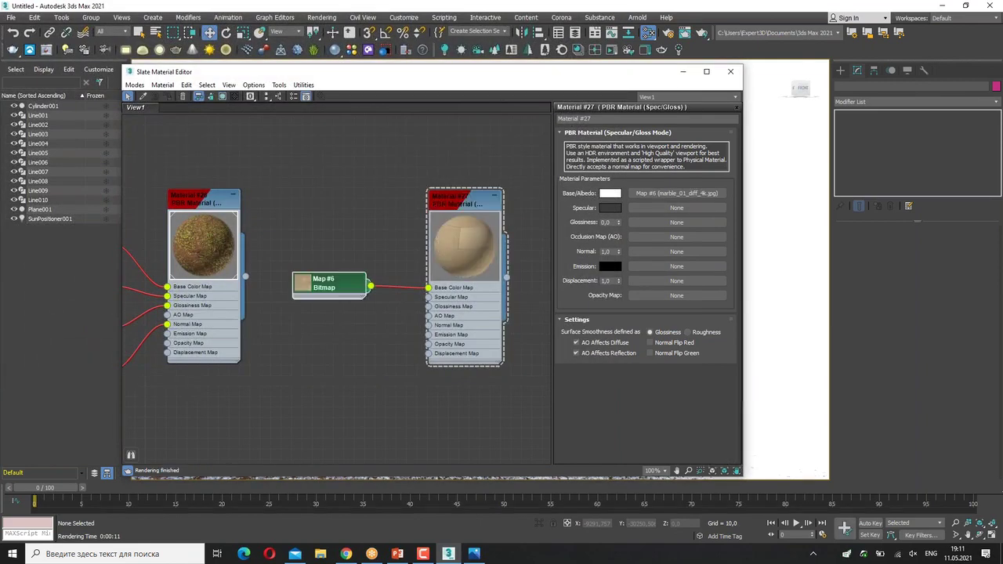
- Load marble_01_spec_4k.jpg as a Bitmap on Material #27's Specular input
left_click(458, 286)
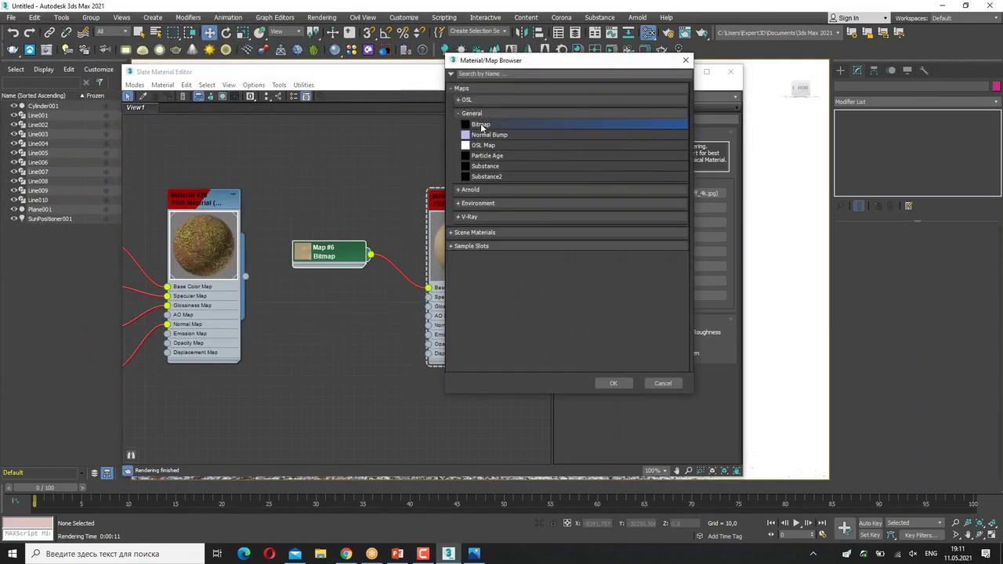
key("Return")
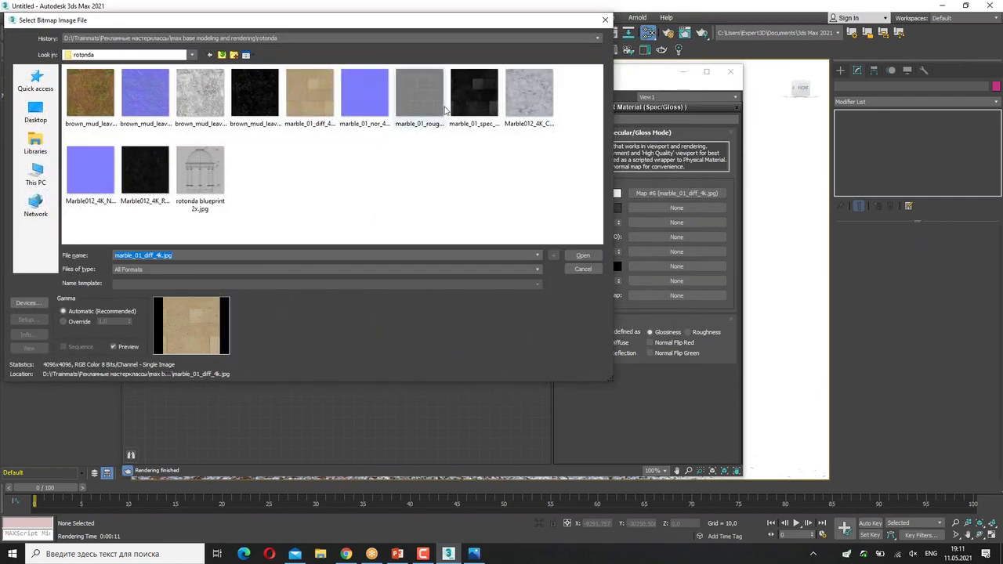
left_click(471, 111)
double_click(471, 106)
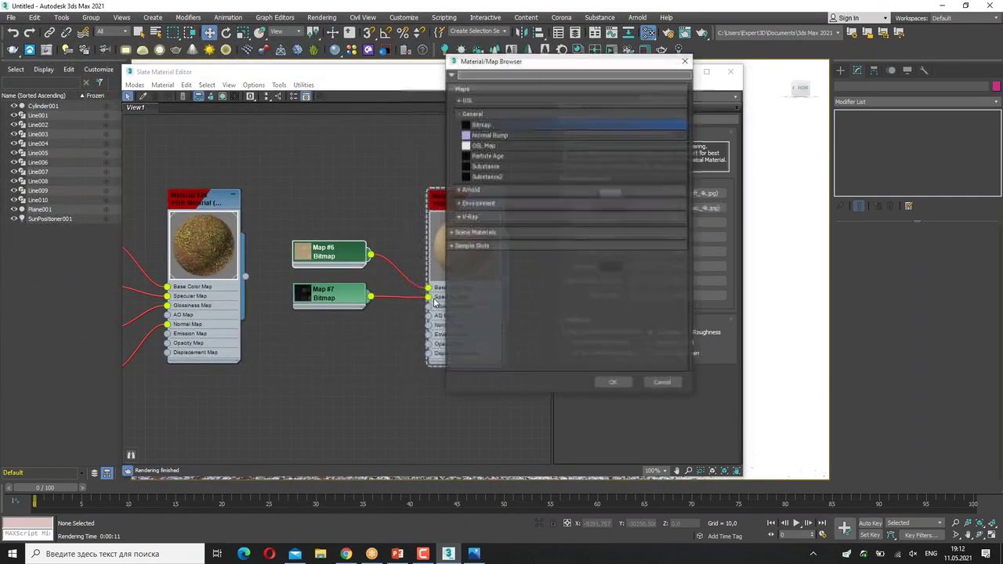
- Load marble_01_rough_4k.jpg into Glossiness as Map #8 and invert its output
double_click(496, 124)
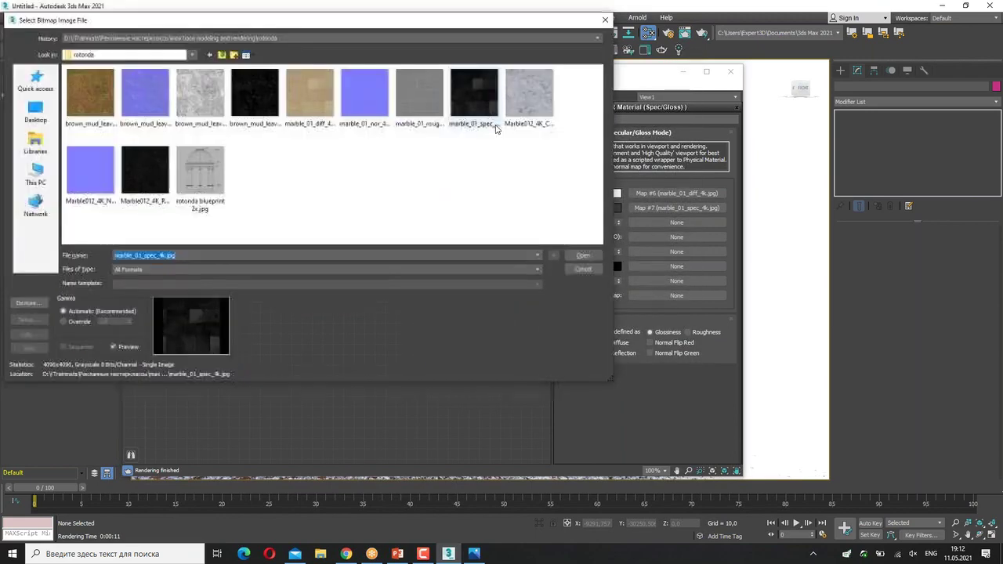
left_click(427, 129)
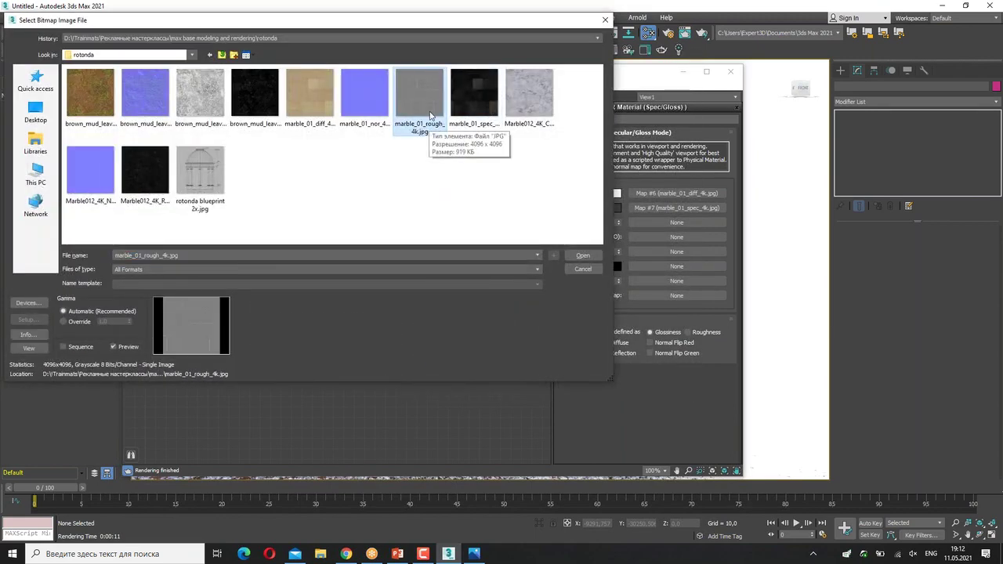
double_click(429, 129)
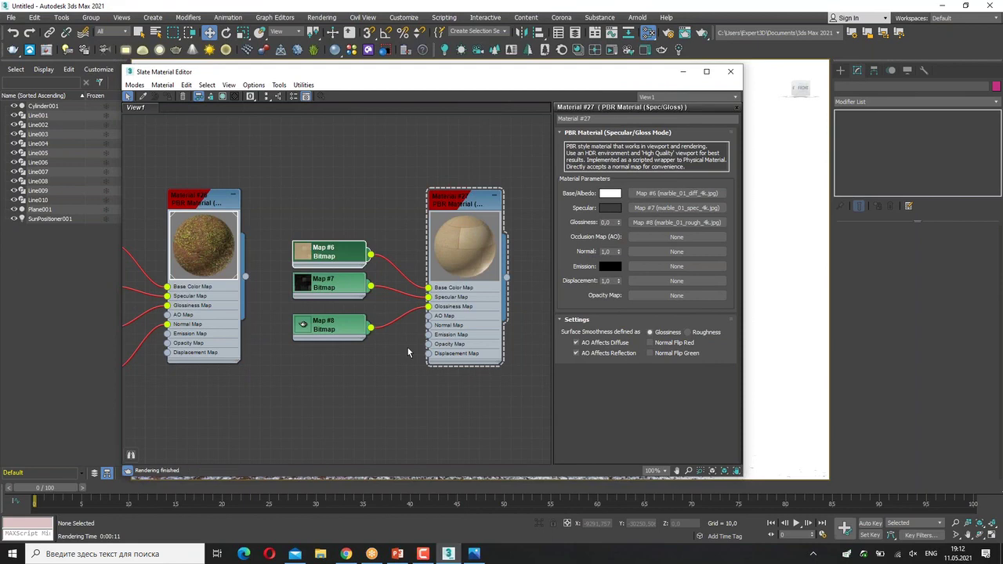
double_click(338, 332)
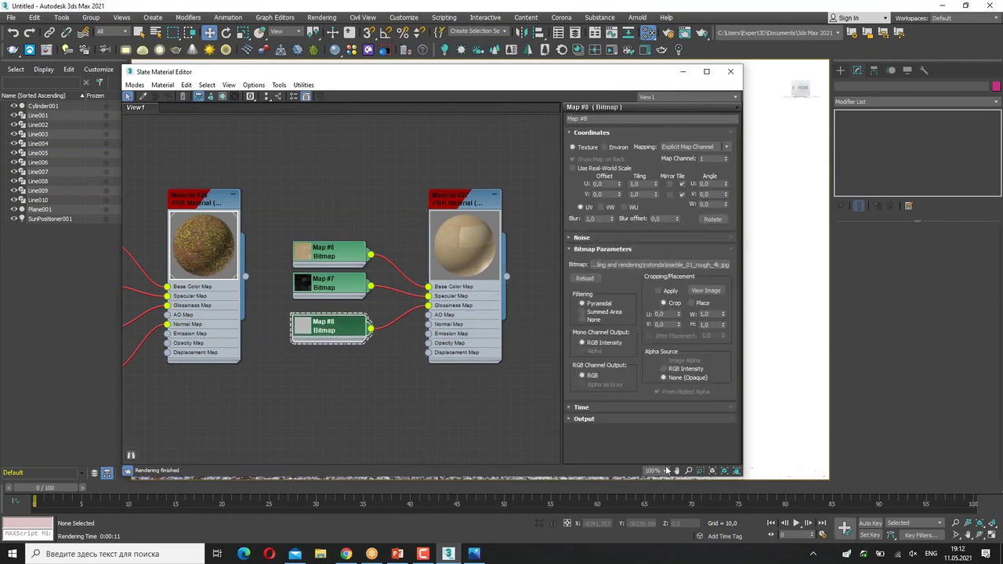
left_click(587, 420)
left_click(583, 240)
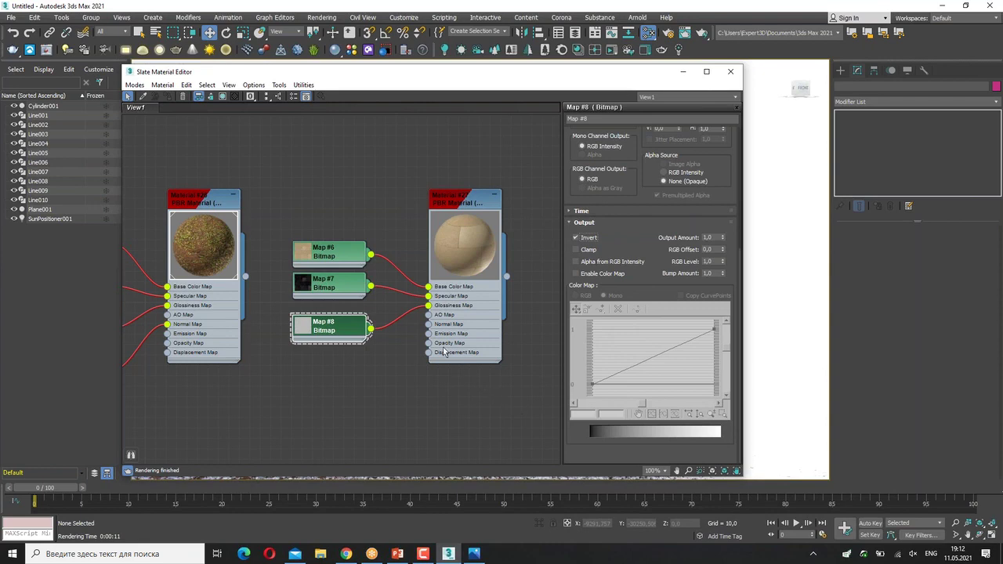
left_click(445, 302)
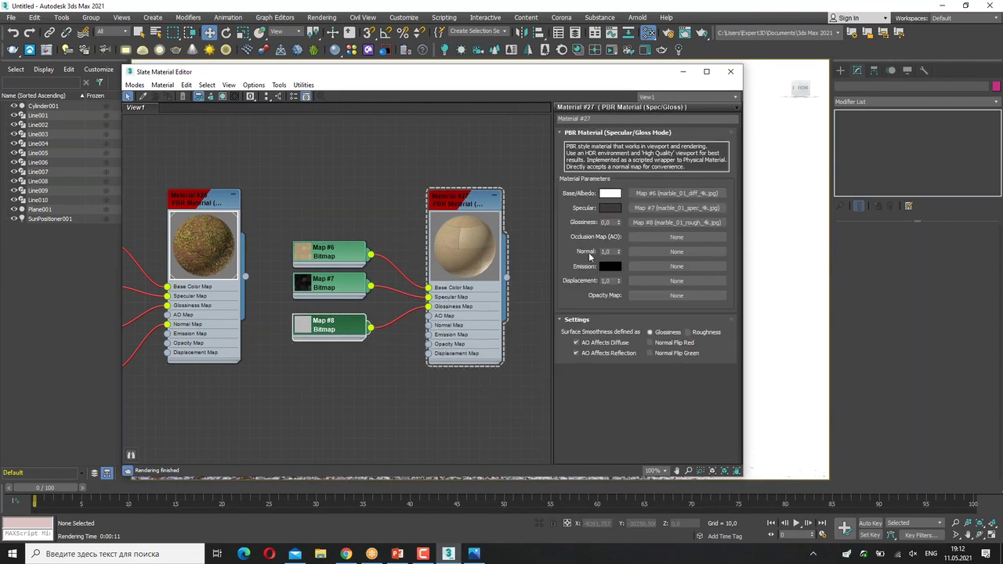
- Load marble_01_nor_4k.jpg as the Normal map (Map #9)
left_click(684, 252)
double_click(494, 125)
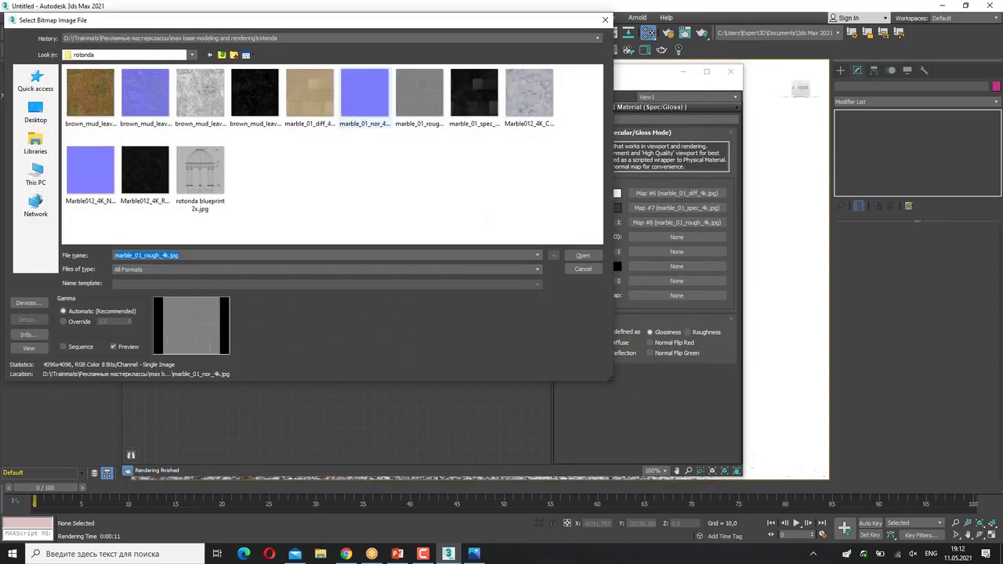
double_click(364, 92)
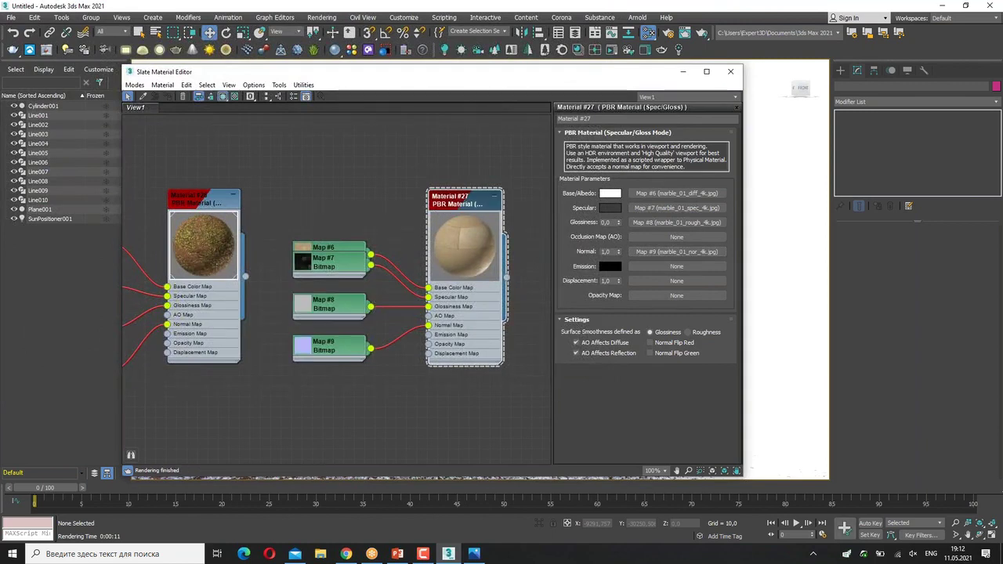
left_click_drag(329, 76, 607, 378)
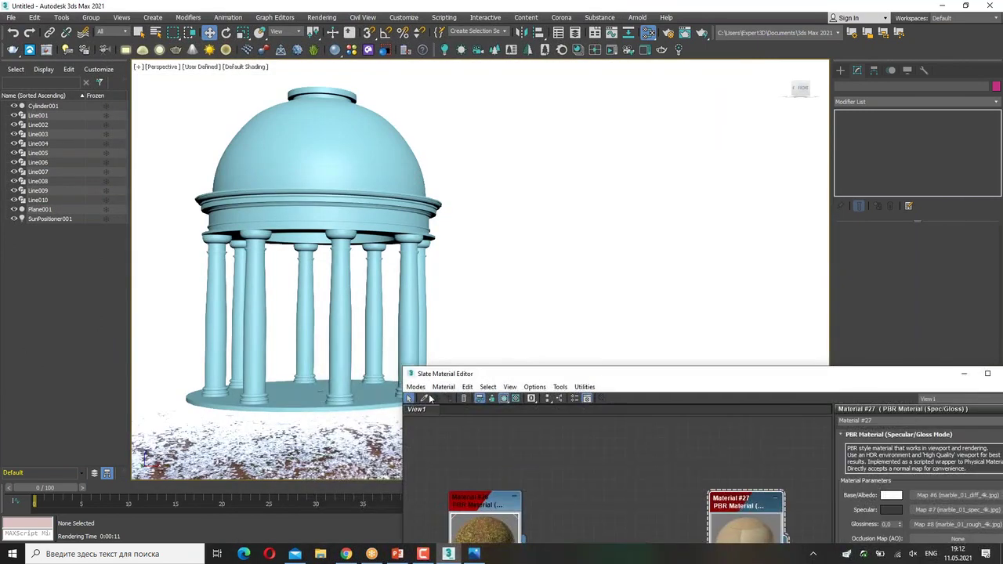
- Select the base disc Cylinder001 and switch the viewport to Standard shading
left_click(392, 394)
left_click(446, 398)
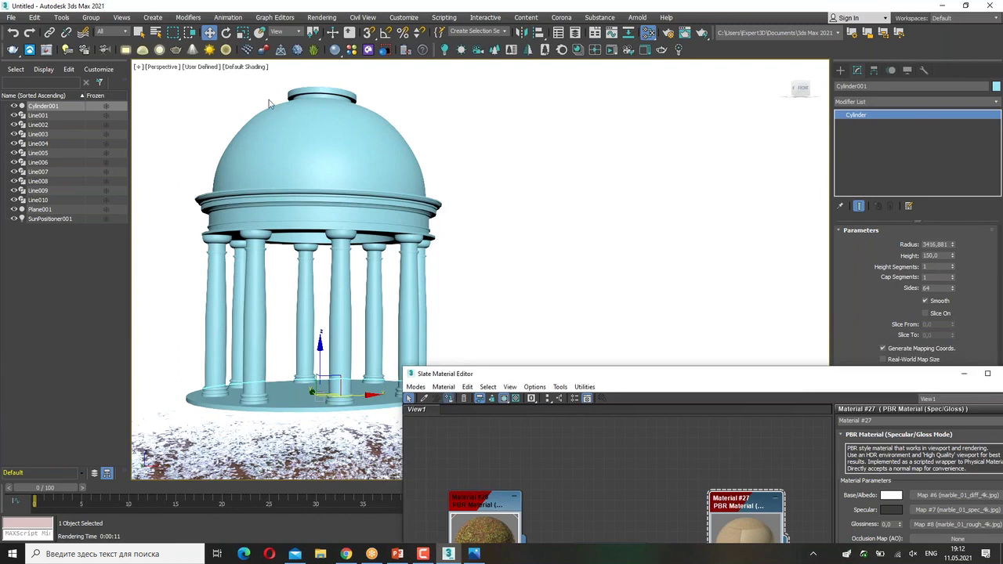
left_click(207, 67)
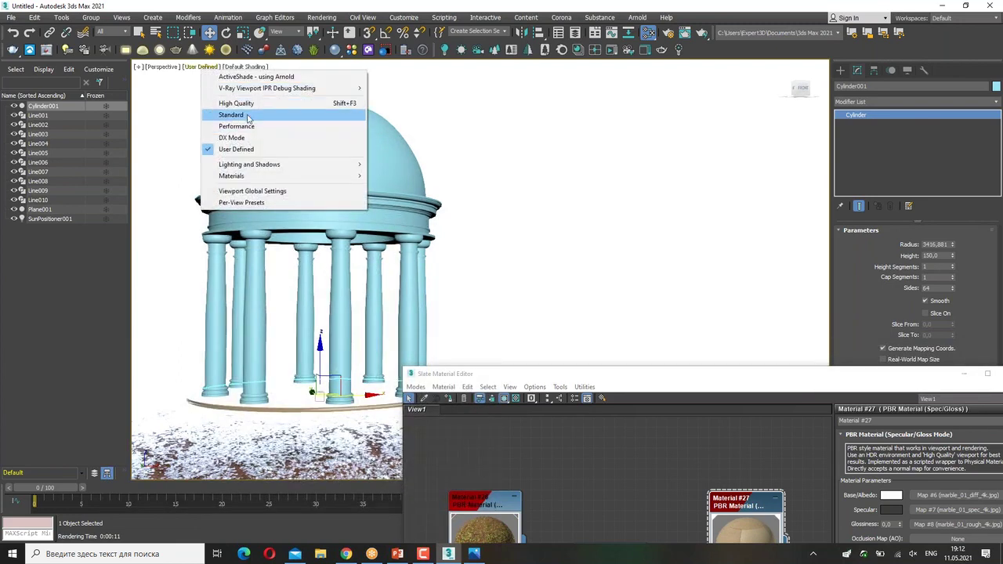
left_click(248, 116)
left_click_drag(513, 375, 575, 359)
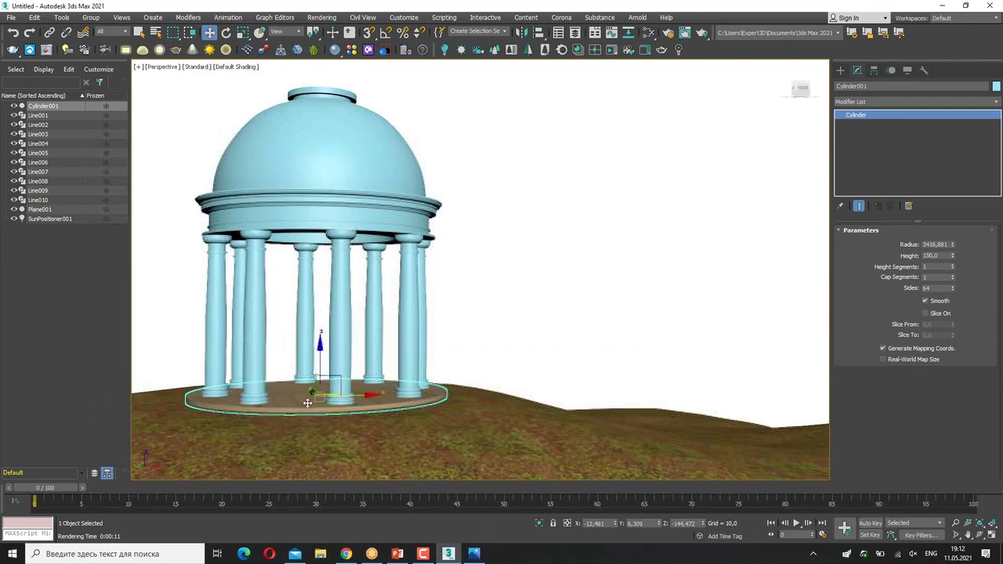
- Add a UVW Map modifier to Cylinder001 with length and width 2000
scroll(307, 403, "up", 3)
scroll(368, 383, "up", 3)
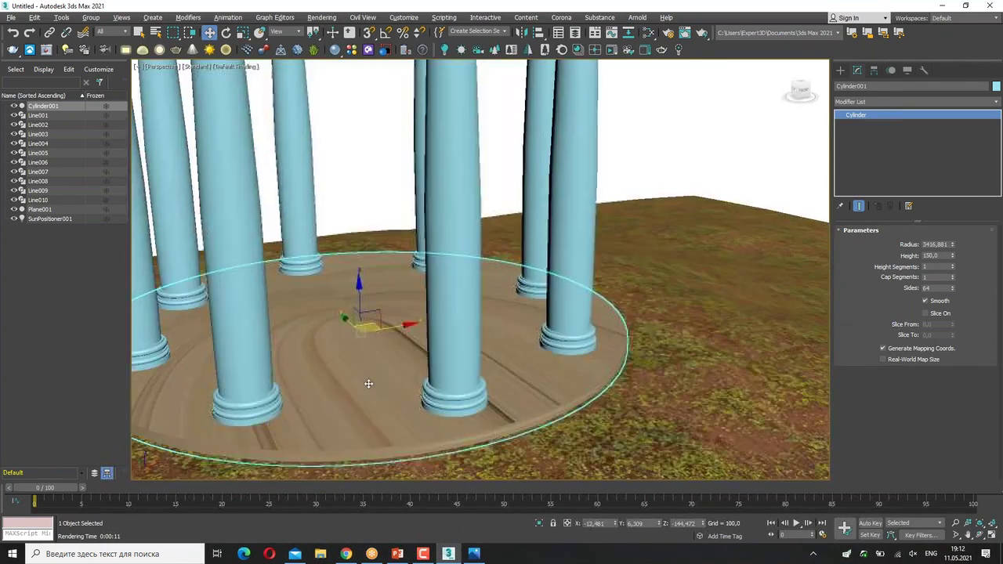
left_click(871, 103)
scroll(877, 352, "down", 5)
scroll(862, 439, "down", 5)
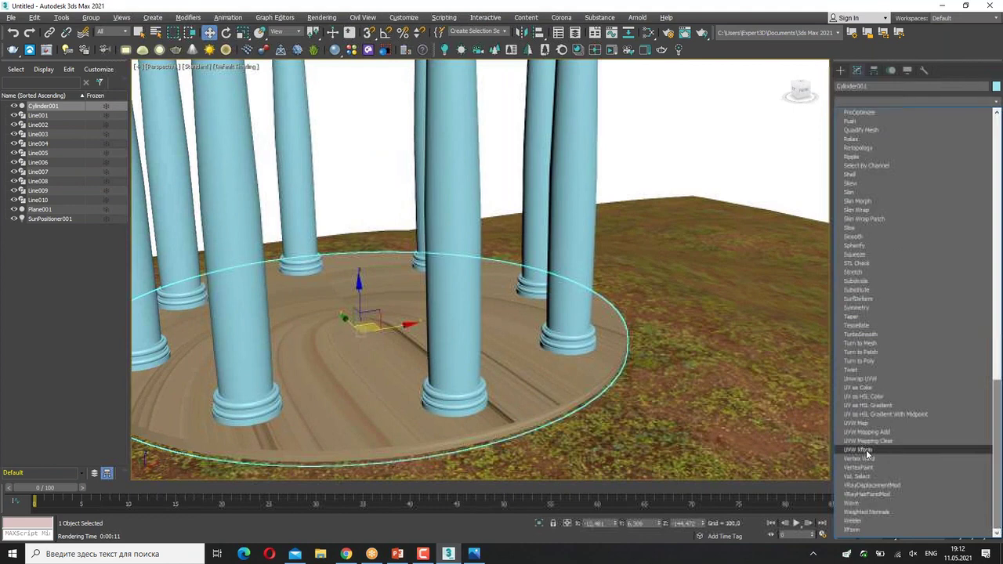
left_click(861, 422)
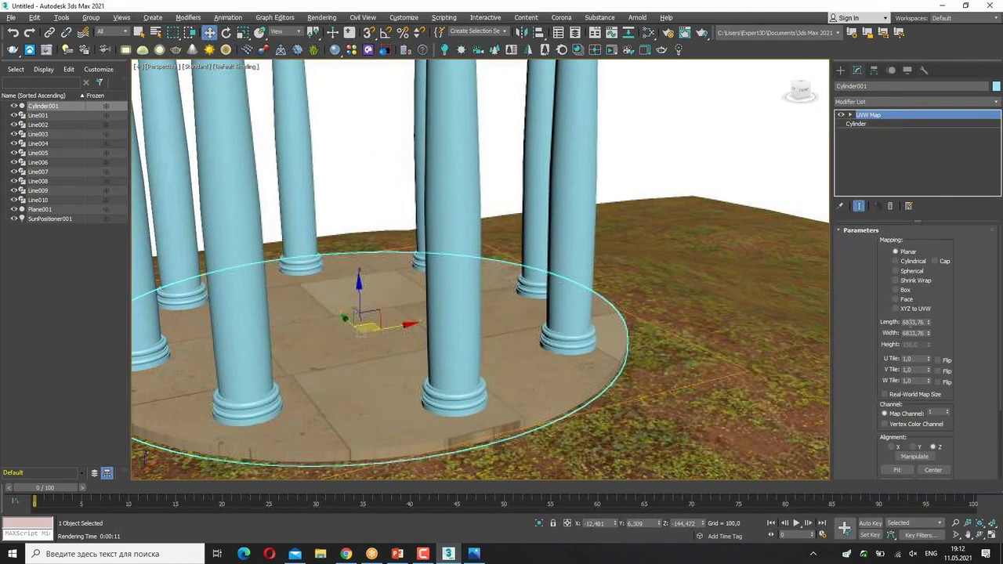
type("00")
key("Tab")
type("100")
key("Return")
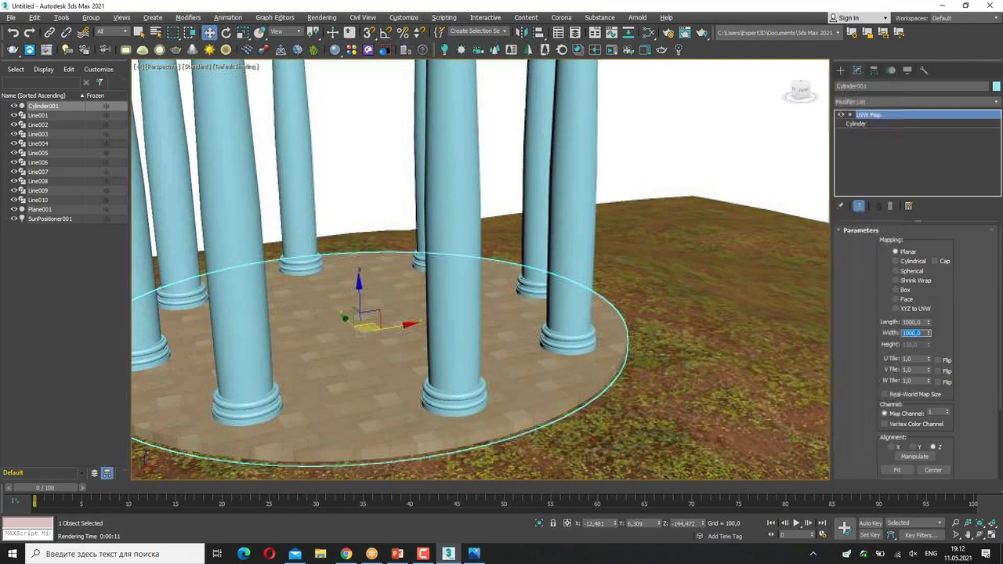
type("2000")
key("Tab")
type("2000")
key("Return")
- Orbit out to the whole rotunda and box-select all ten column objects
mouse_move(705, 344)
middle_mouse_down("alt")
mouse_move(681, 336)
mouse_move(687, 320)
middle_mouse_up("alt")
scroll(676, 338, "down", 3)
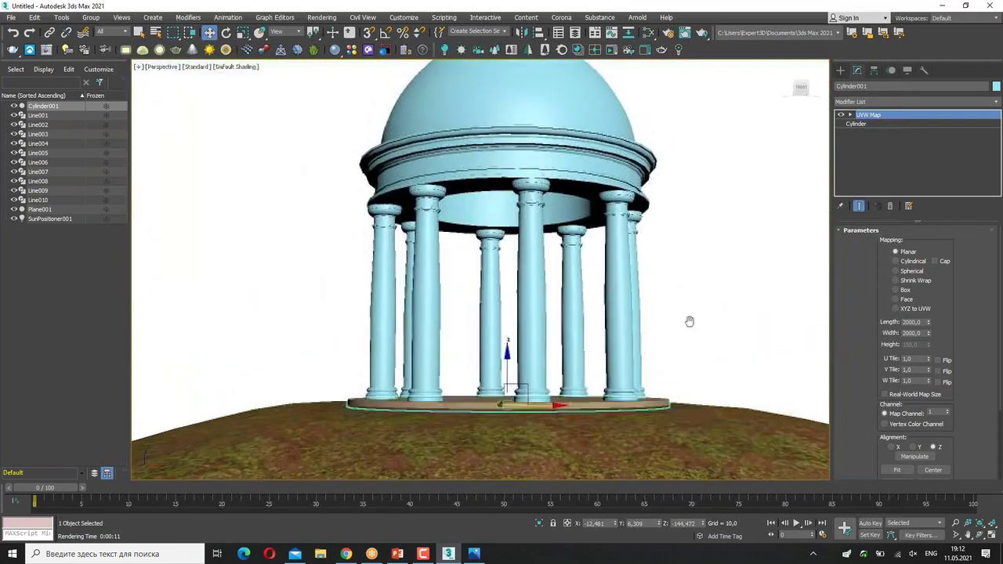
left_click_drag(264, 130, 745, 283)
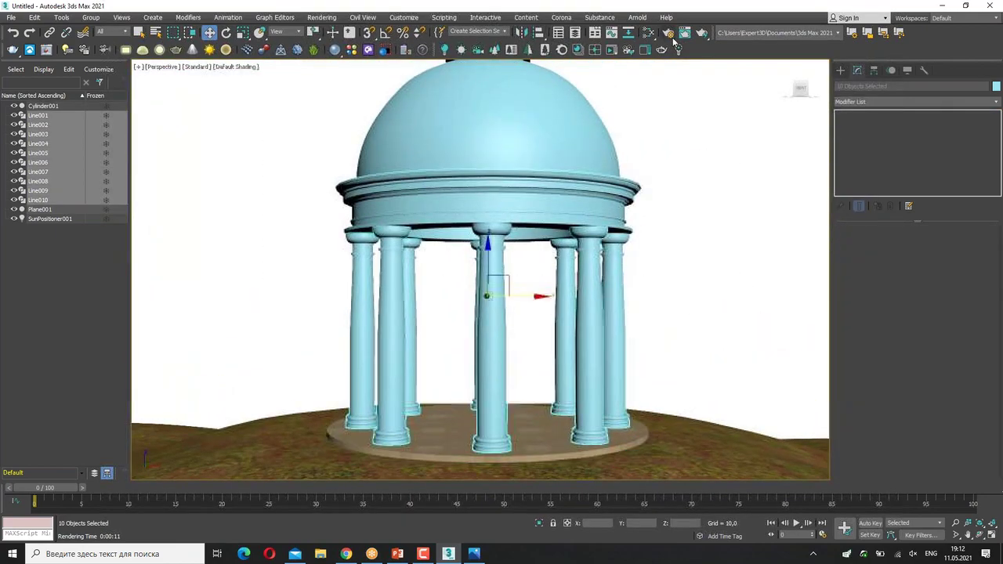
left_click(647, 32)
- Add PBR Spec/Gloss Material #28 with Marble012_4K_Color.jpg as its Base/Albedo bitmap (Map #10)
left_click_drag(484, 325, 483, 112)
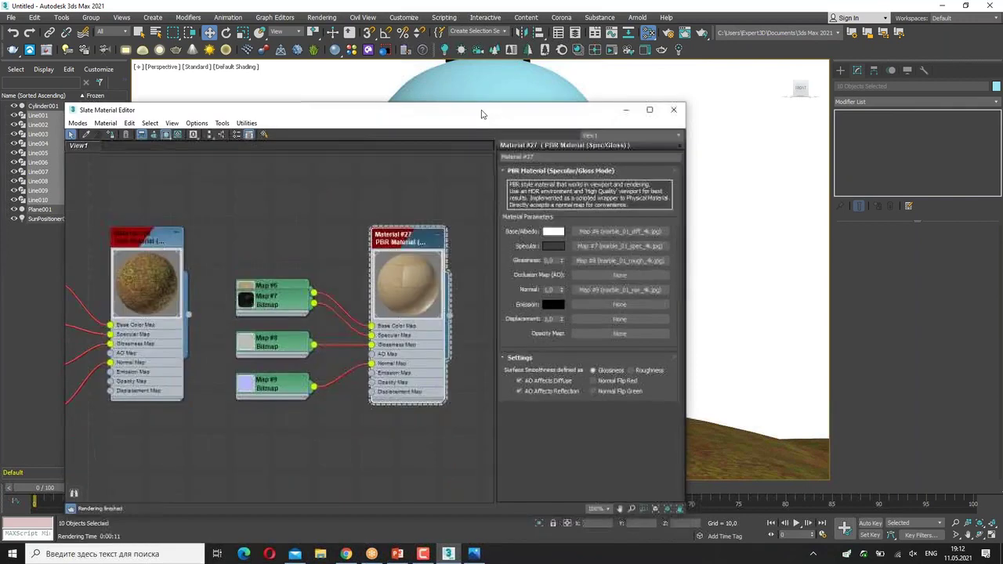
scroll(235, 298, "up", 2)
right_click(395, 262)
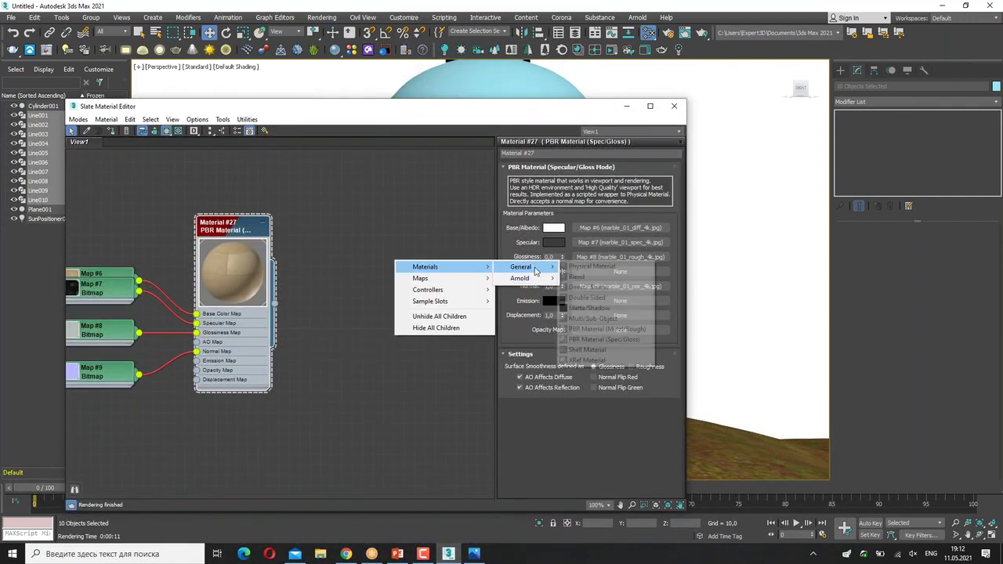
mouse_move(520, 267)
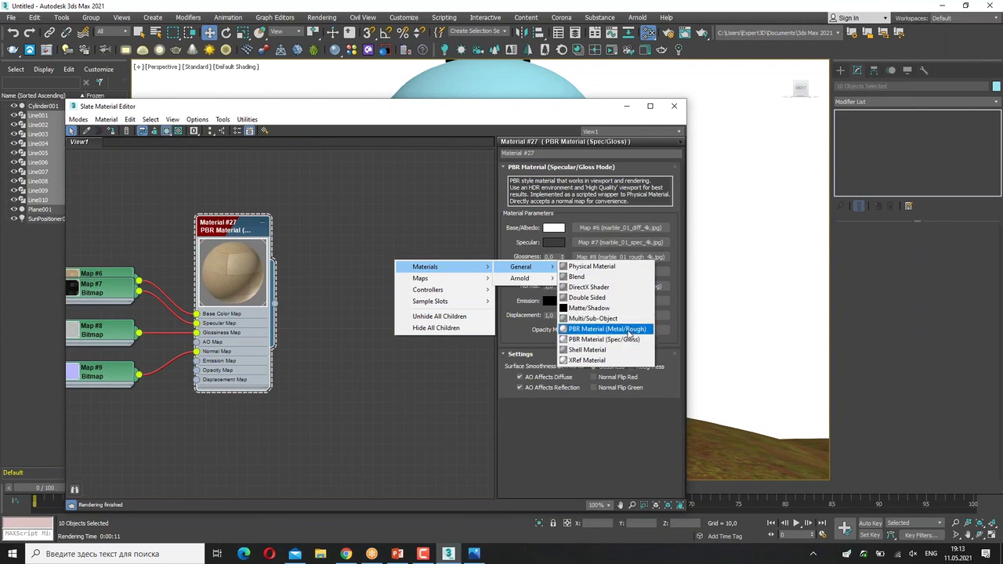
left_click(619, 339)
left_click_drag(359, 239, 429, 239)
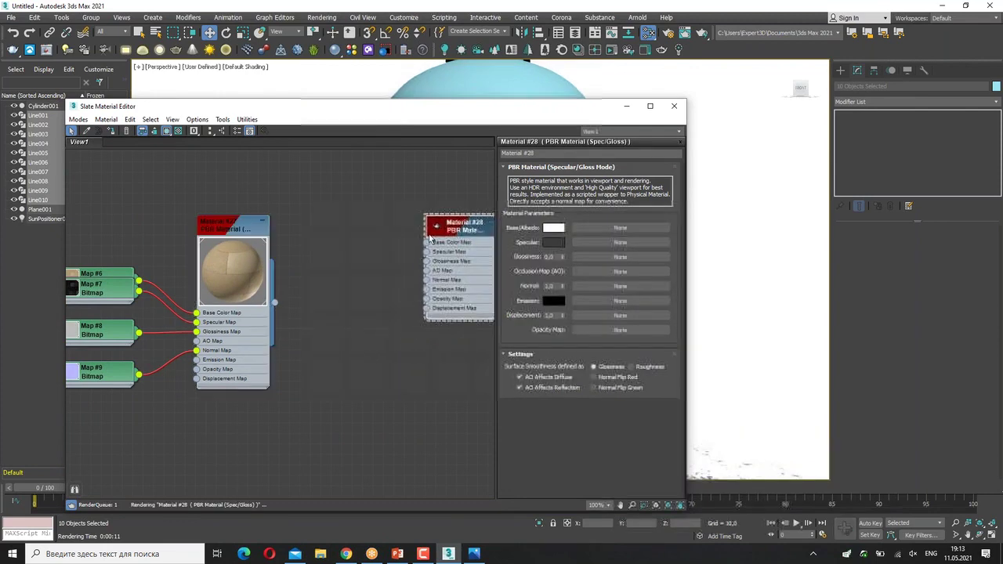
left_click(586, 228)
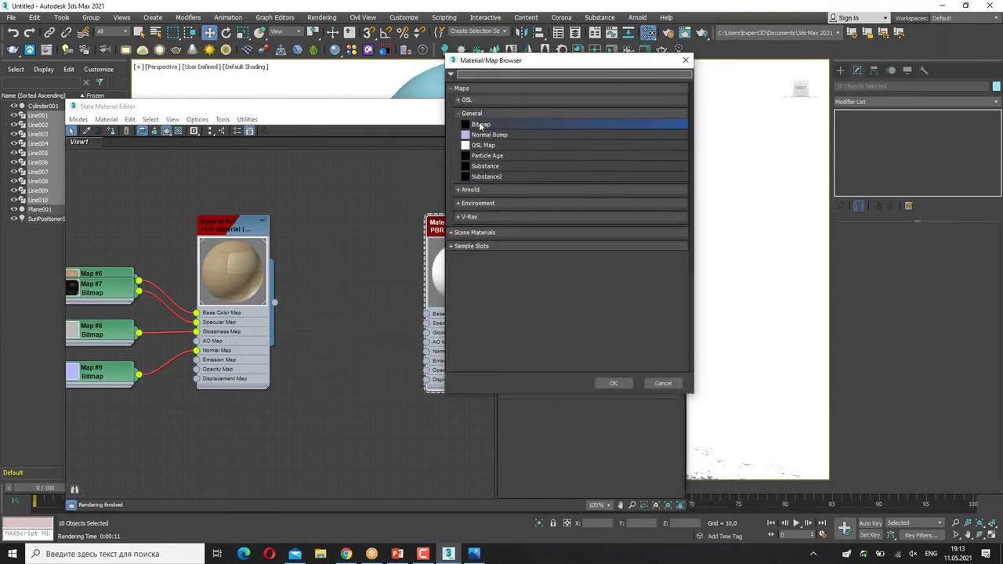
double_click(481, 126)
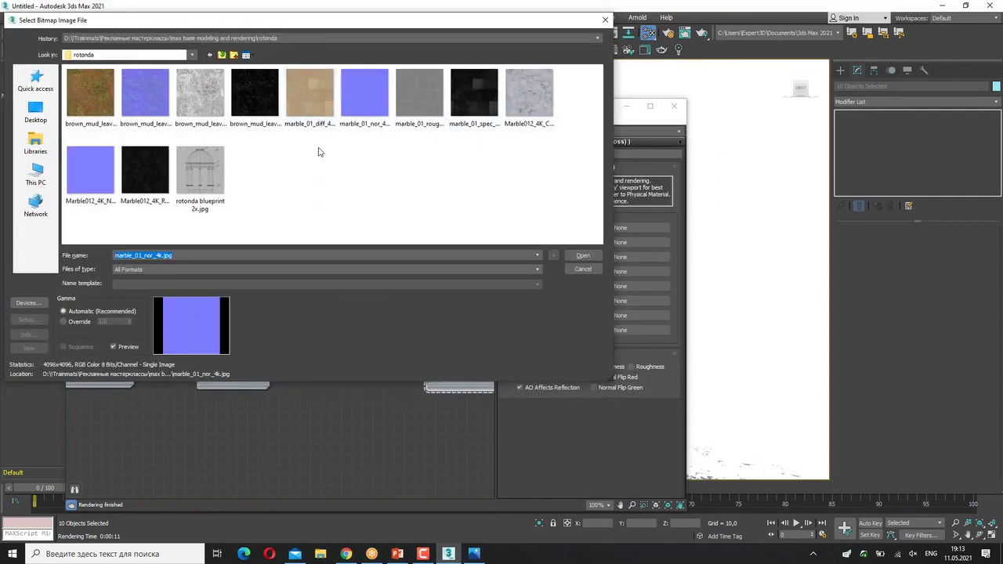
left_click(549, 135)
double_click(537, 107)
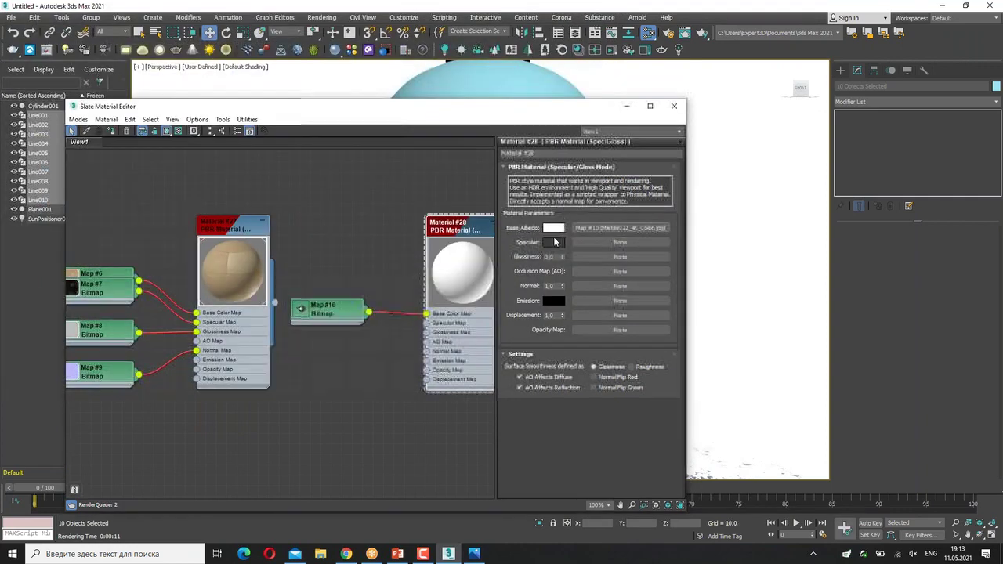
- Load the marble colour image as a bitmap in the Specular slot
left_click(595, 243)
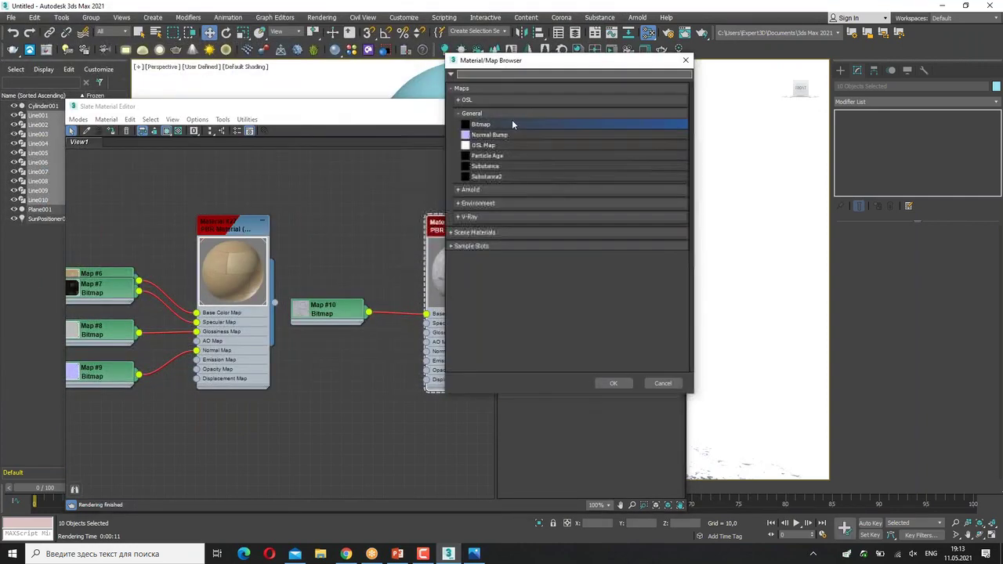
key("Escape")
left_click(145, 172)
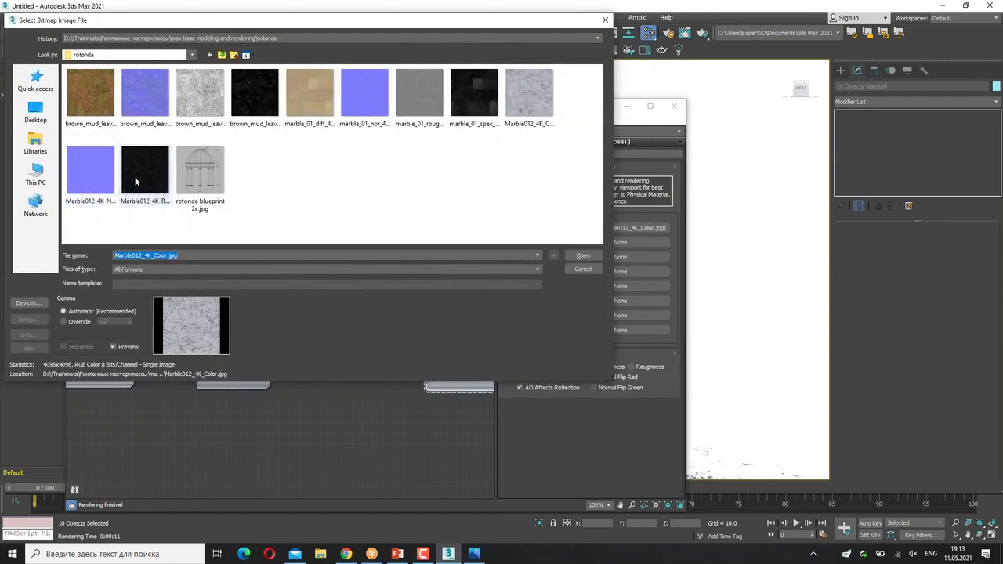
left_click(544, 103)
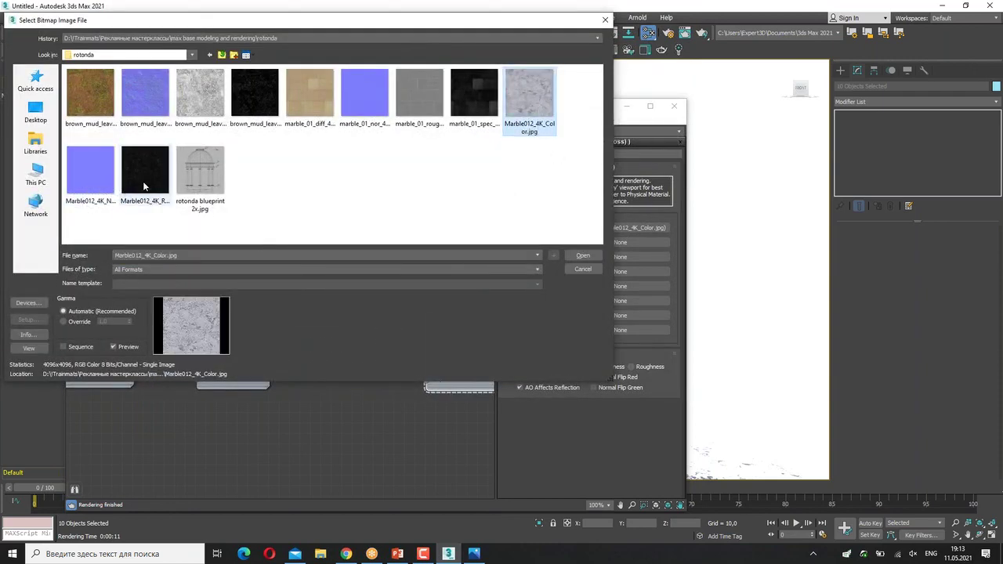
key("Right")
left_click(524, 100)
left_click(586, 257)
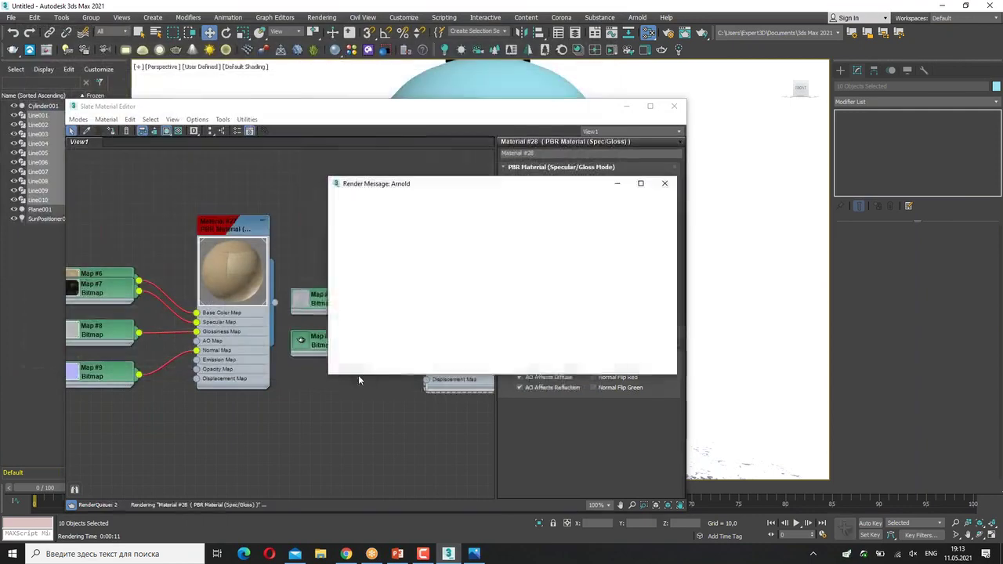
left_click(664, 183)
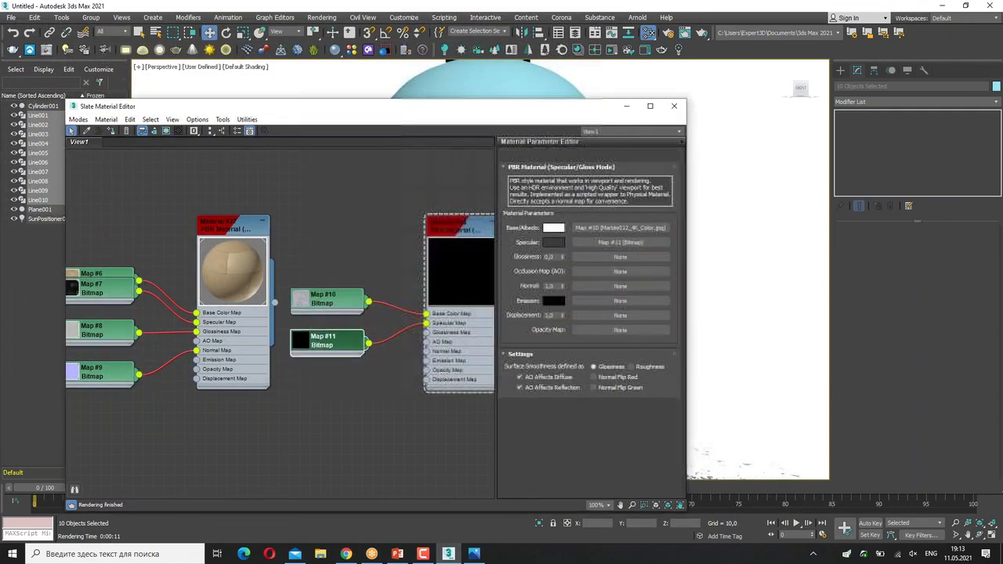
- Delete the Map #11 specular bitmap and set Specular to a plain light grey (0.633)
double_click(325, 342)
key("Delete")
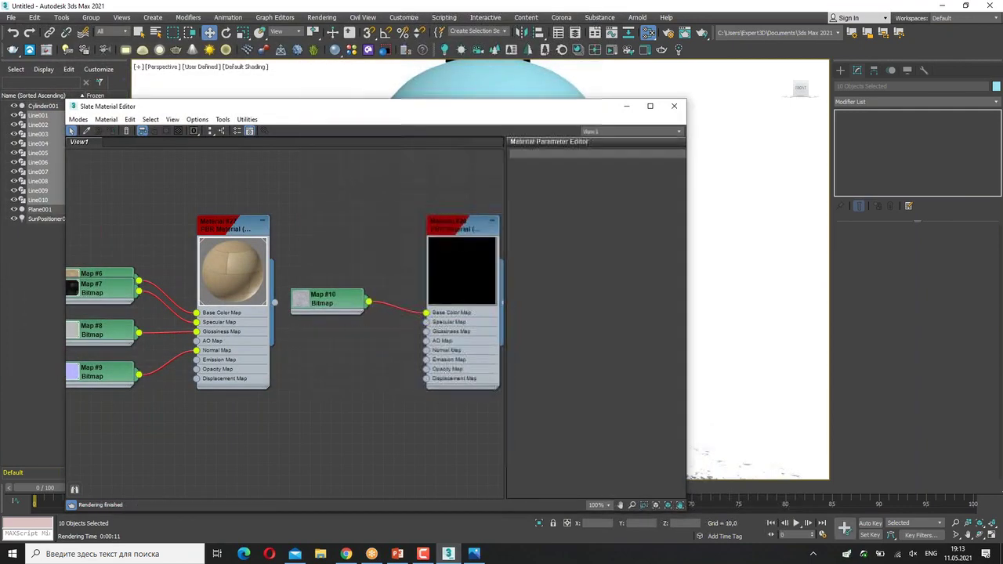
double_click(458, 225)
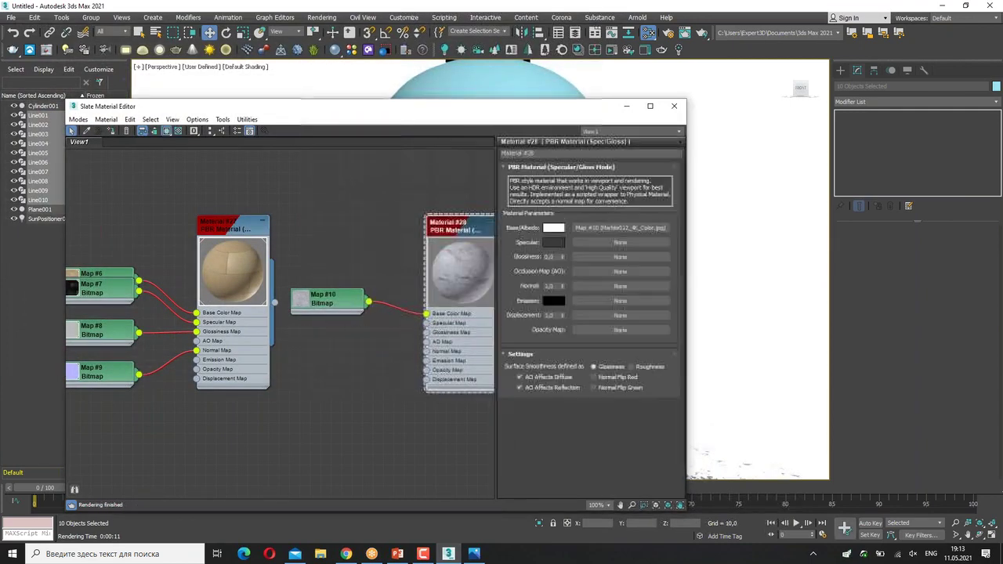
left_click(555, 242)
left_click_drag(343, 128, 395, 130)
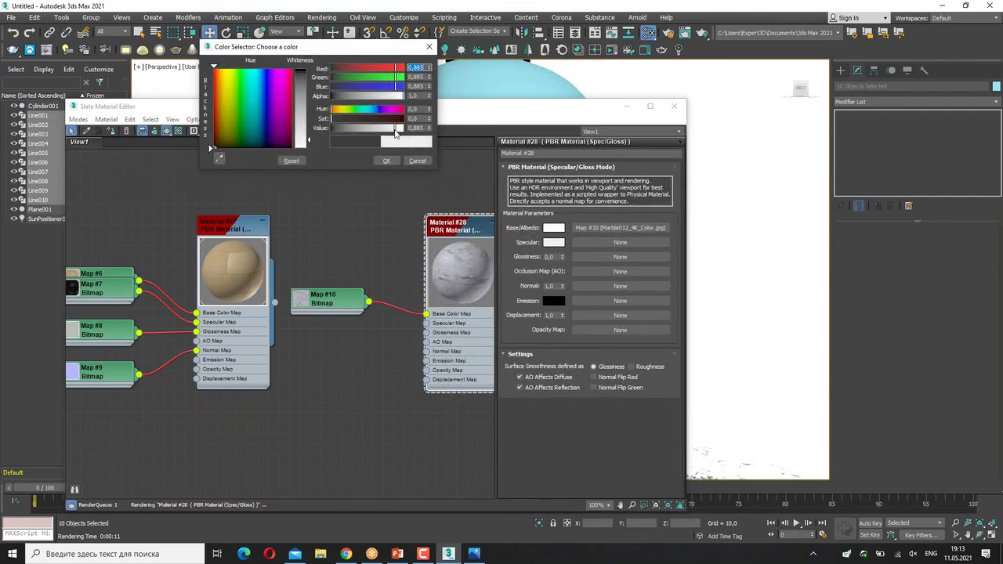
left_click_drag(371, 129, 383, 129)
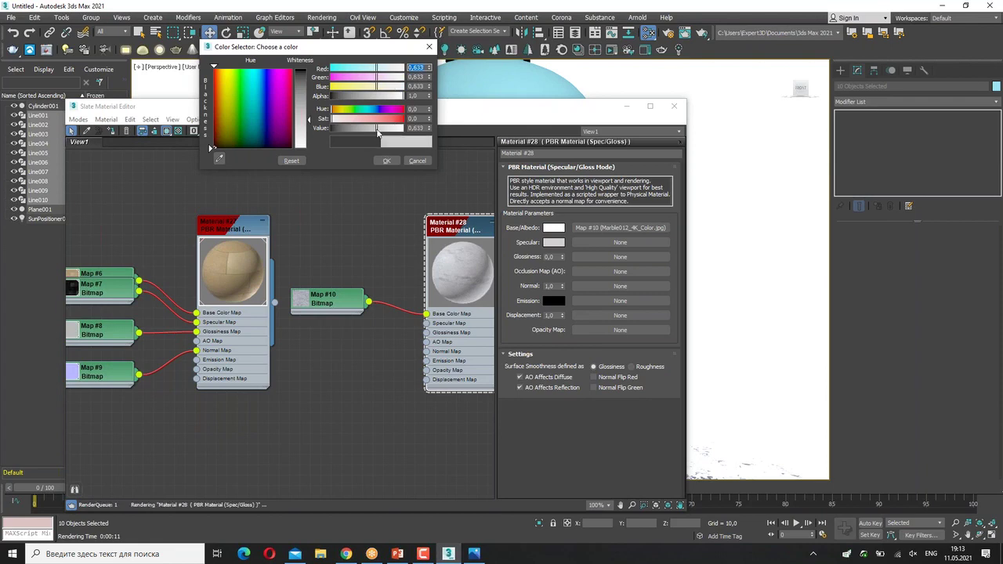
left_click(388, 161)
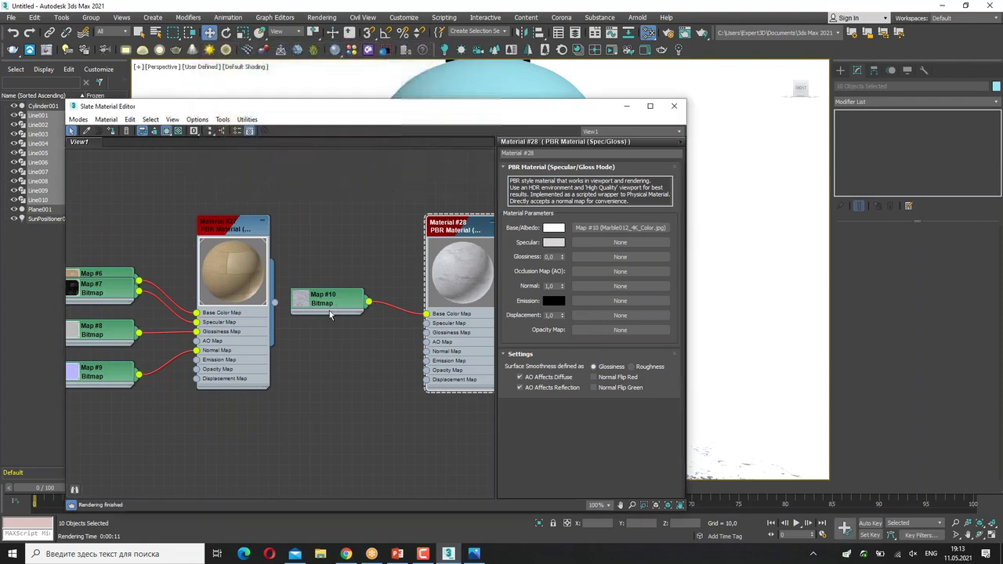
left_click_drag(322, 298, 332, 287)
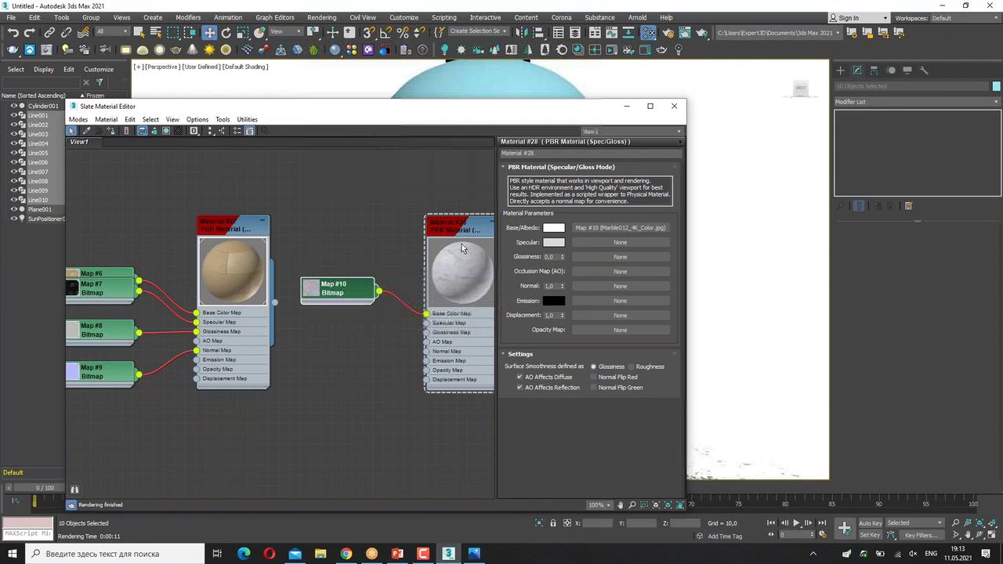
- Load Marble012_4K_Roughness.jpg as the Glossiness bitmap (Map #12) with its output inverted
left_click(600, 255)
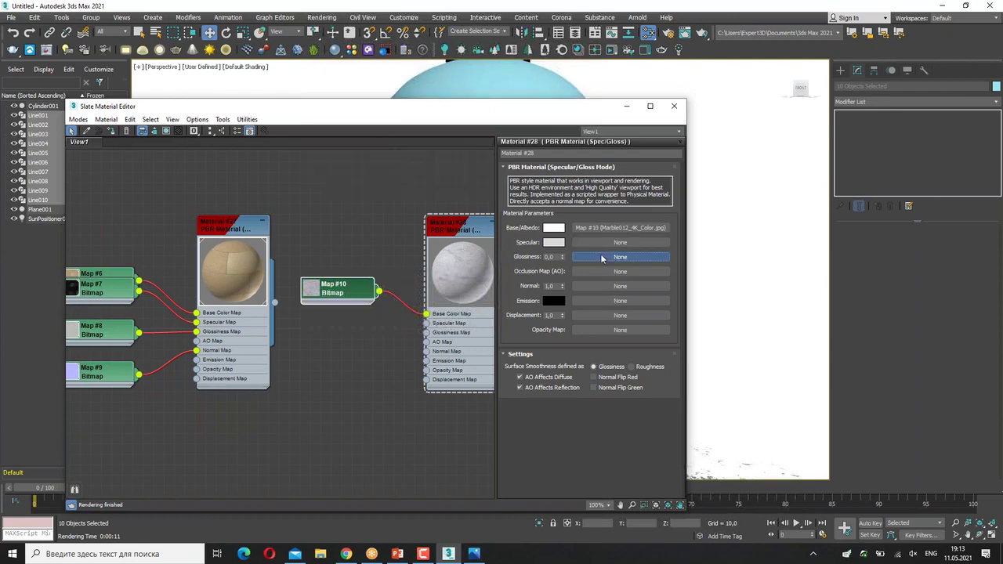
double_click(477, 155)
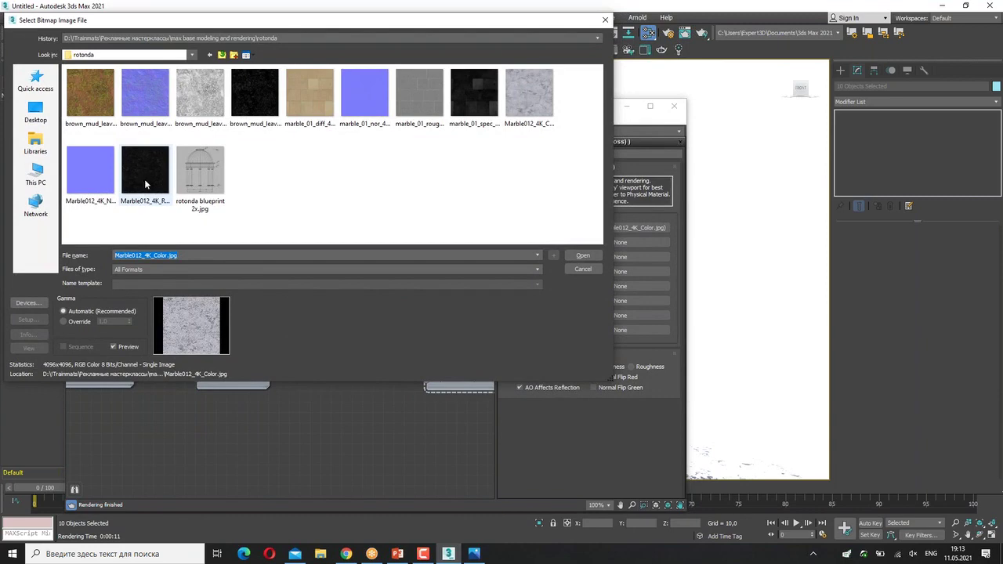
left_click(145, 183)
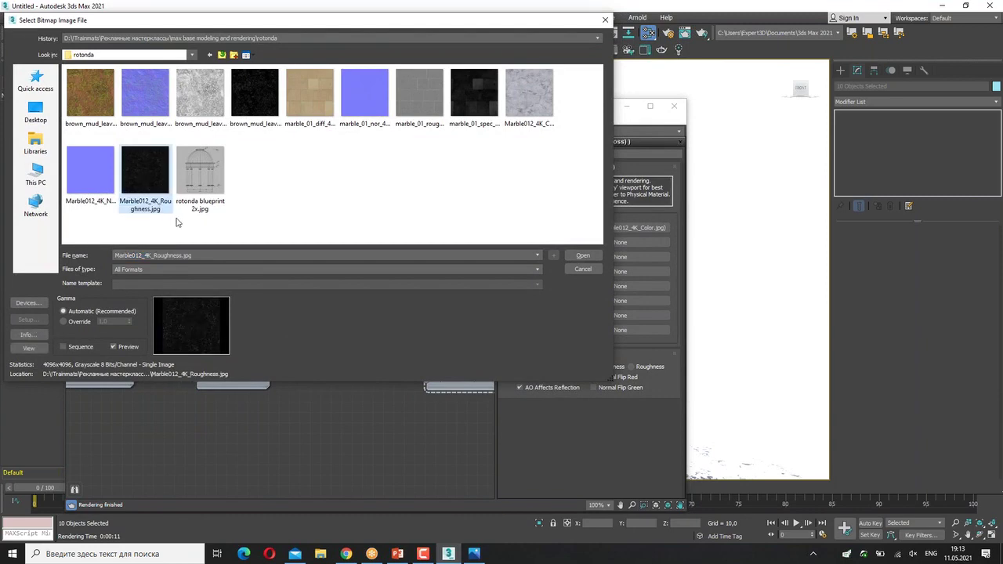
double_click(153, 177)
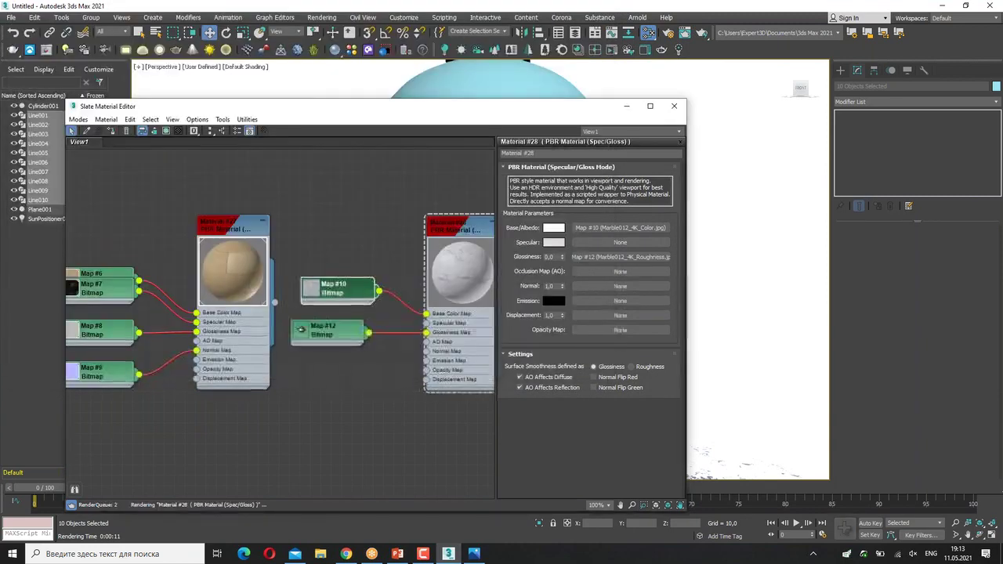
double_click(339, 339)
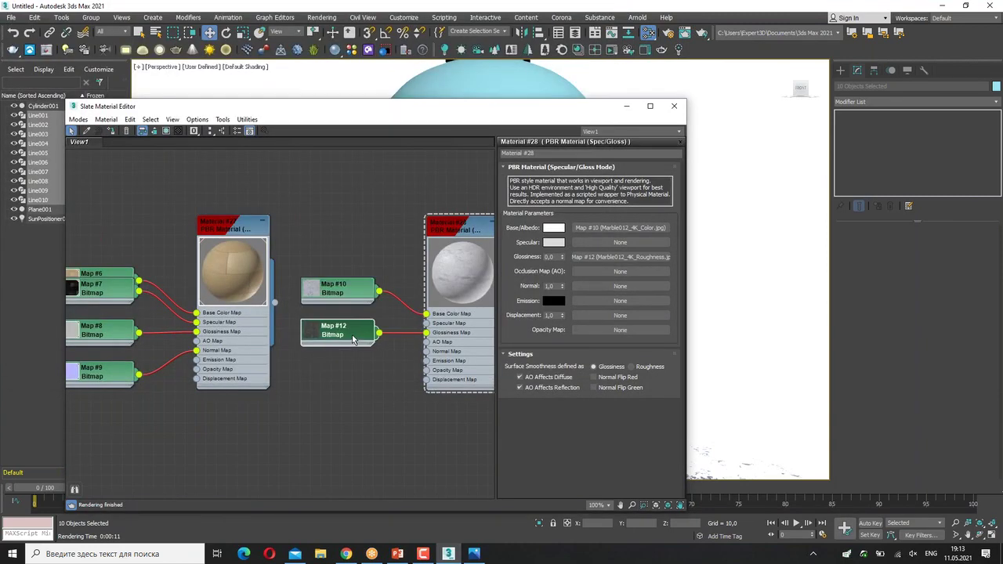
left_click(528, 454)
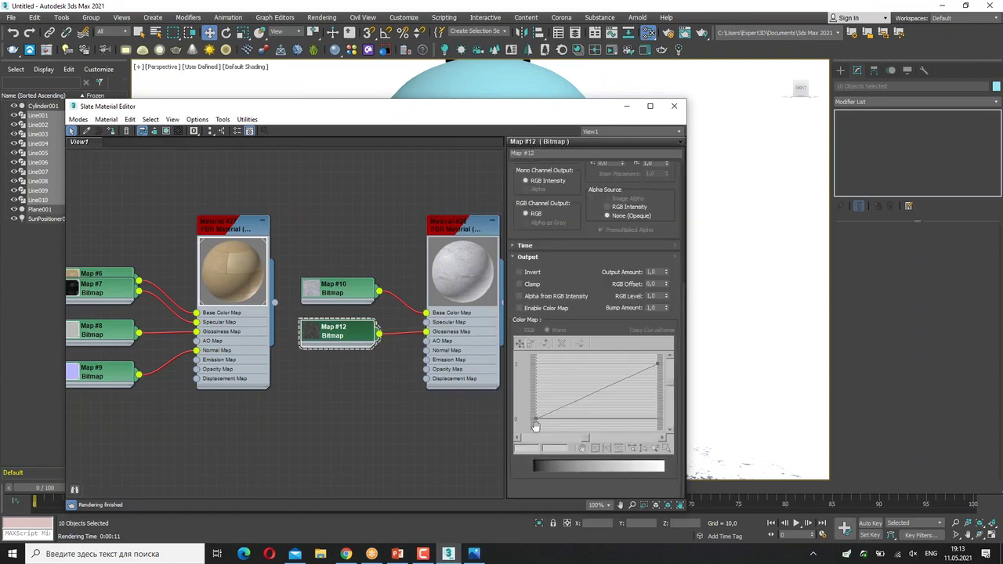
left_click(519, 272)
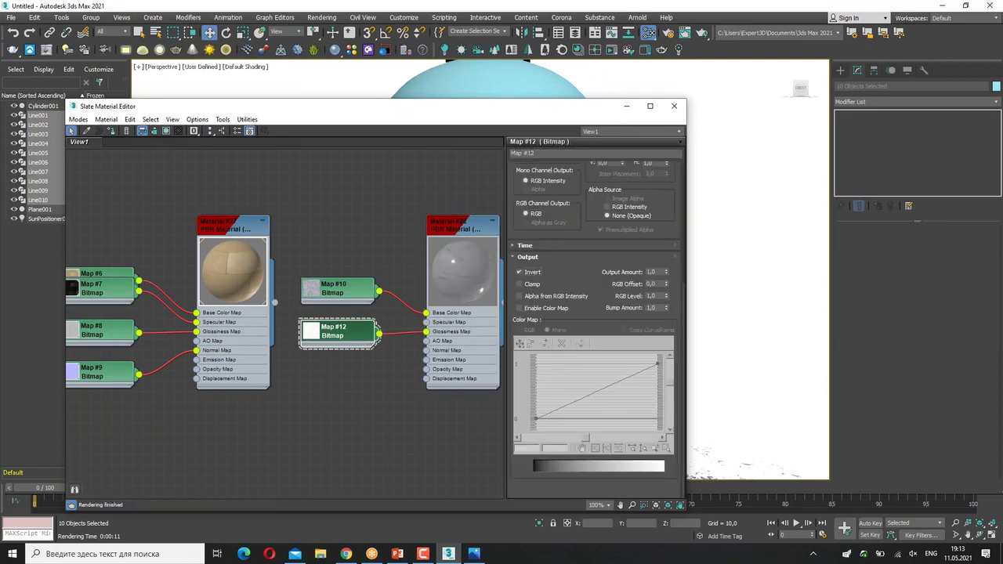
- Darken the marble material's Specular colour toward 0.165
double_click(456, 229)
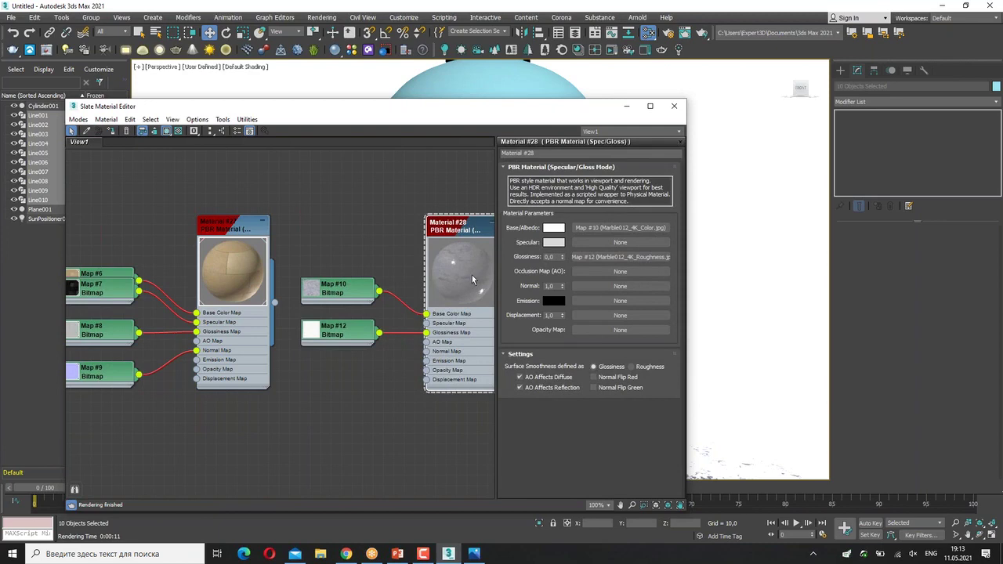
left_click(556, 242)
left_click_drag(382, 128, 346, 130)
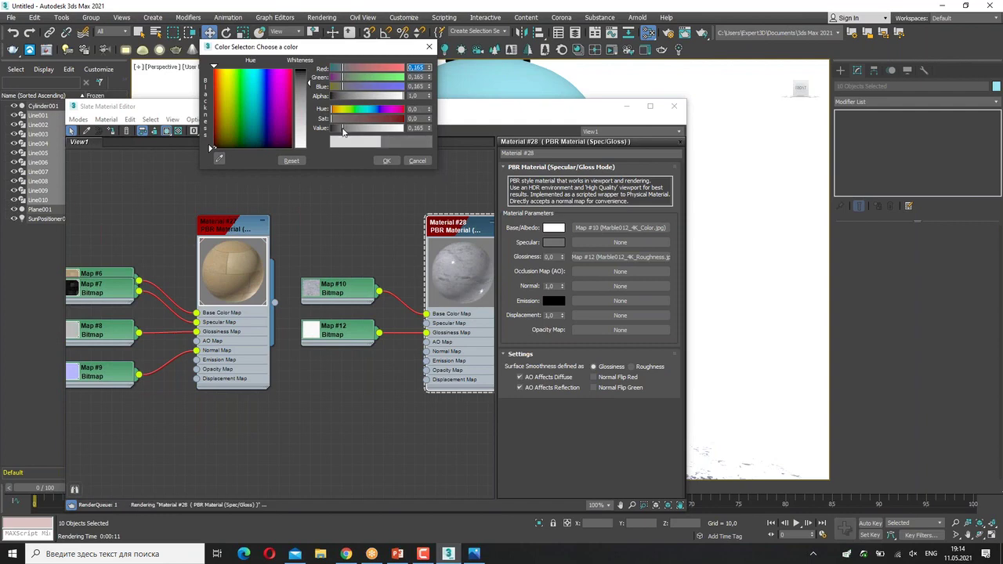
- Accept the darker specular and load Marble012_4K_Normal.jpg as Material #28's Normal map (Map #13)
left_click(386, 161)
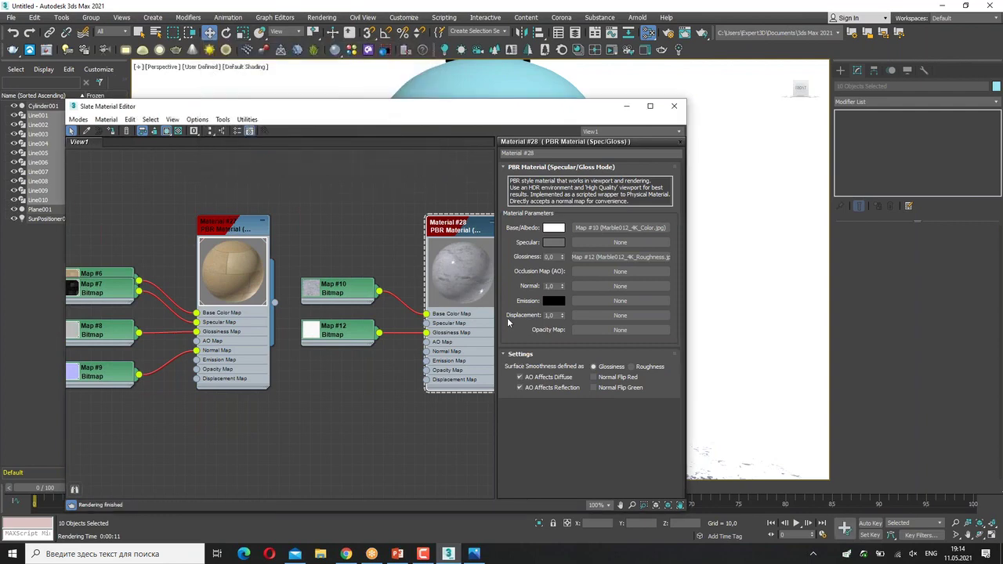
left_click(599, 286)
double_click(479, 161)
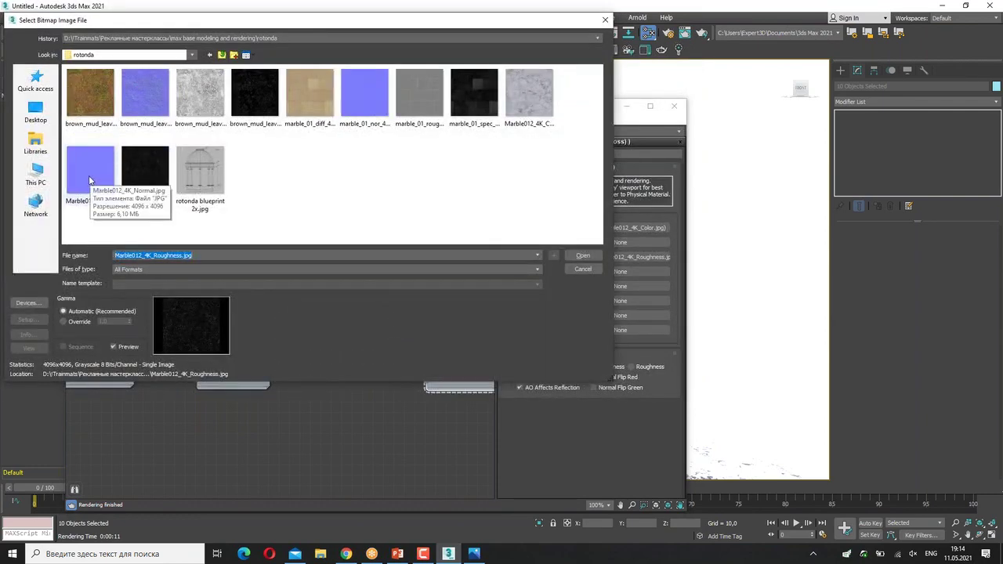
left_click(90, 180)
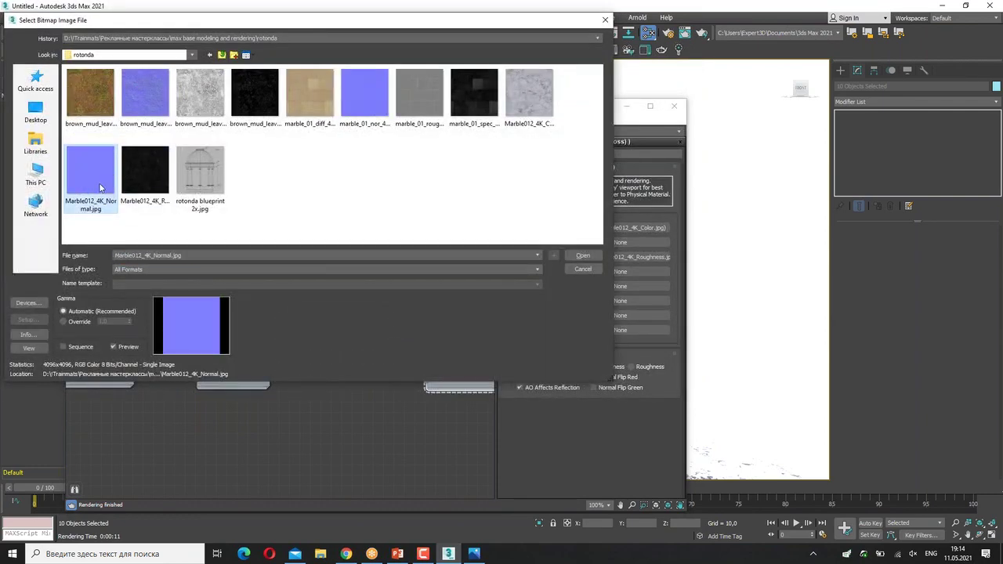
double_click(102, 181)
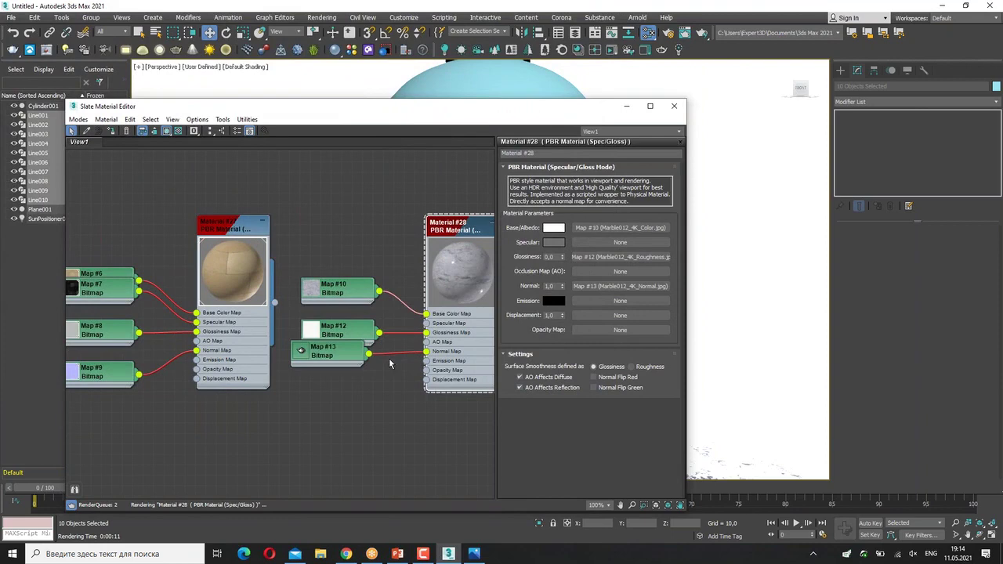
left_click_drag(350, 368, 360, 387)
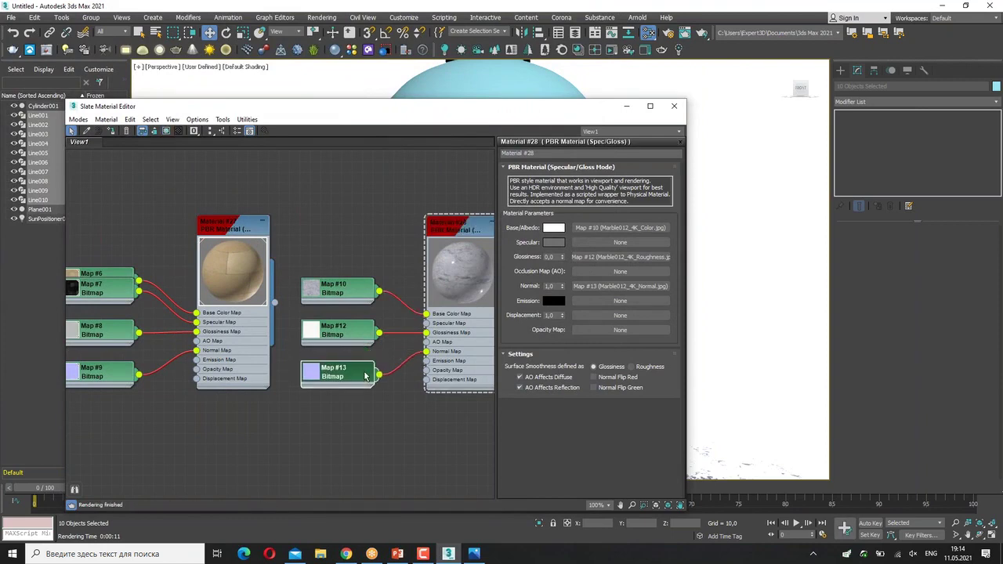
left_click_drag(140, 106, 159, 153)
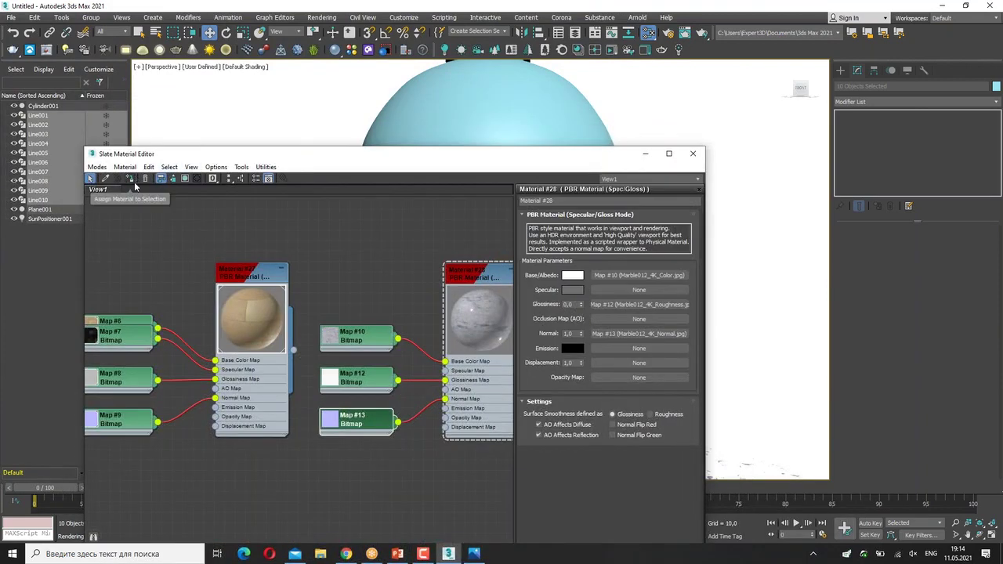
- Assign the marble material to the selected columns and show the viewport in Standard shading
left_click(132, 179)
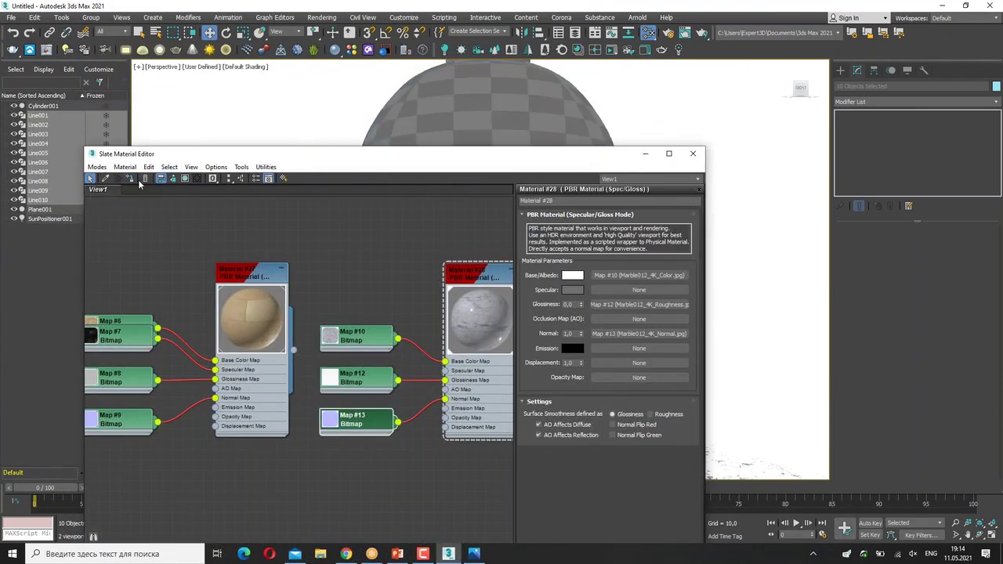
left_click(692, 153)
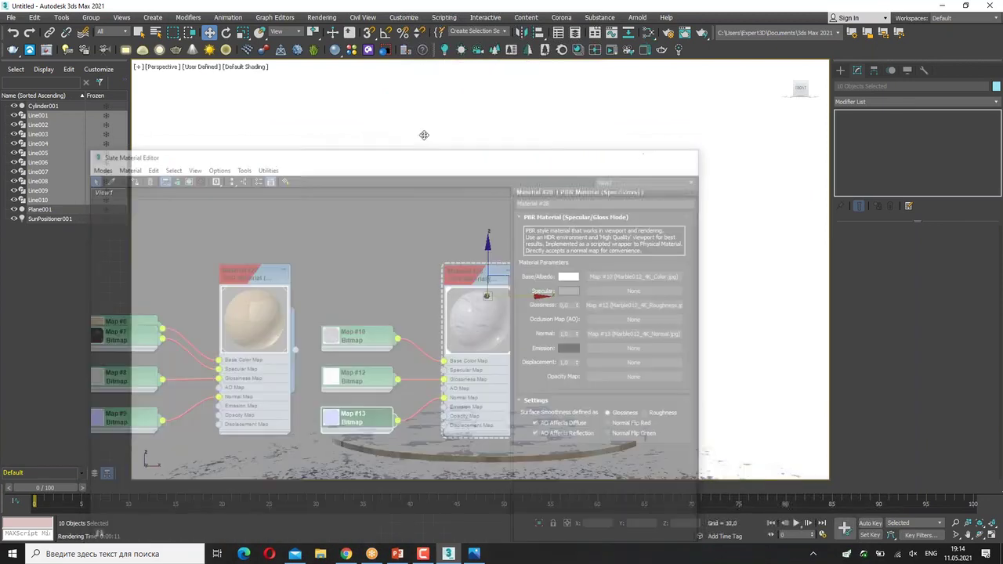
left_click(202, 67)
left_click(233, 115)
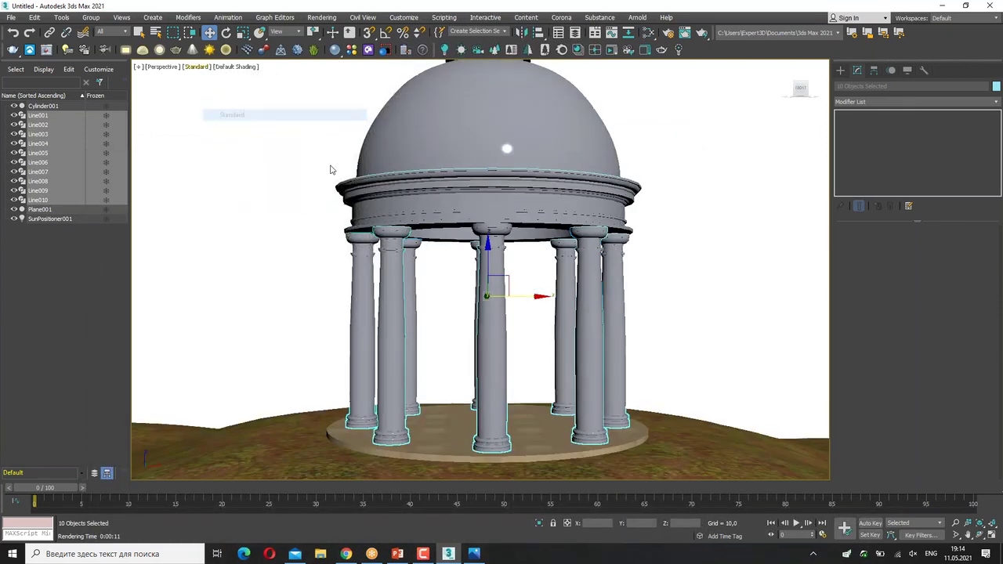
middle_click_drag(595, 313, 486, 313)
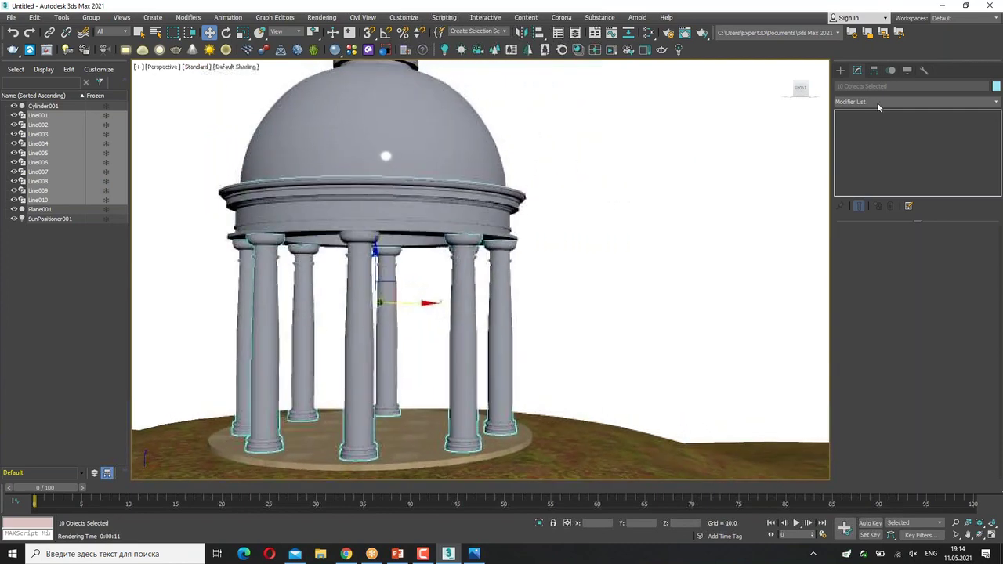
- Add a UVW Map modifier with Box projection to the selection
left_click(875, 101)
left_click_drag(991, 177, 991, 443)
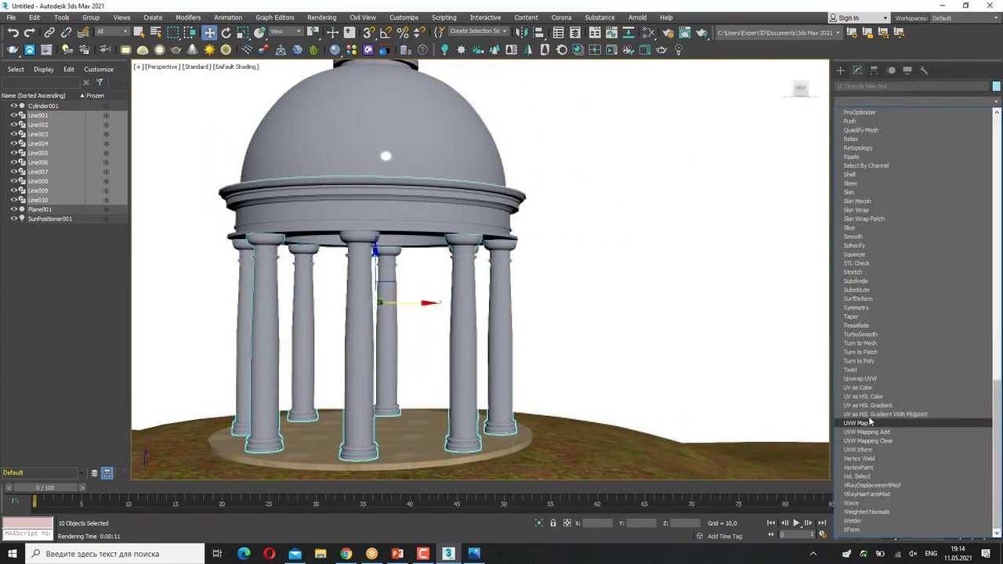
left_click(855, 423)
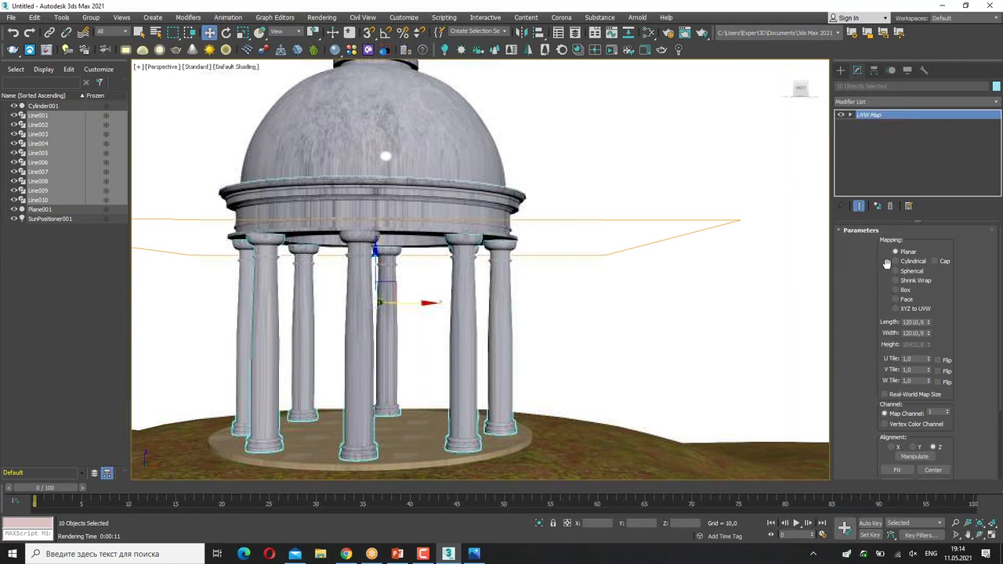
left_click(905, 291)
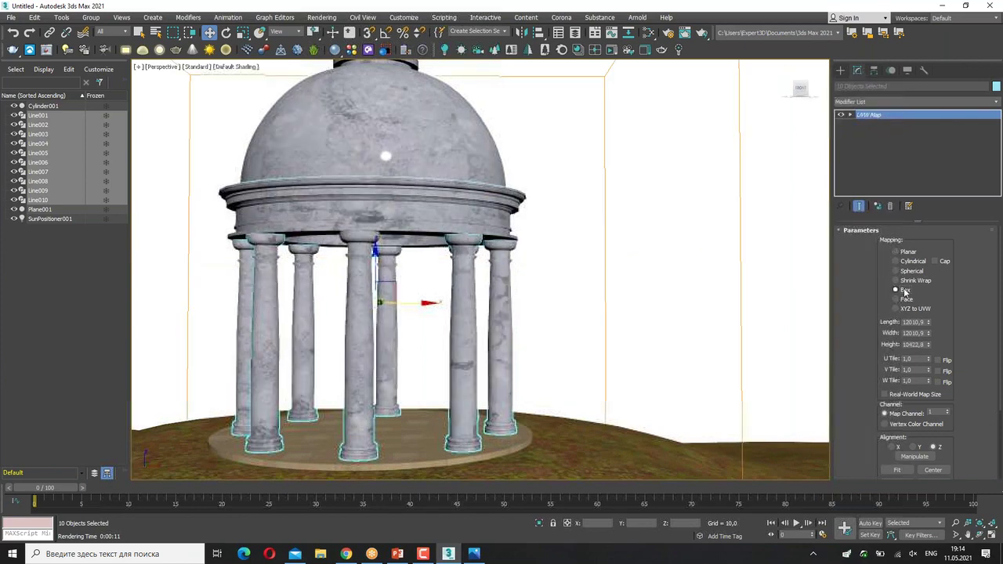
- Set the UVW Map length, width and height all to 5000
left_click(912, 322)
type("5")
key("Tab")
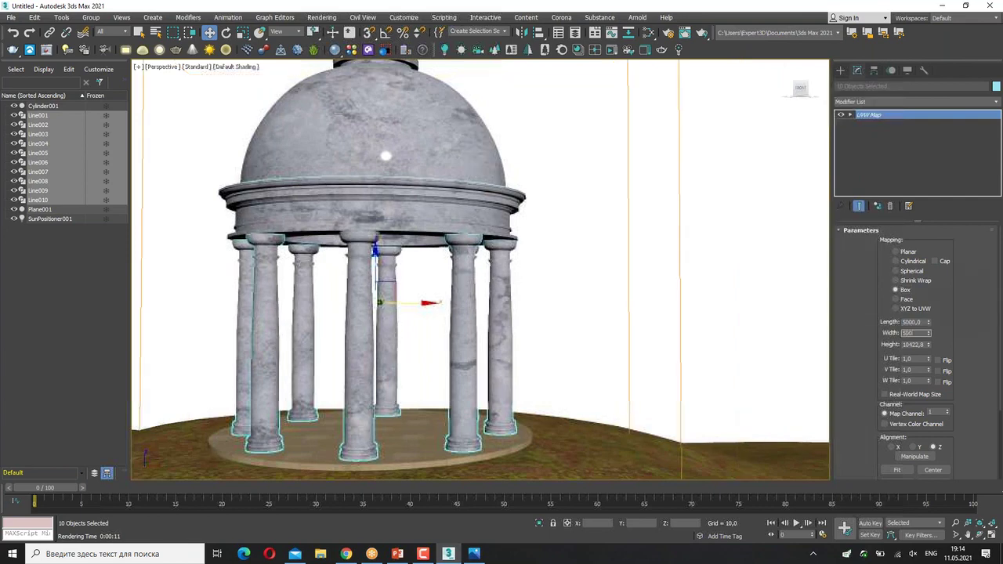
type("500")
key("Tab")
type("5000")
key("Return")
left_click(910, 333)
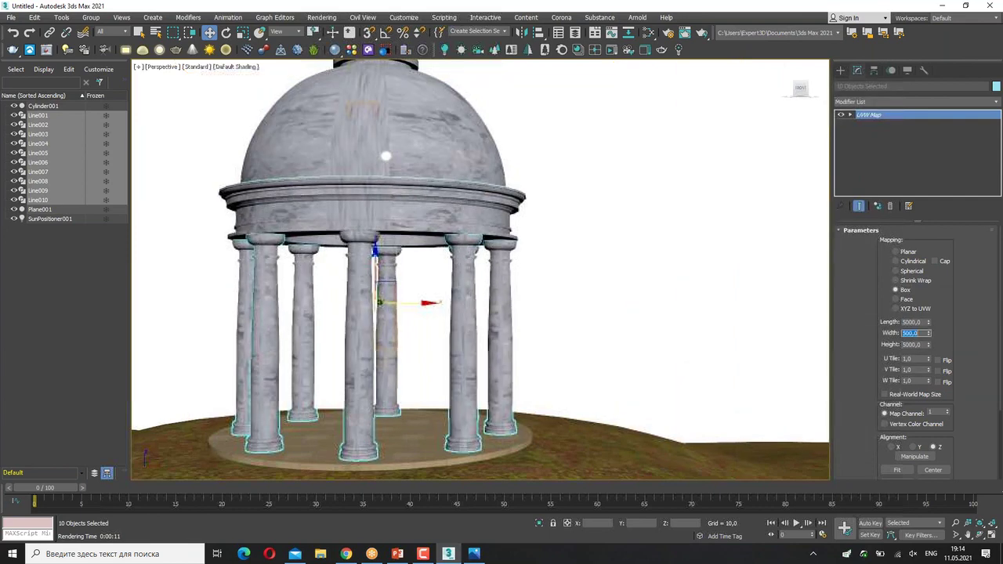
type("5000")
key("Return")
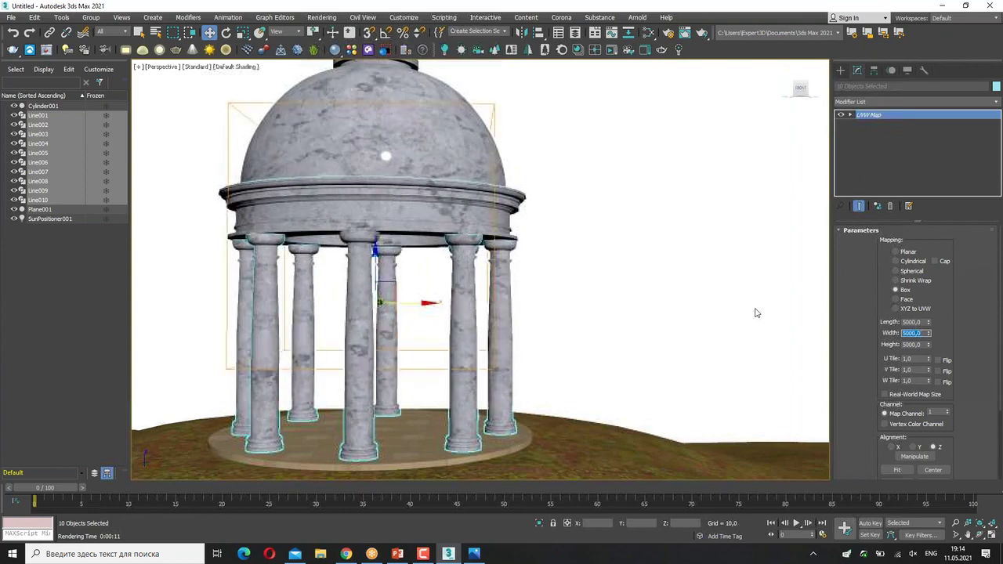
left_click(670, 293)
middle_click_drag(634, 277, 652, 313)
key("alt+z")
scroll(524, 342, "down", 2)
scroll(526, 340, "down", 2)
scroll(528, 336, "down", 1)
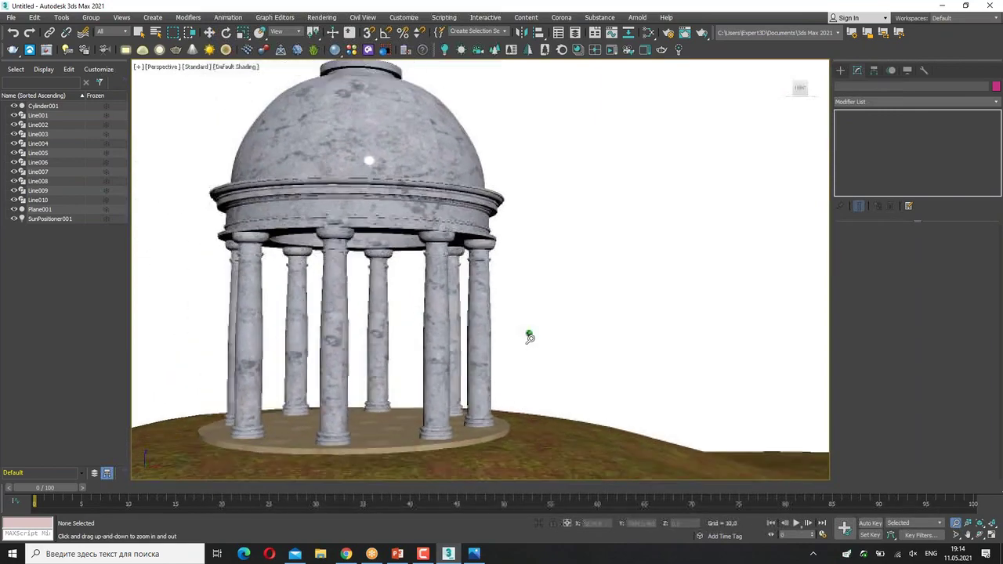
scroll(521, 340, "down", 1)
scroll(513, 341, "up", 1)
scroll(517, 339, "up", 1)
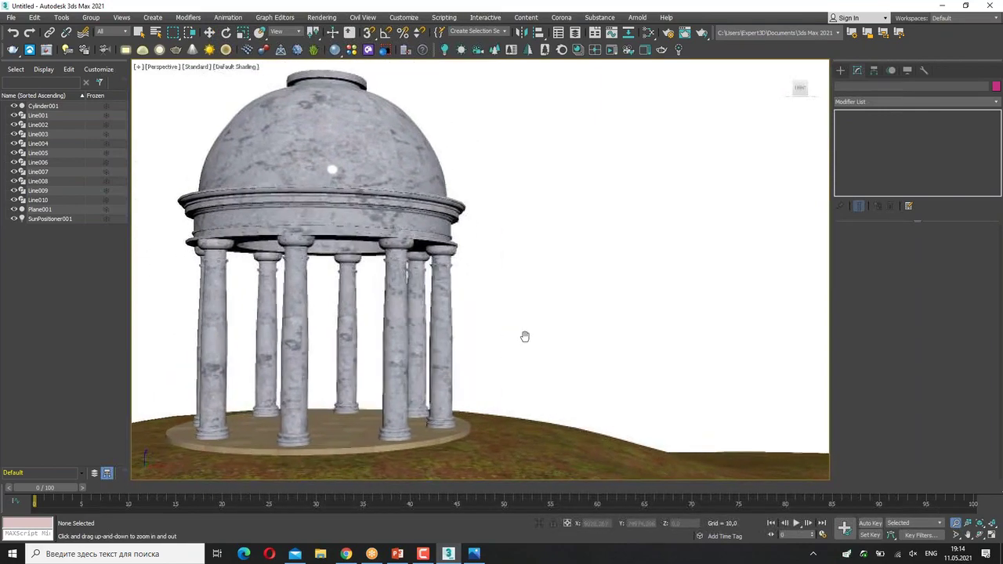
scroll(521, 338, "up", 1)
middle_click_drag(521, 338, 520, 335)
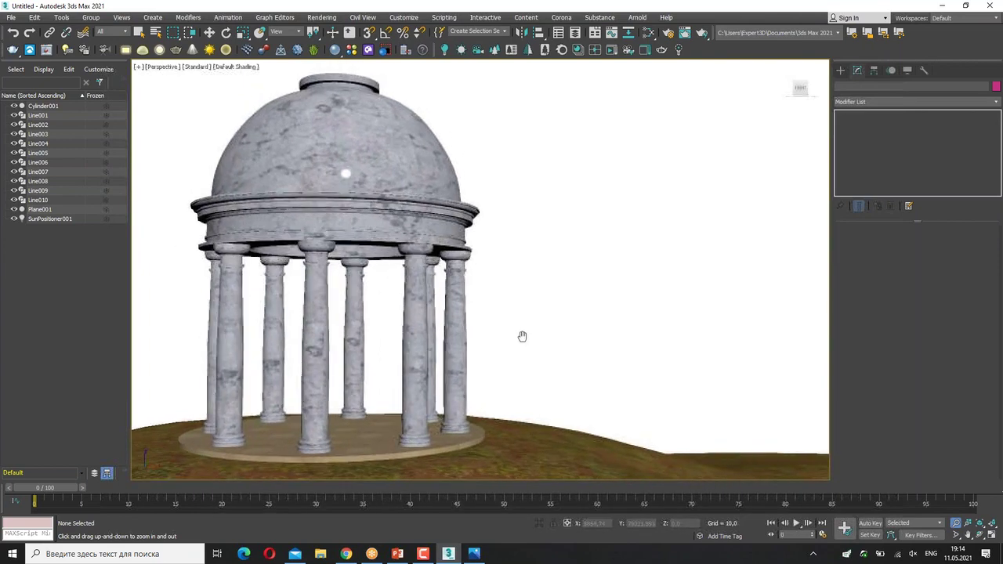
key("Escape")
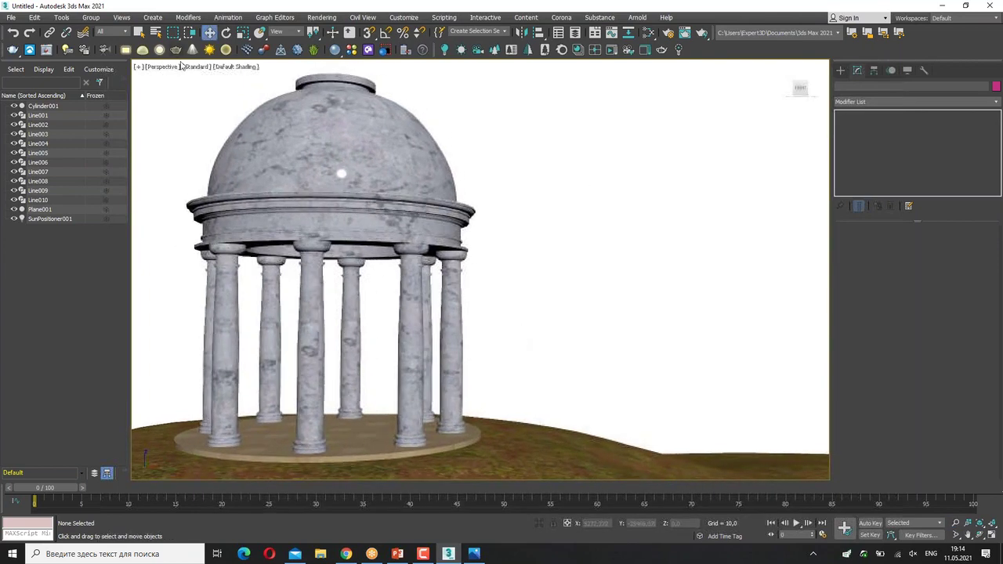
left_click(195, 69)
left_click(238, 76)
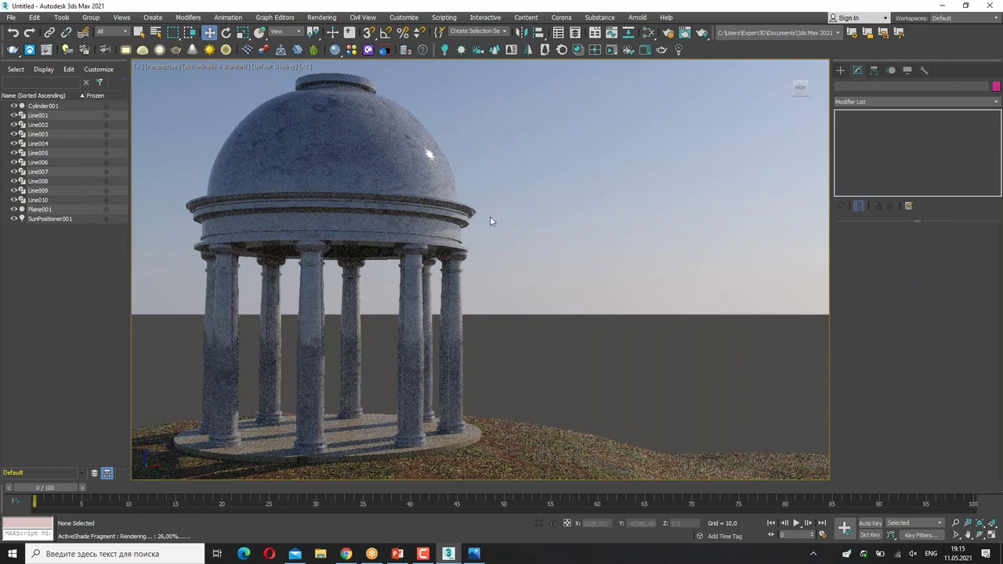
middle_click_drag(512, 220, 520, 220)
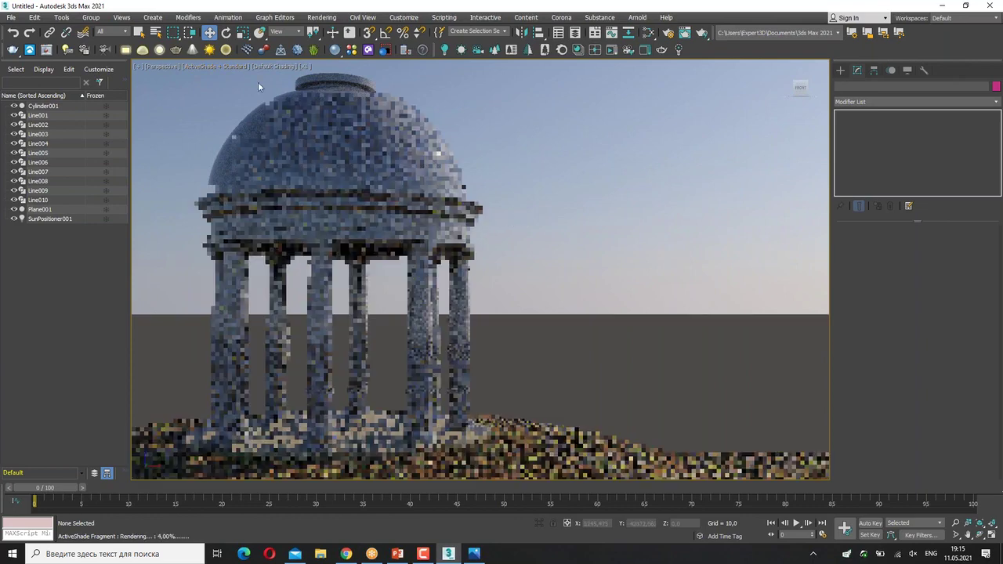
left_click(195, 66)
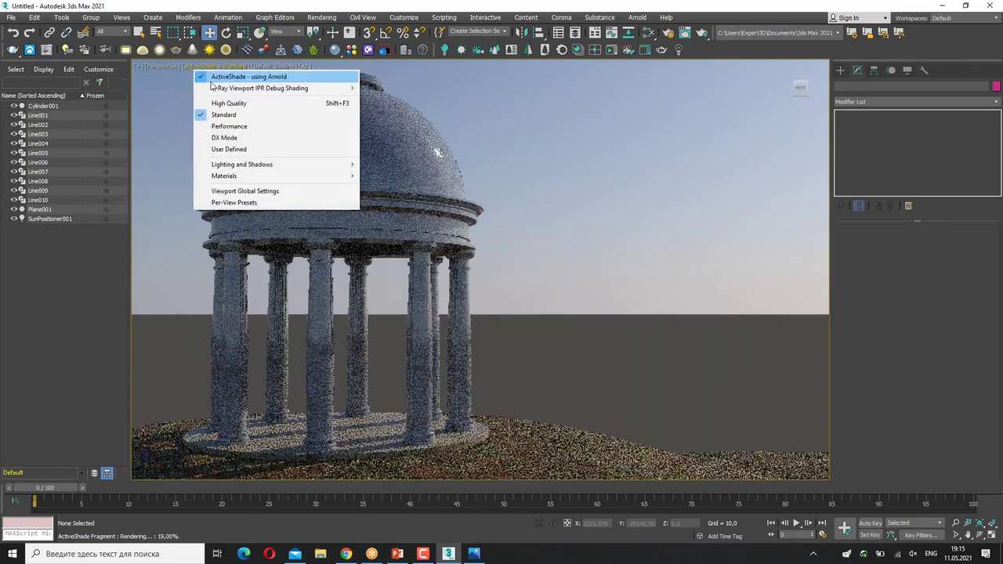
left_click(213, 79)
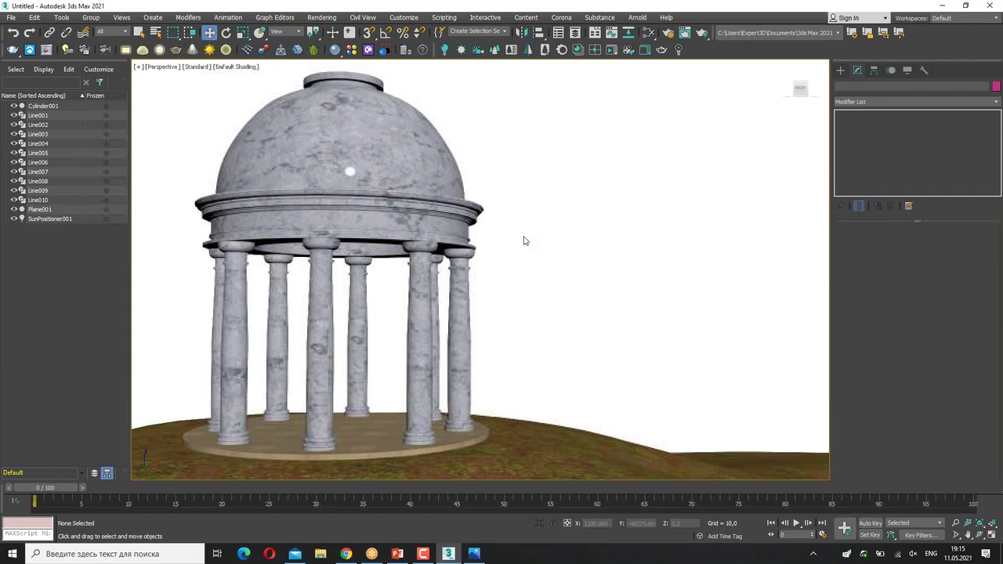
- Render the view with Arnold, then zoom out to frame the rotunda and hill and render again
left_click(666, 36)
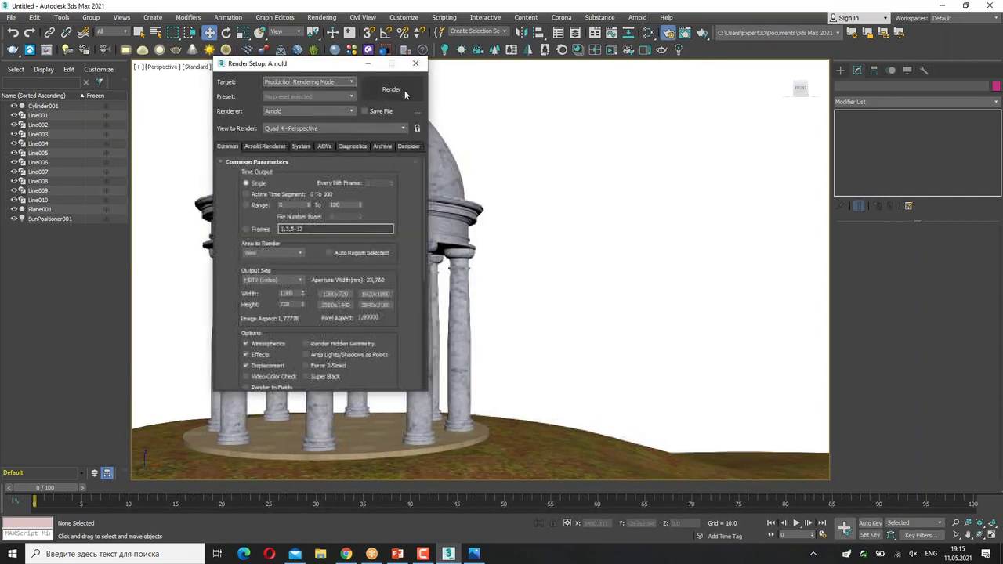
key("F1")
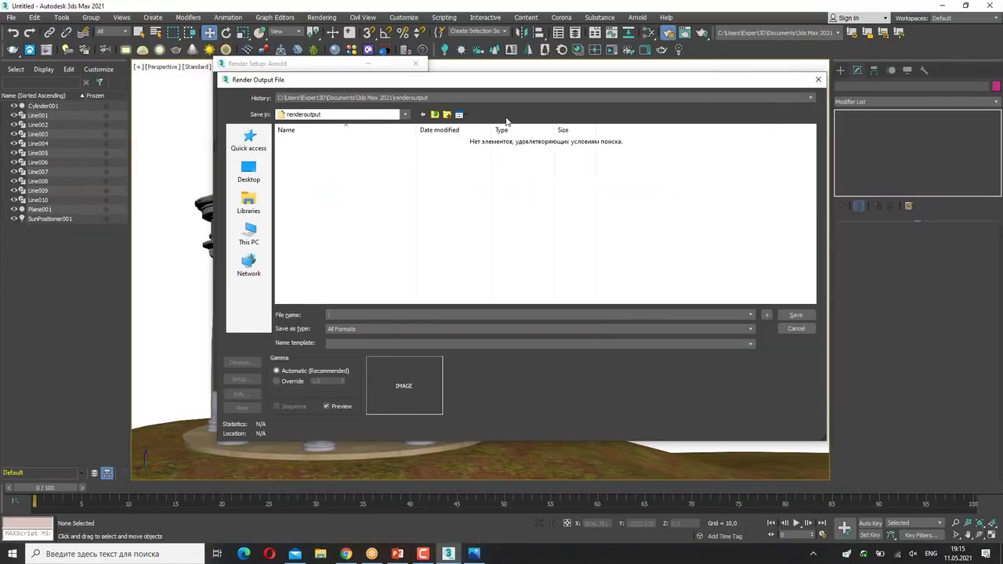
left_click(818, 79)
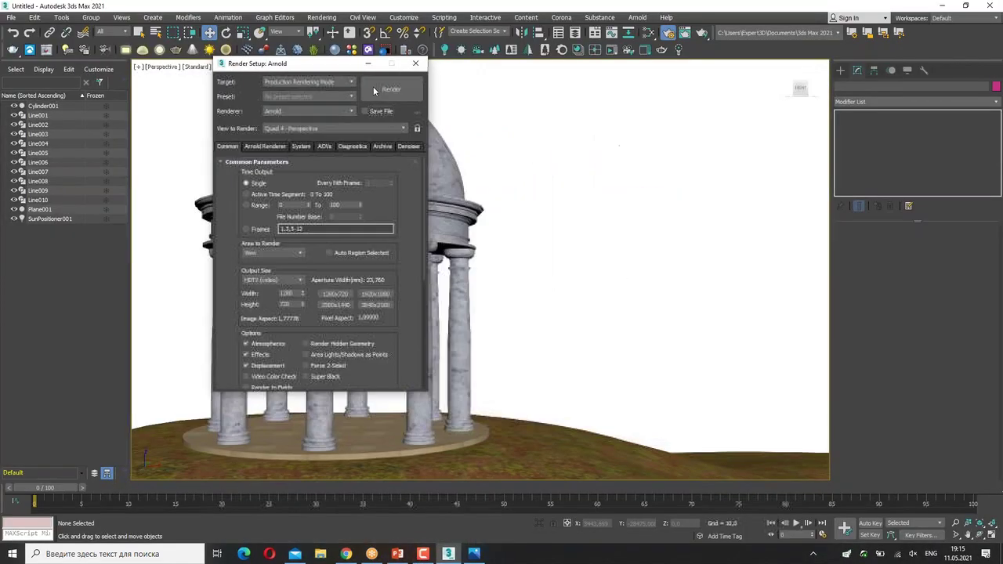
left_click(388, 90)
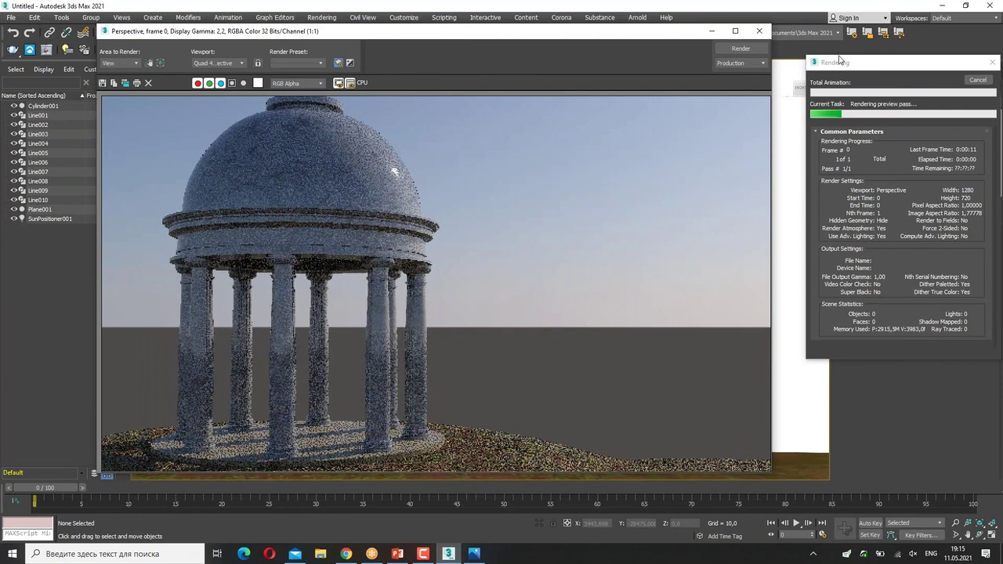
left_click(758, 30)
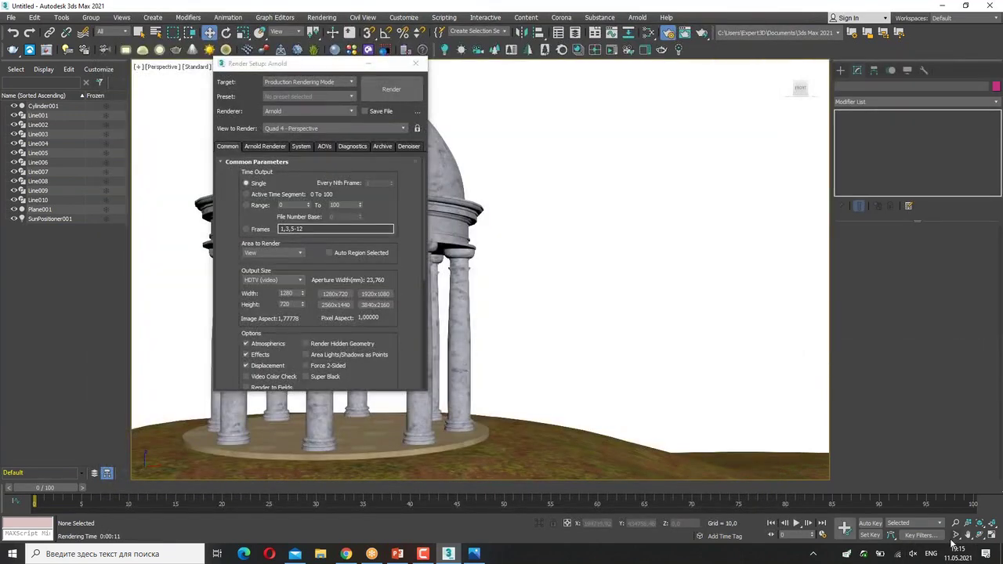
left_click(415, 62)
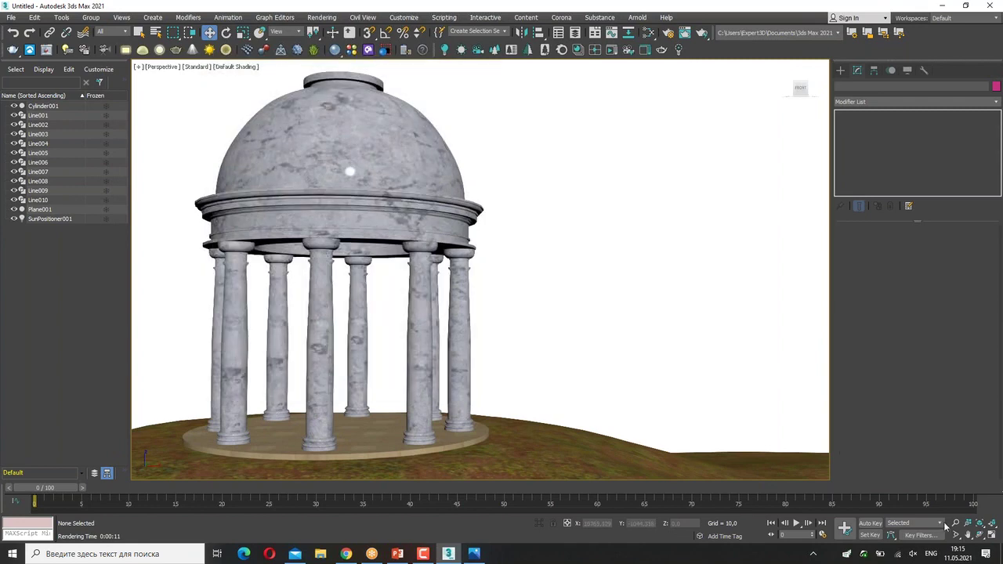
scroll(571, 274, "down", 3)
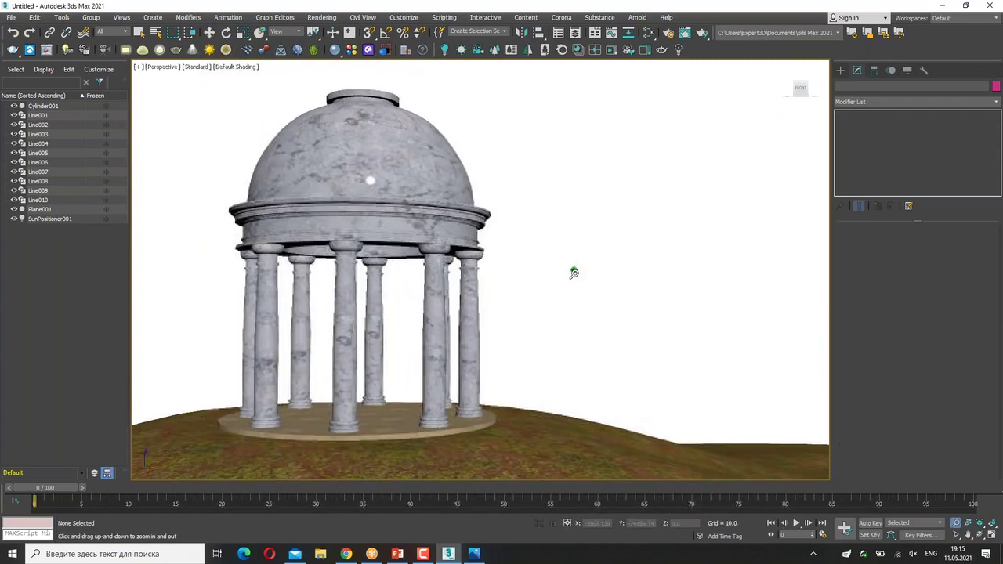
left_click(684, 32)
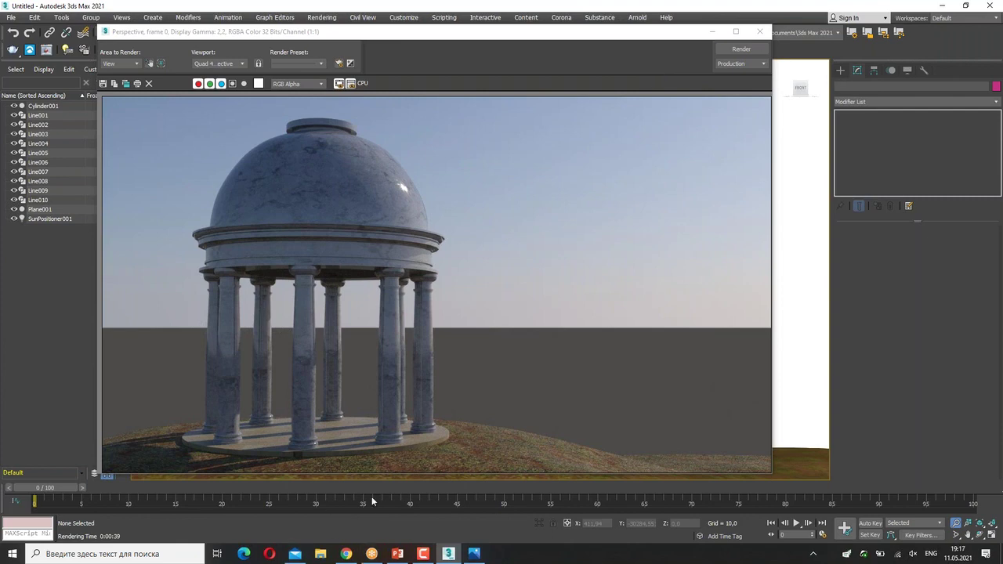
- Switch from the finished rotunda render to the PowerPoint course presentation
left_click(399, 557)
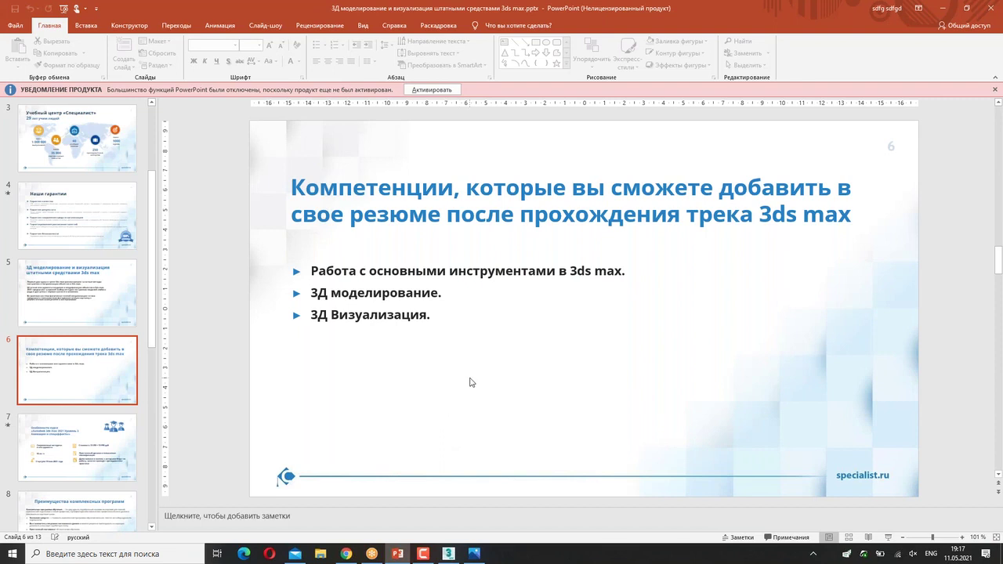
- Review slides 7 and 6, check the rotunda render, then return to slides 7 and 8
left_click(58, 443)
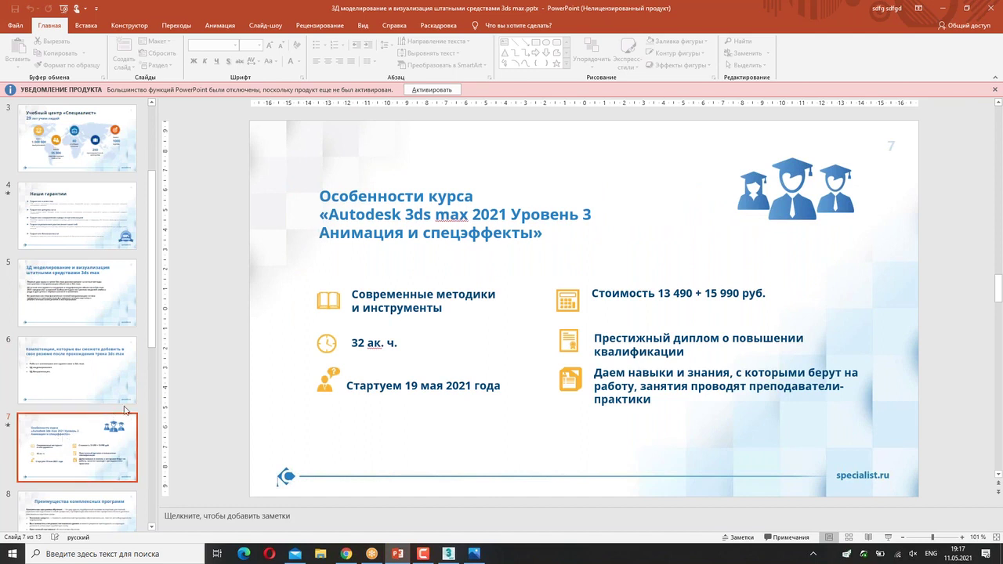
left_click(112, 373)
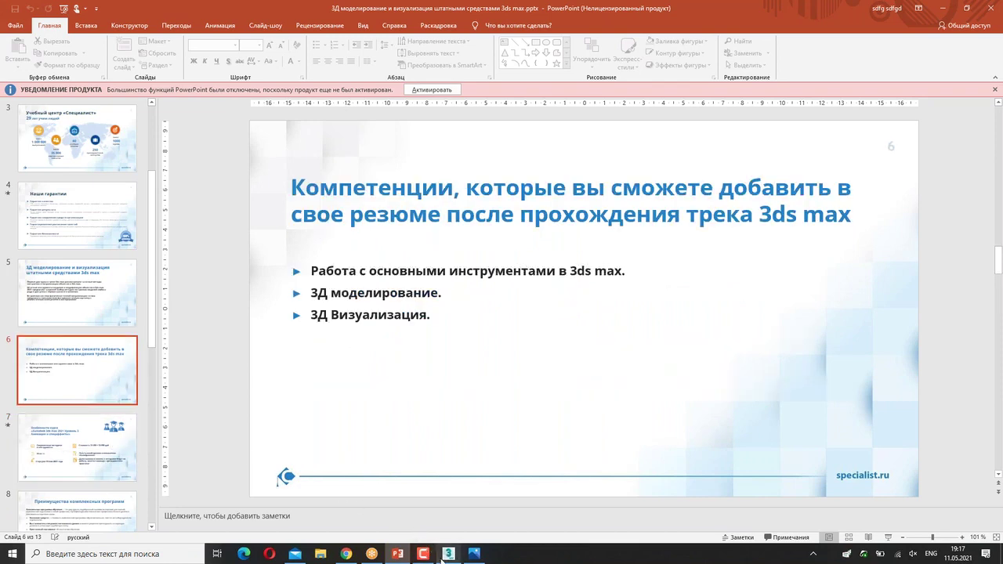
left_click(448, 553)
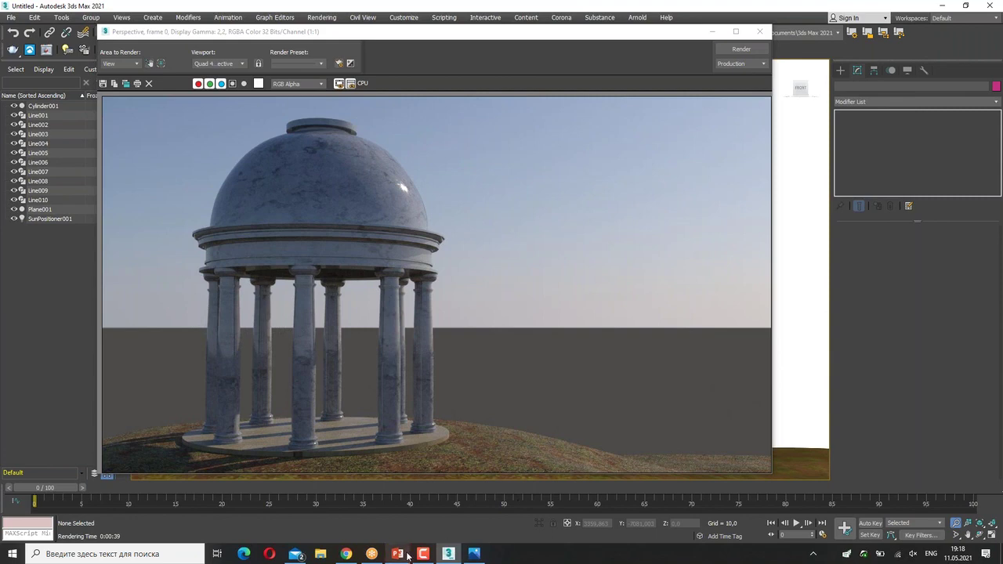
mouse_move(397, 554)
left_click(451, 494)
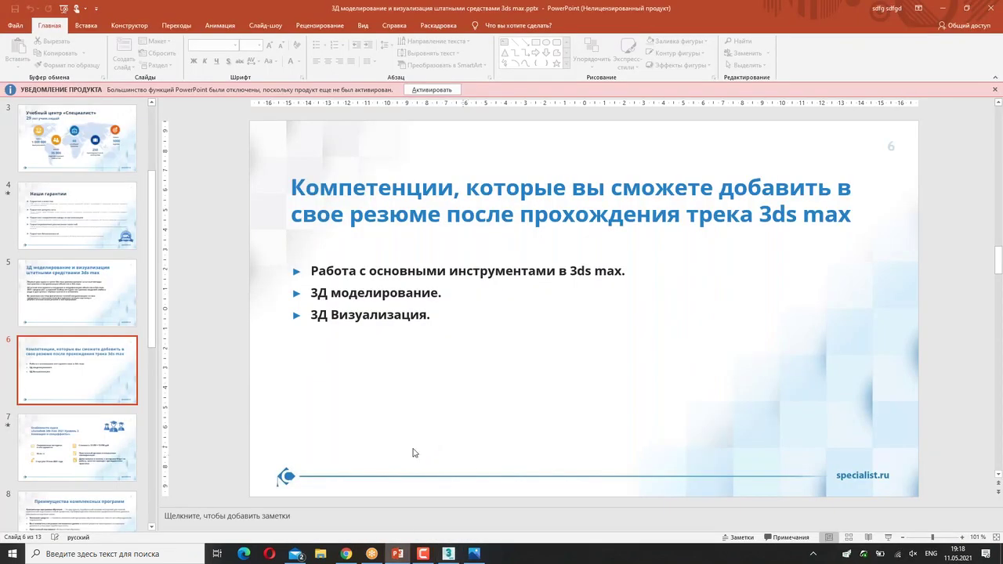
left_click(125, 459)
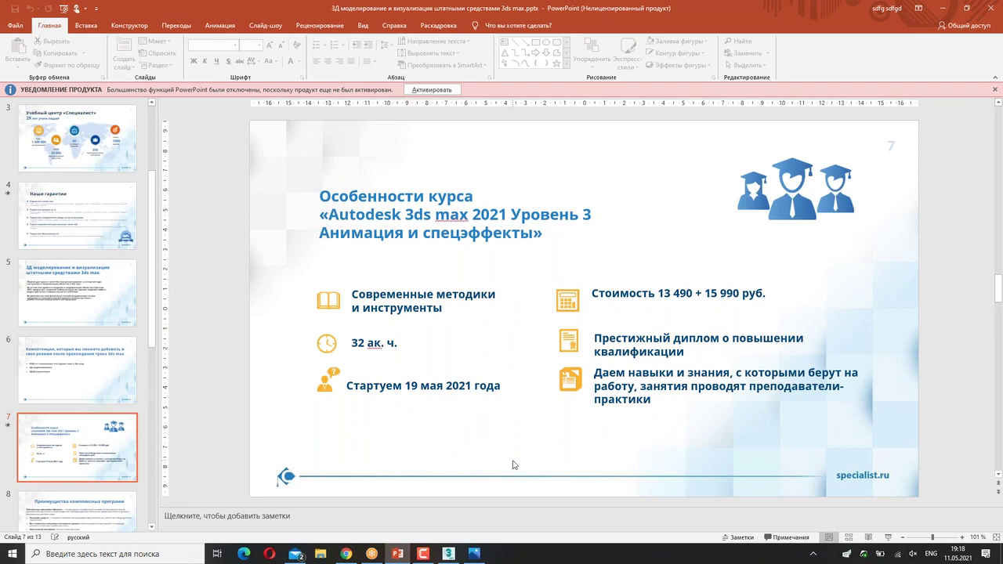
left_click(97, 519)
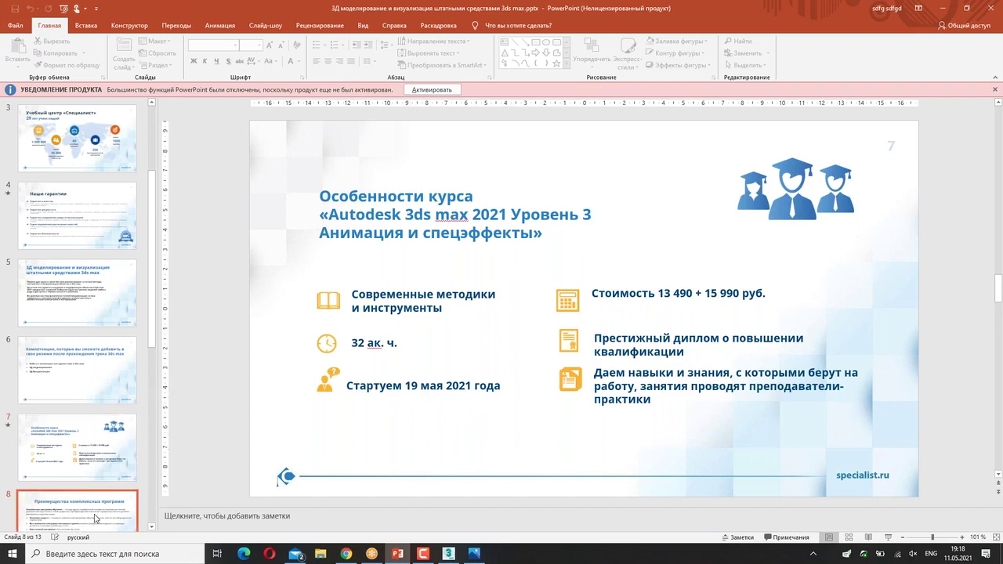
- Browse down the slide pane to slide 10 on open learning and slide 11 inviting questions
scroll(86, 482, "down", 3)
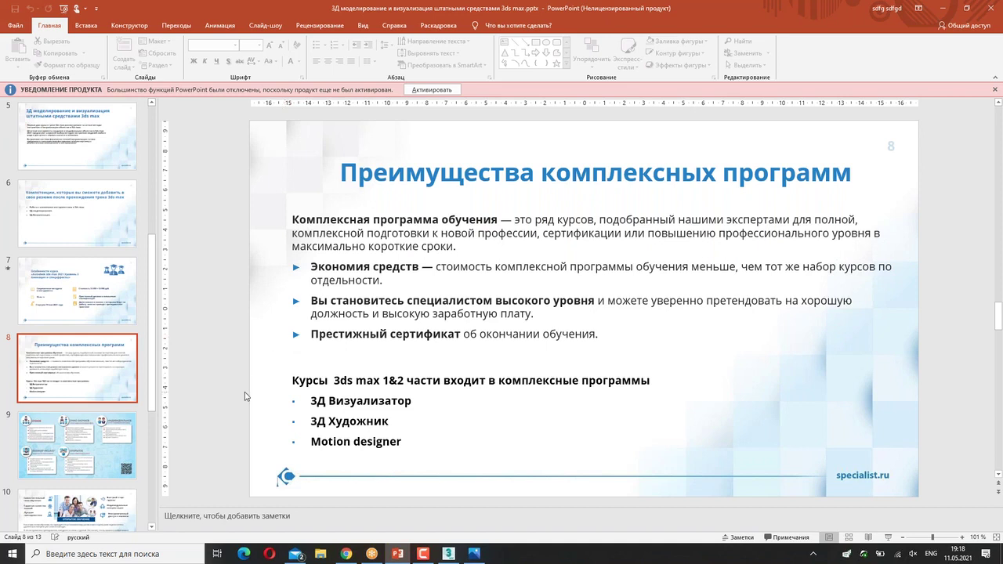
scroll(225, 389, "down", 1)
scroll(226, 390, "down", 1)
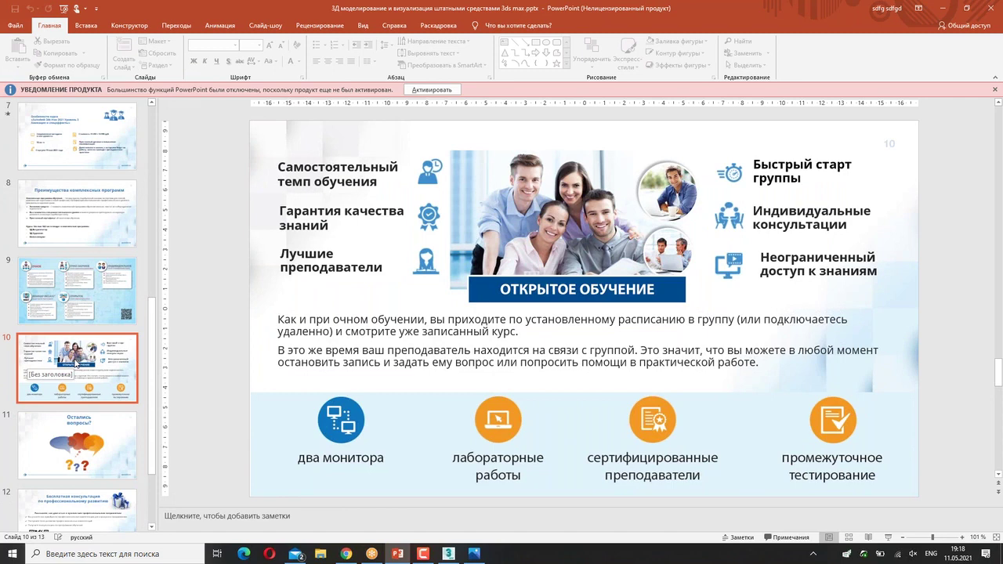
scroll(196, 269, "up", 1)
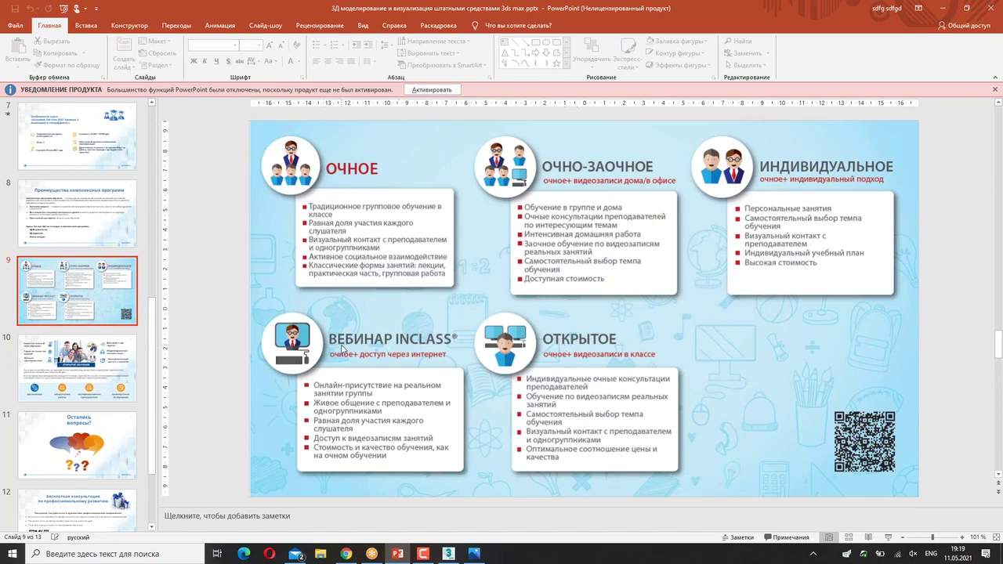
left_click(112, 377)
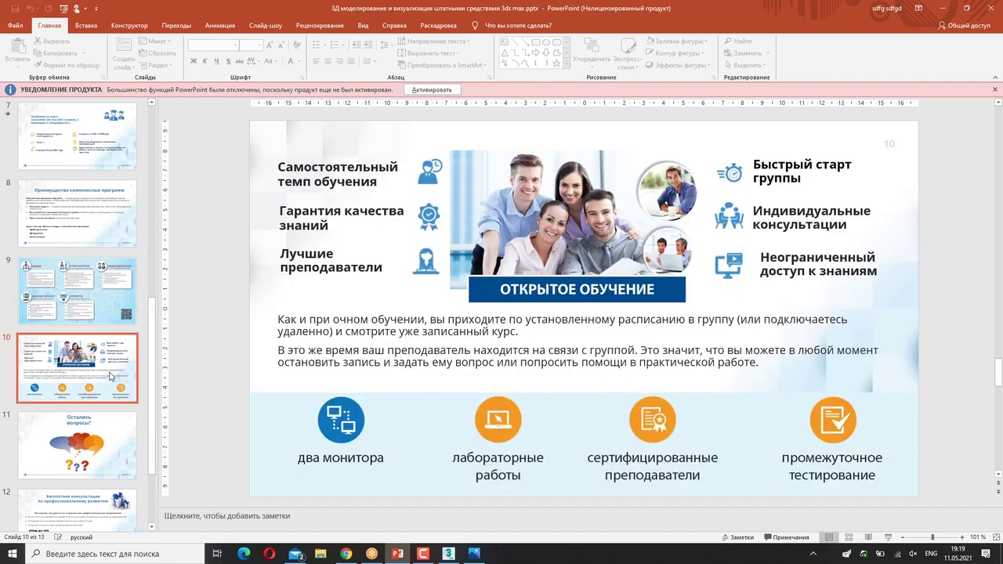
left_click(93, 429)
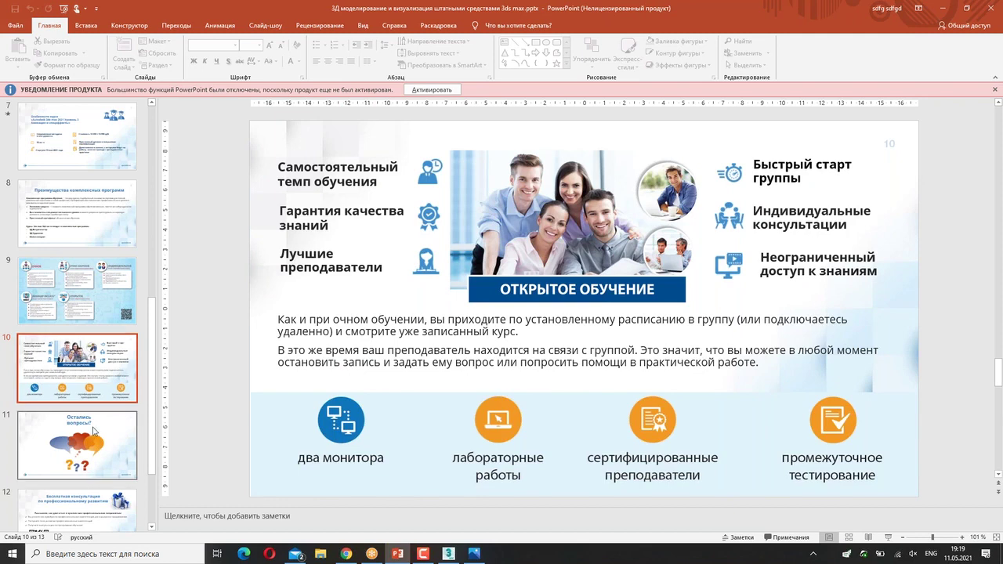
scroll(95, 423, "down", 1)
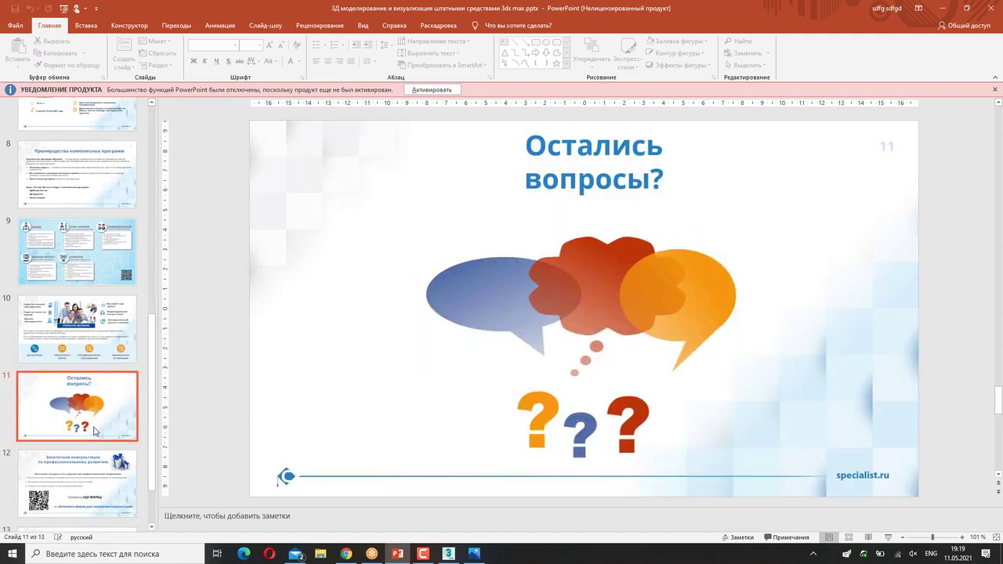
scroll(102, 403, "down", 1)
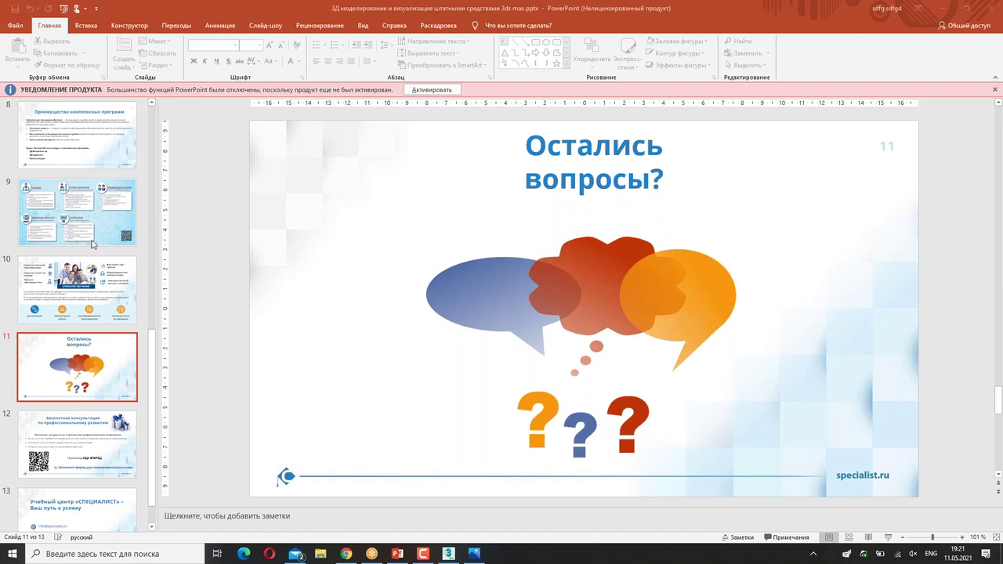
- Revisit slides 8, 7 and 9, then finish on slide 12 about the free consultation
left_click(92, 158)
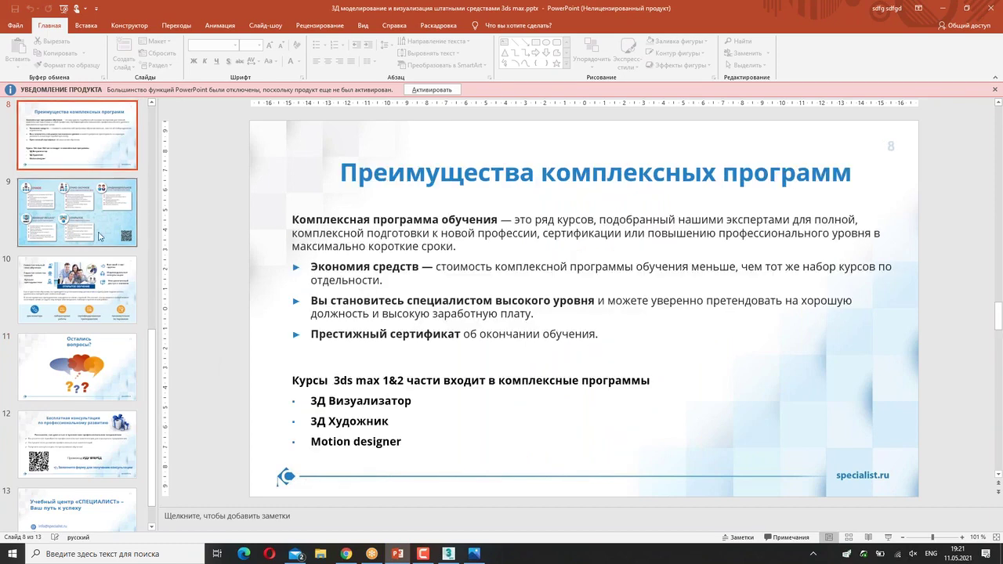
scroll(86, 238, "up", 1)
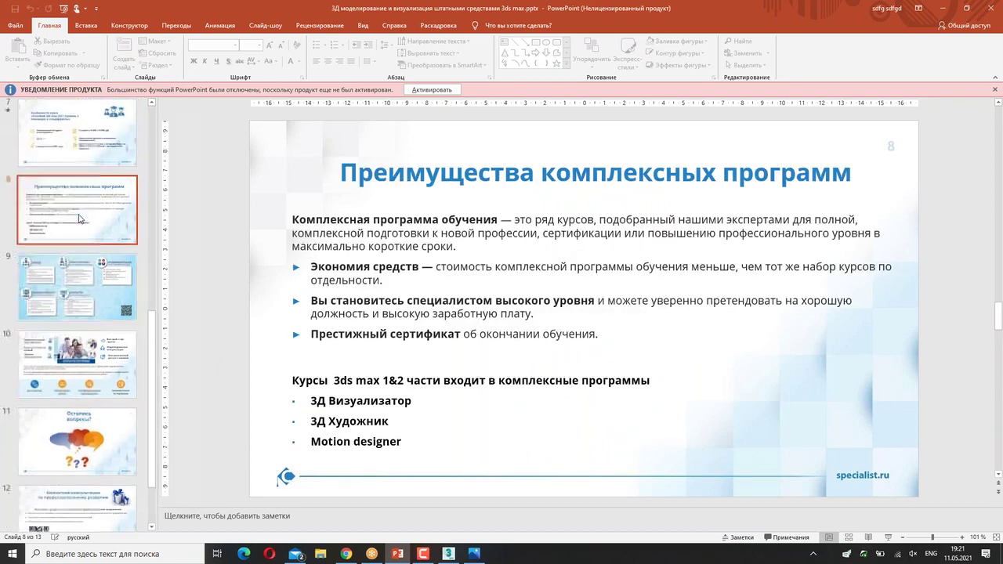
left_click(87, 159)
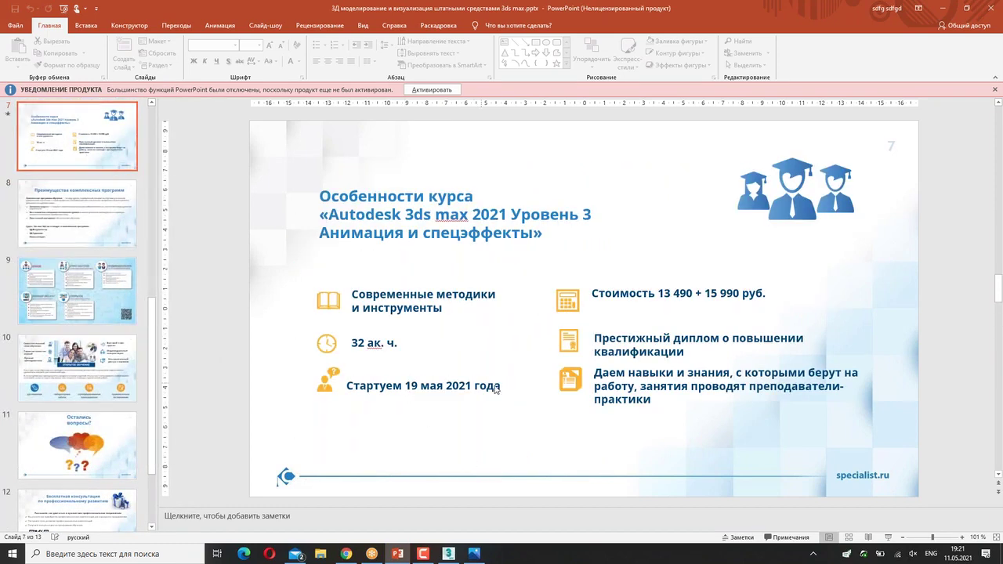
left_click(114, 259)
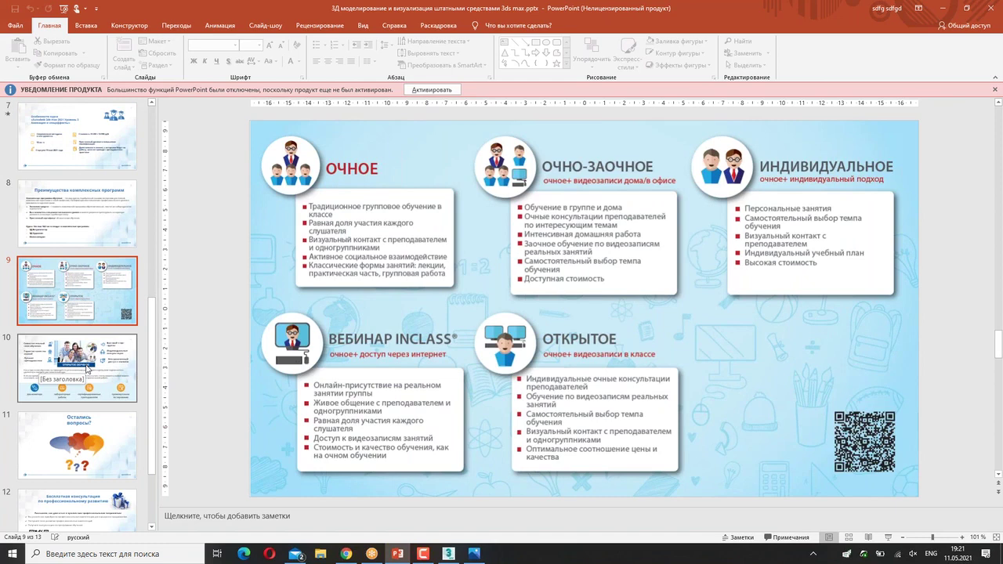
scroll(79, 407, "down", 3)
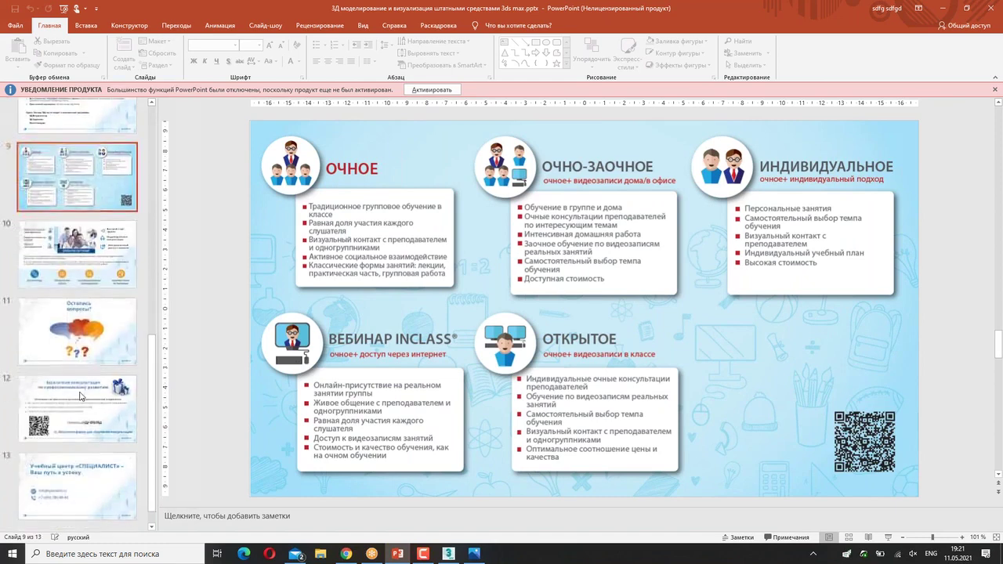
left_click(100, 413)
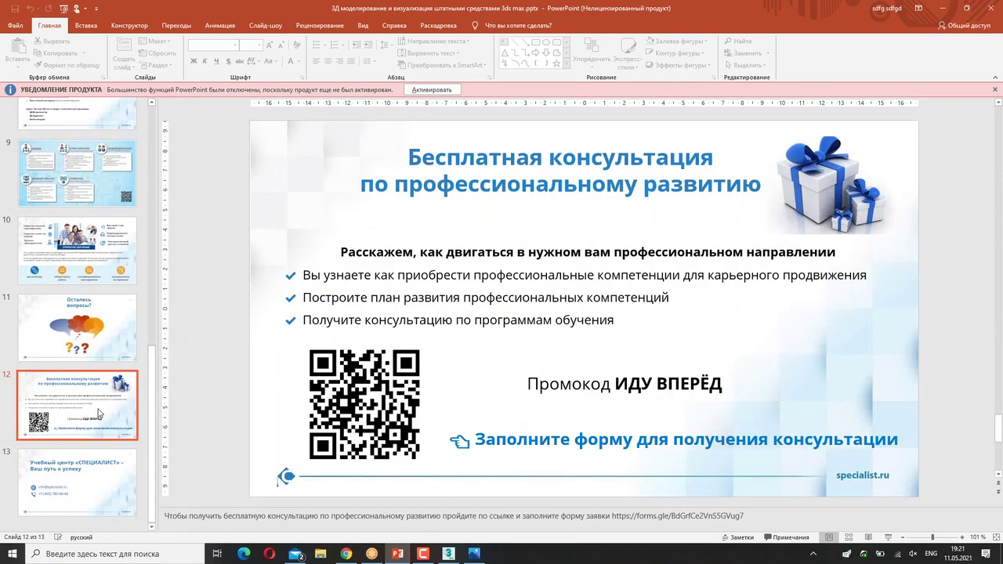